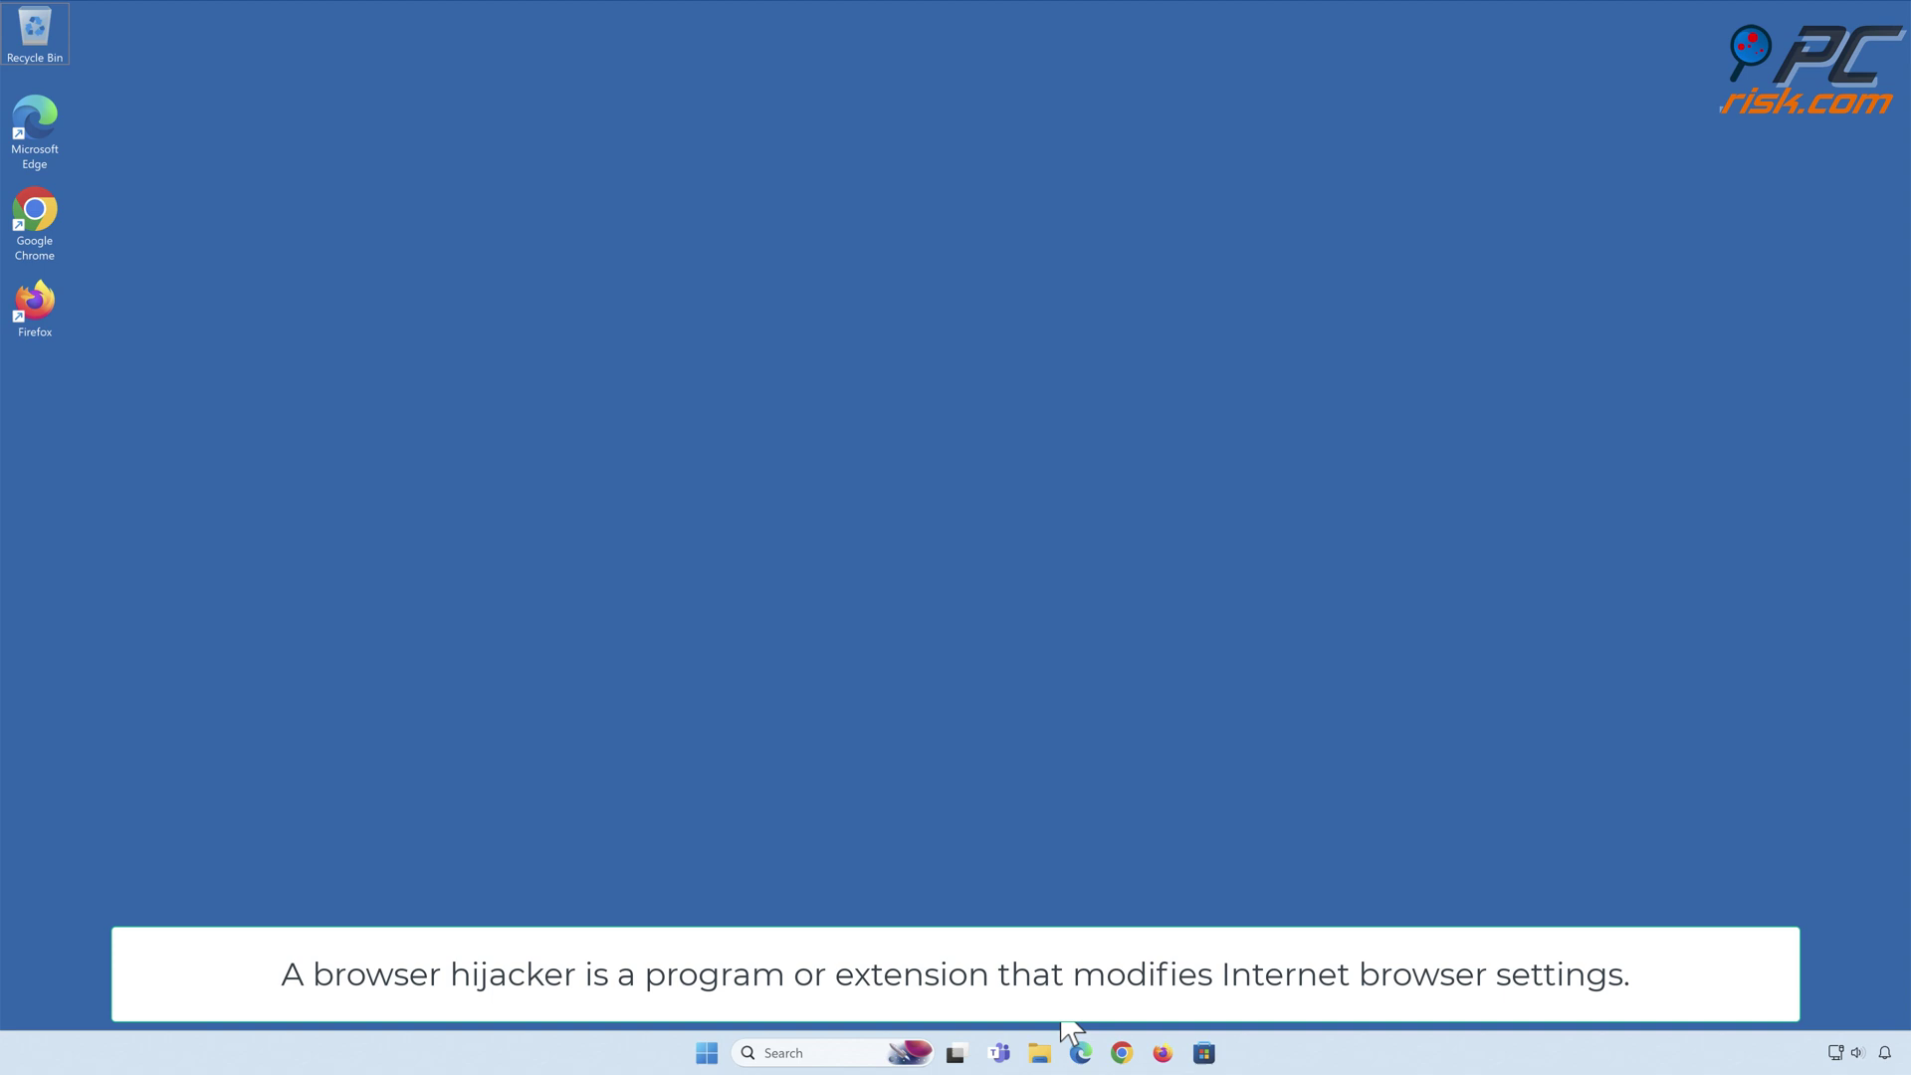
Step: Search Chrome for 'testing search engine' and land on the redirected potterfun.com results
click(1121, 1053)
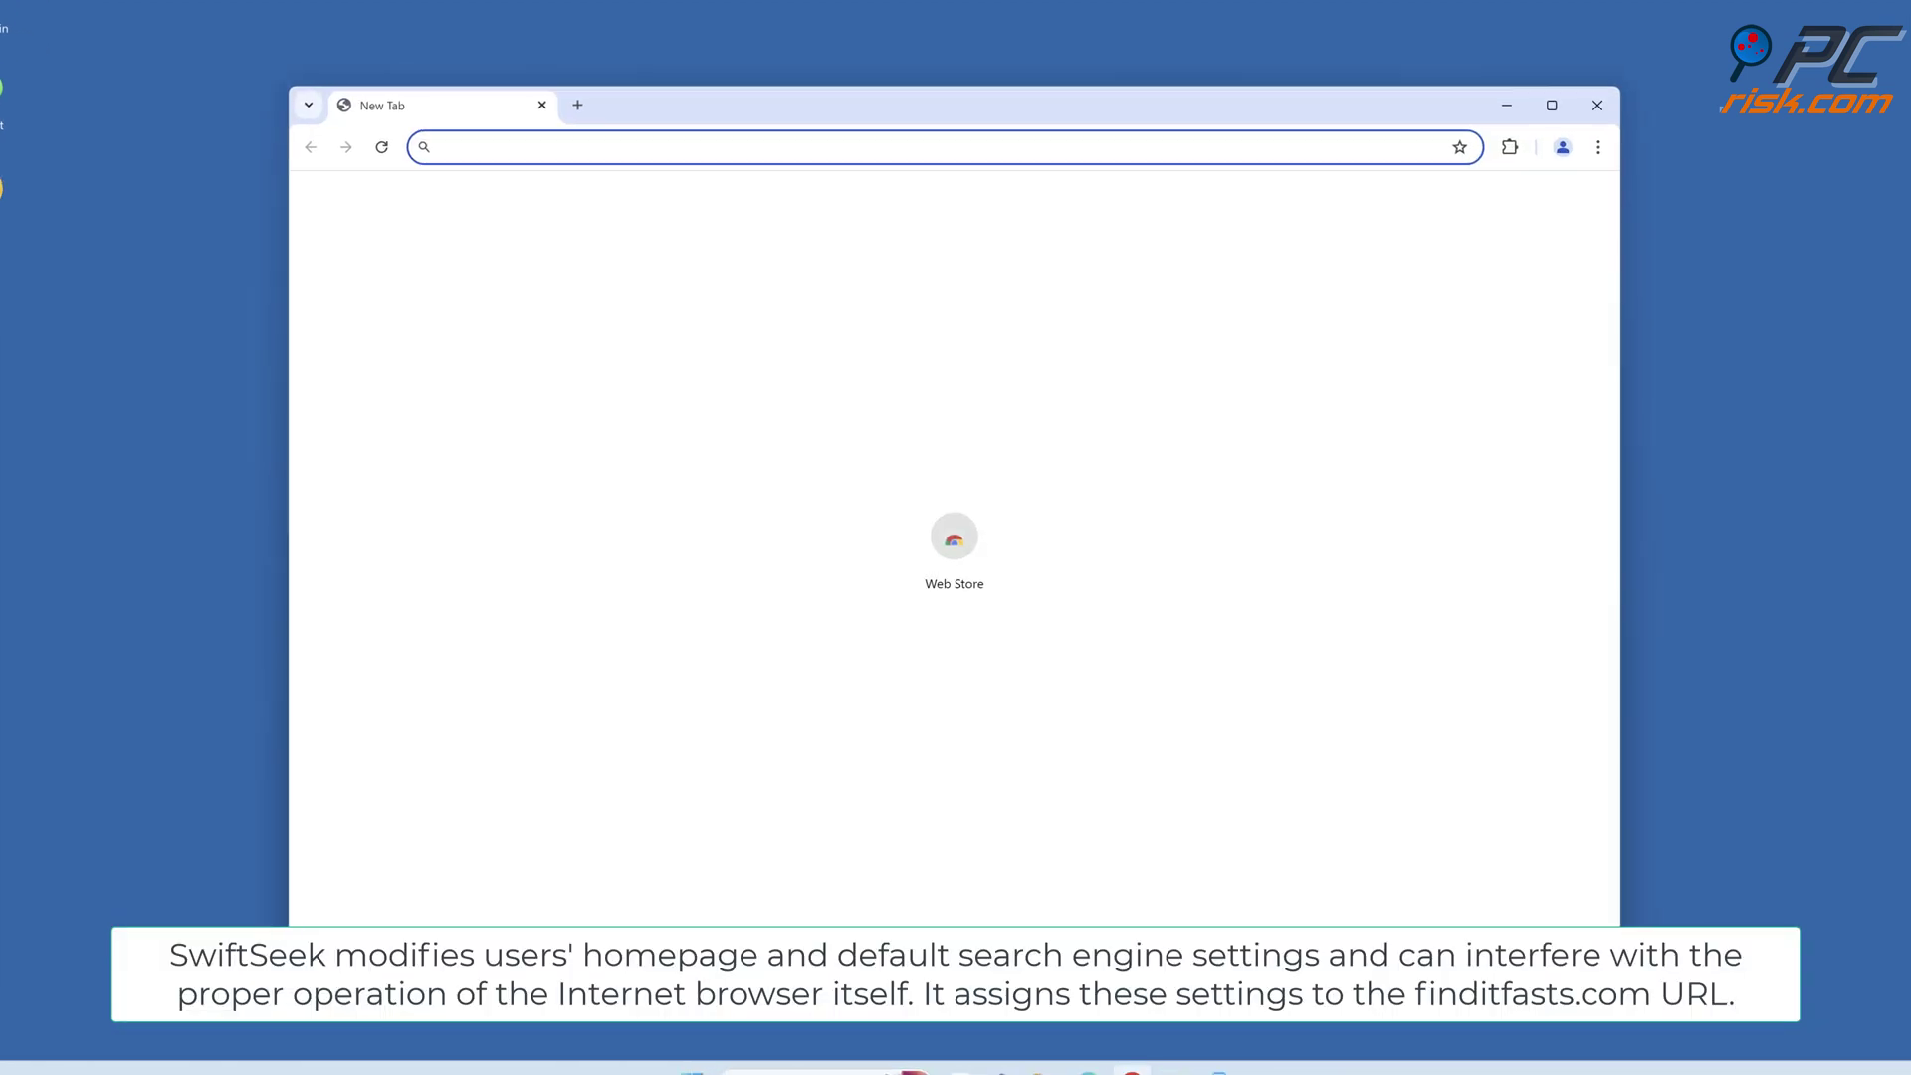
text(testing search engine)
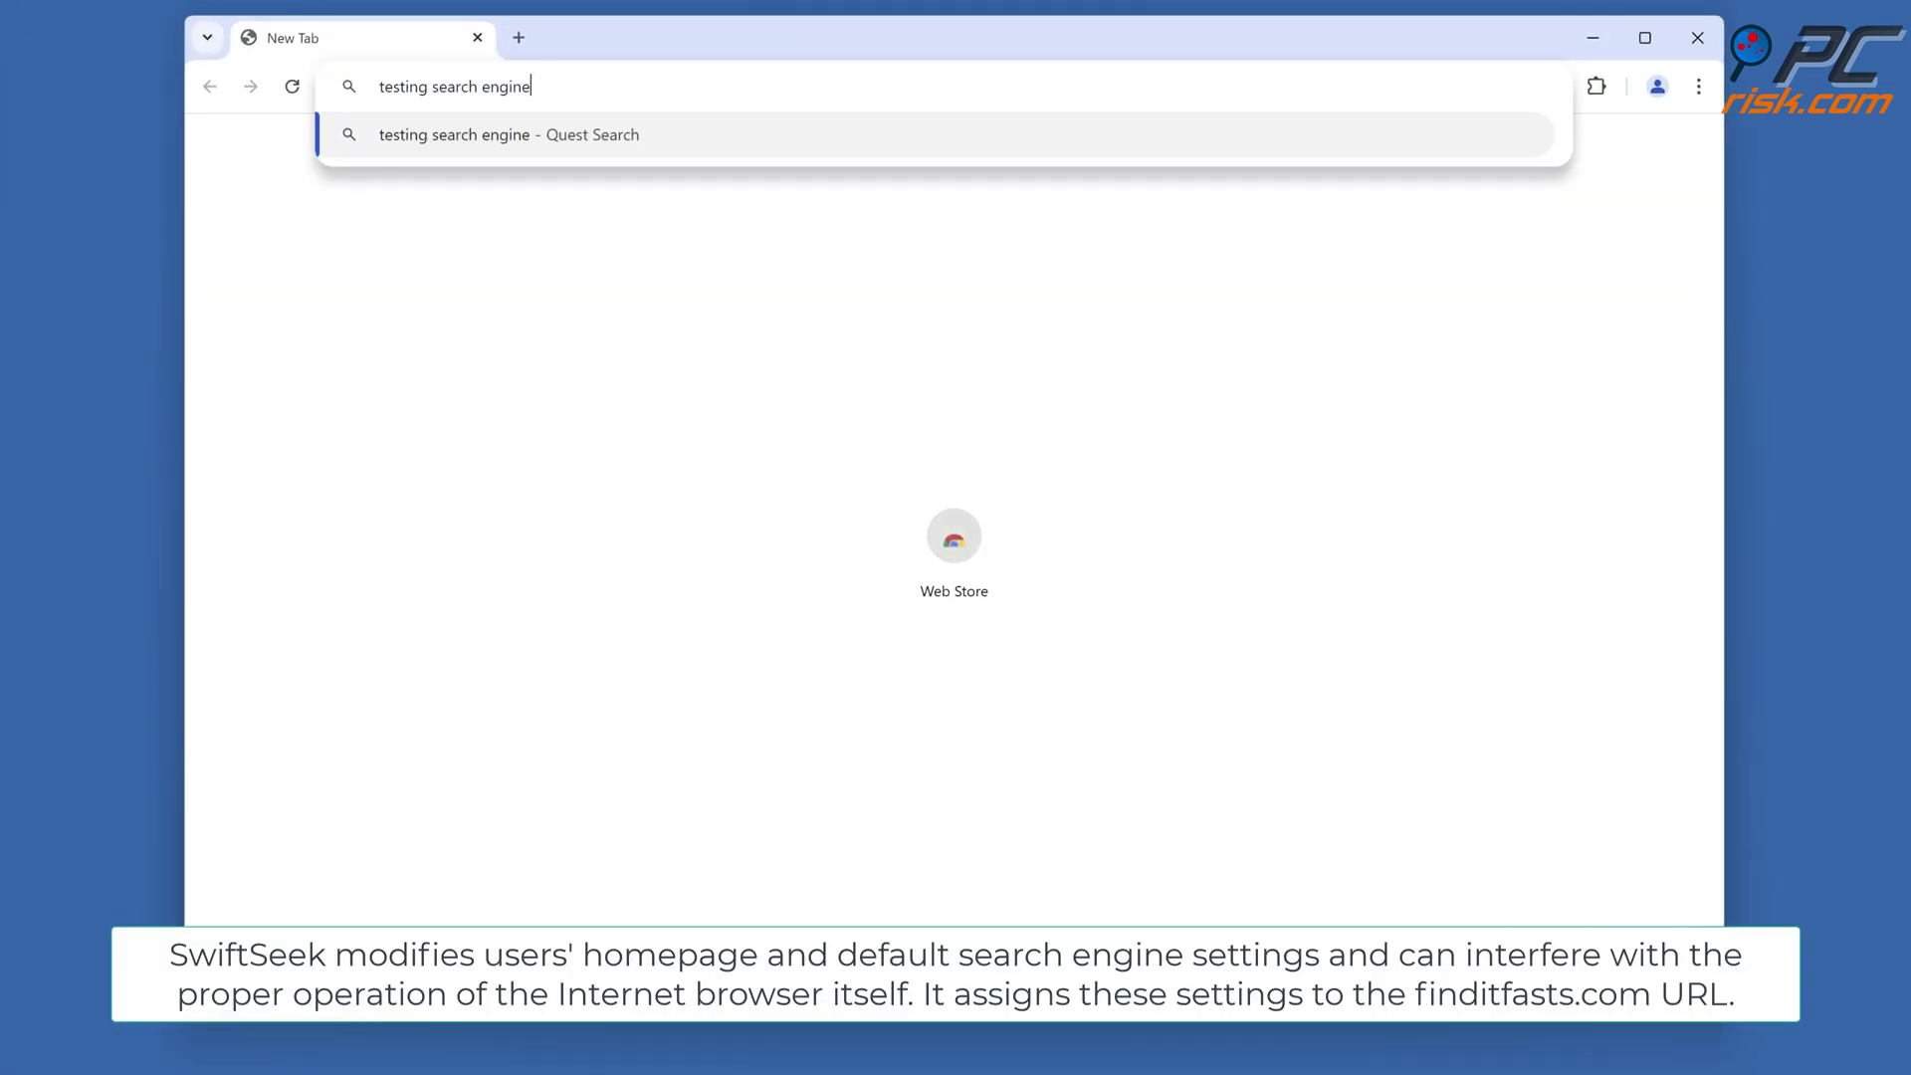
key(Return)
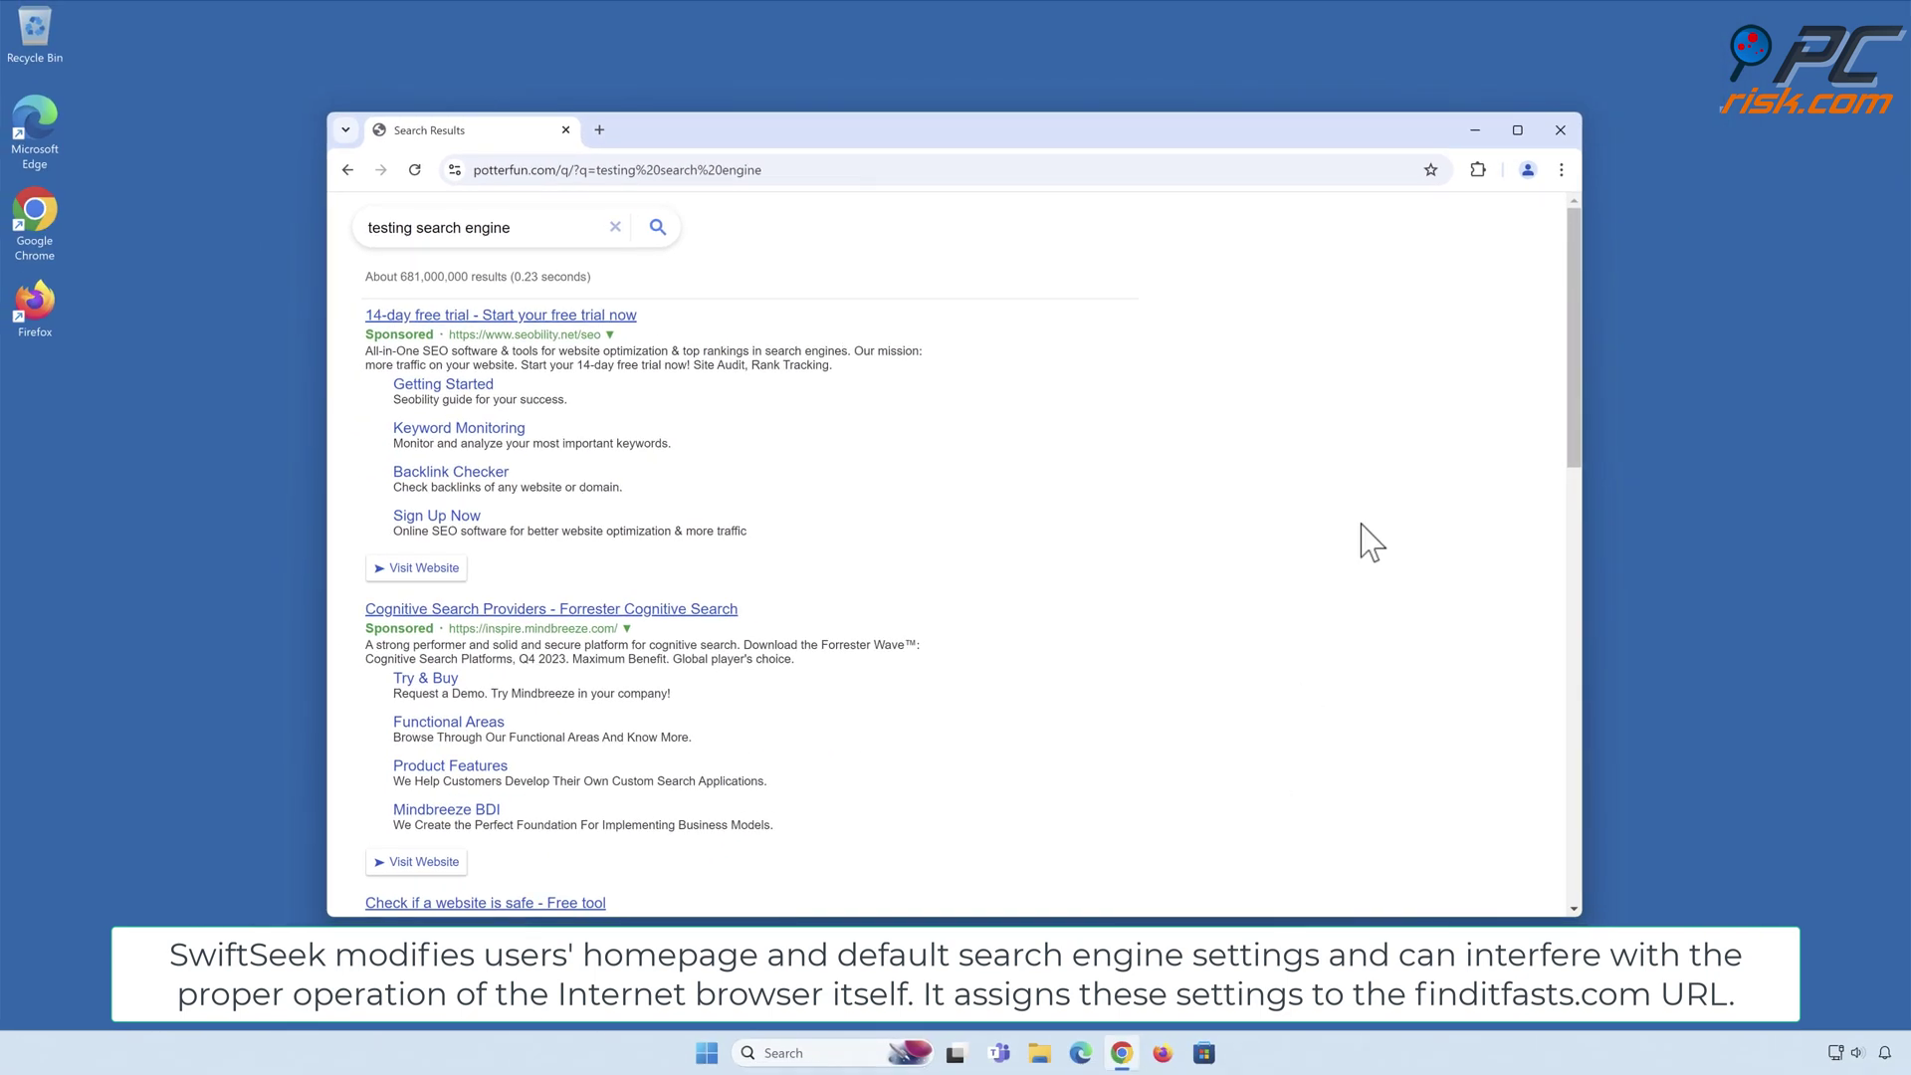
click(1560, 171)
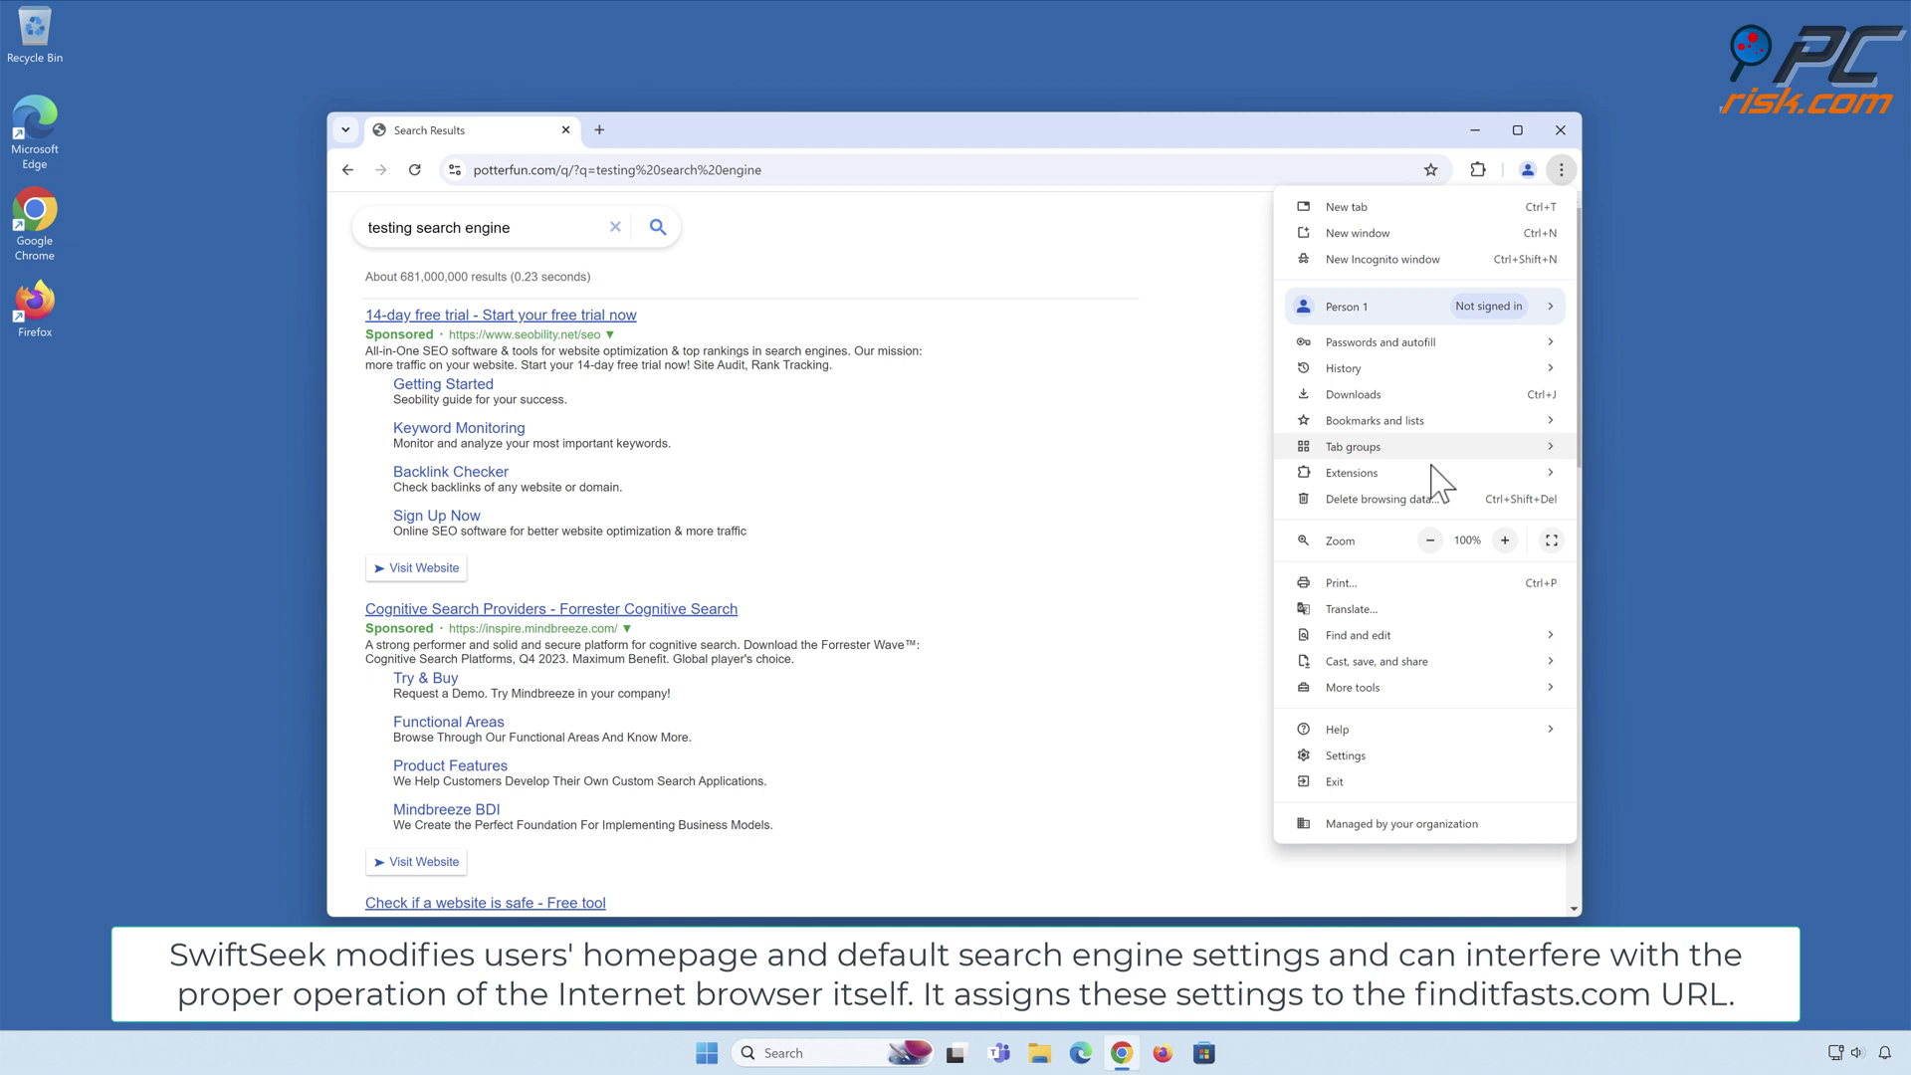
mouse_move(1354, 472)
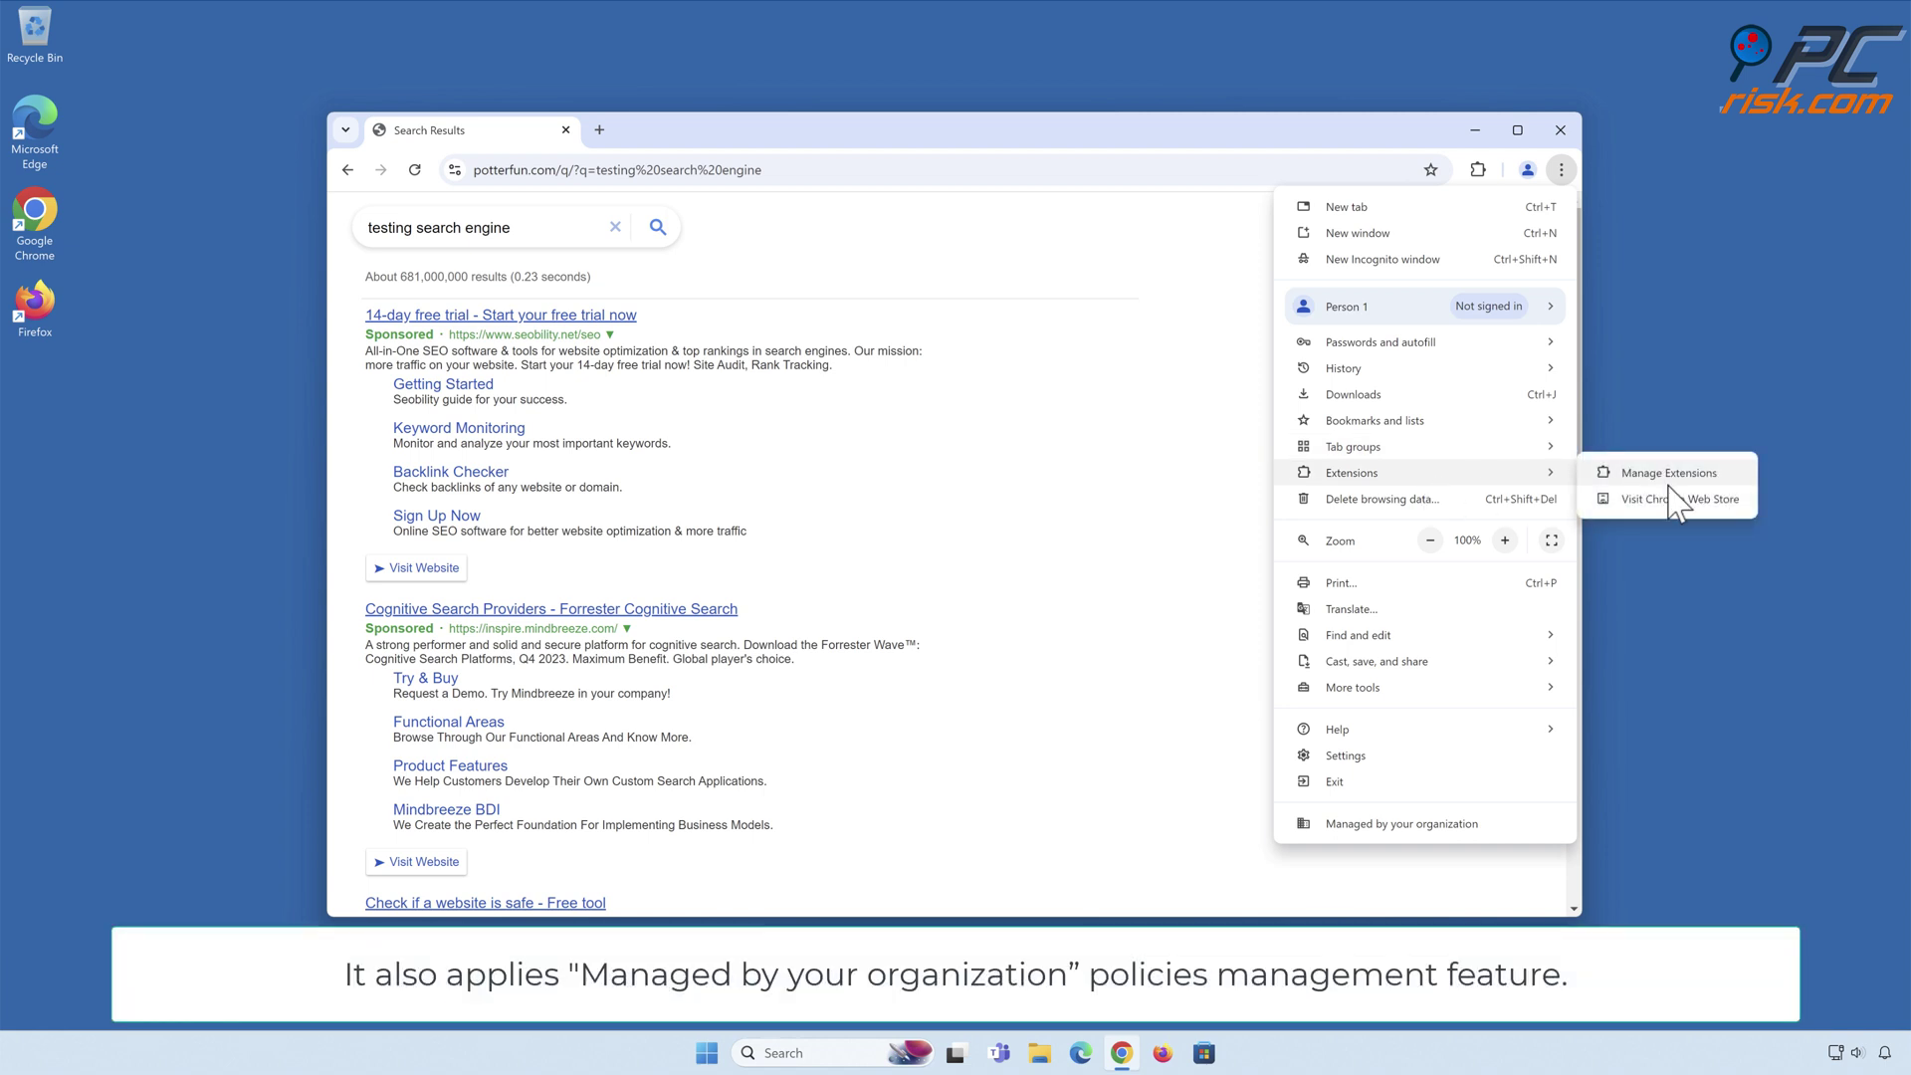
Step: Show Chrome's Manage Extensions page revealing SwiftSeek and the managed-browser notice
click(1668, 478)
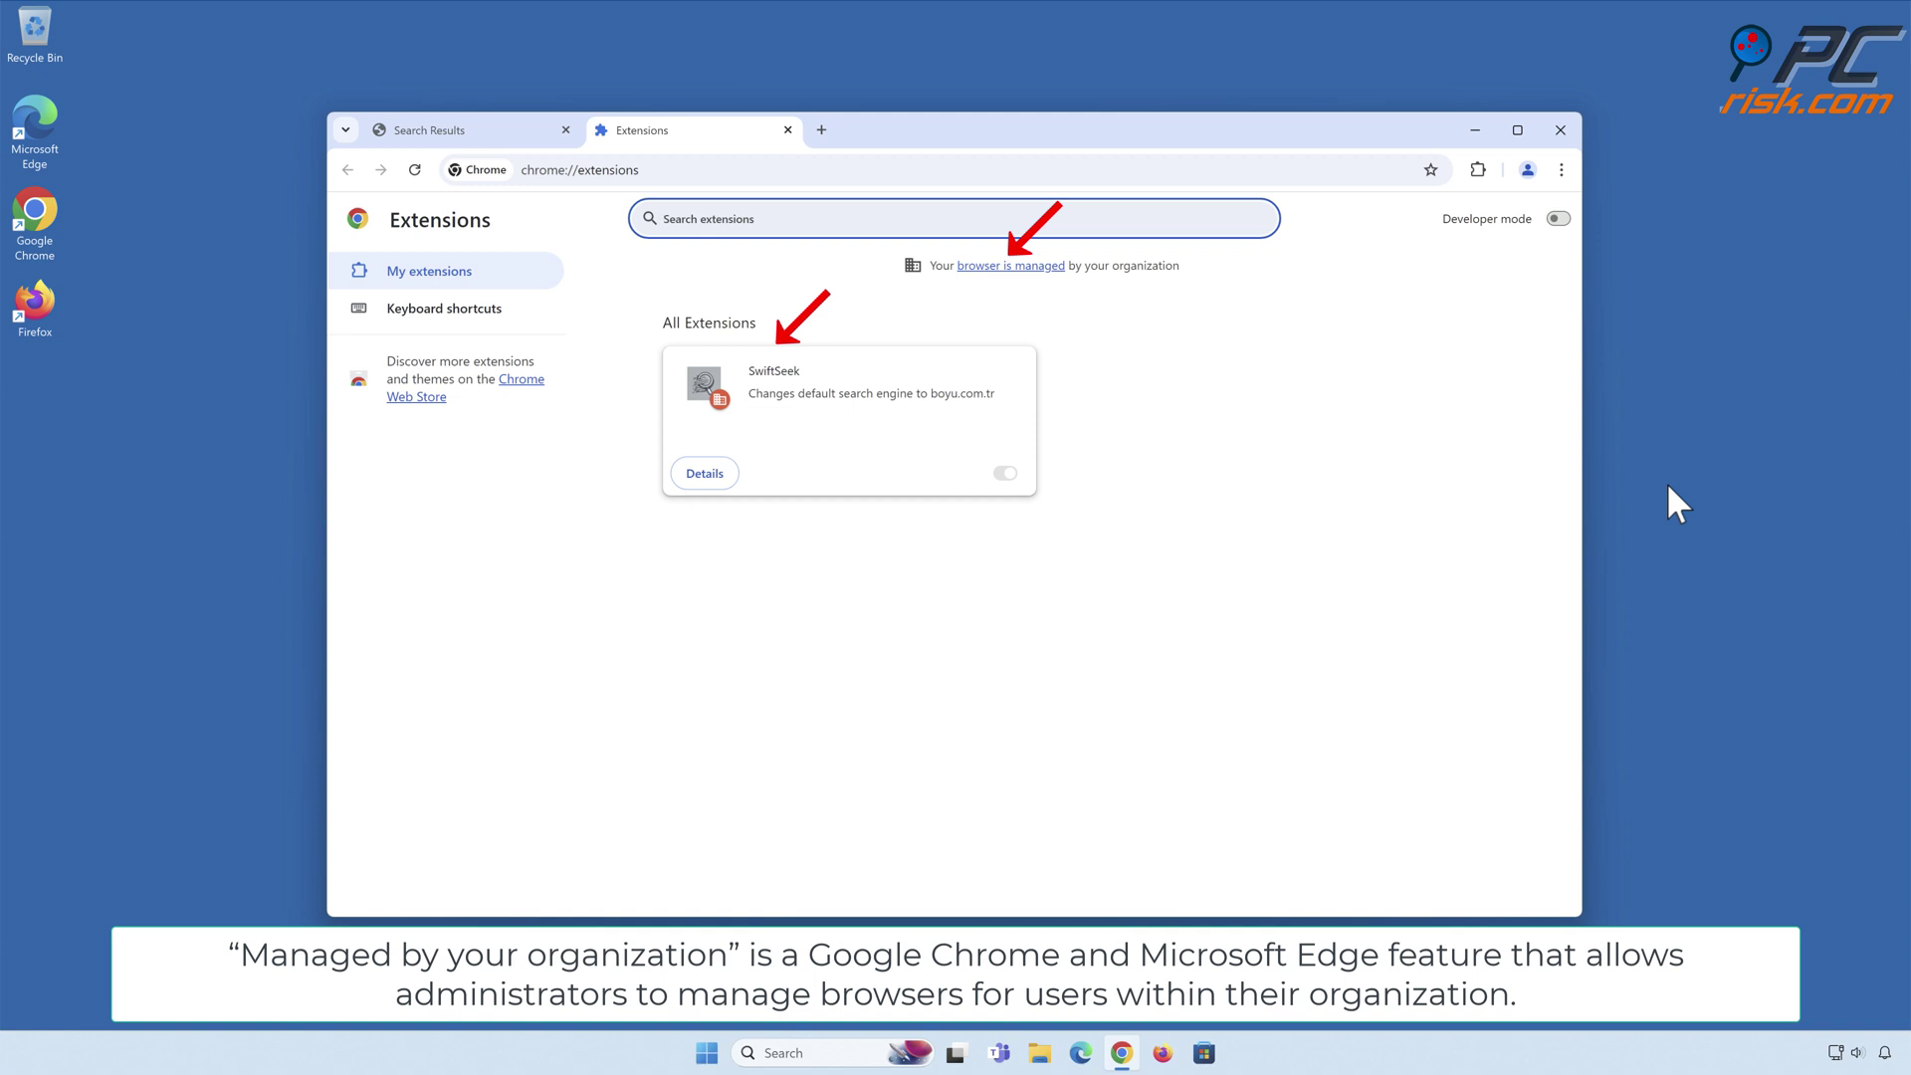
click(1559, 171)
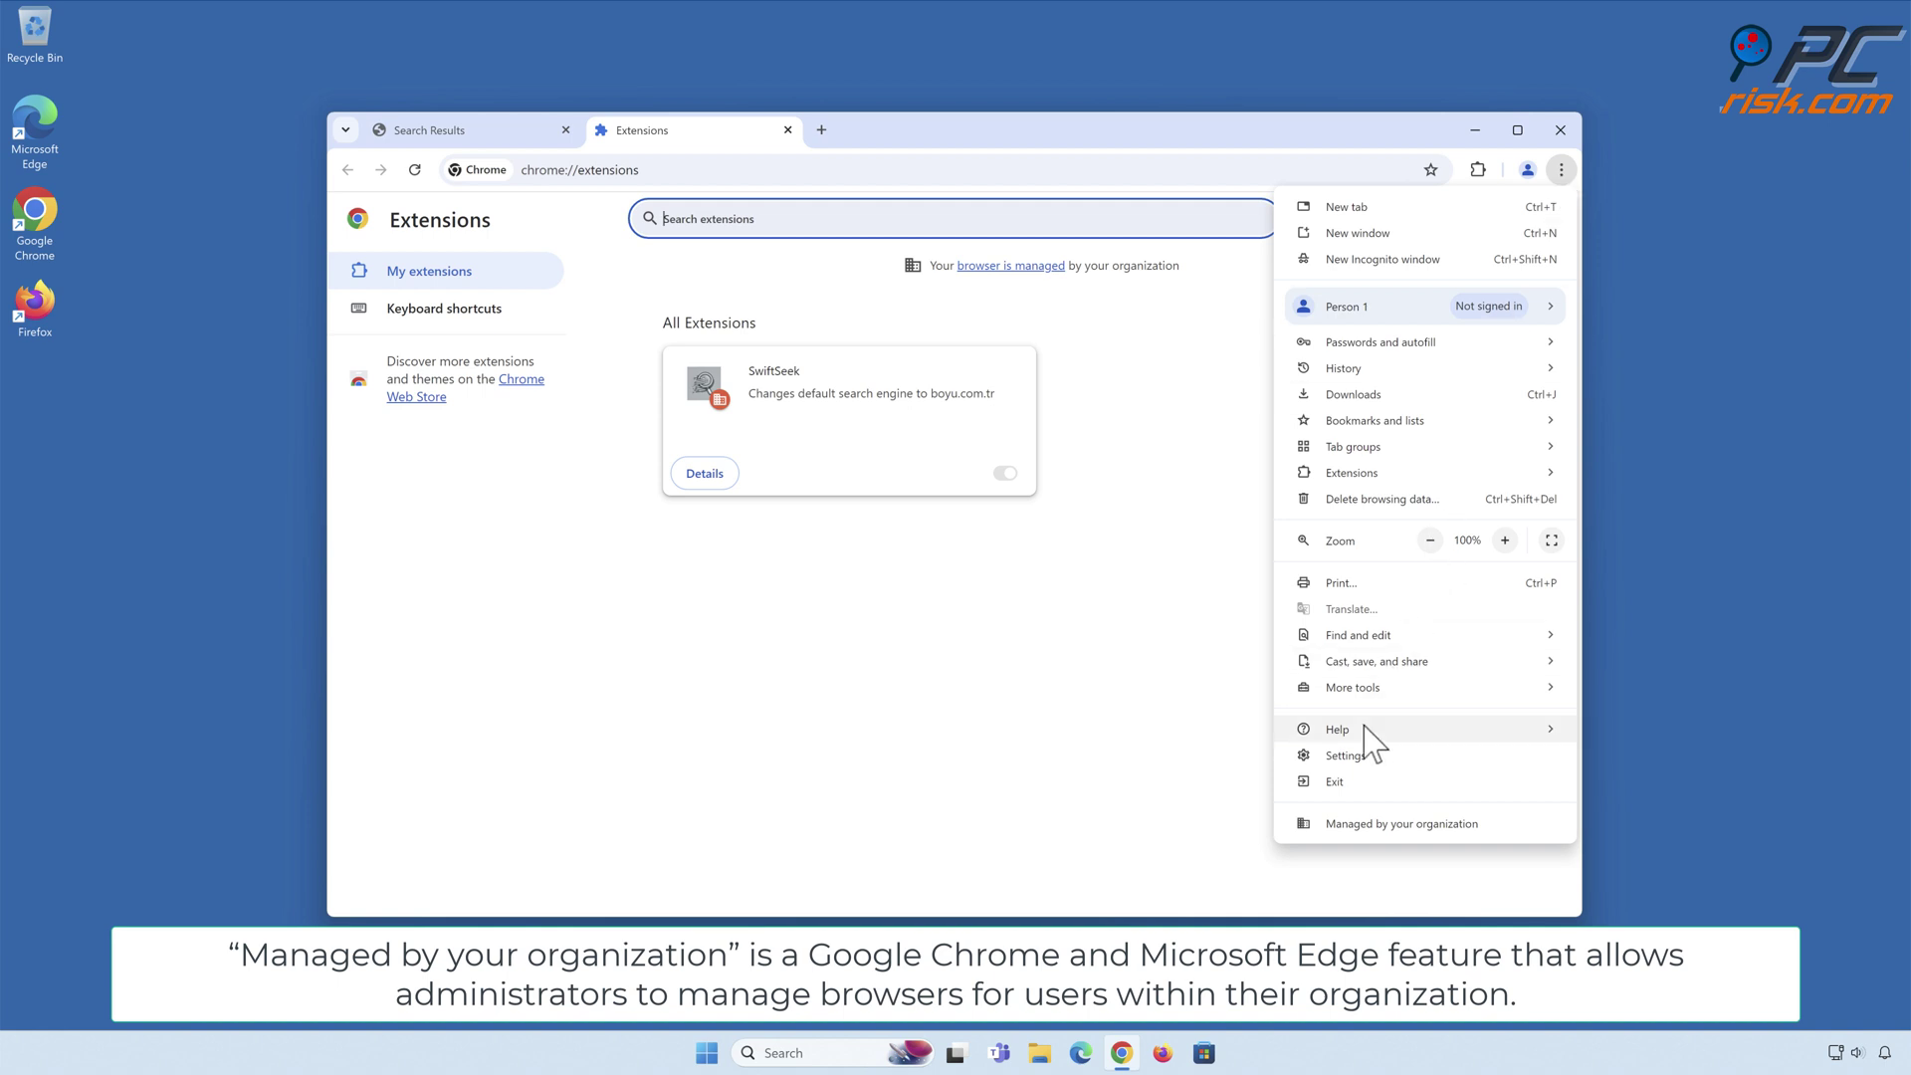
Step: Show Chrome's search engine list where Quest is default under SwiftSeek's control
click(1346, 757)
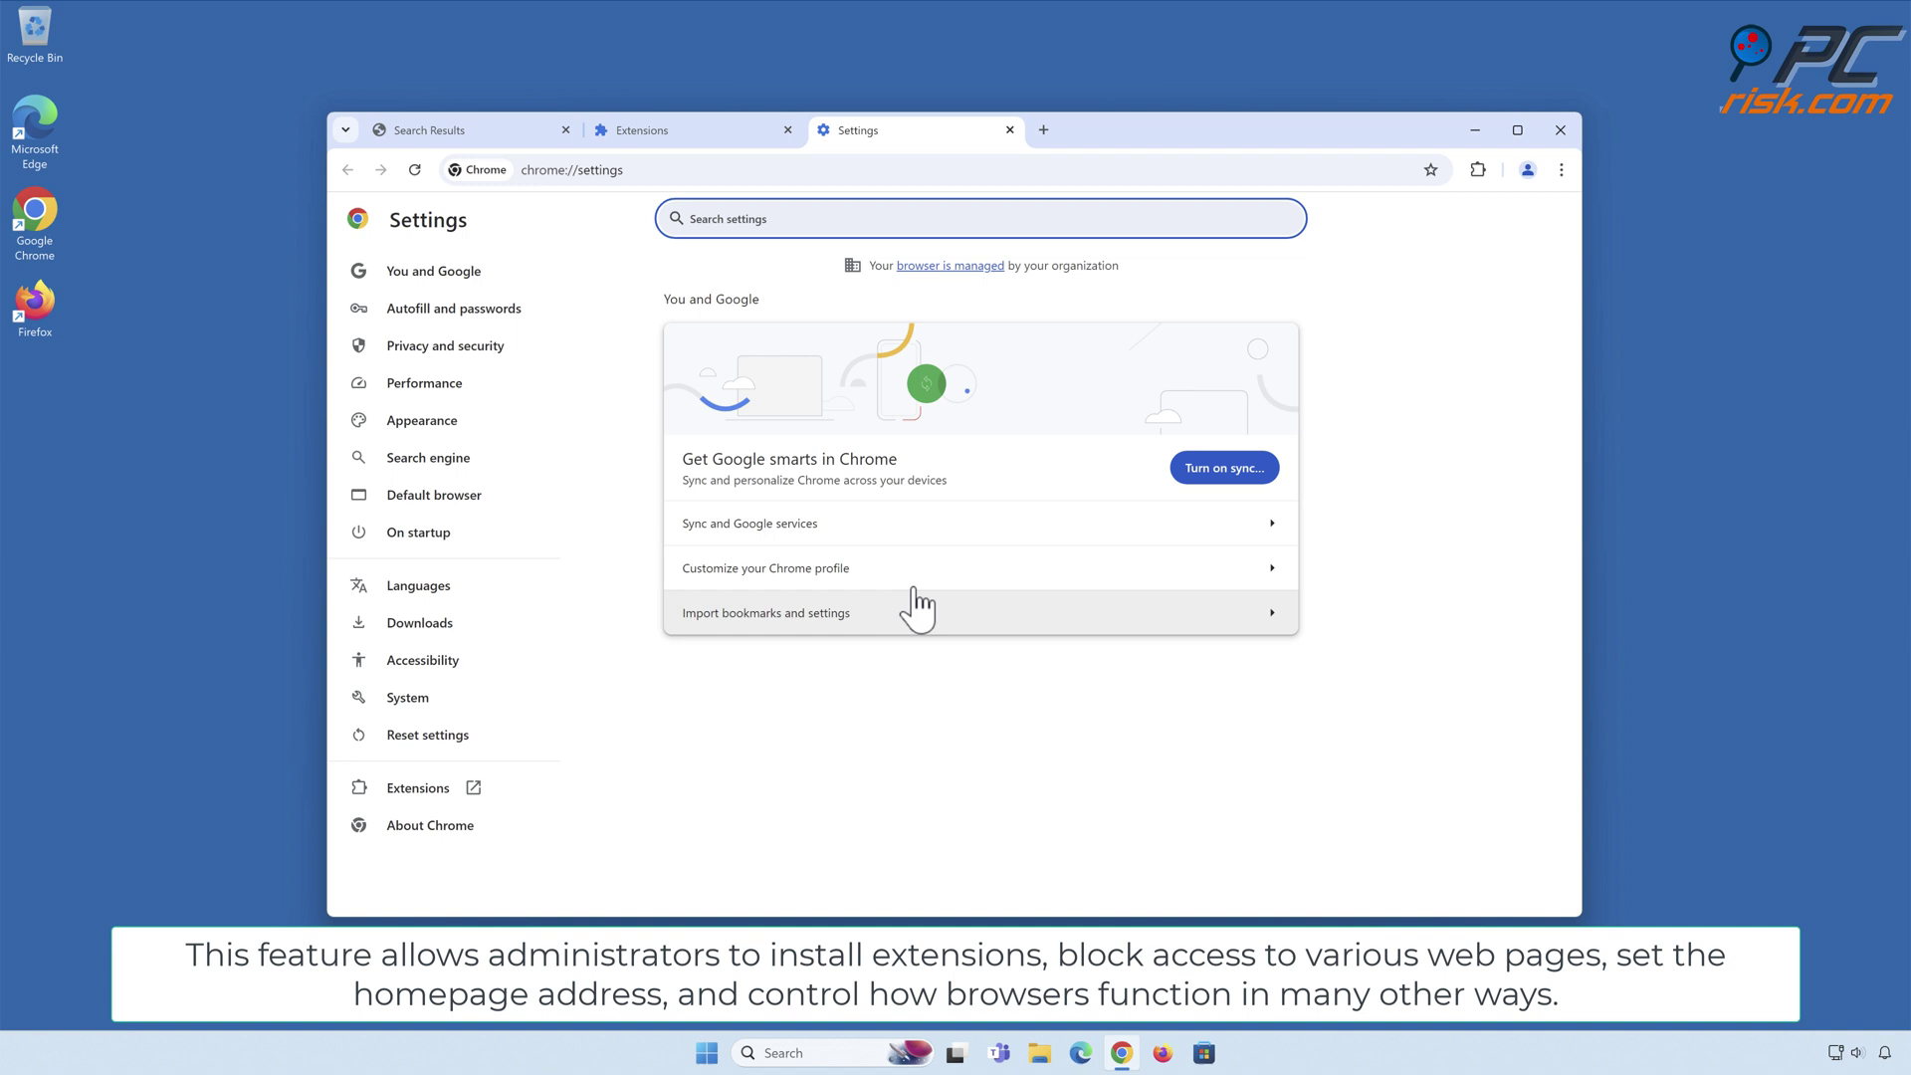
click(432, 481)
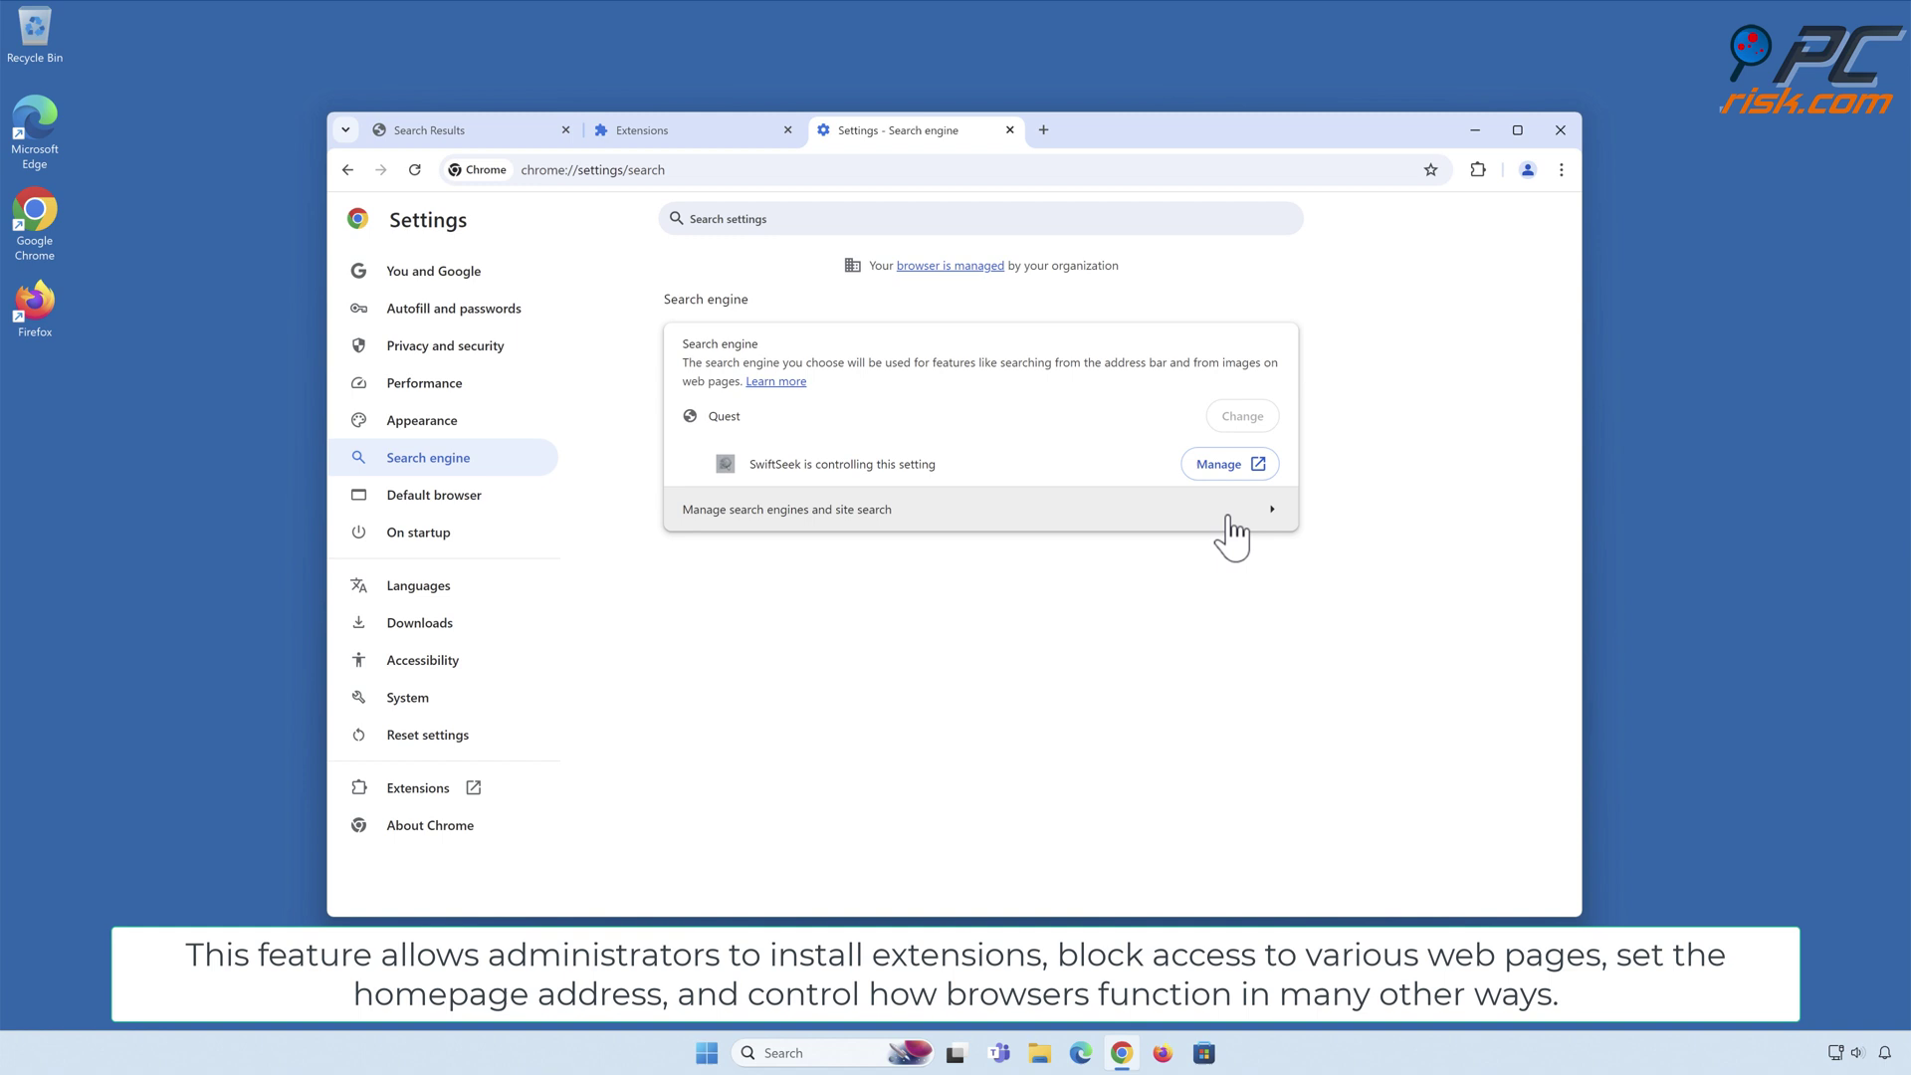
click(1272, 510)
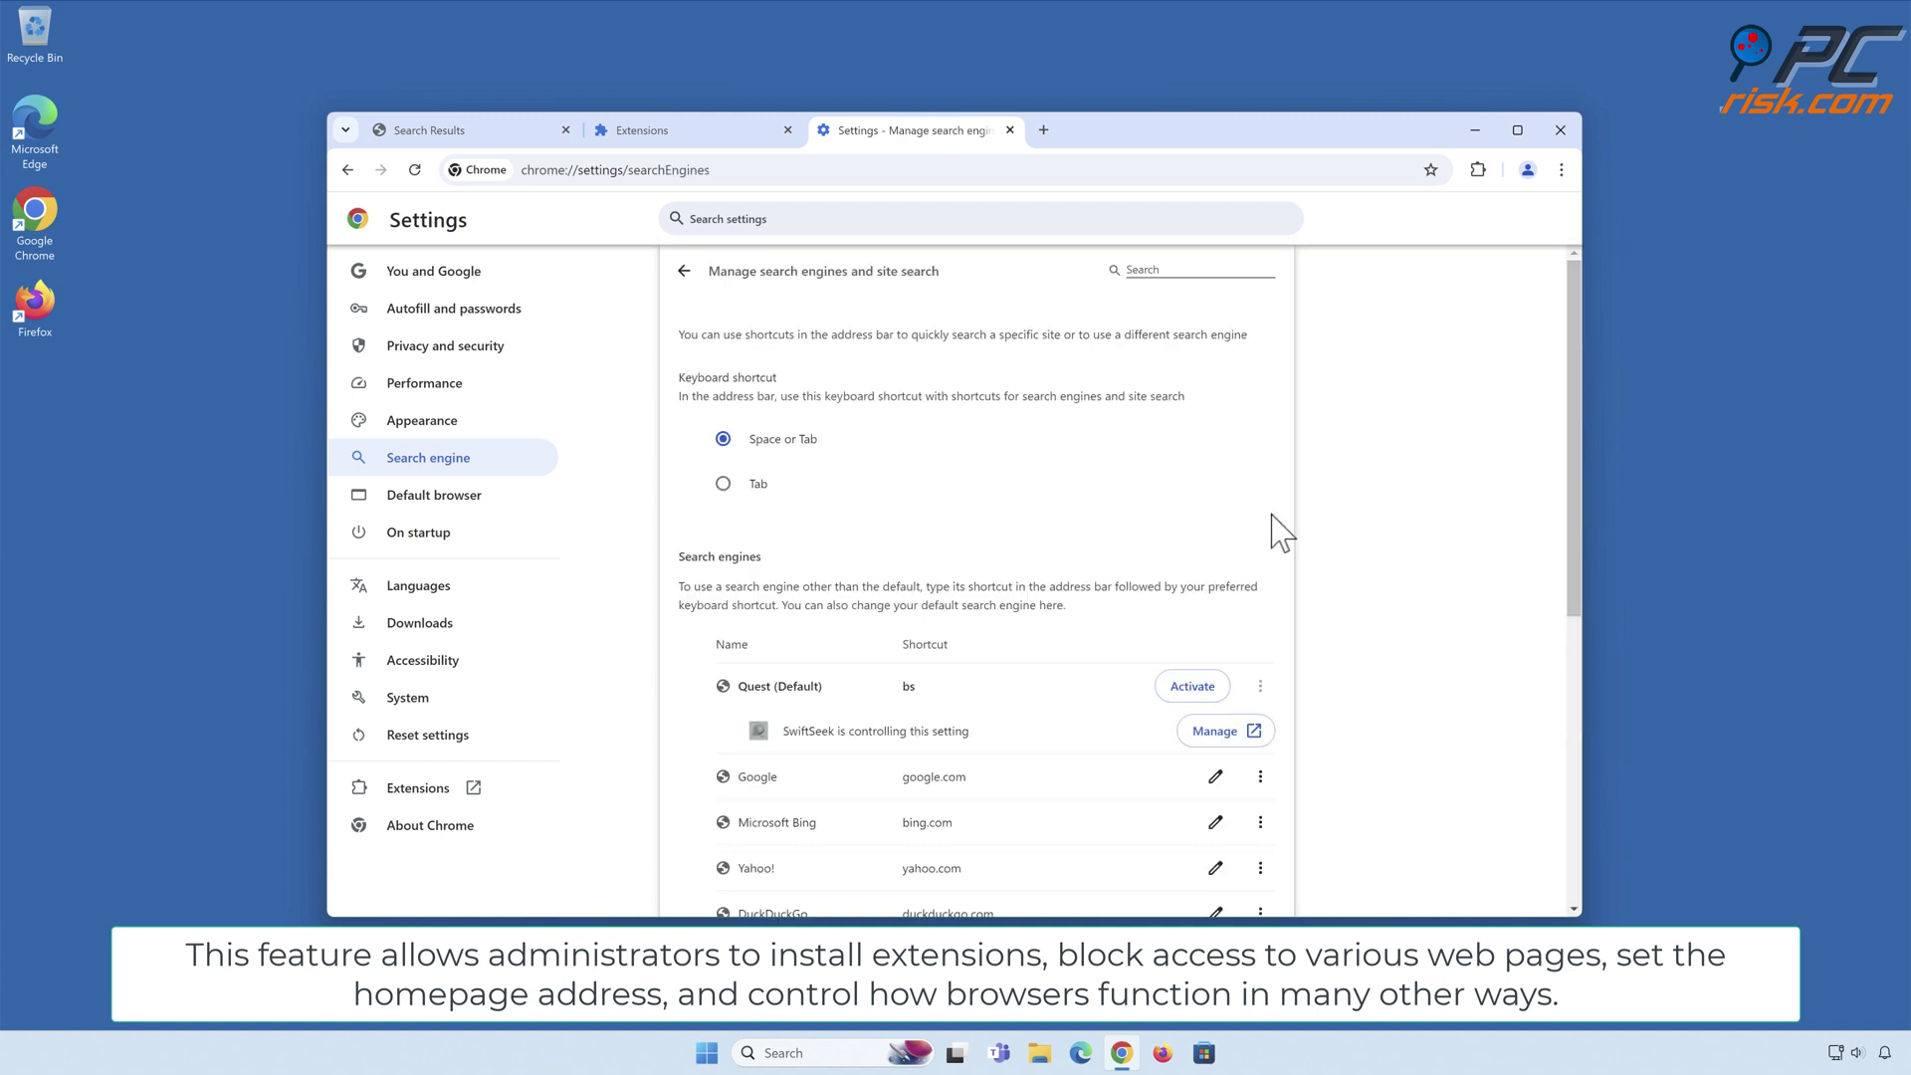
scroll(1277, 529, down, 2)
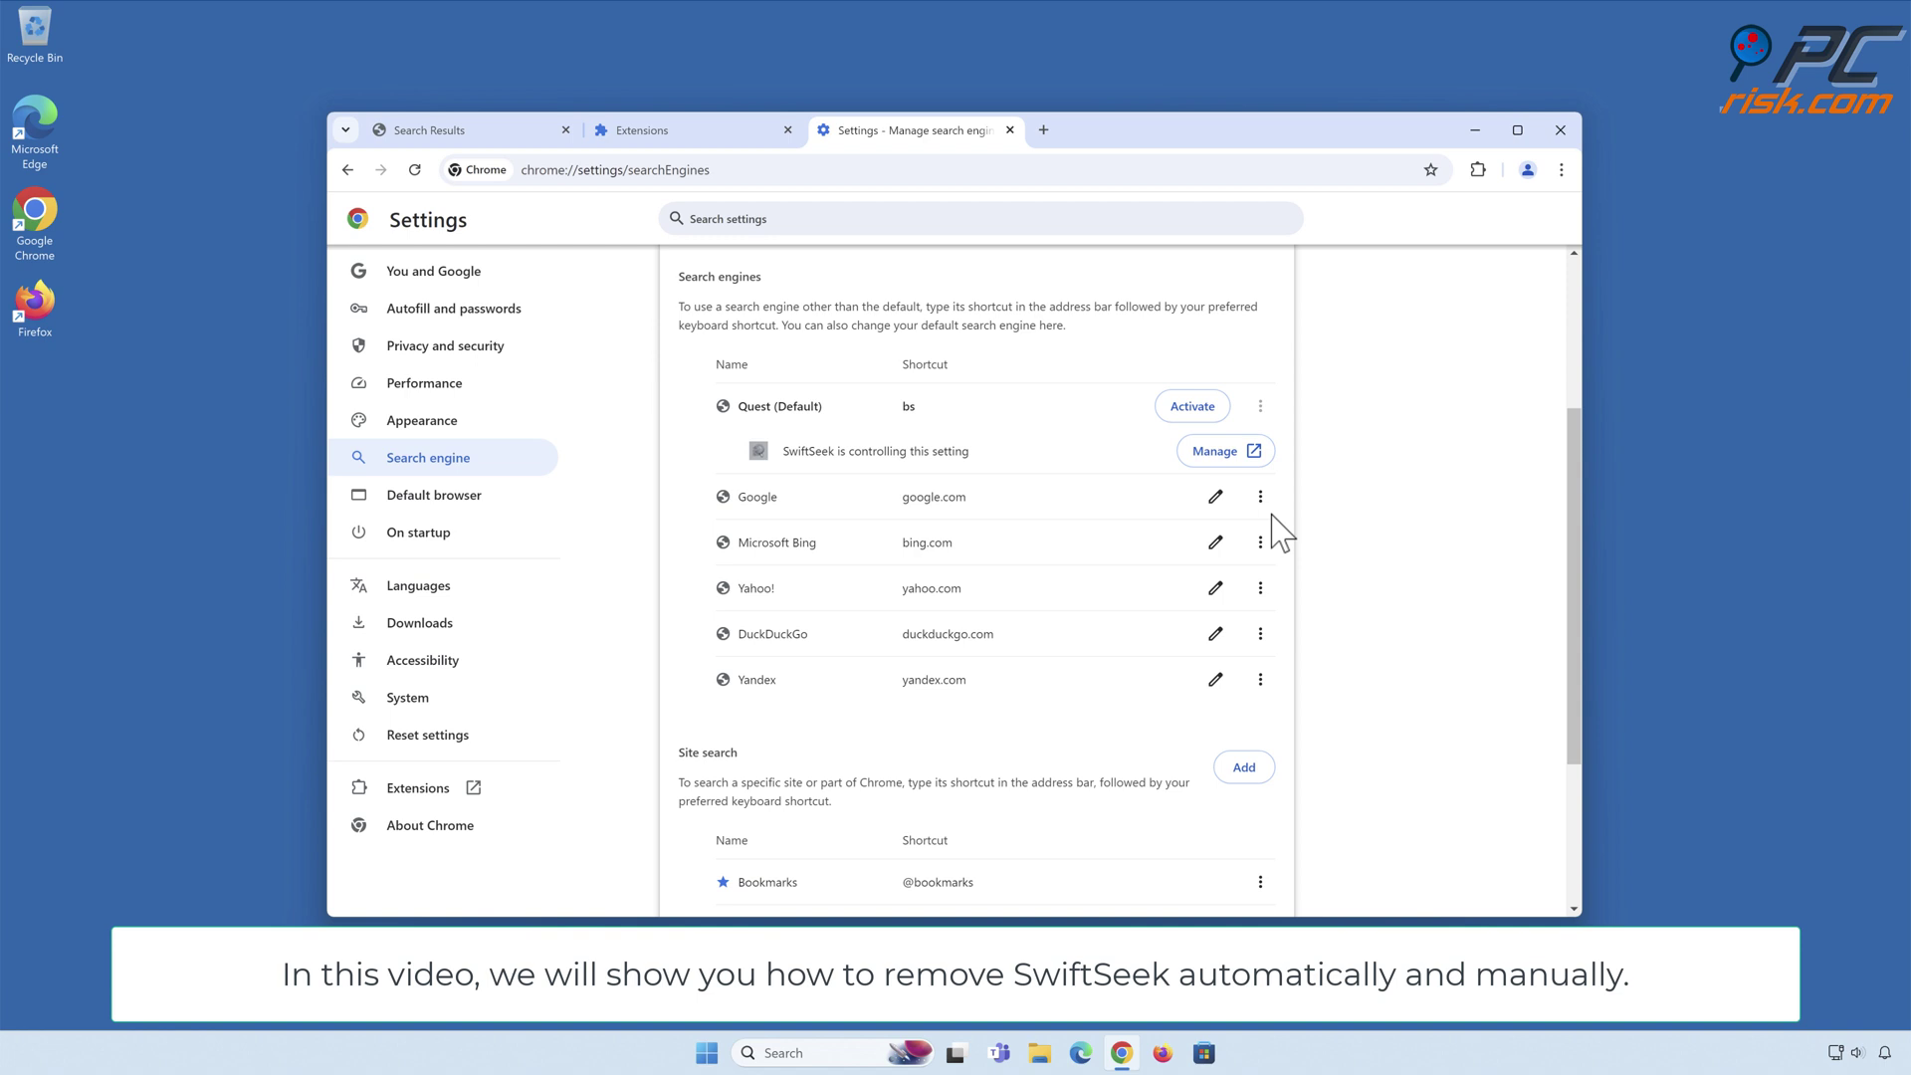
Step: Download the Combo Cleaner installer from combocleaner.com and launch CCSetup.exe
click(1044, 131)
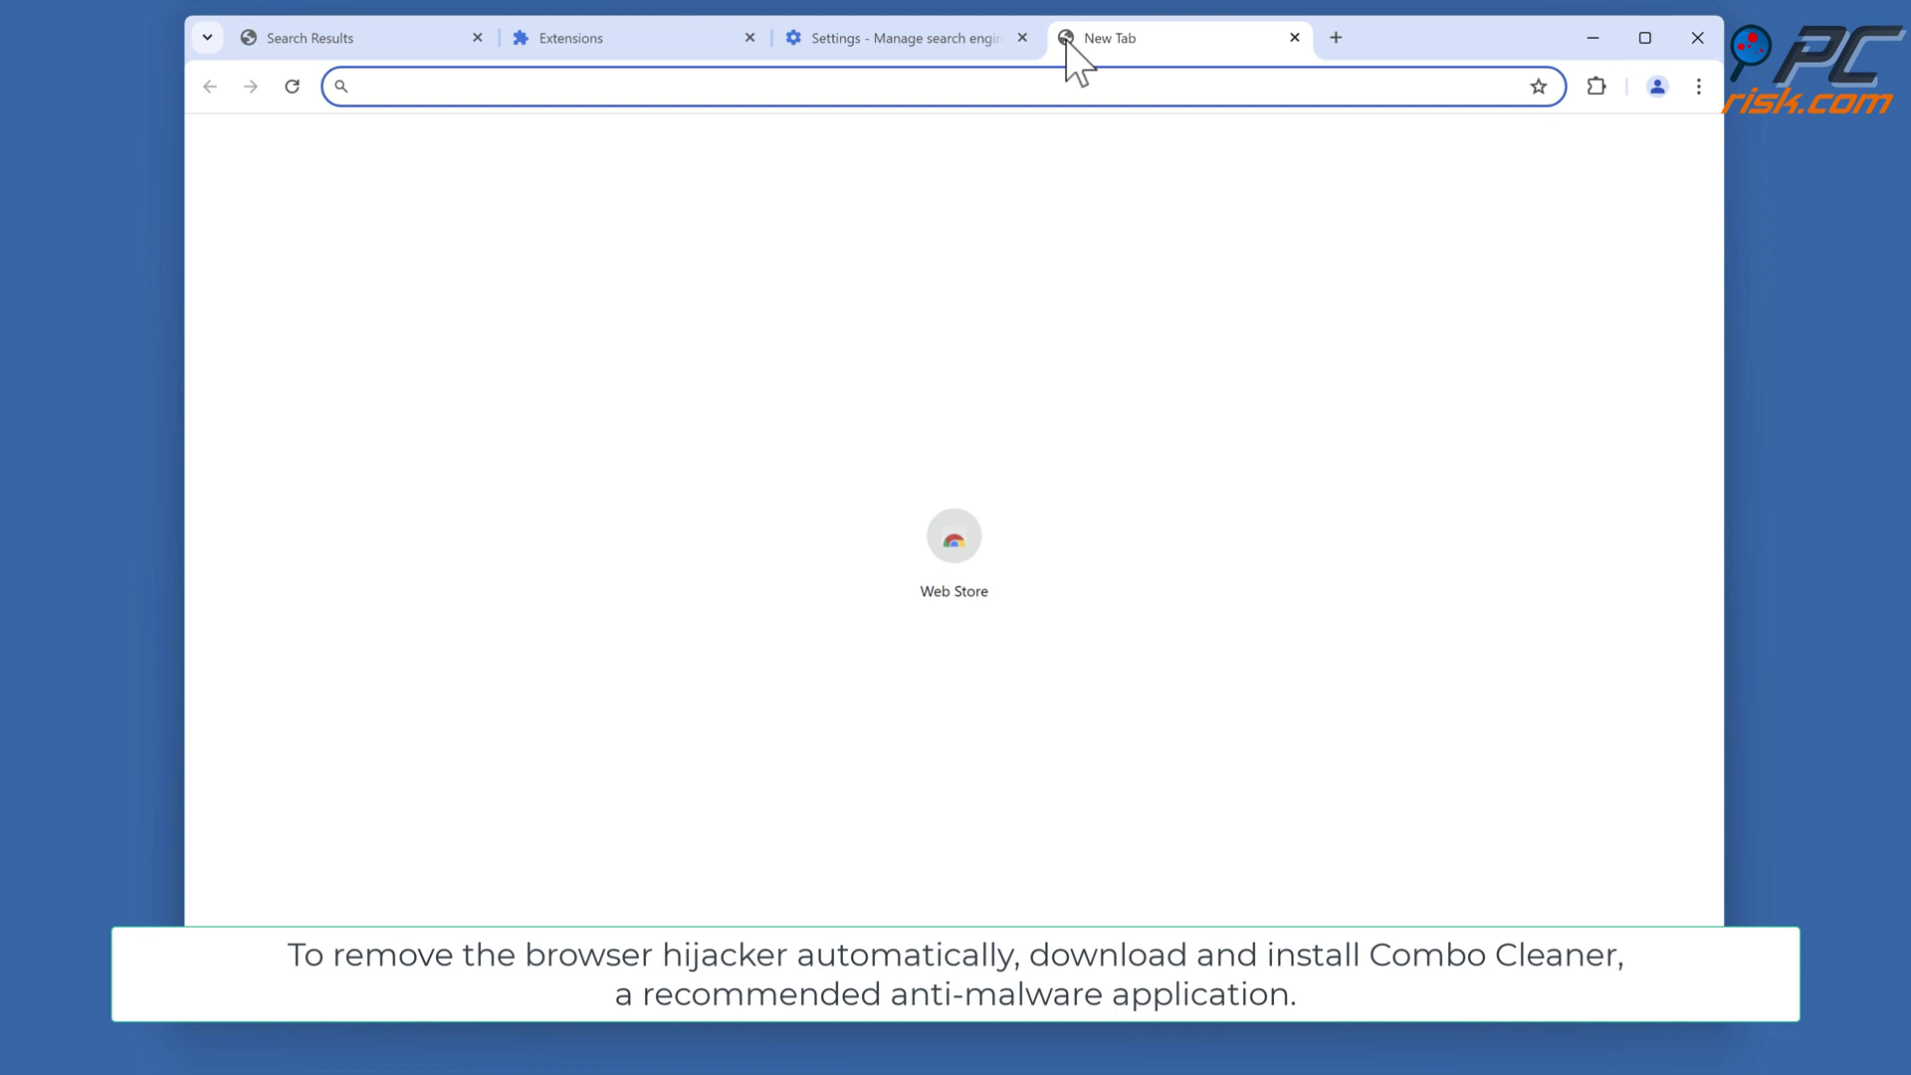
text(combocleaner.com)
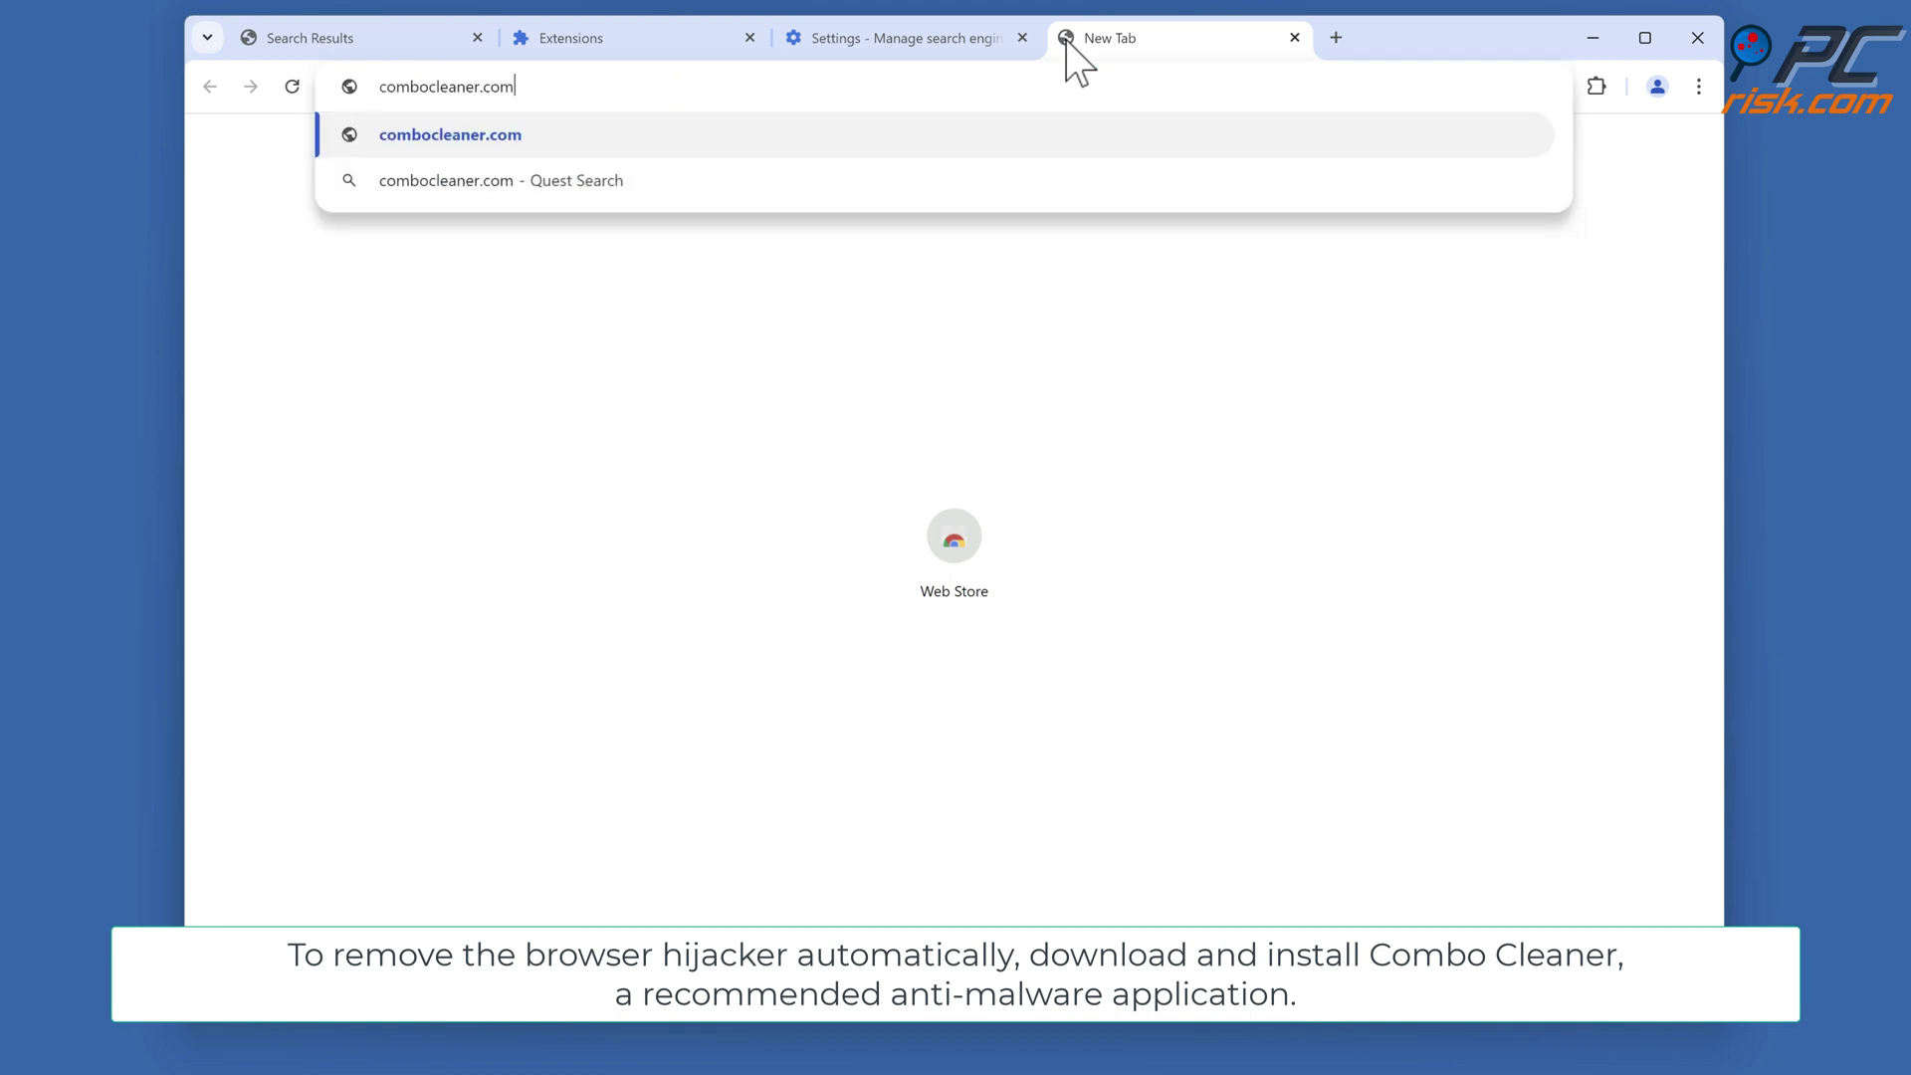
key(Return)
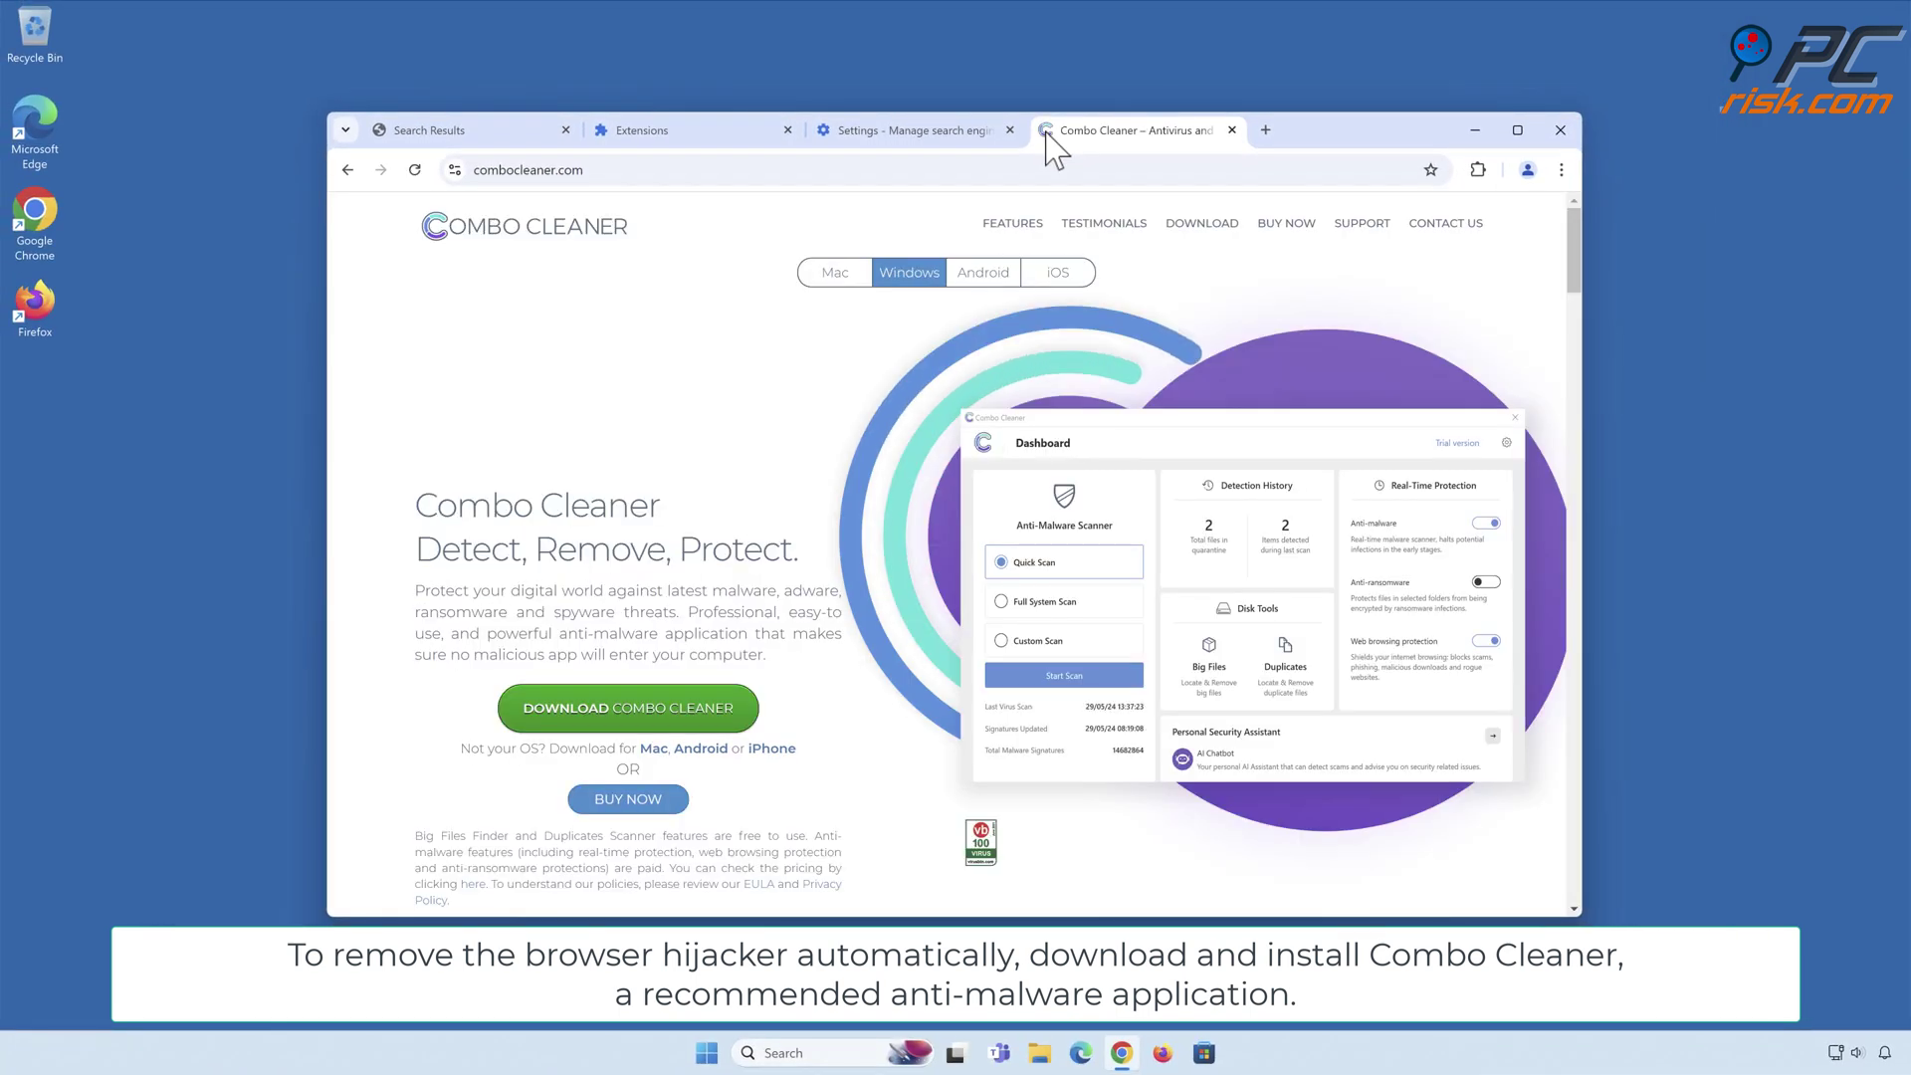
click(627, 722)
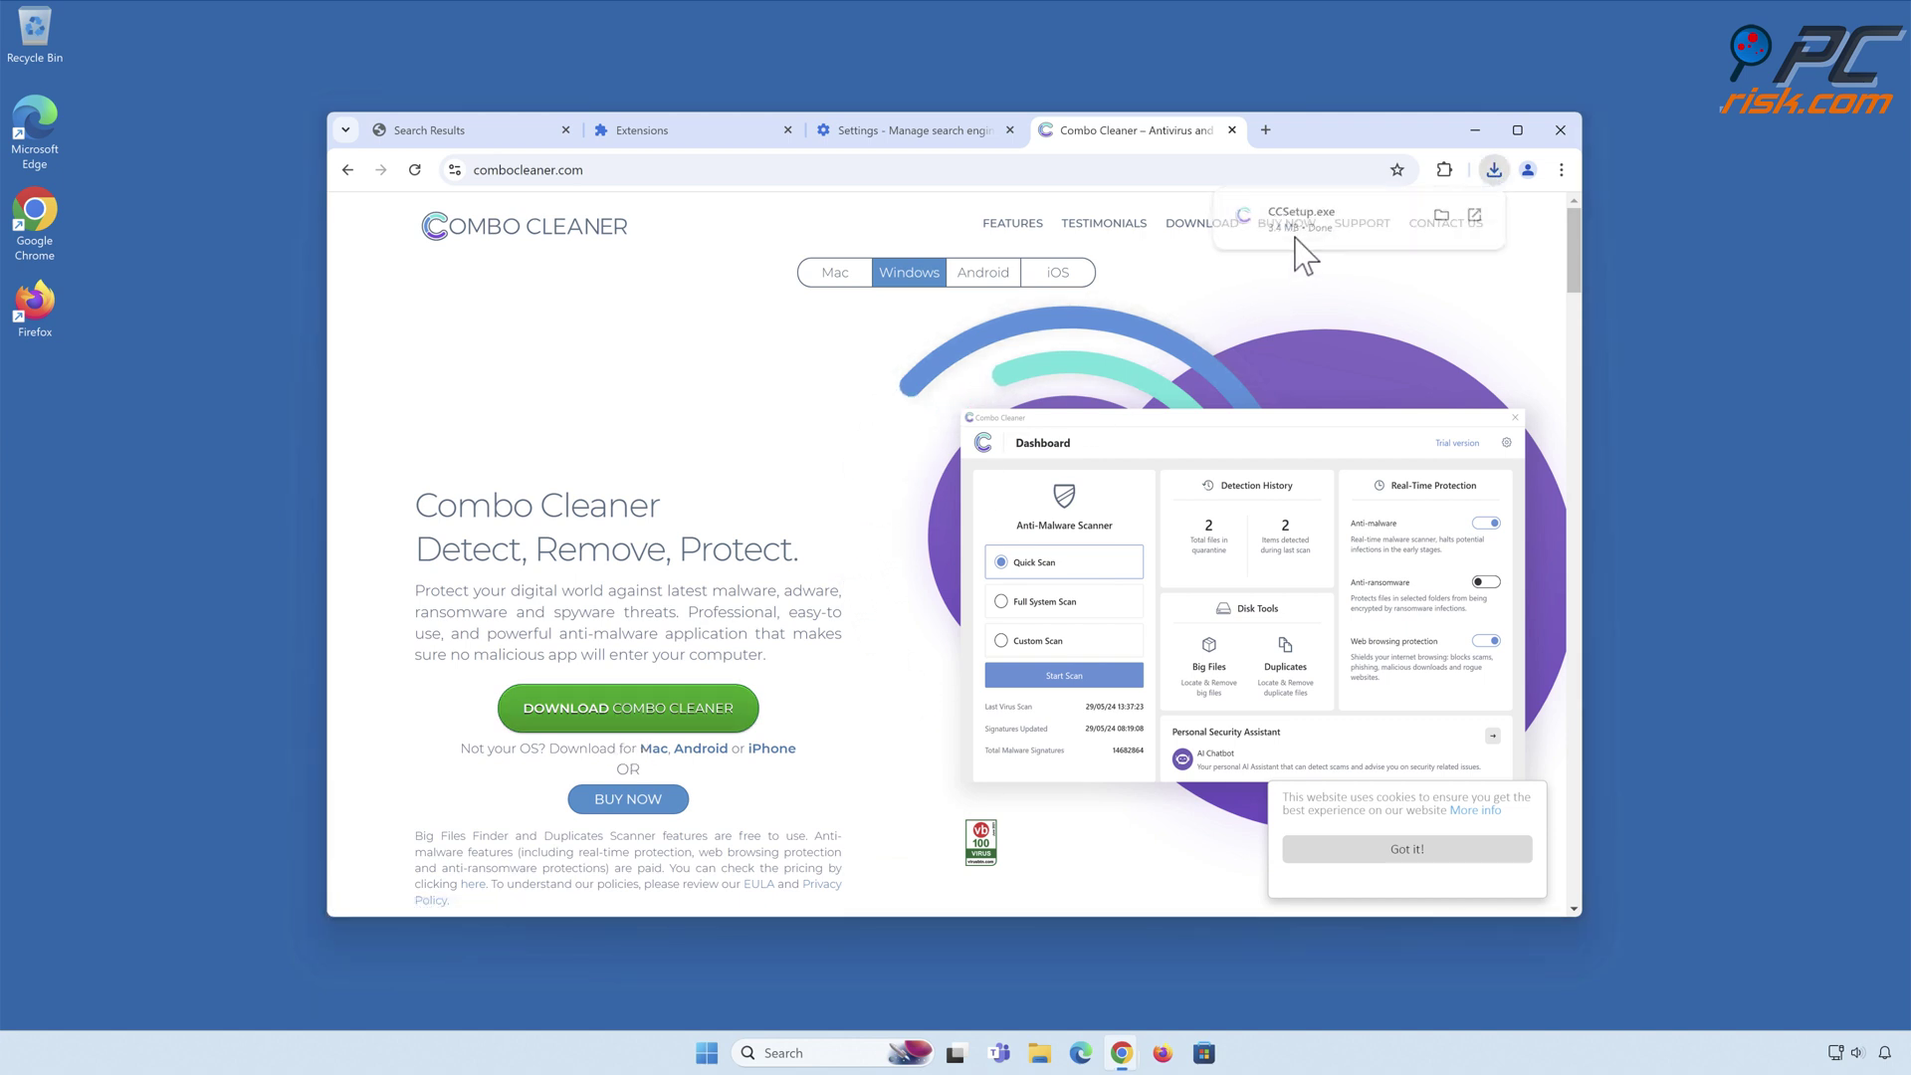
click(1294, 236)
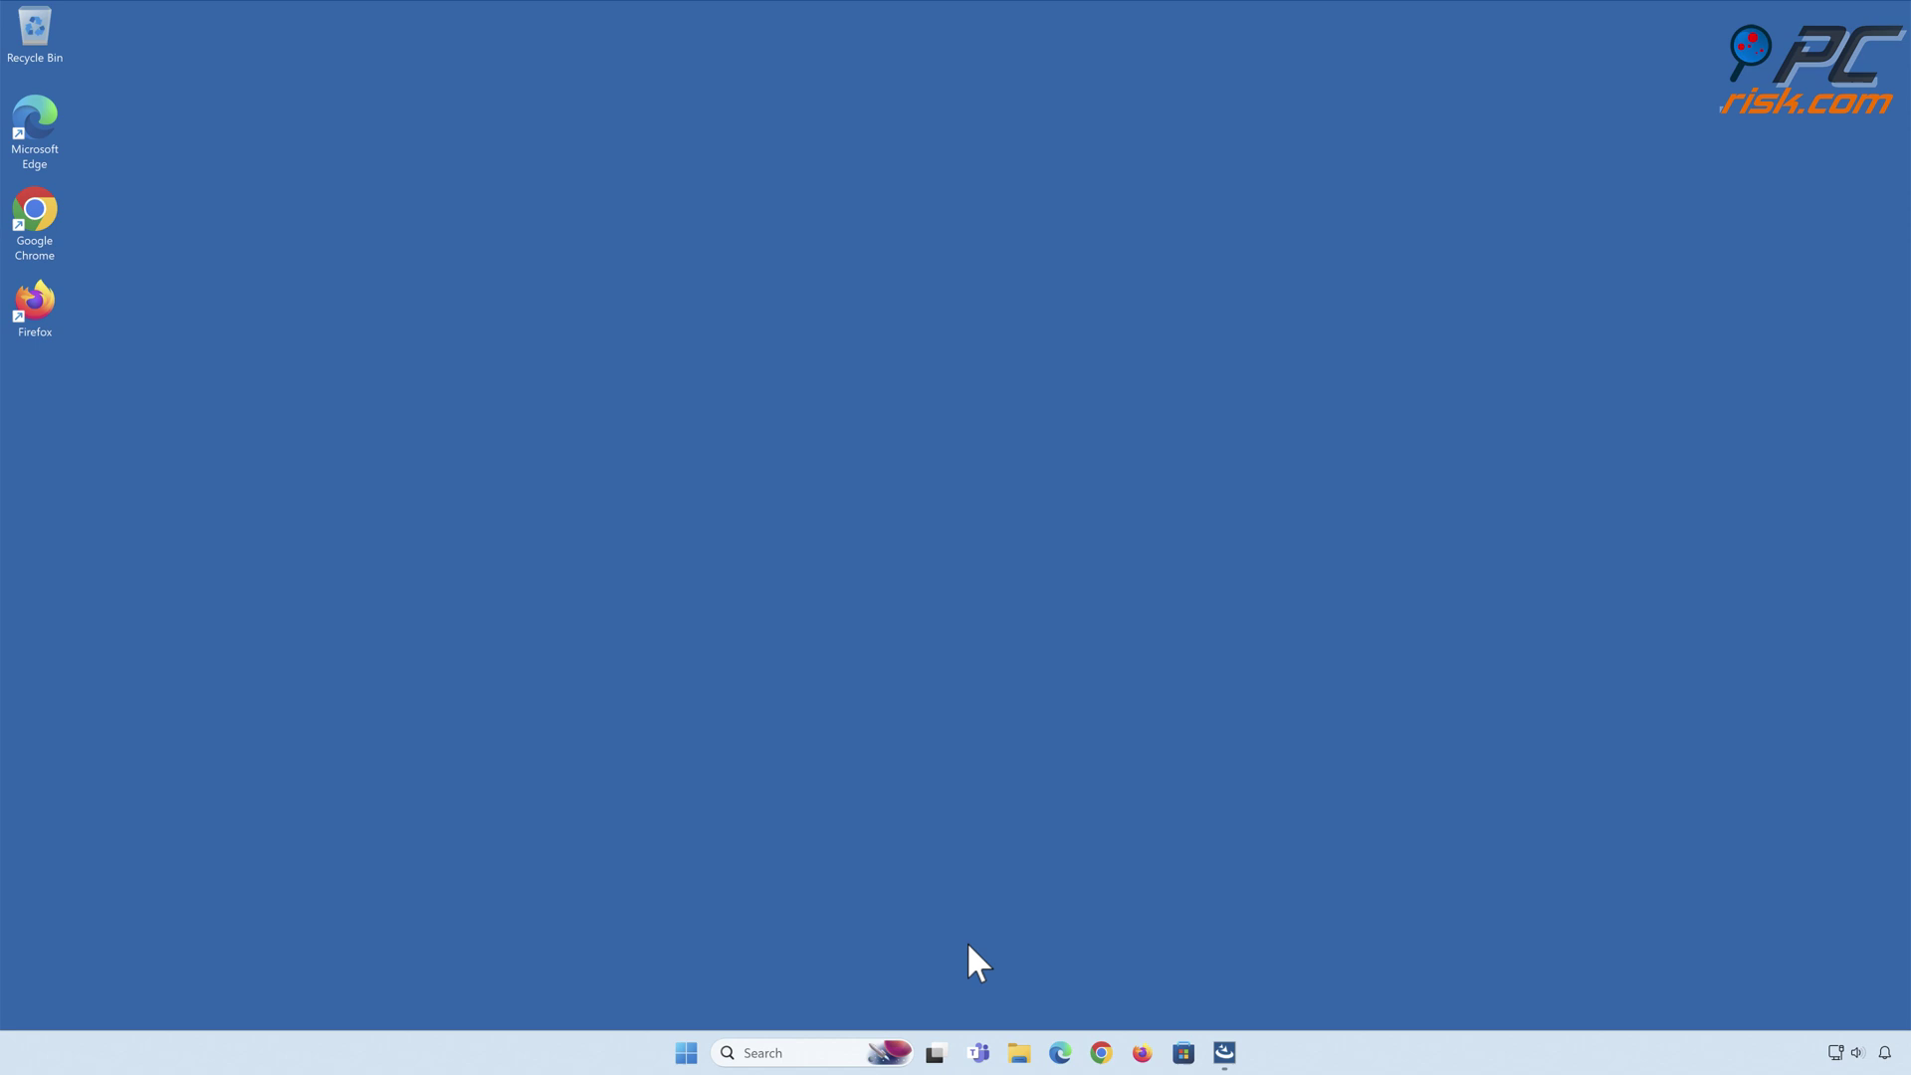
Step: Install Combo Cleaner and launch it with the initial computer scan enabled
click(1066, 748)
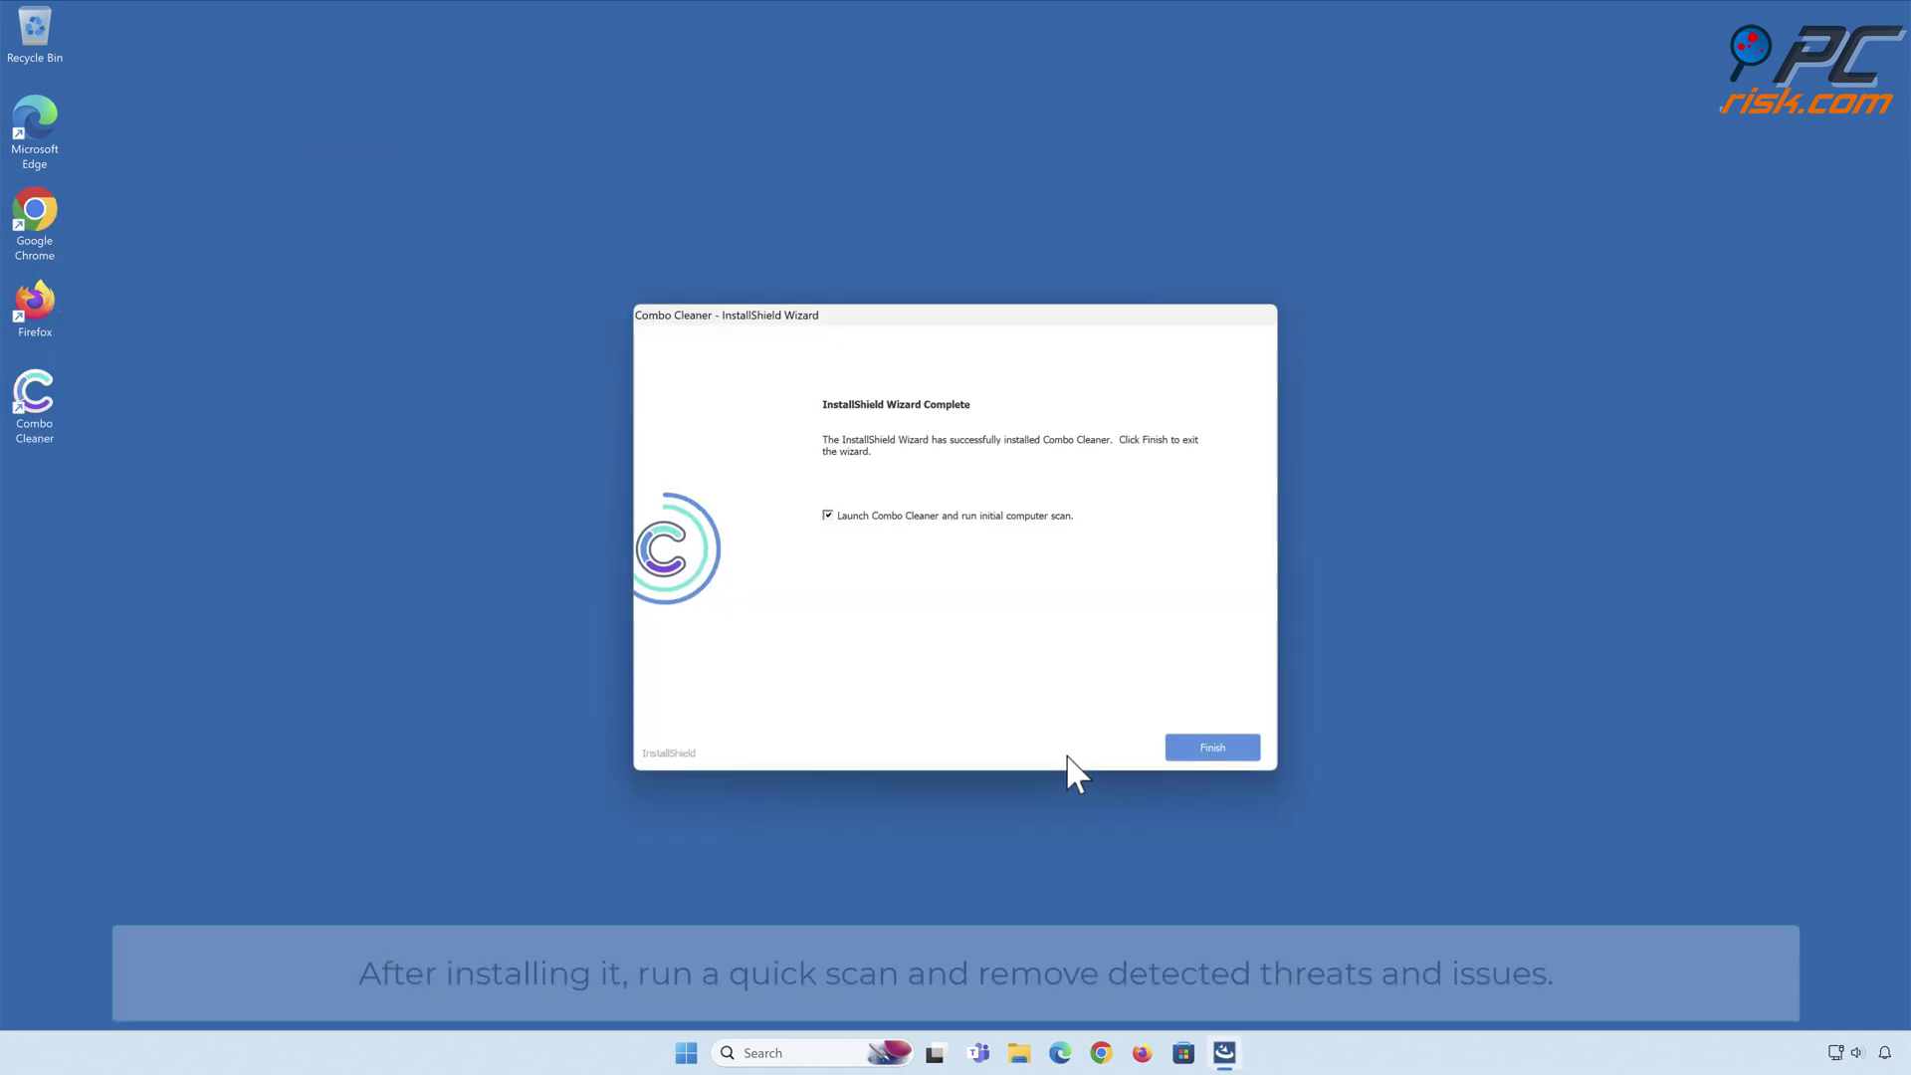
click(1215, 751)
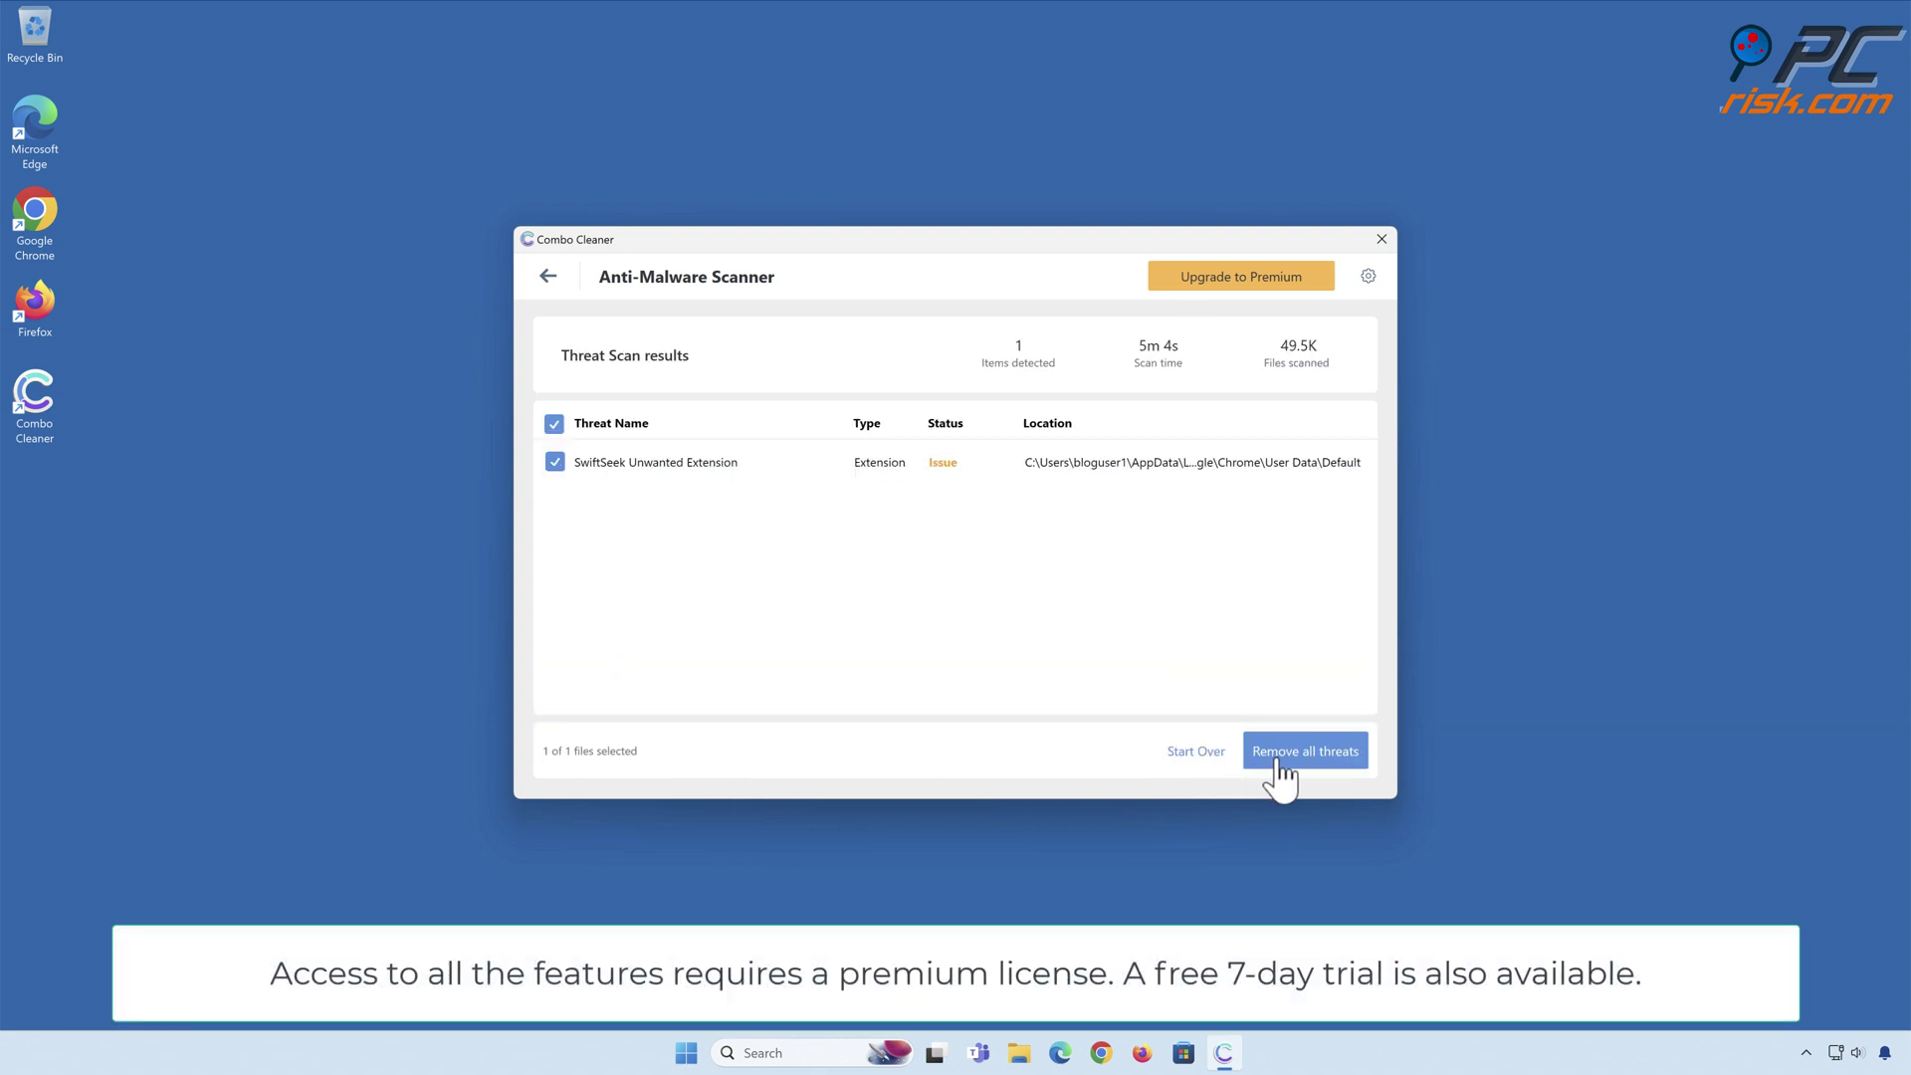
Step: Activate Combo Cleaner with the pasted key and quarantine the SwiftSeek Unwanted Extension
click(1308, 773)
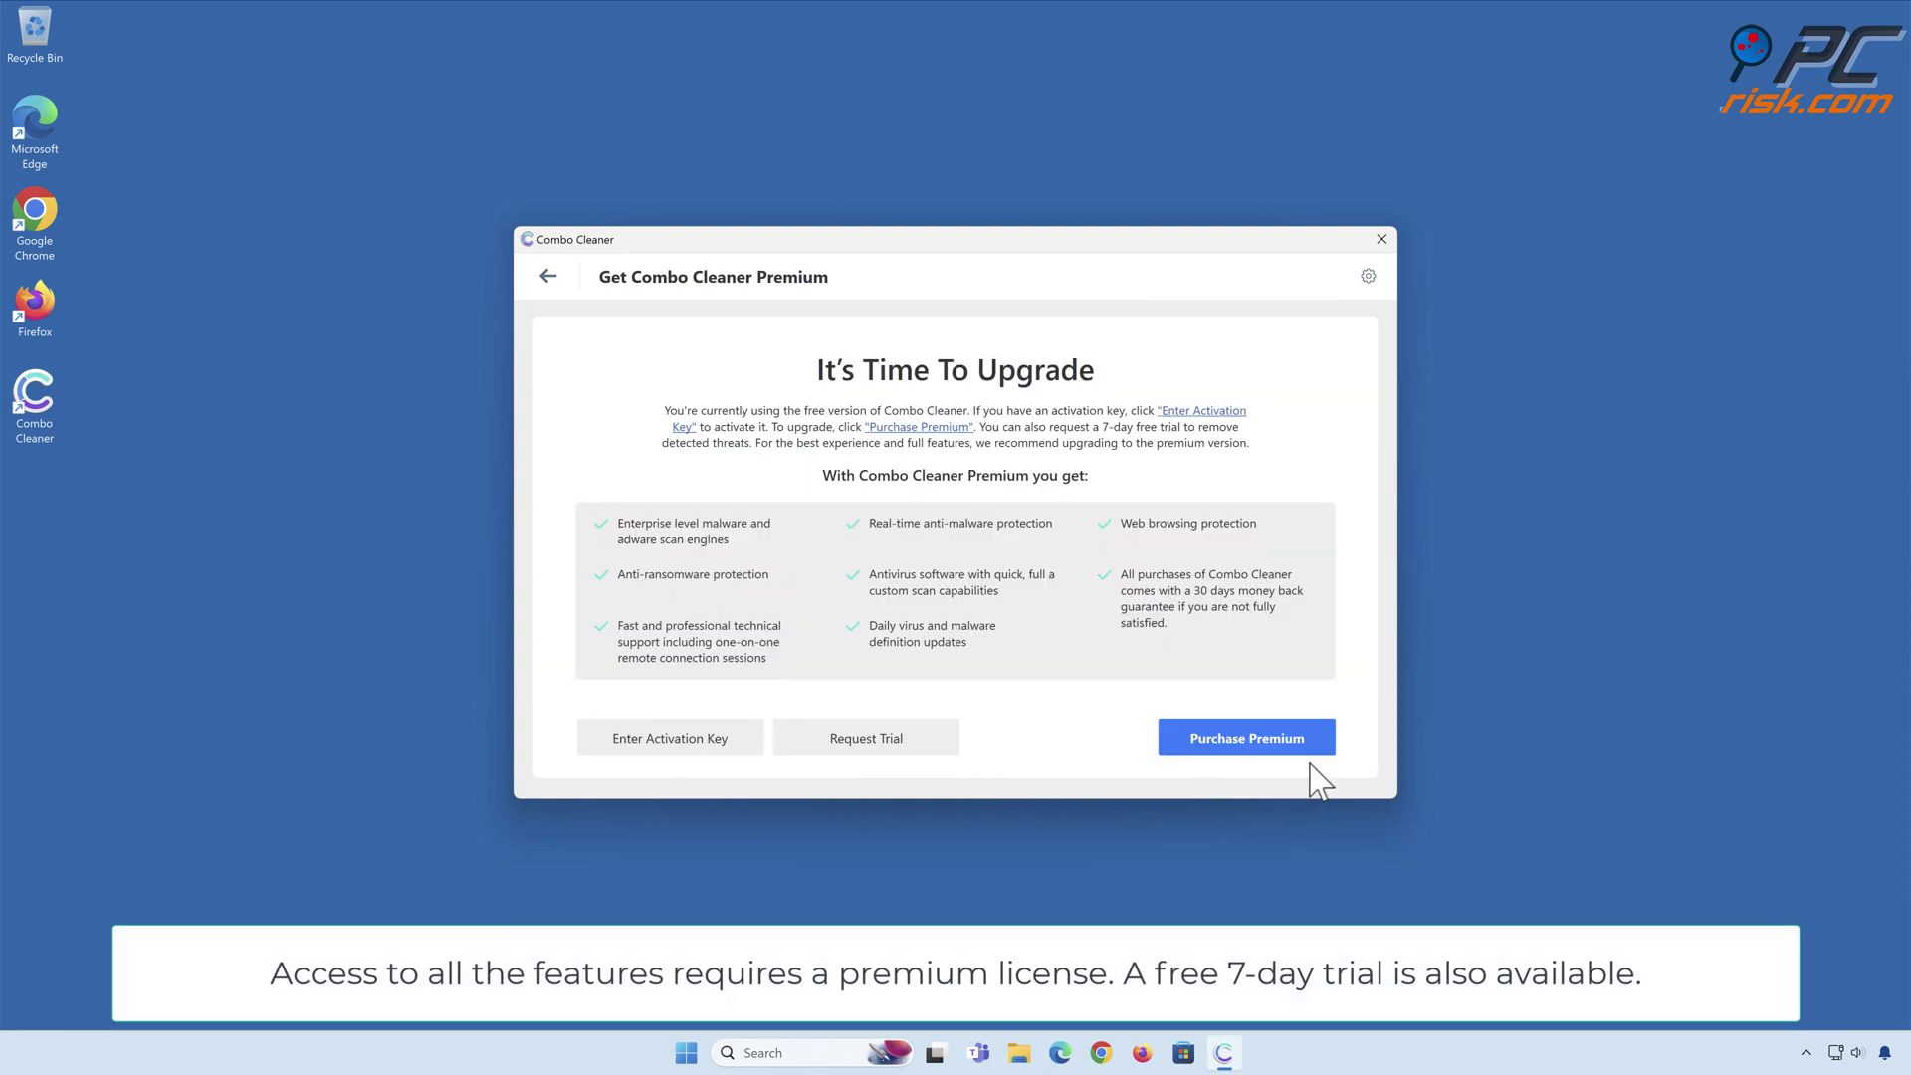
click(672, 748)
key(ctrl+v)
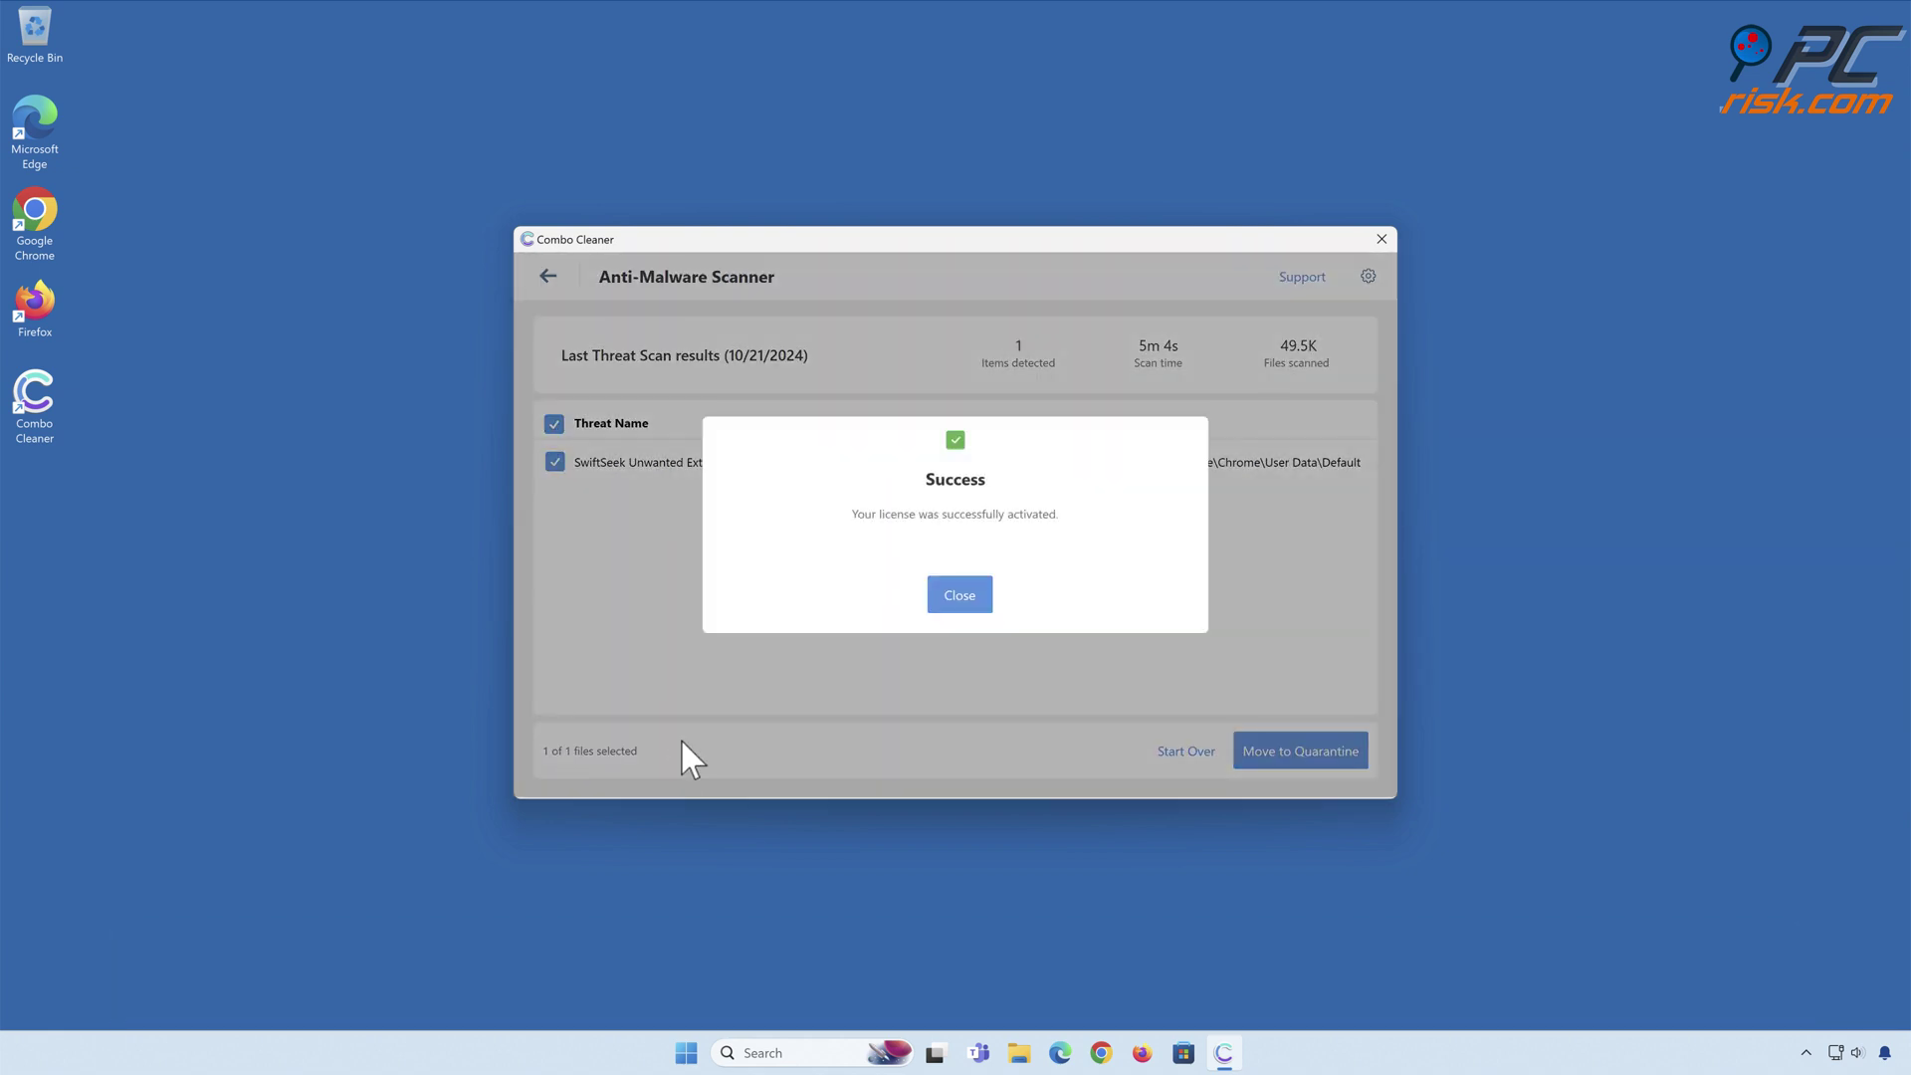
click(956, 603)
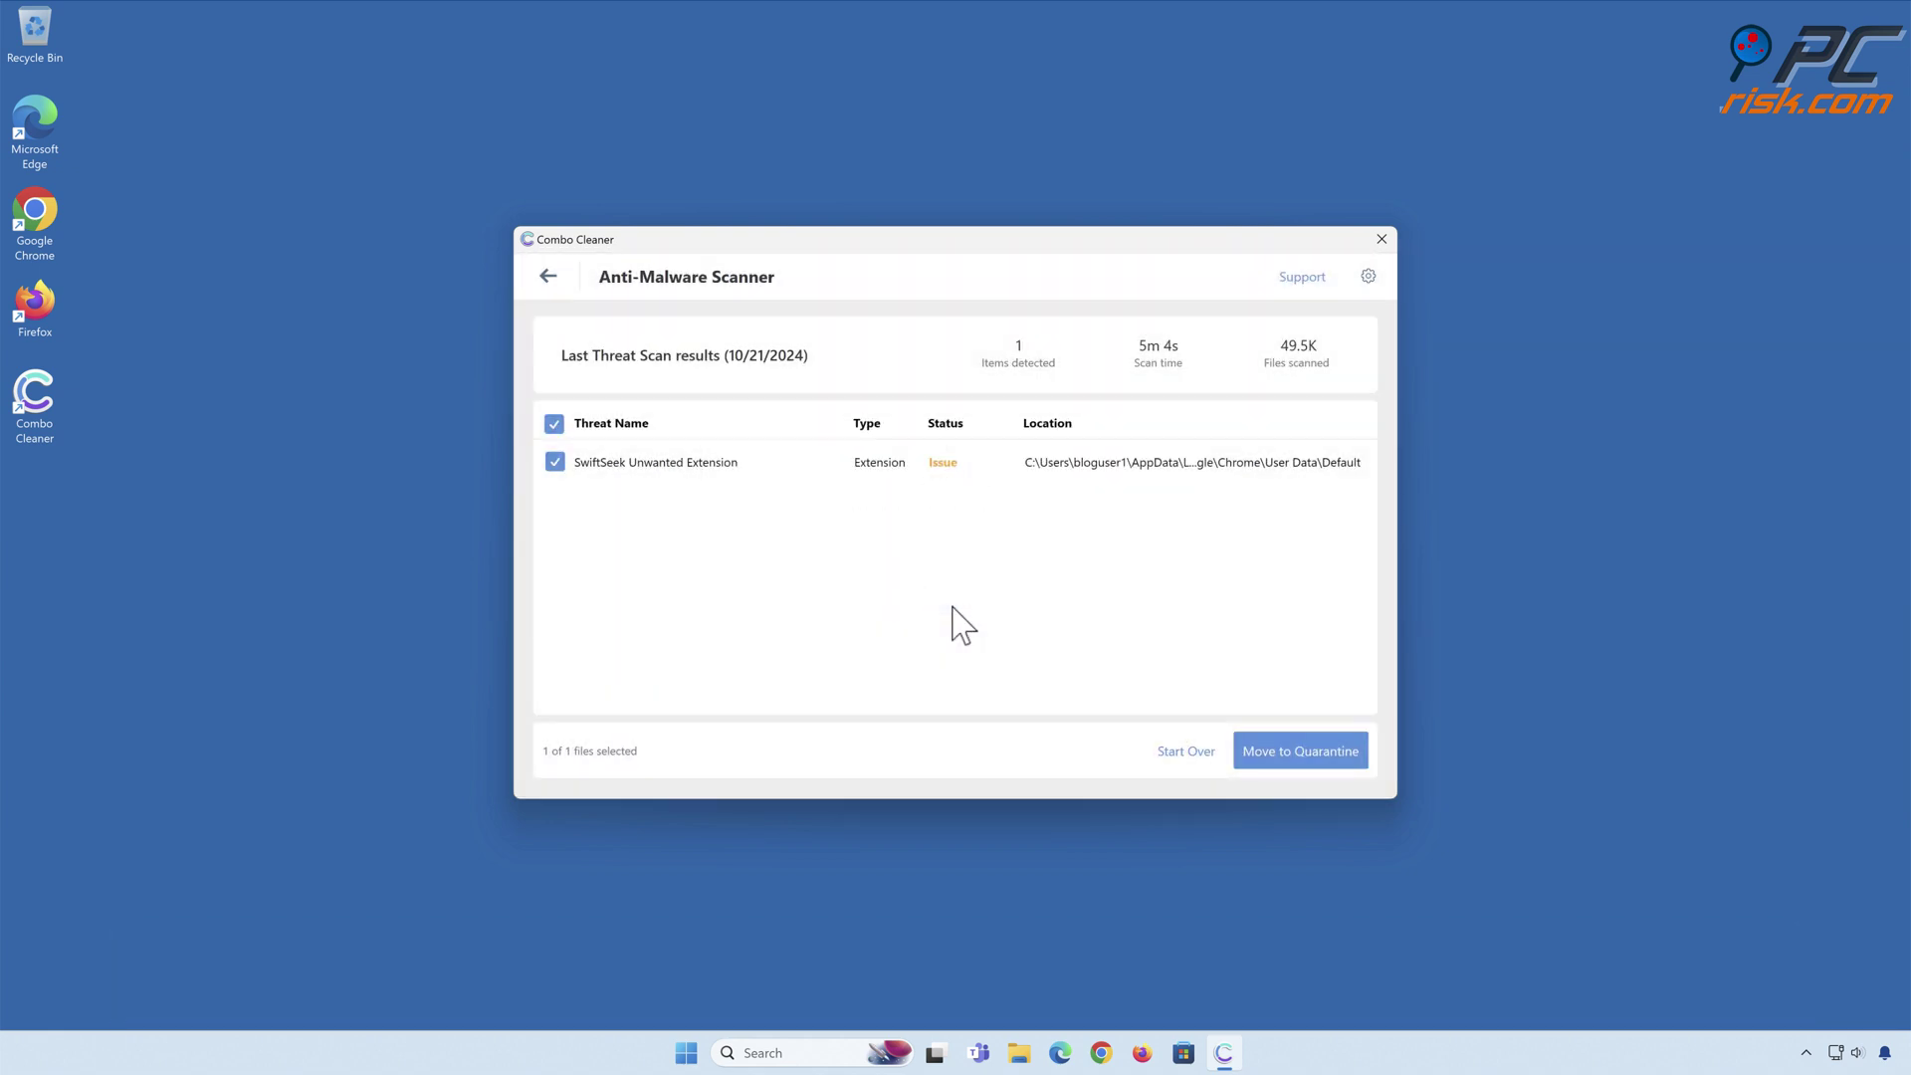
click(1293, 756)
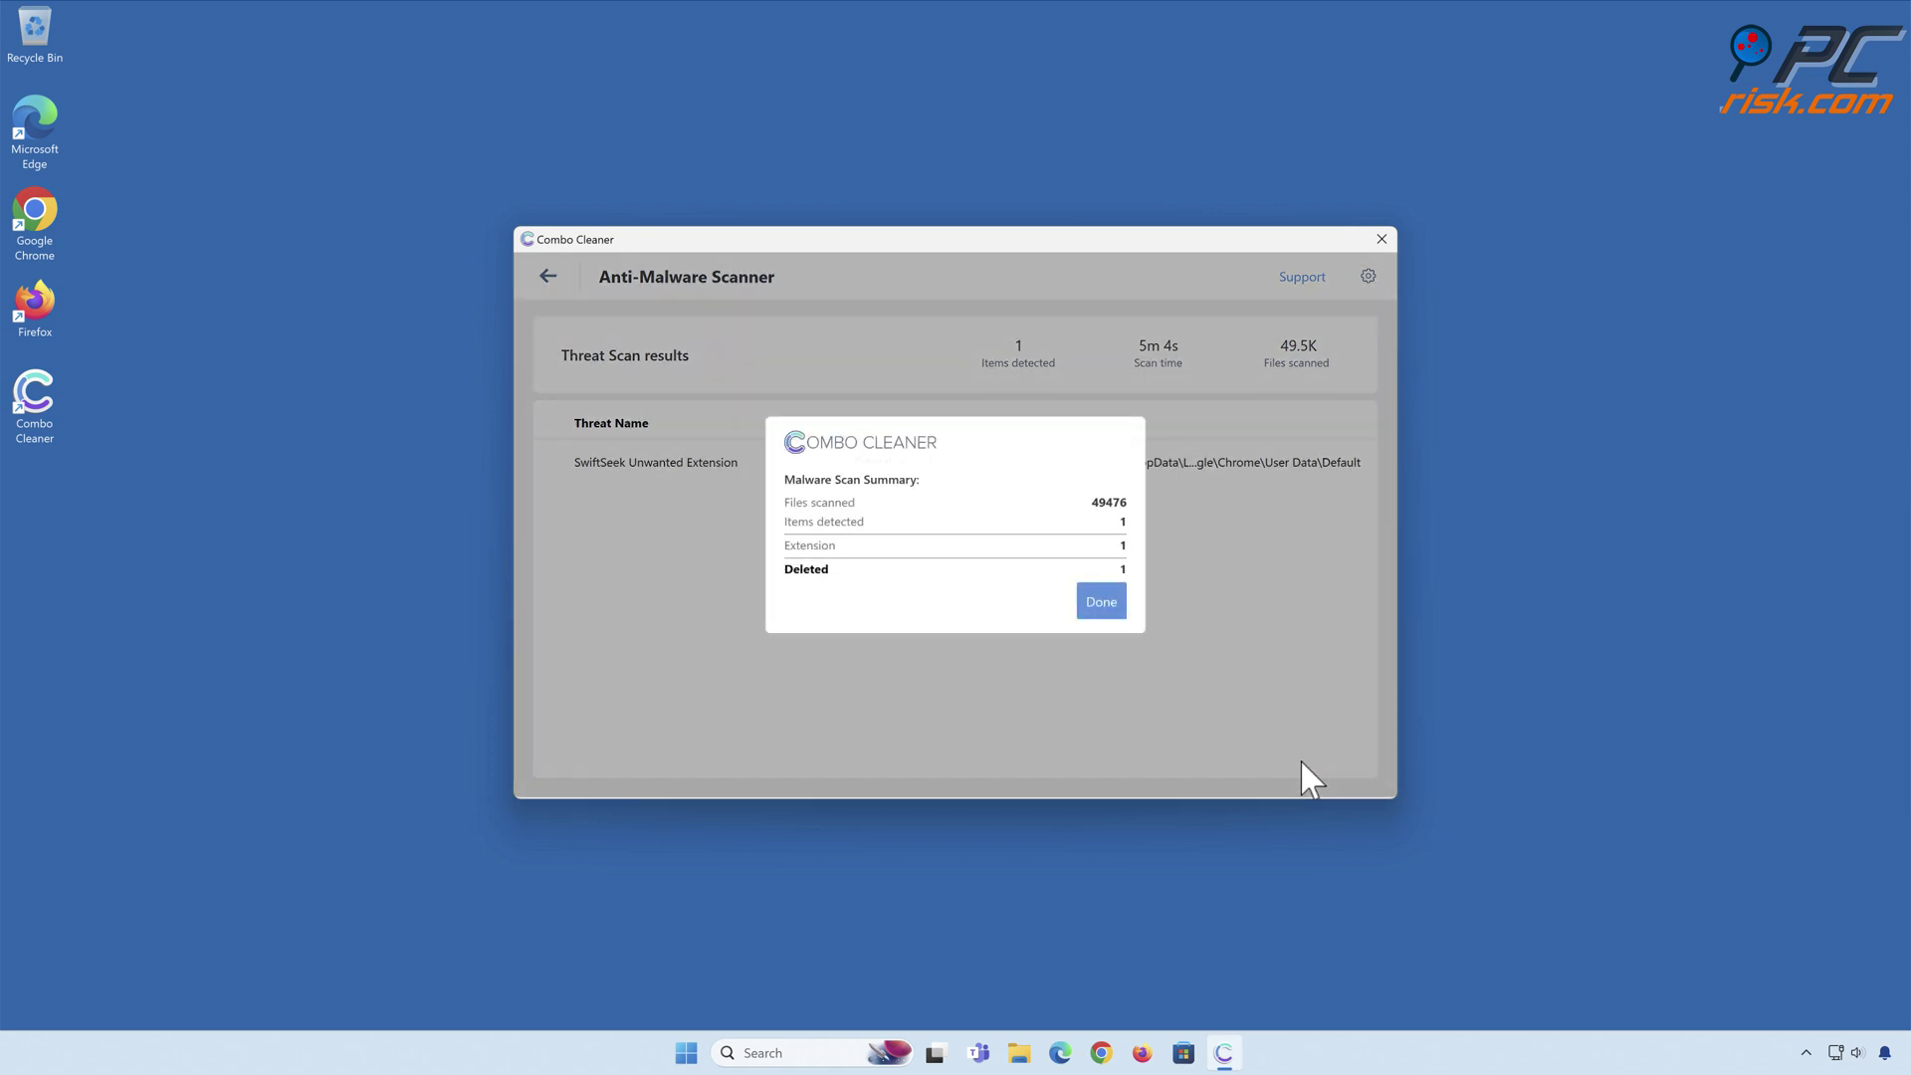
click(1101, 612)
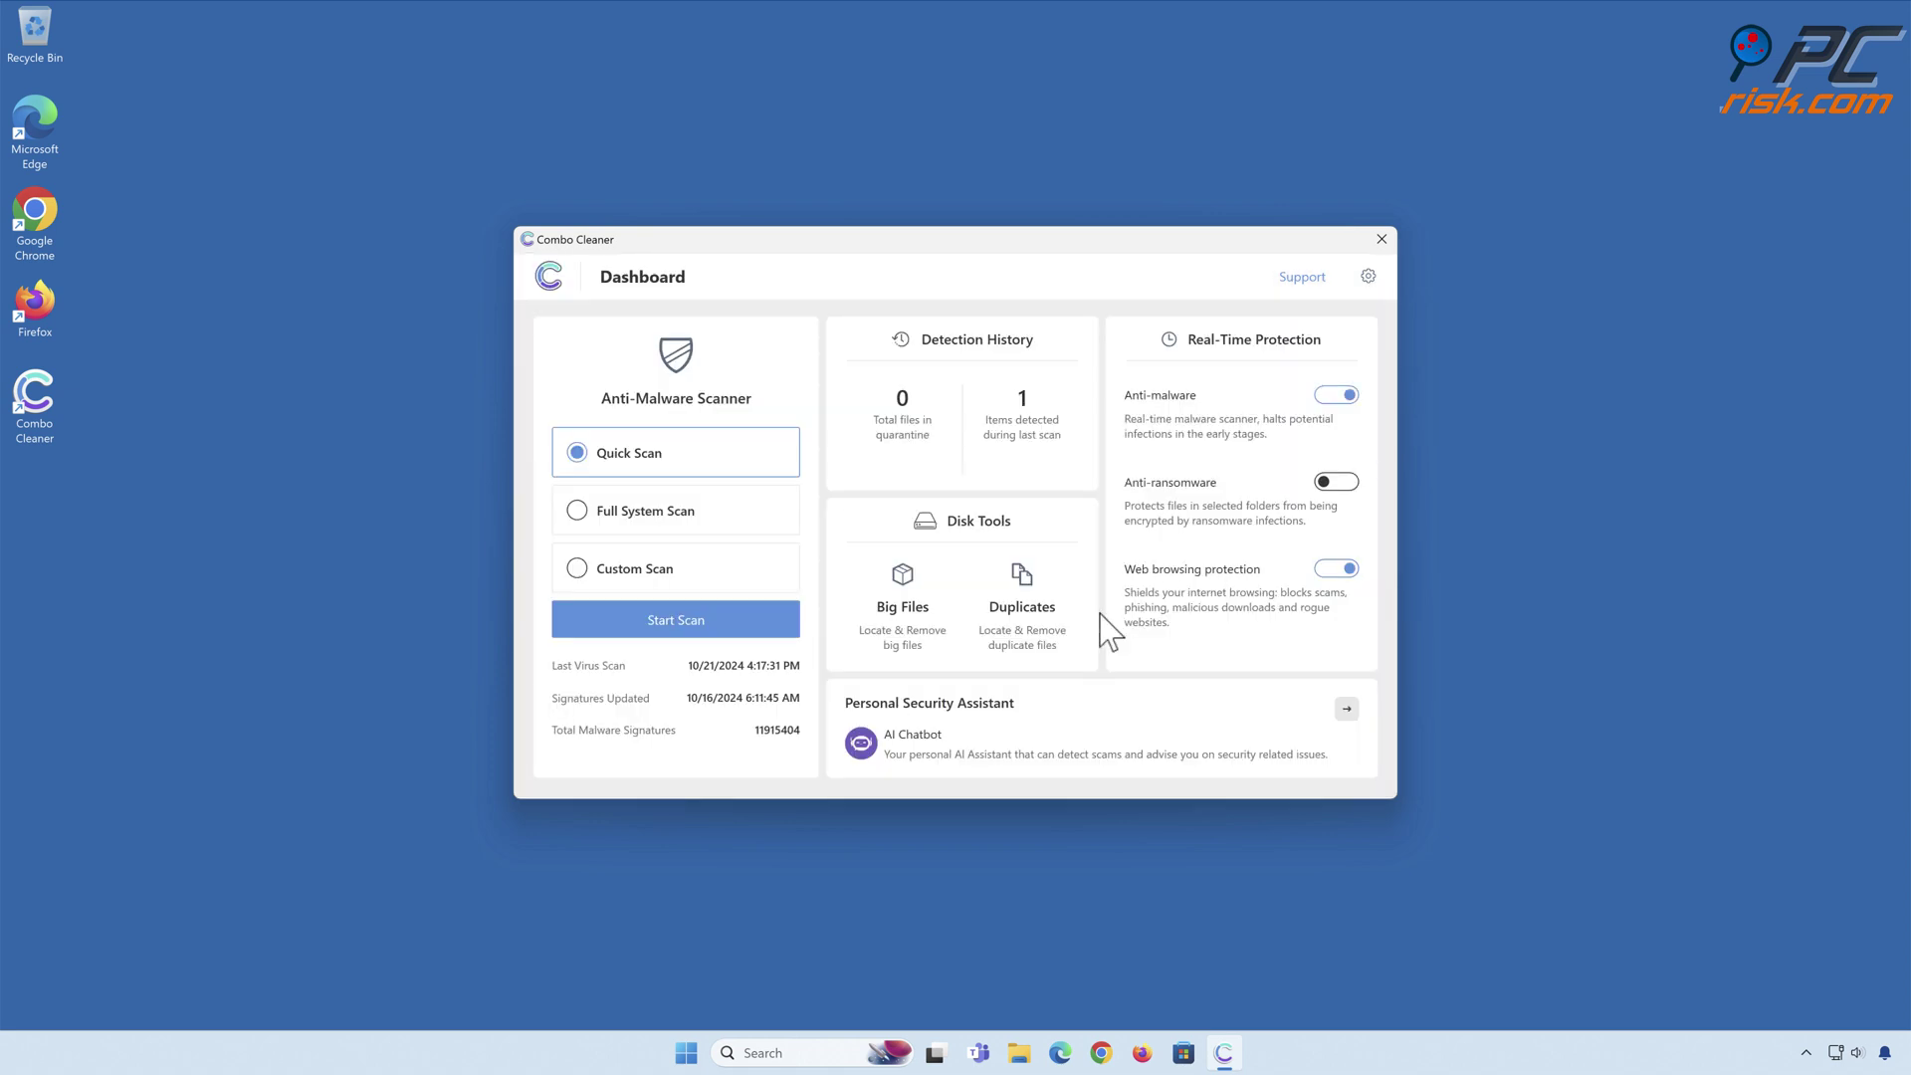
Step: Close Combo Cleaner to the tray and reopen Chrome's extensions page to verify it is empty
click(1381, 240)
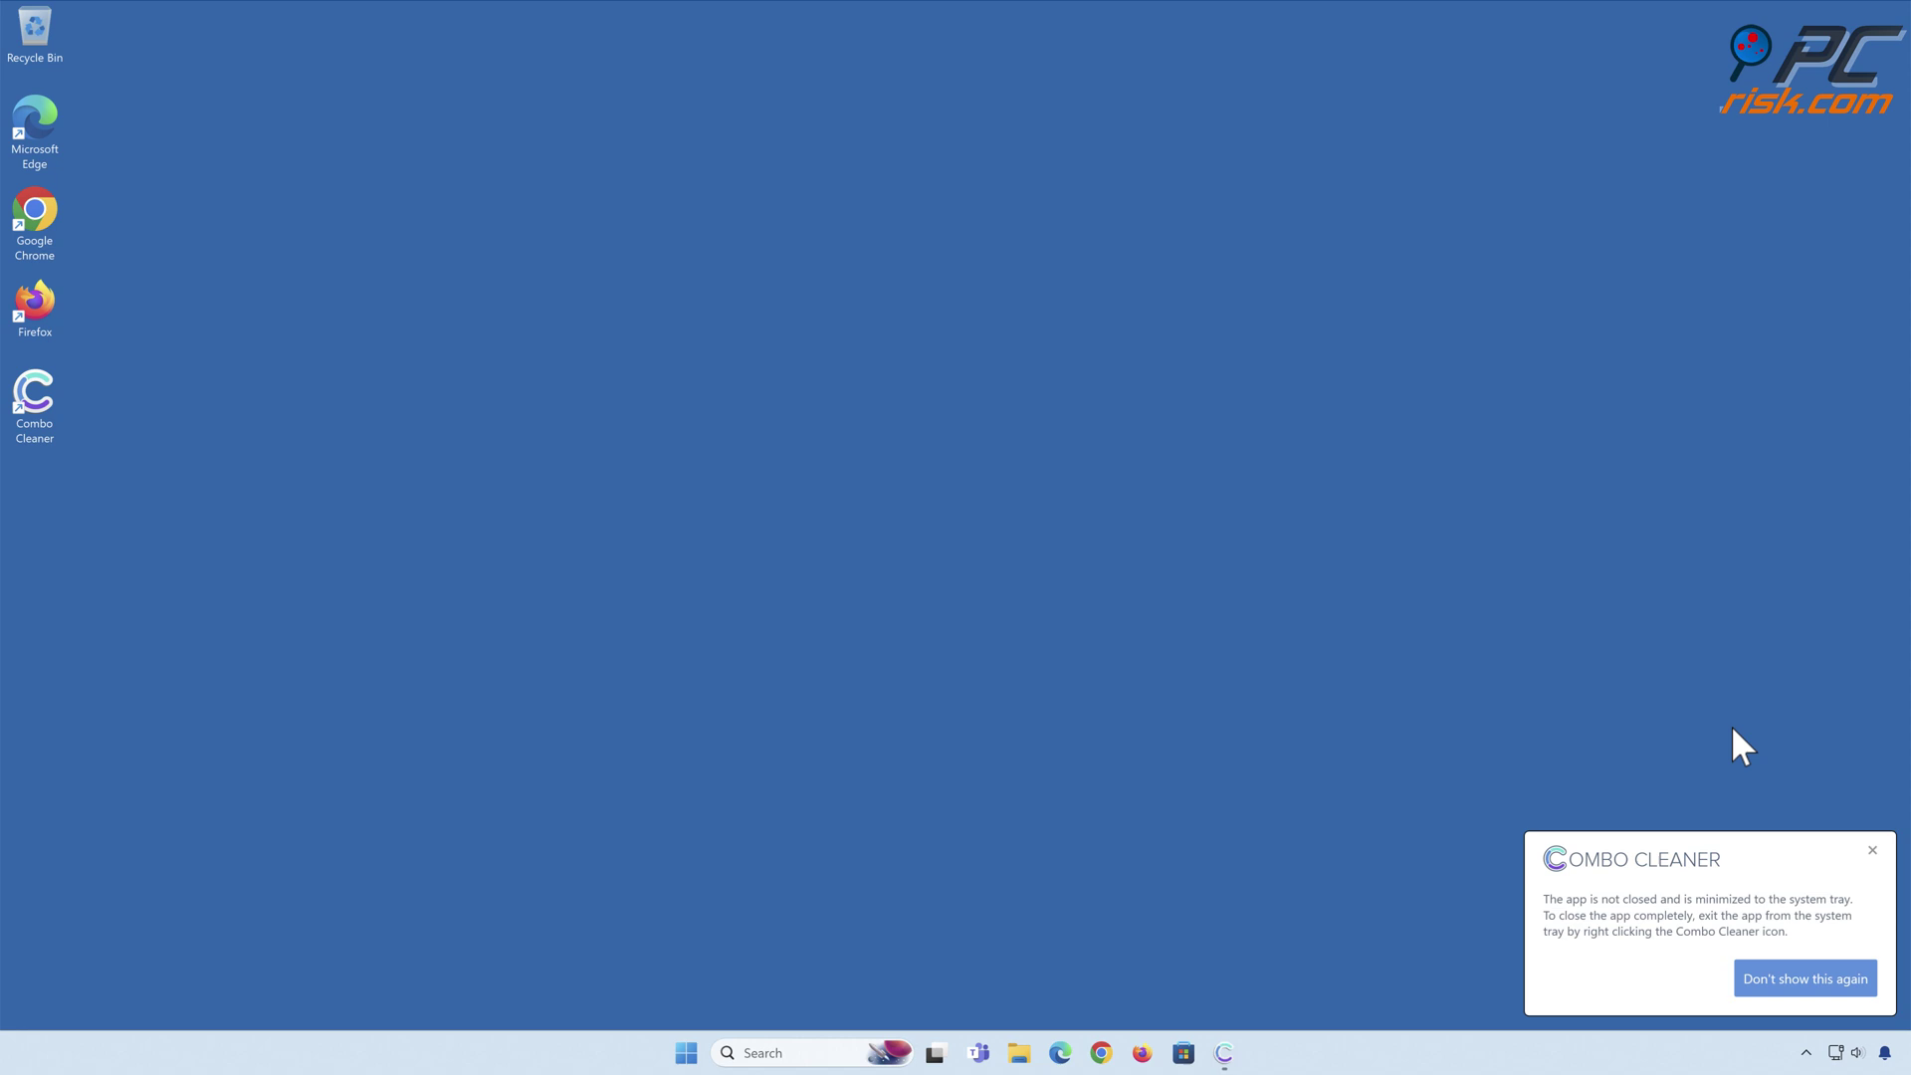
click(1870, 848)
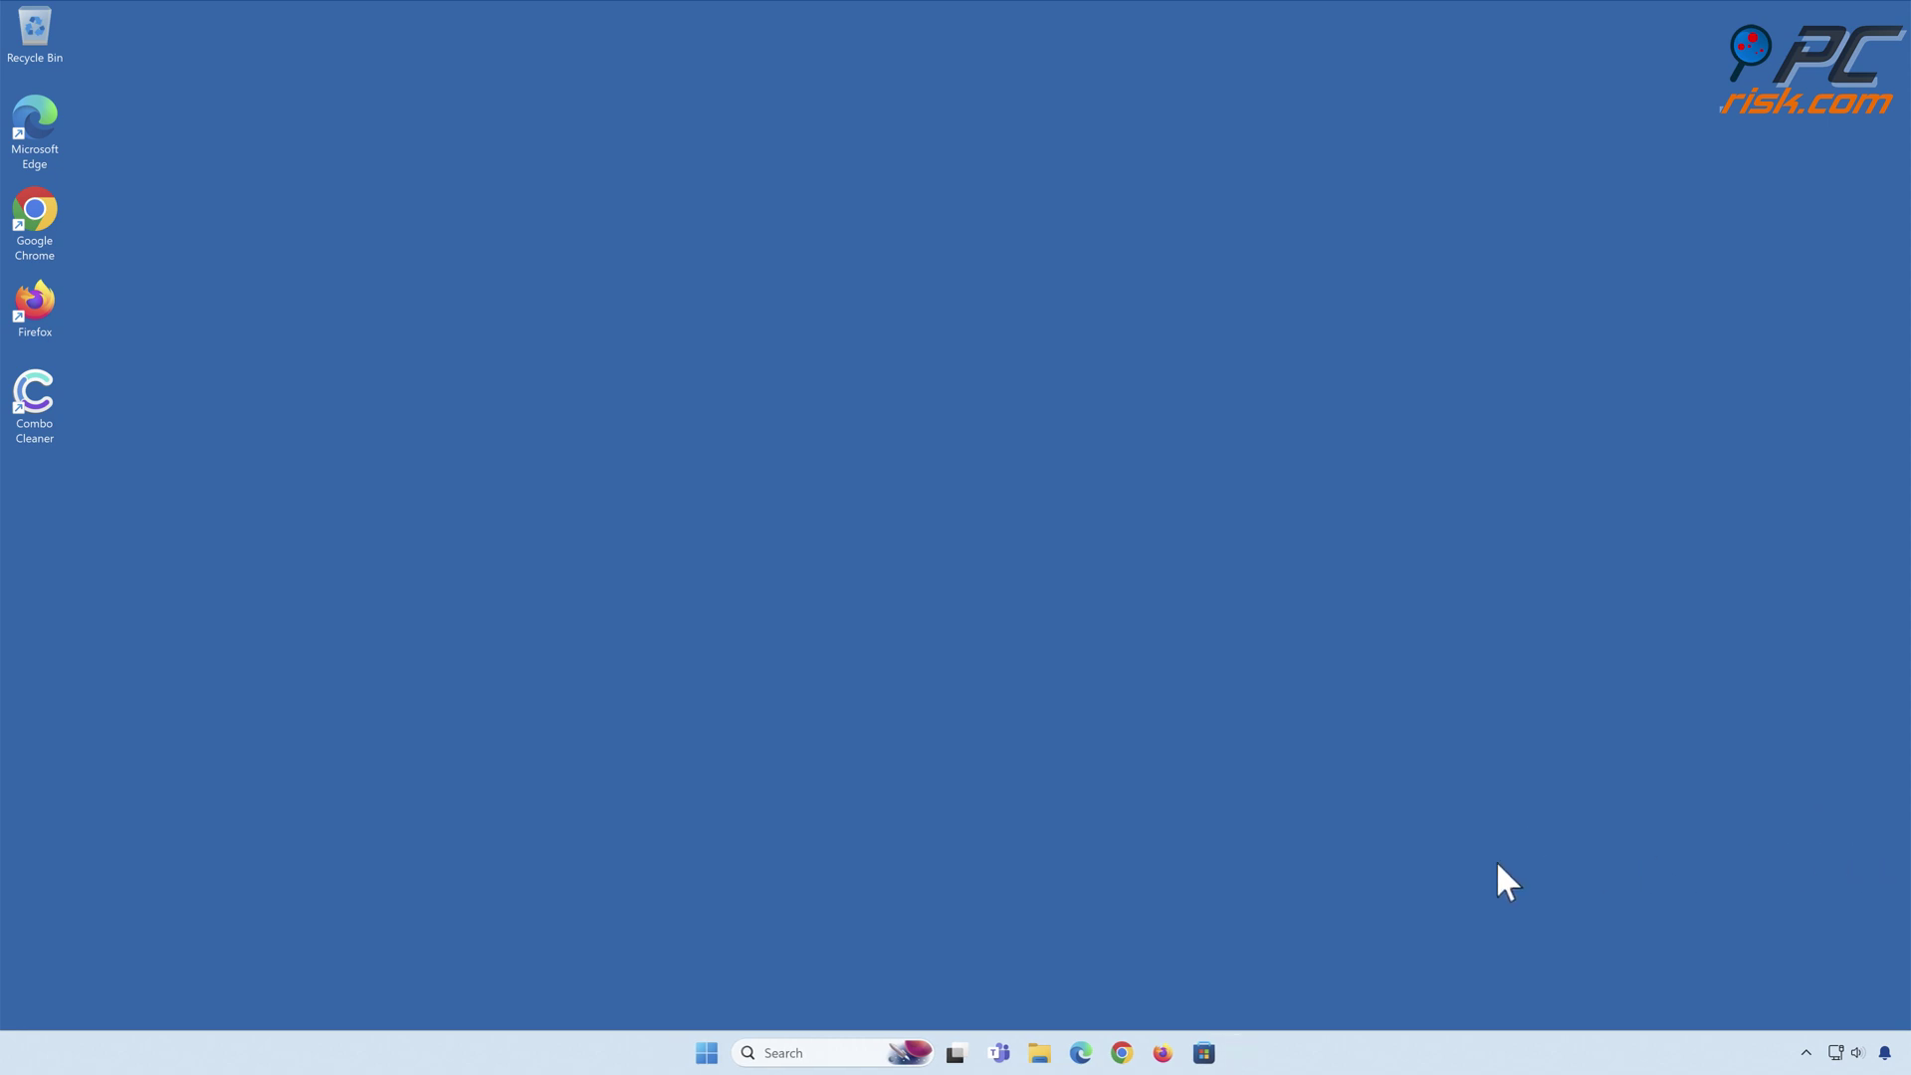
click(1121, 1052)
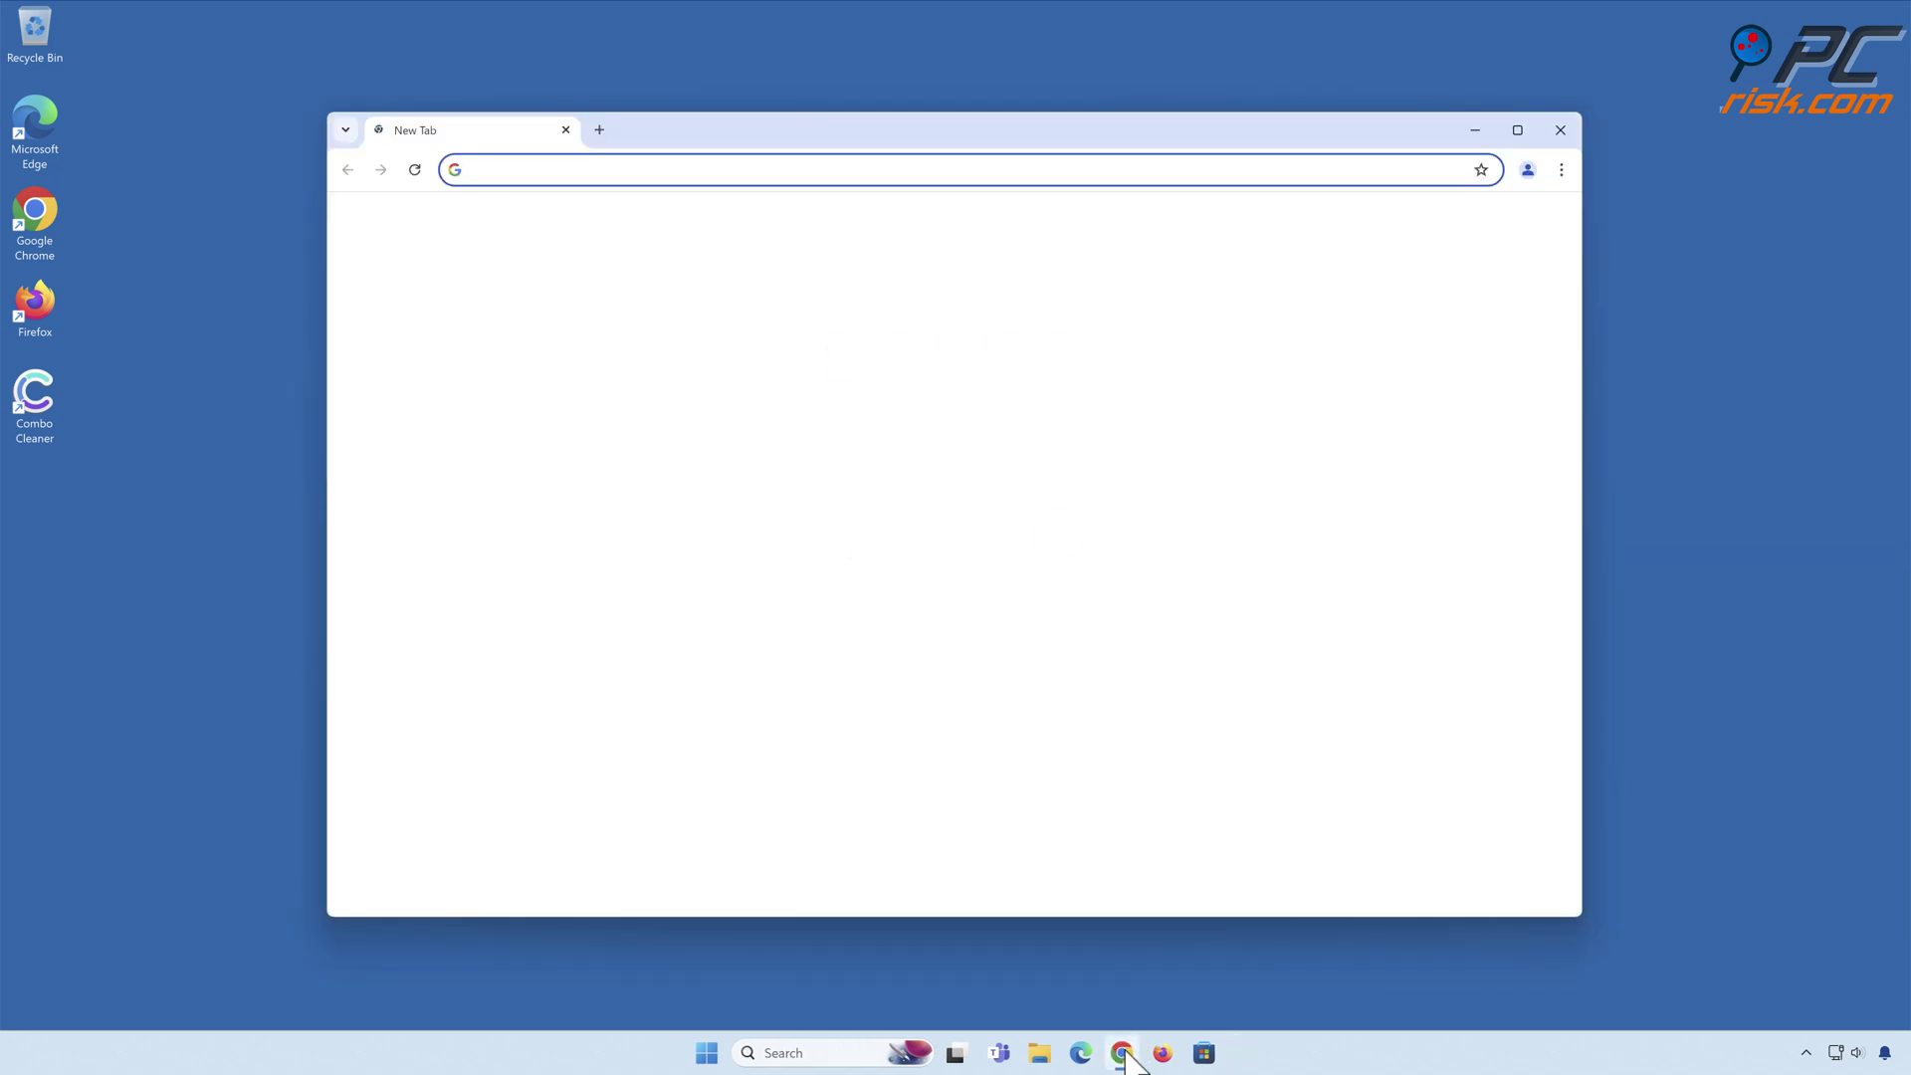
click(1560, 169)
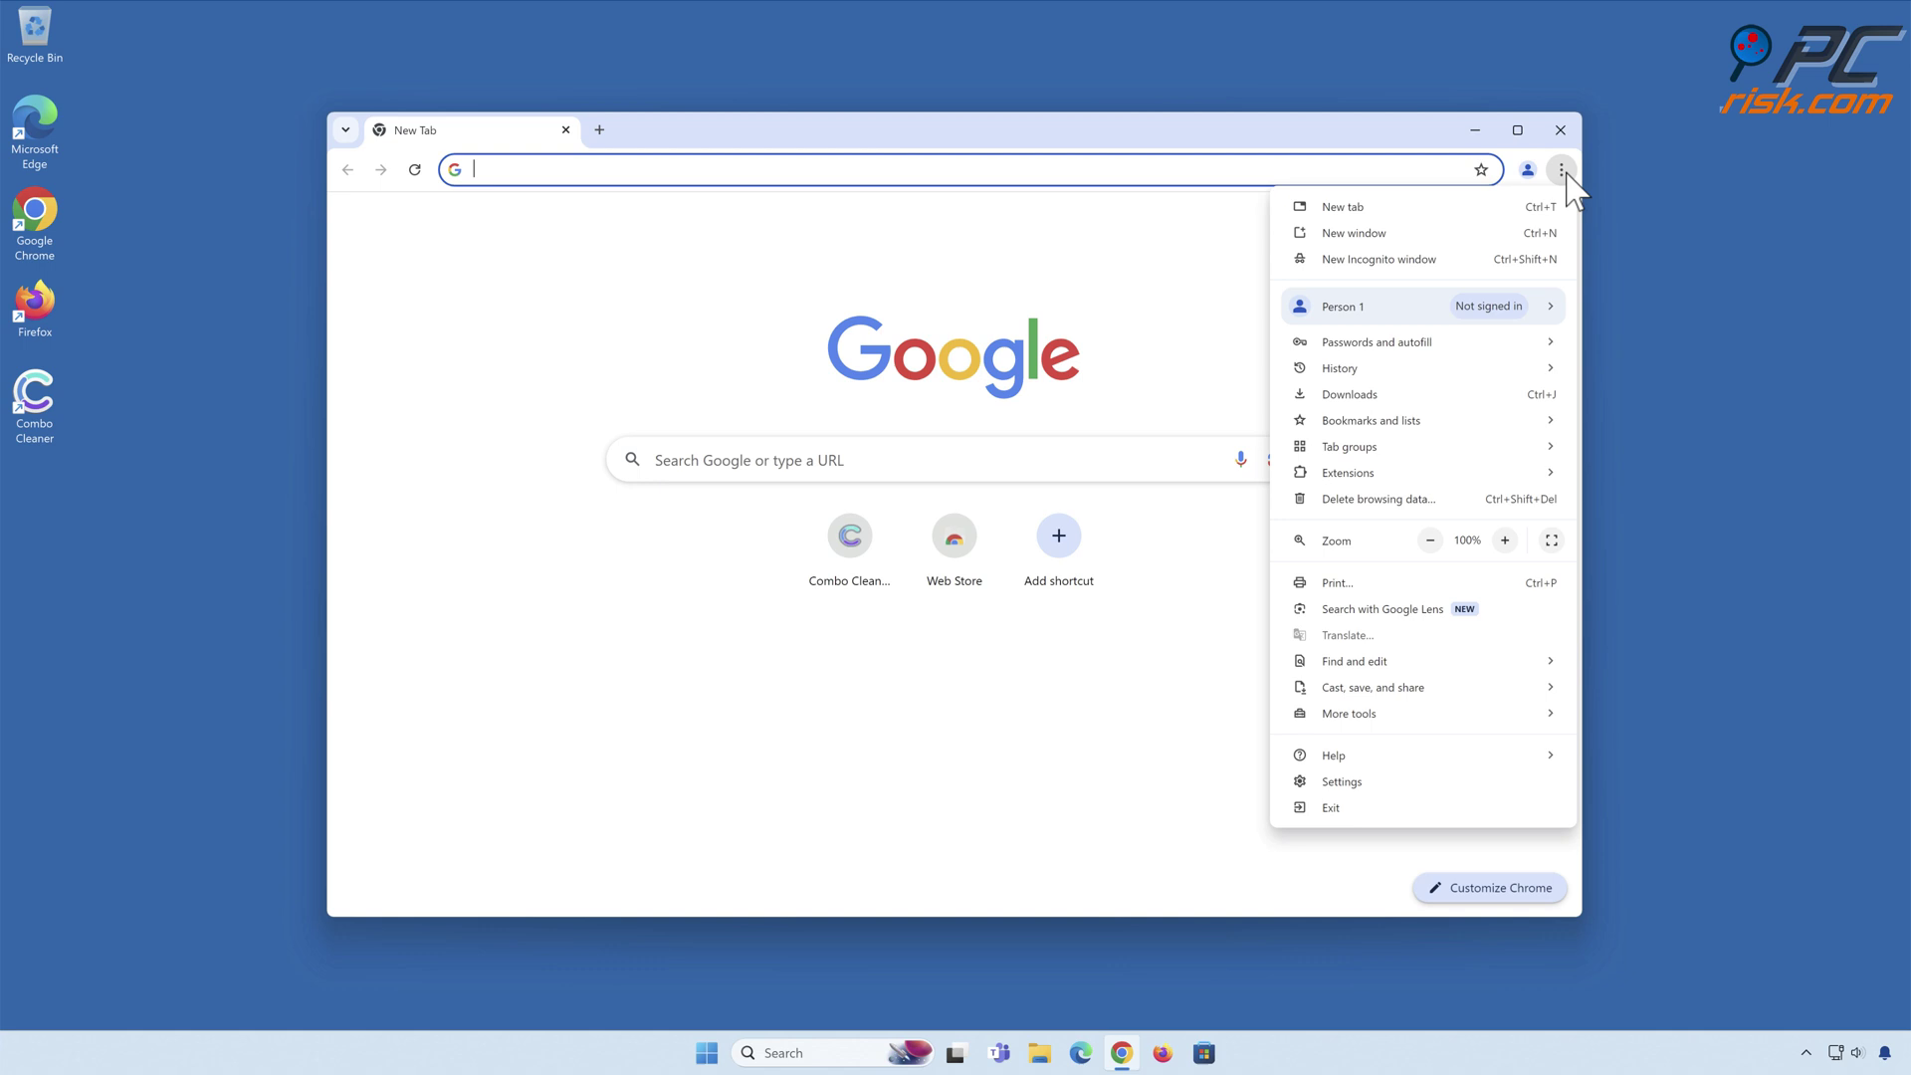
mouse_move(1419, 472)
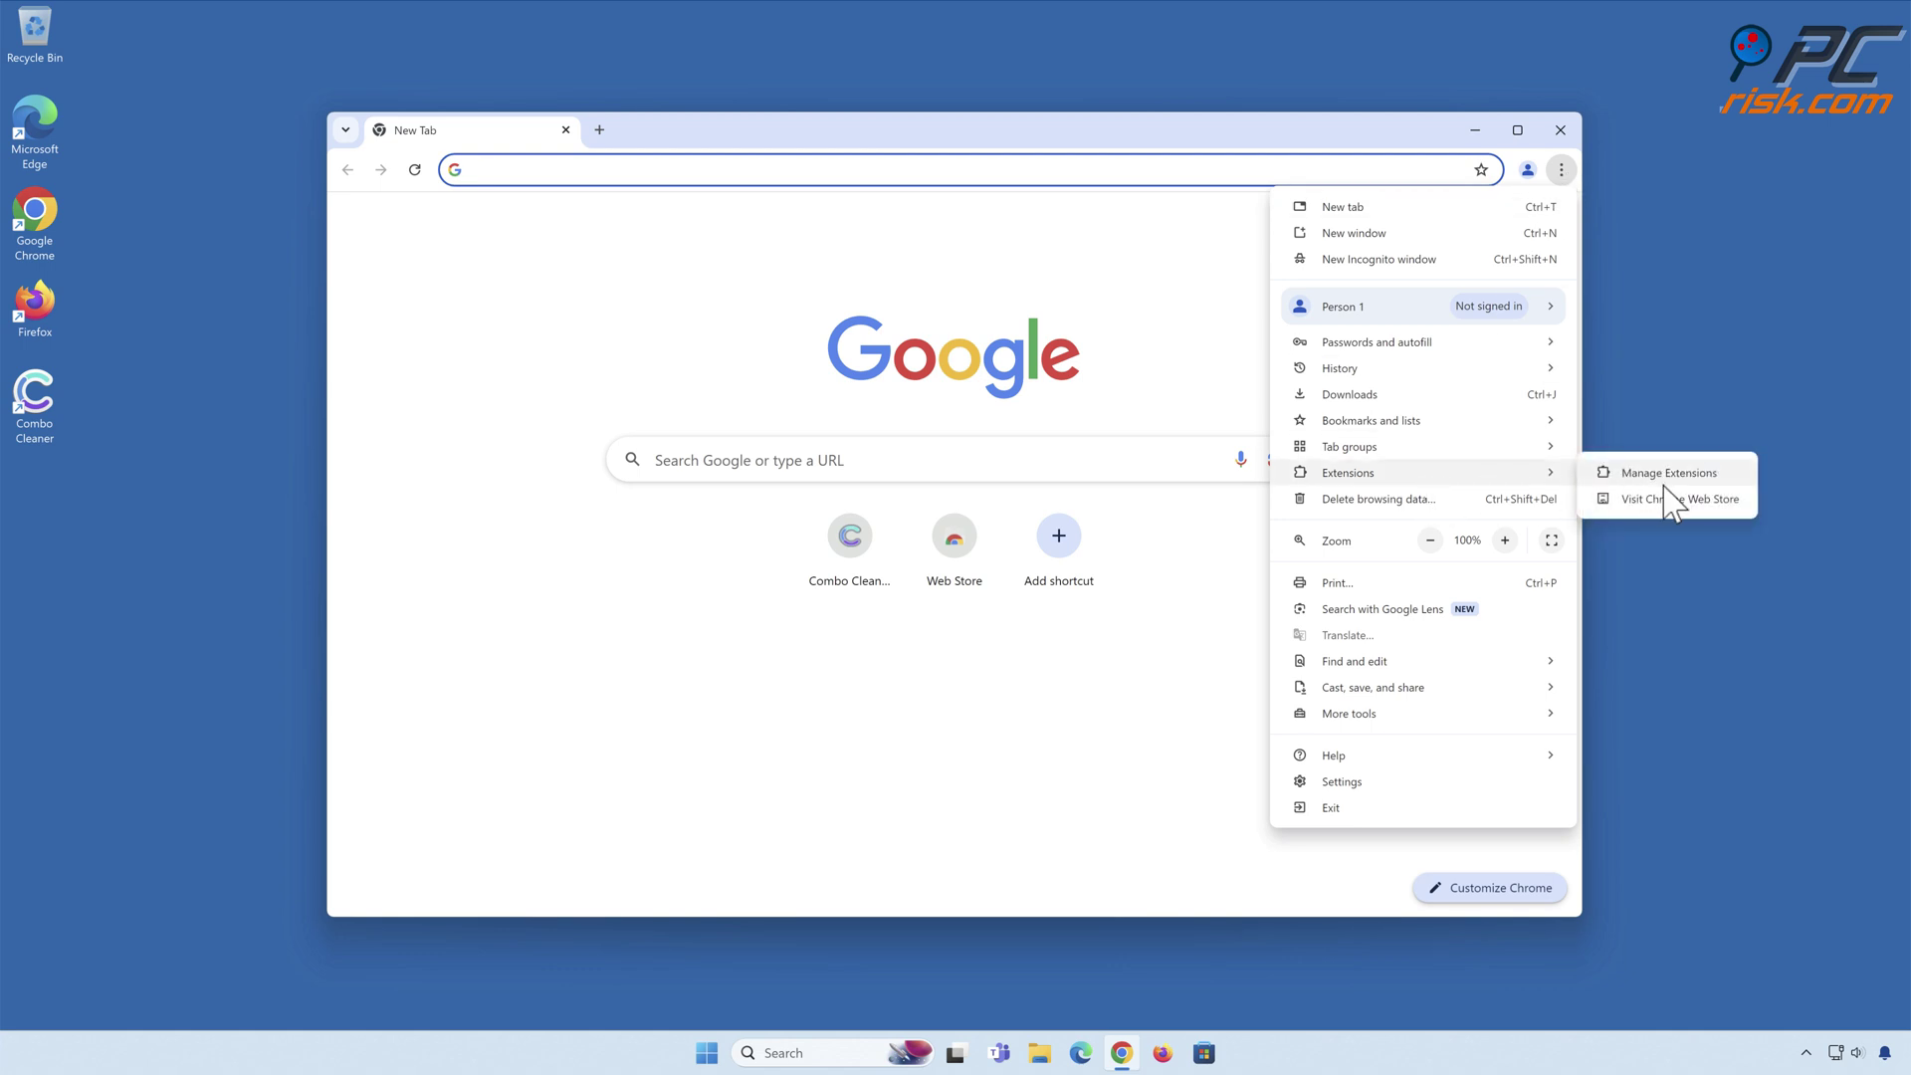
click(1663, 484)
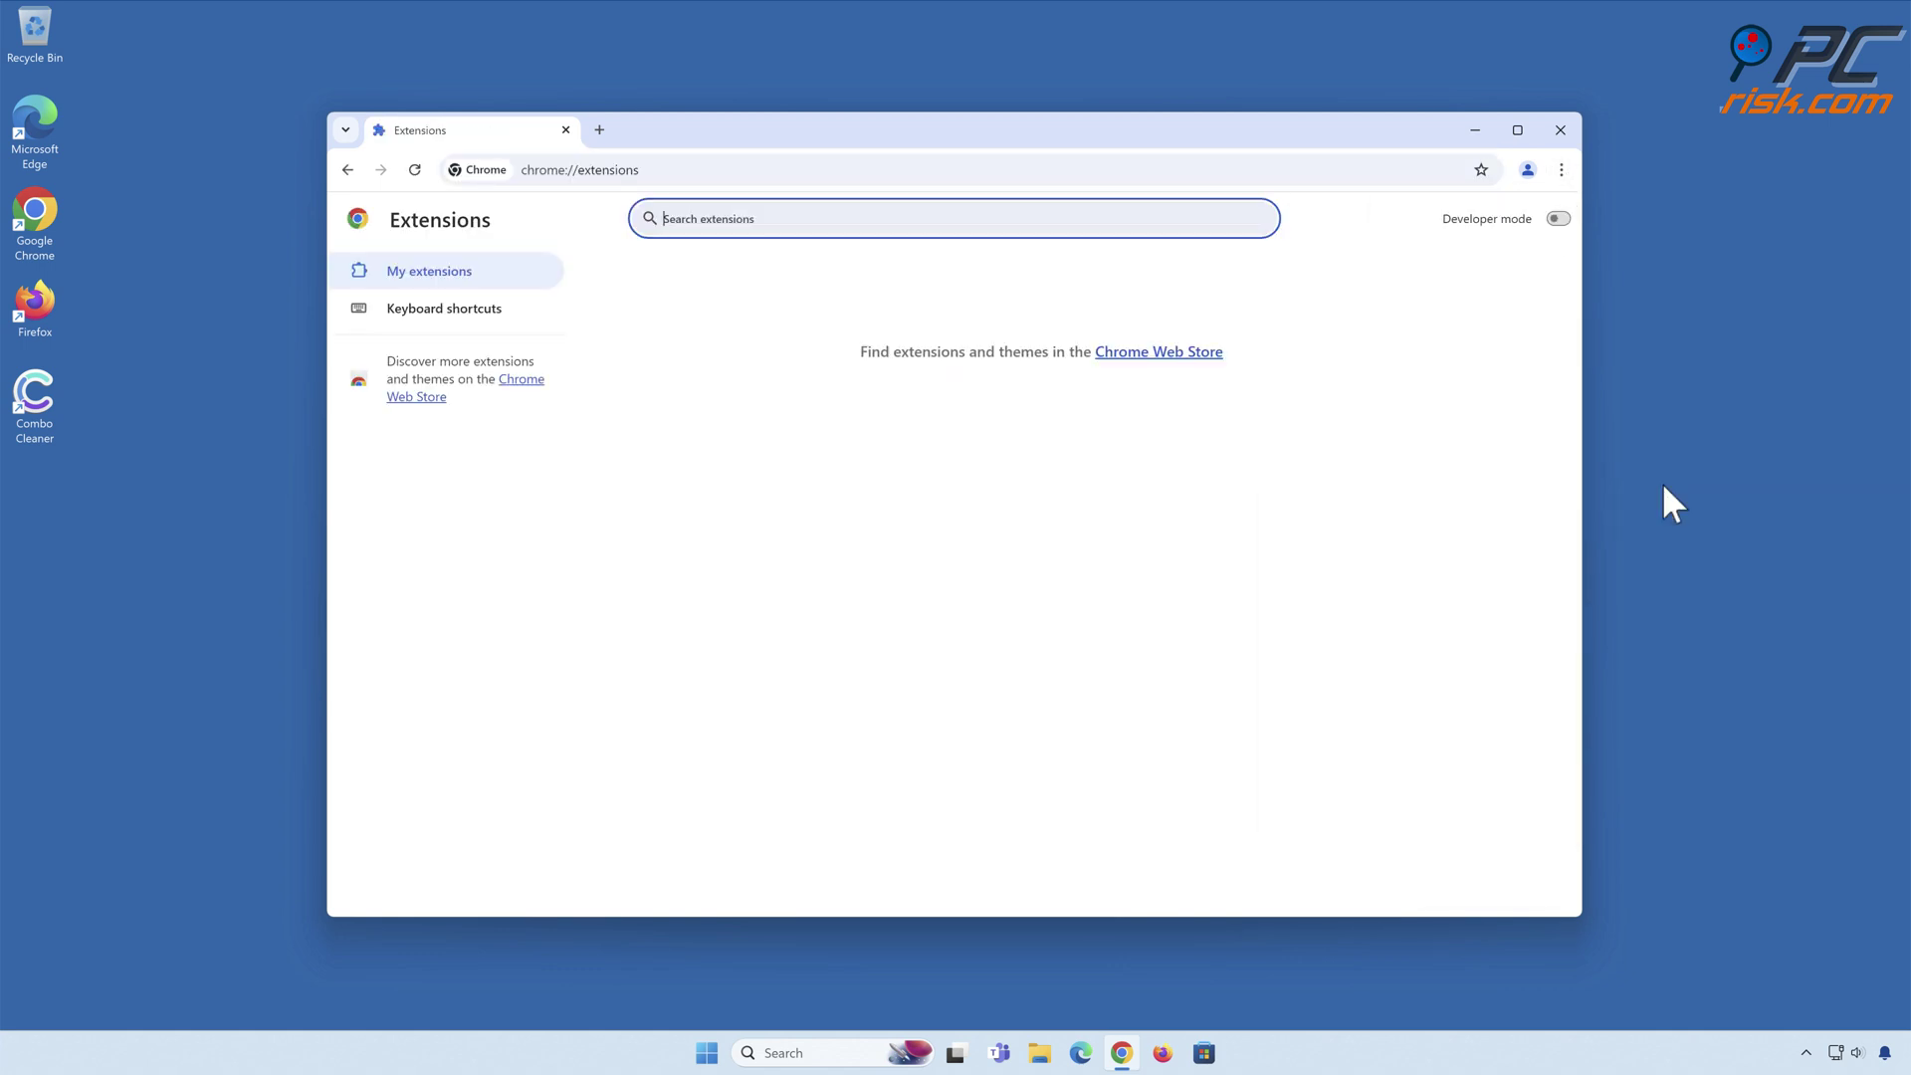
click(1559, 138)
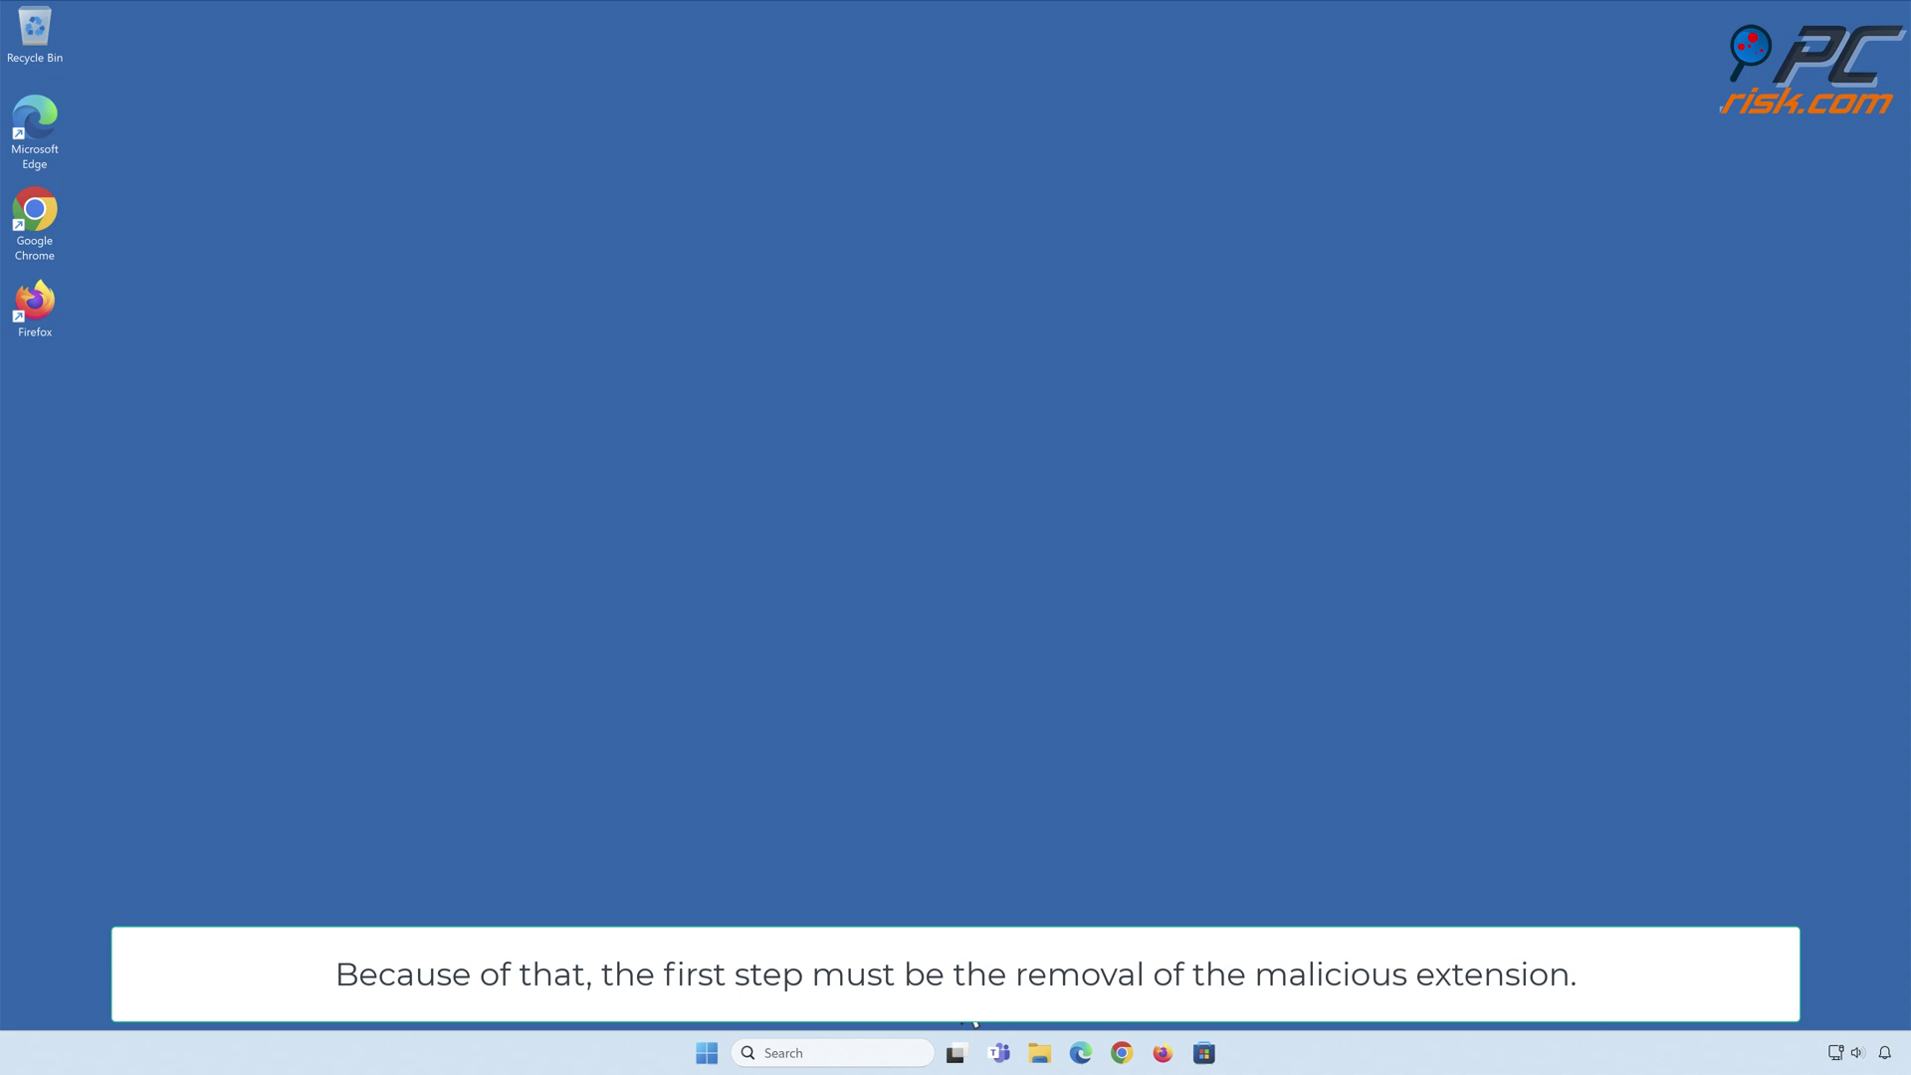
Step: Remove the SwiftSeek extension from Chrome's Manage Extensions page, leaving none installed
click(1121, 1053)
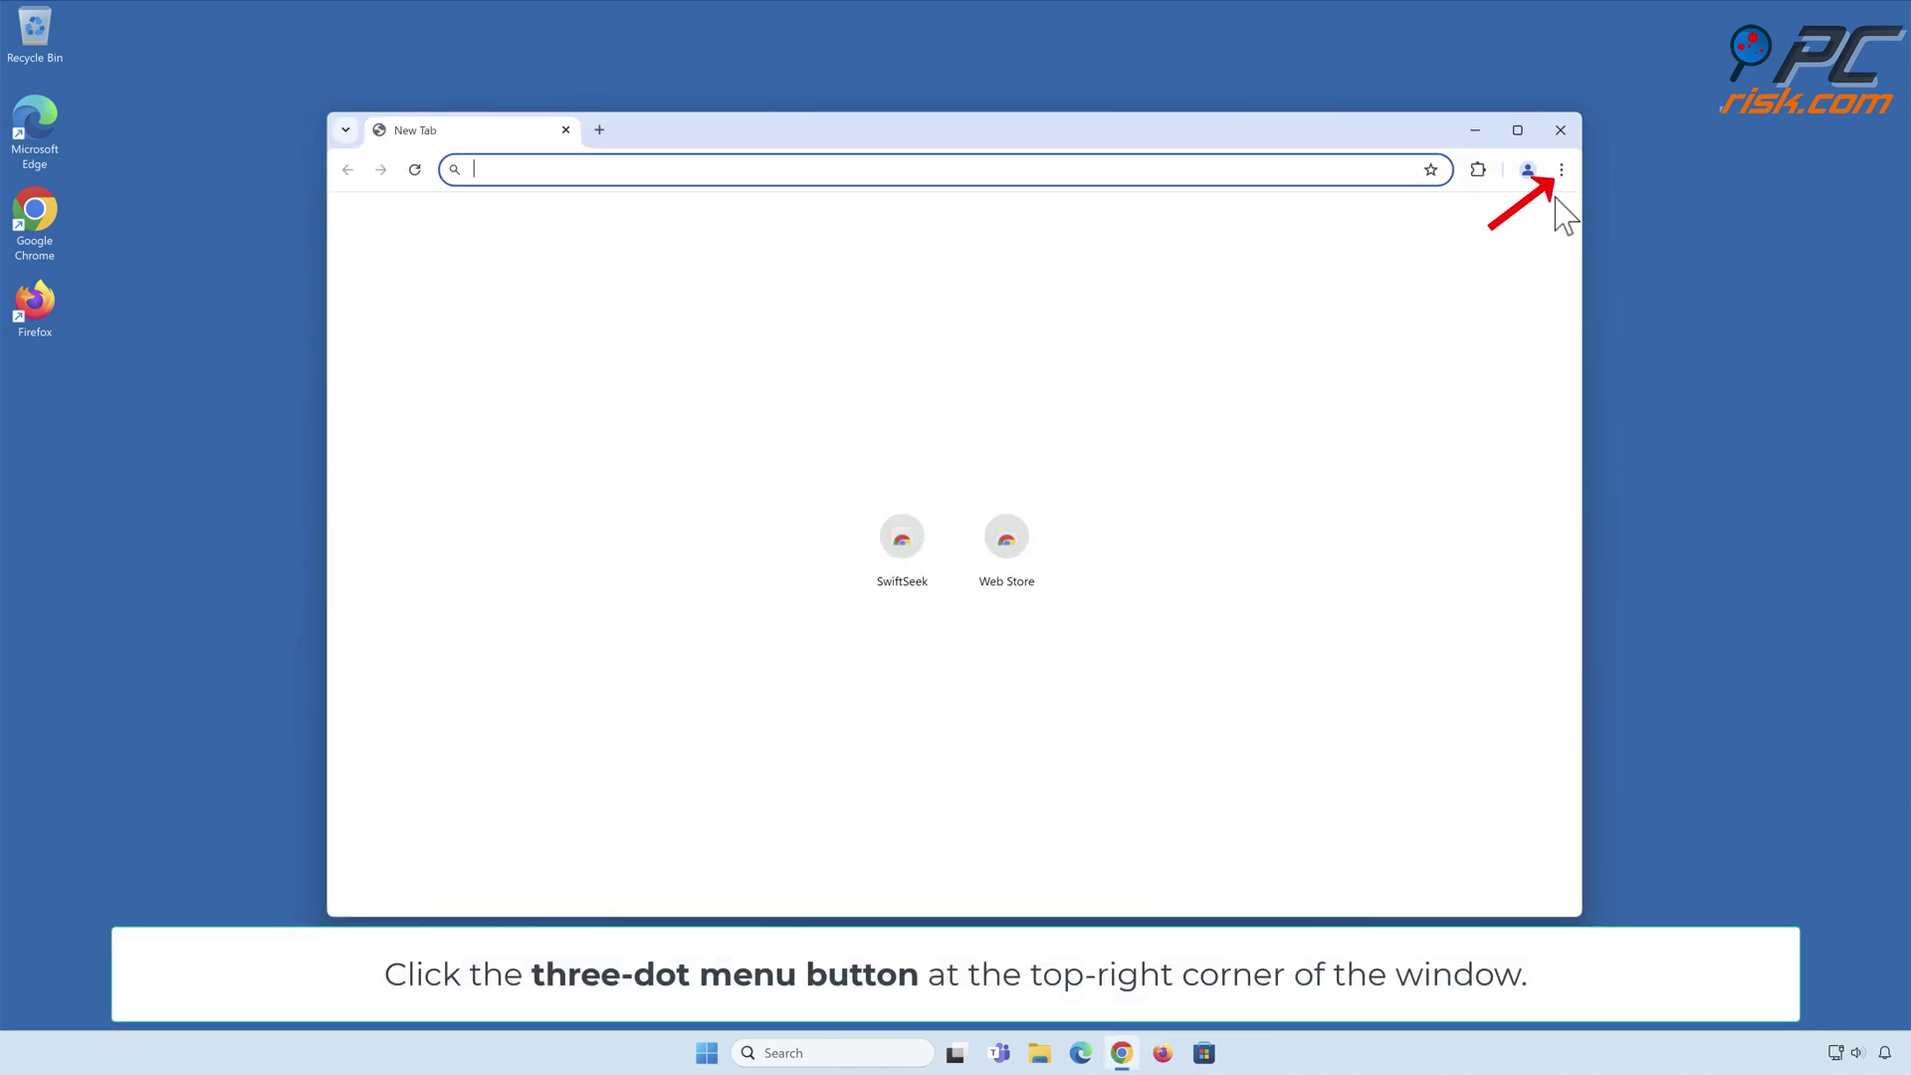
click(1559, 170)
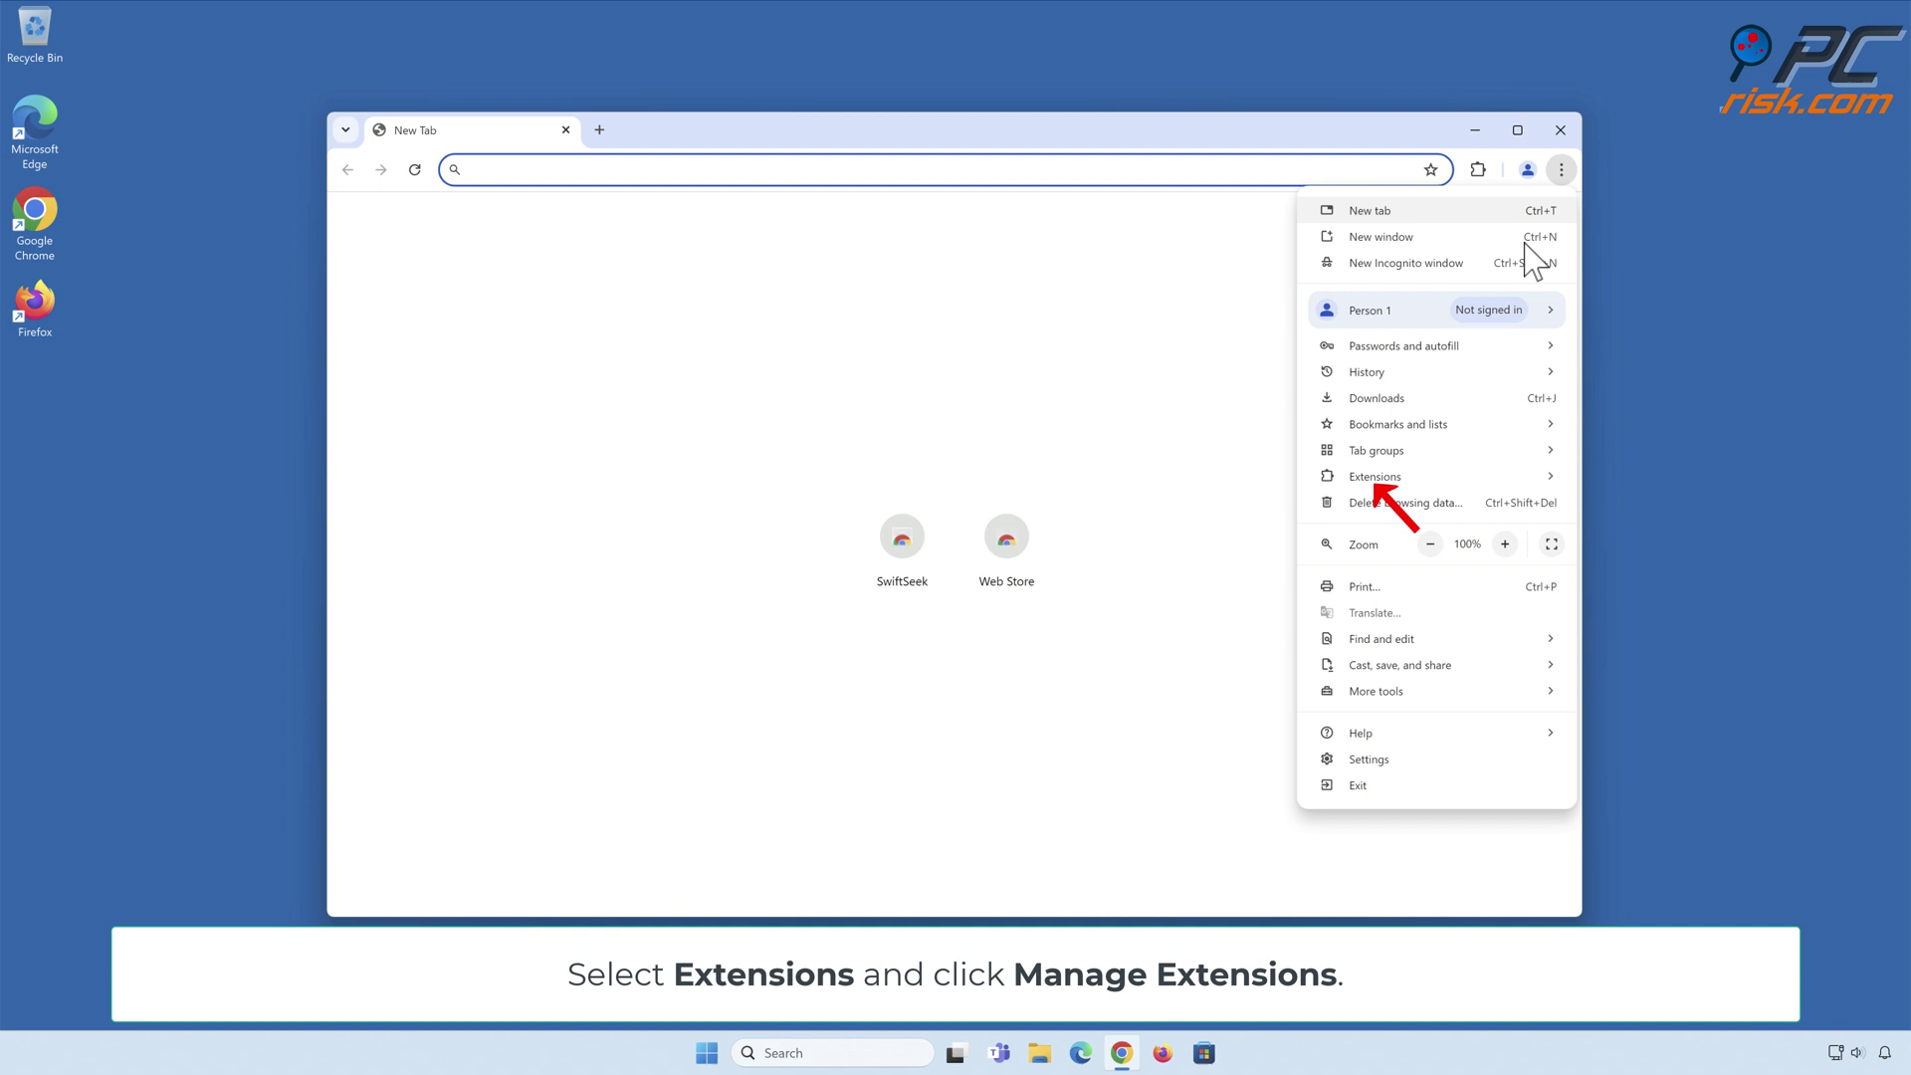
click(1423, 481)
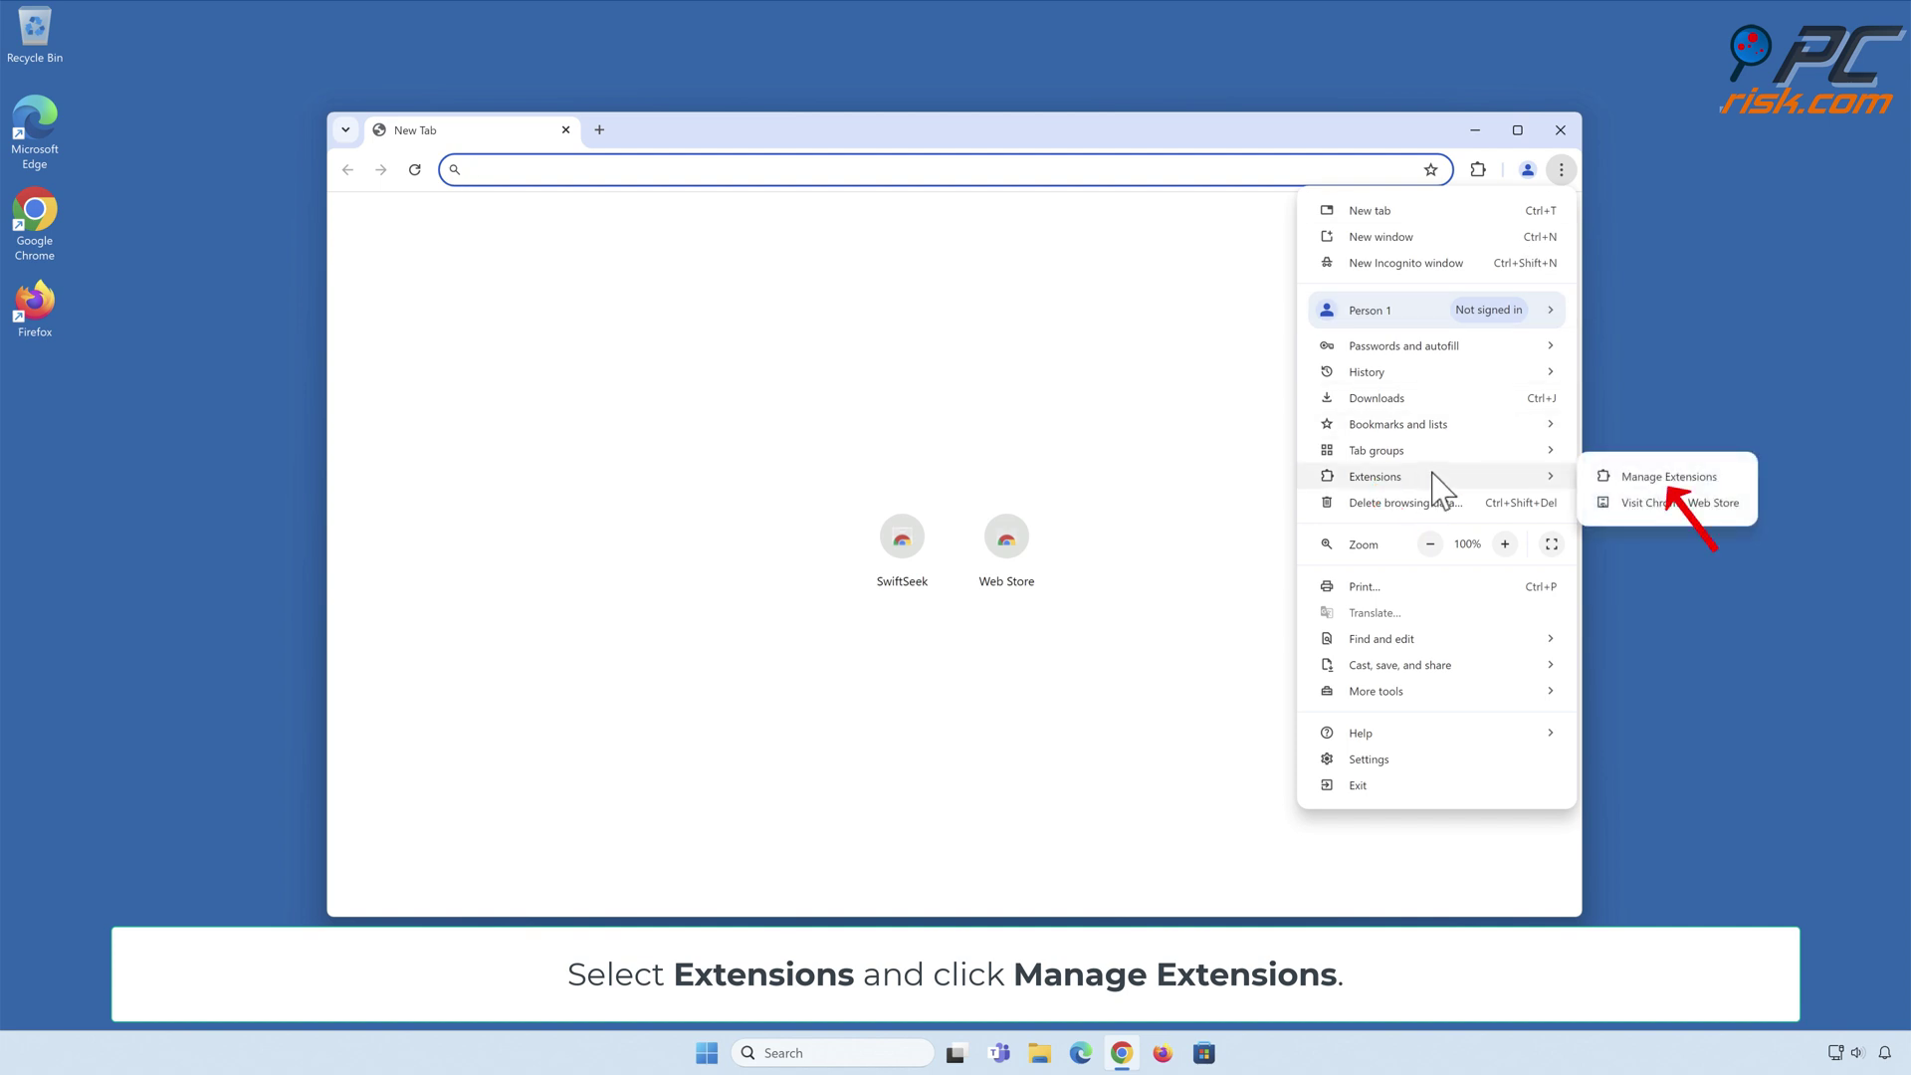
click(1664, 479)
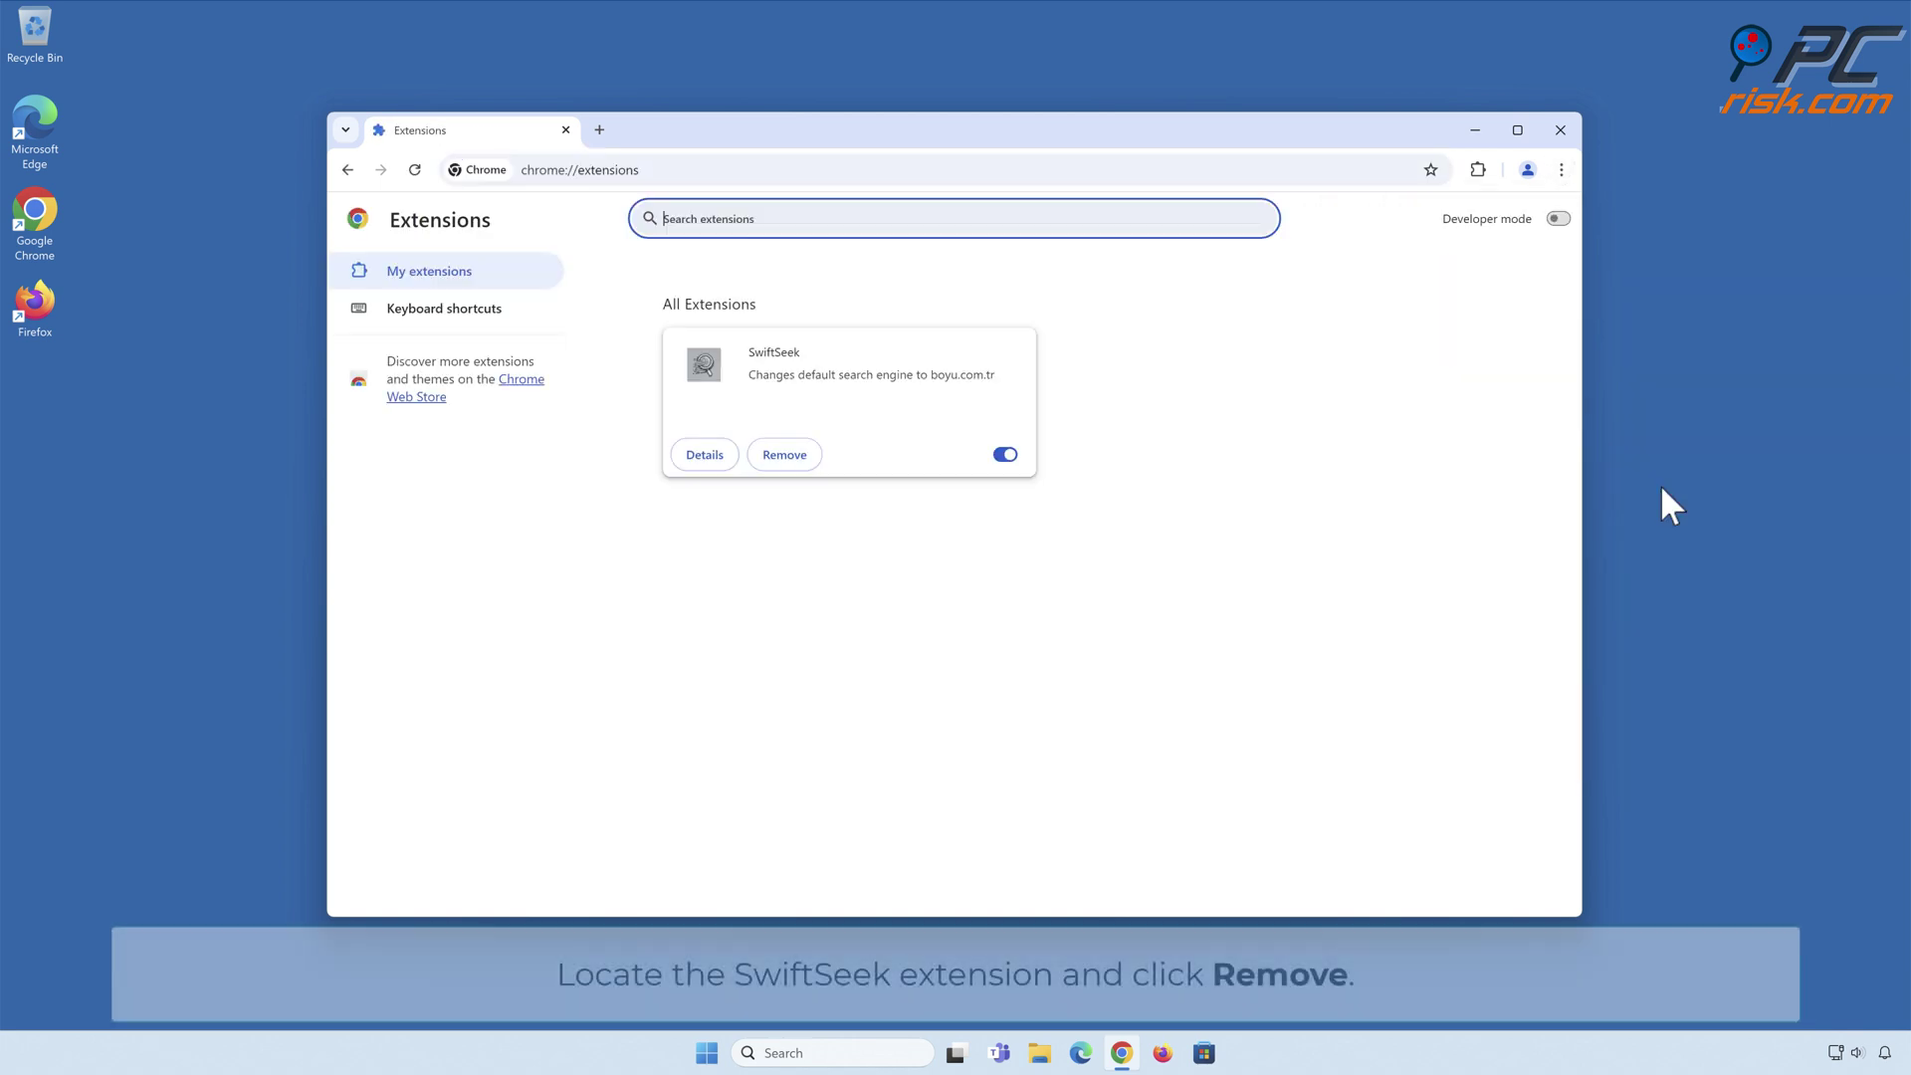
click(786, 460)
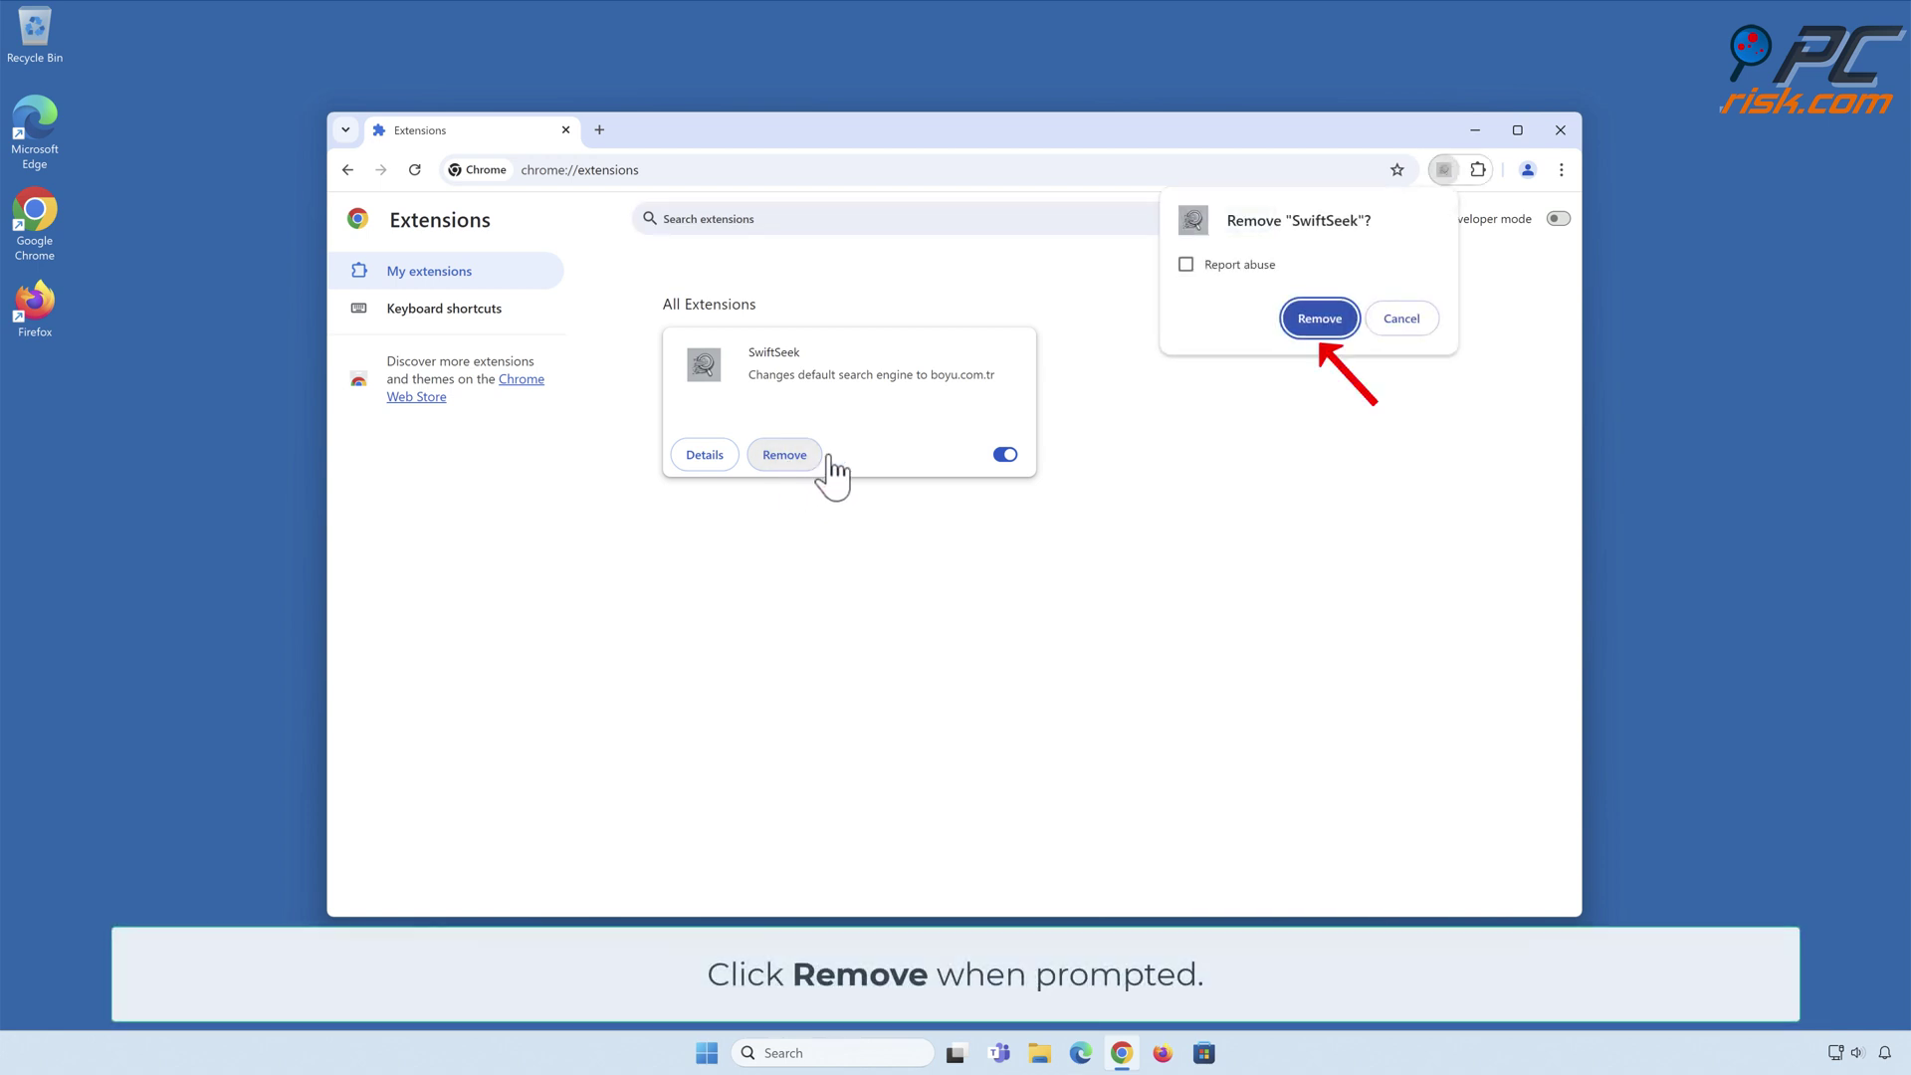
click(1325, 340)
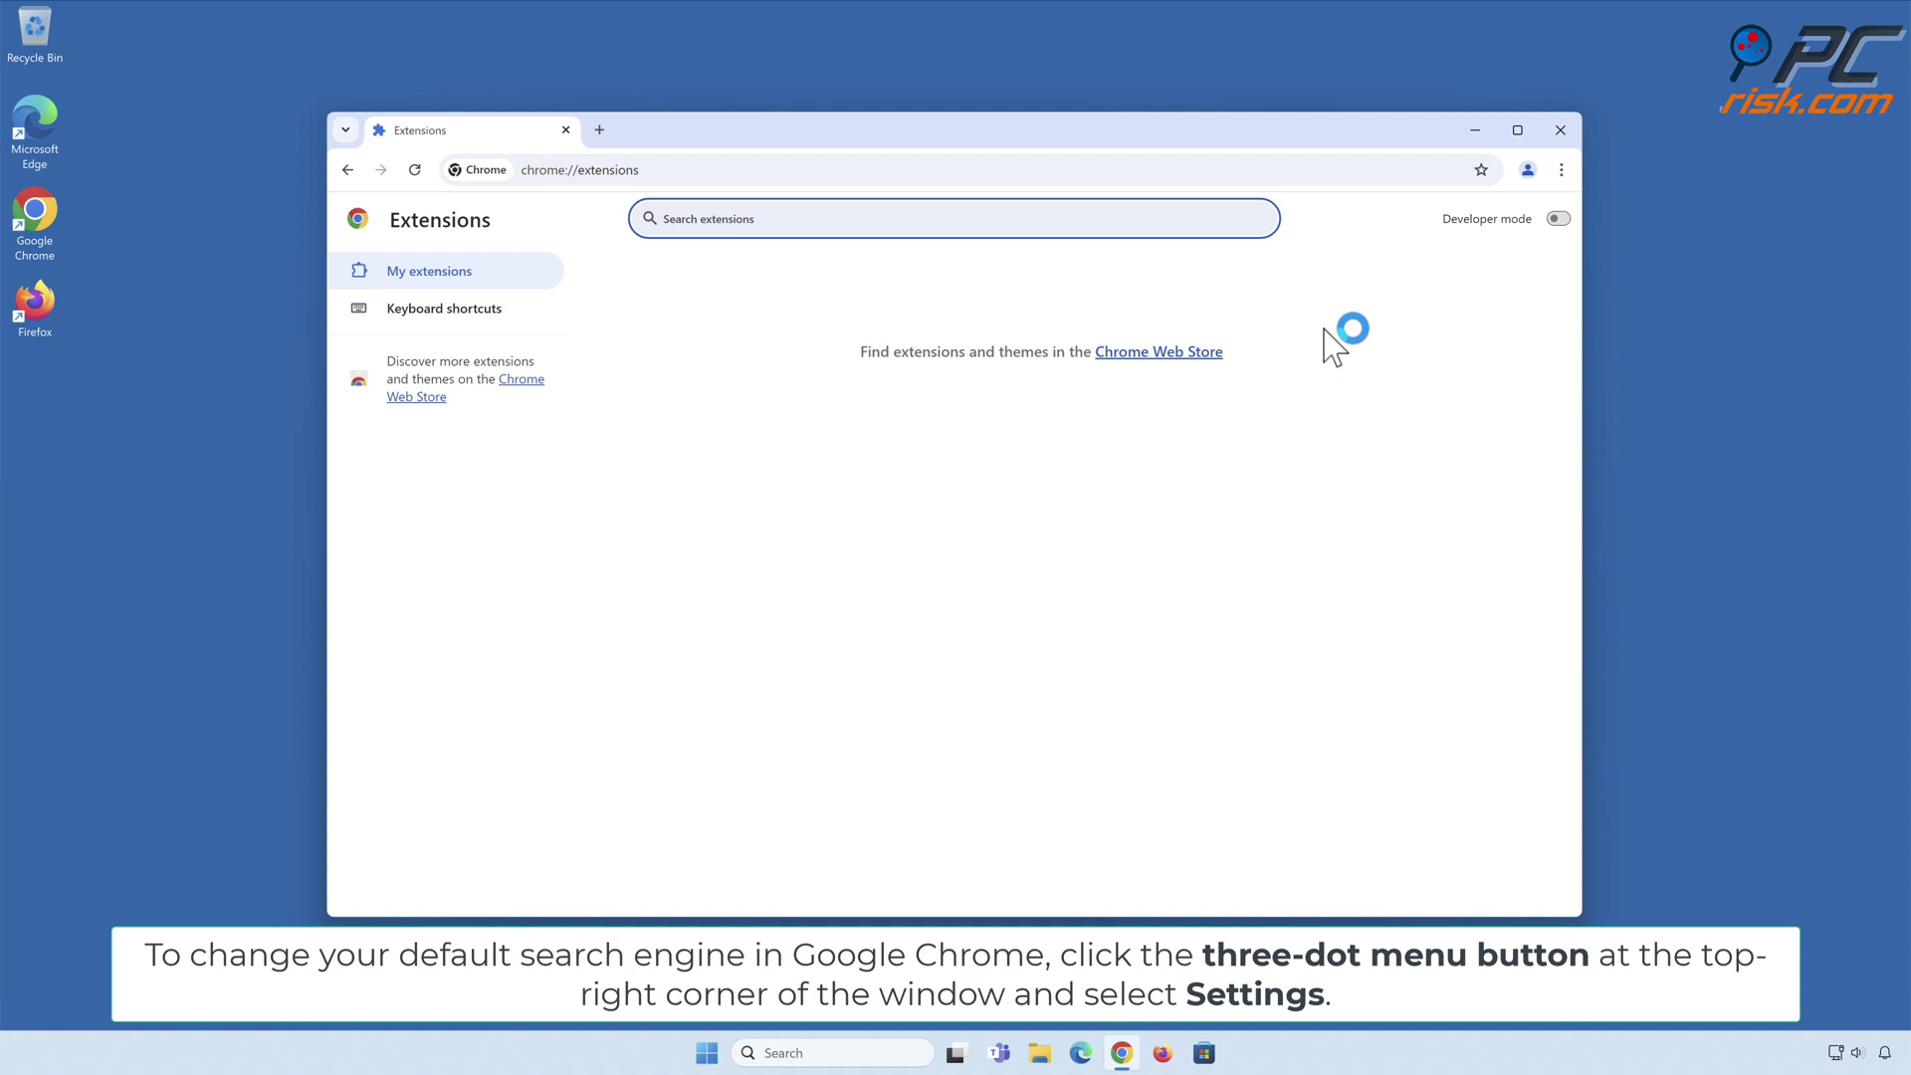
Step: Bring up Chrome's Settings page from the main menu
click(1562, 174)
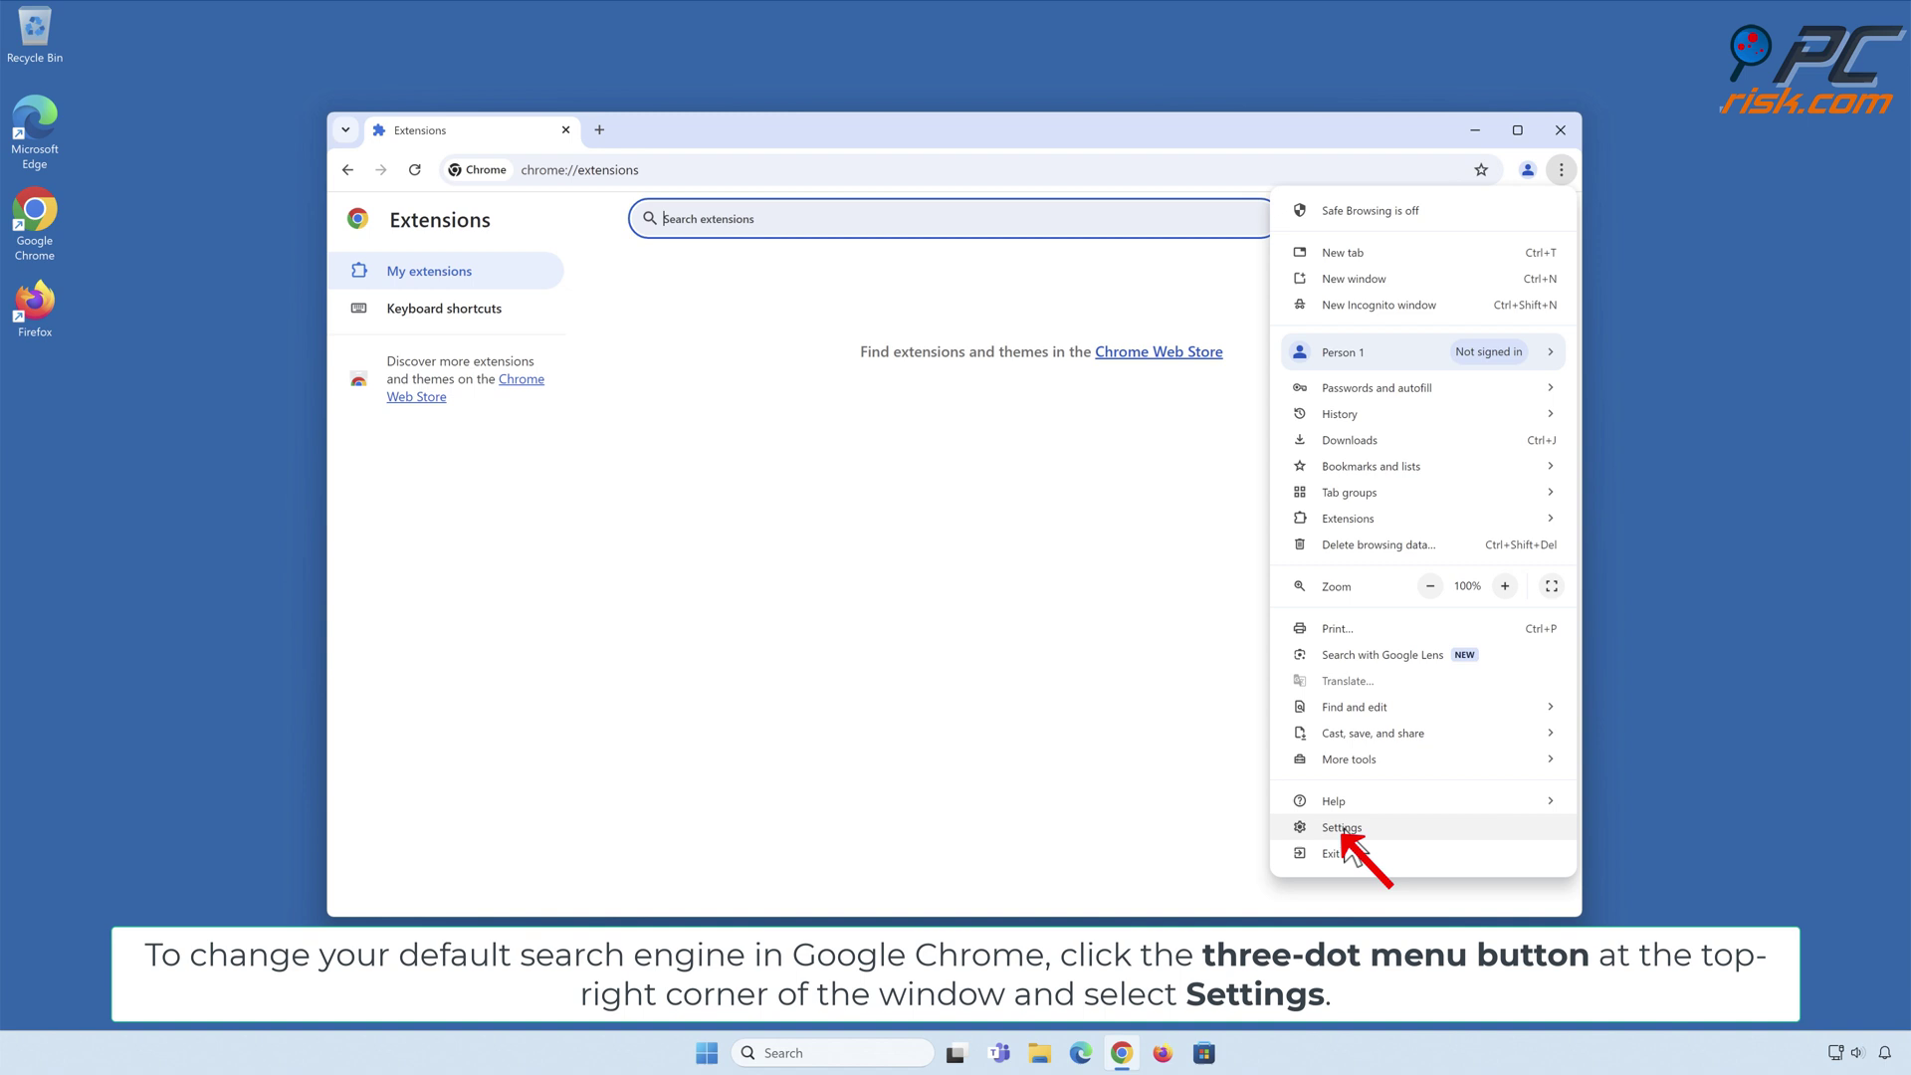
click(1345, 831)
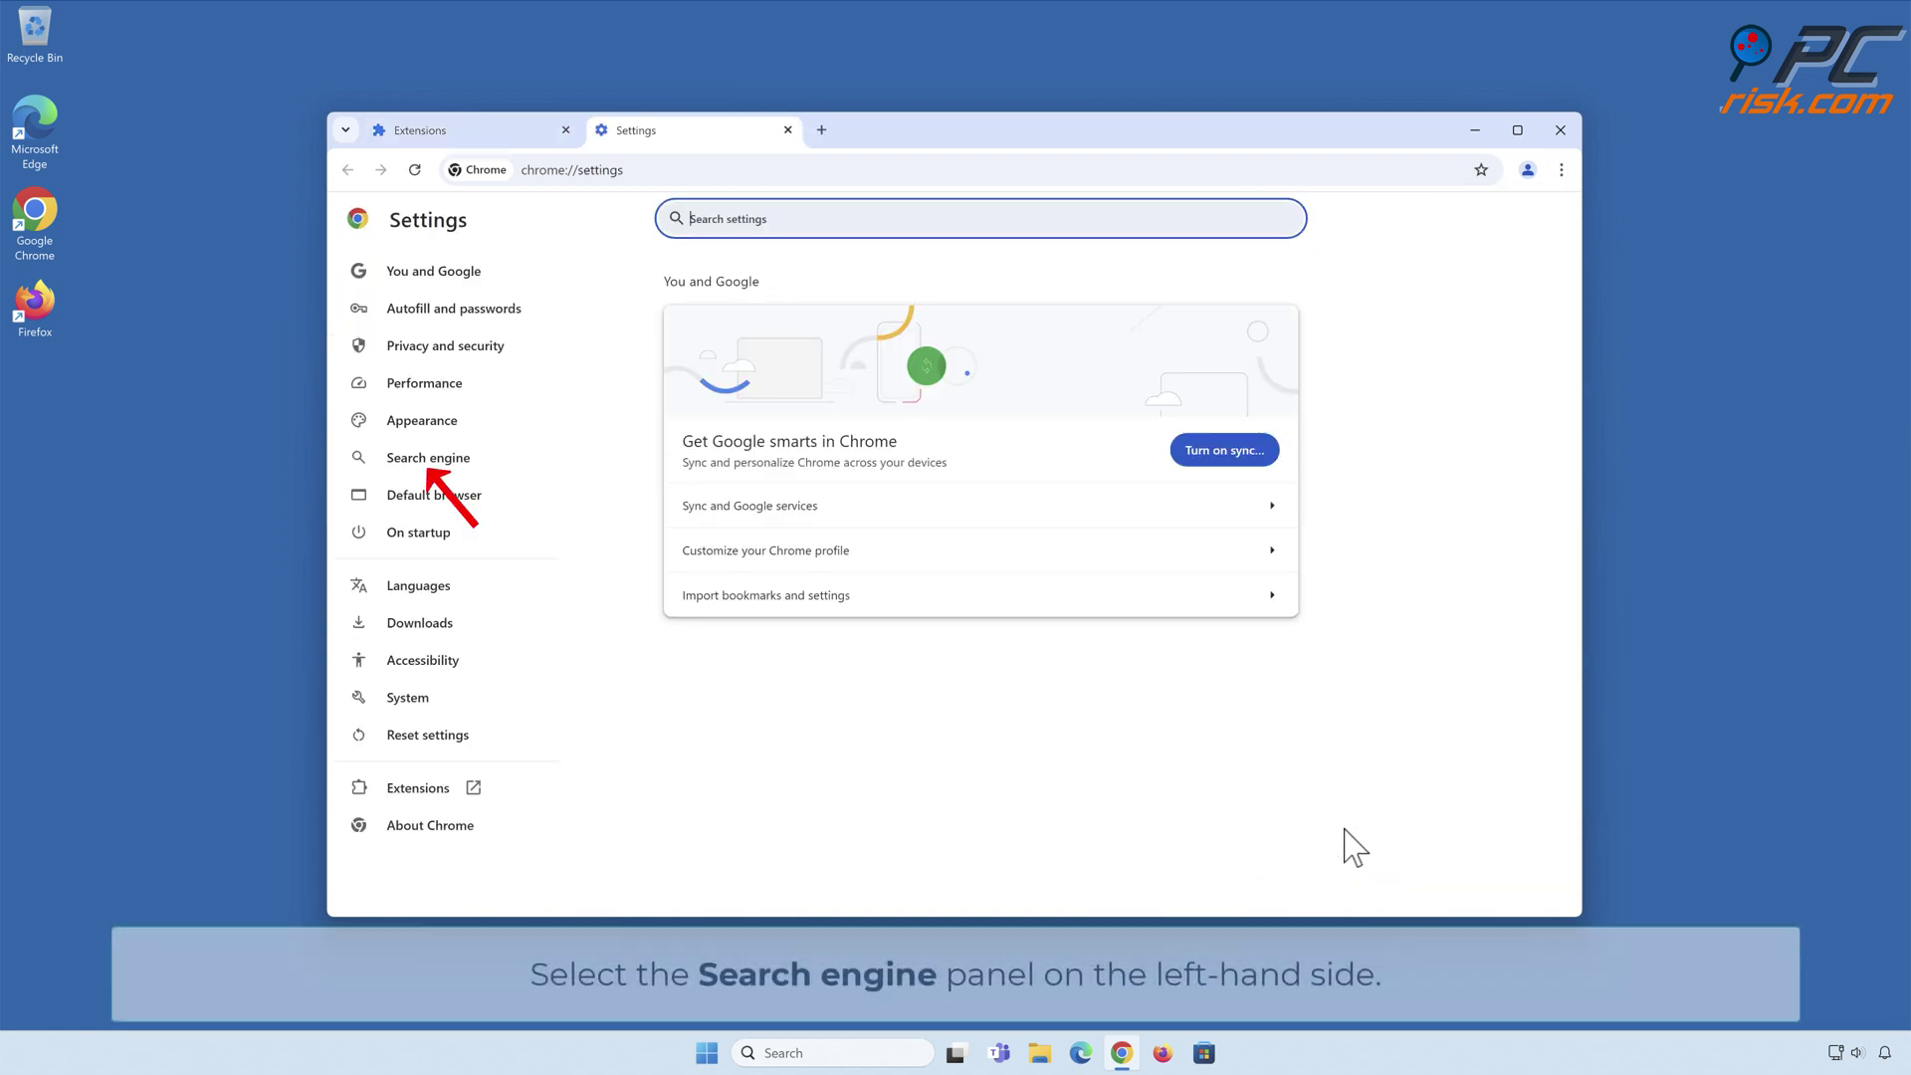
Step: Make Google the default search engine in Chrome's search engine list
click(426, 469)
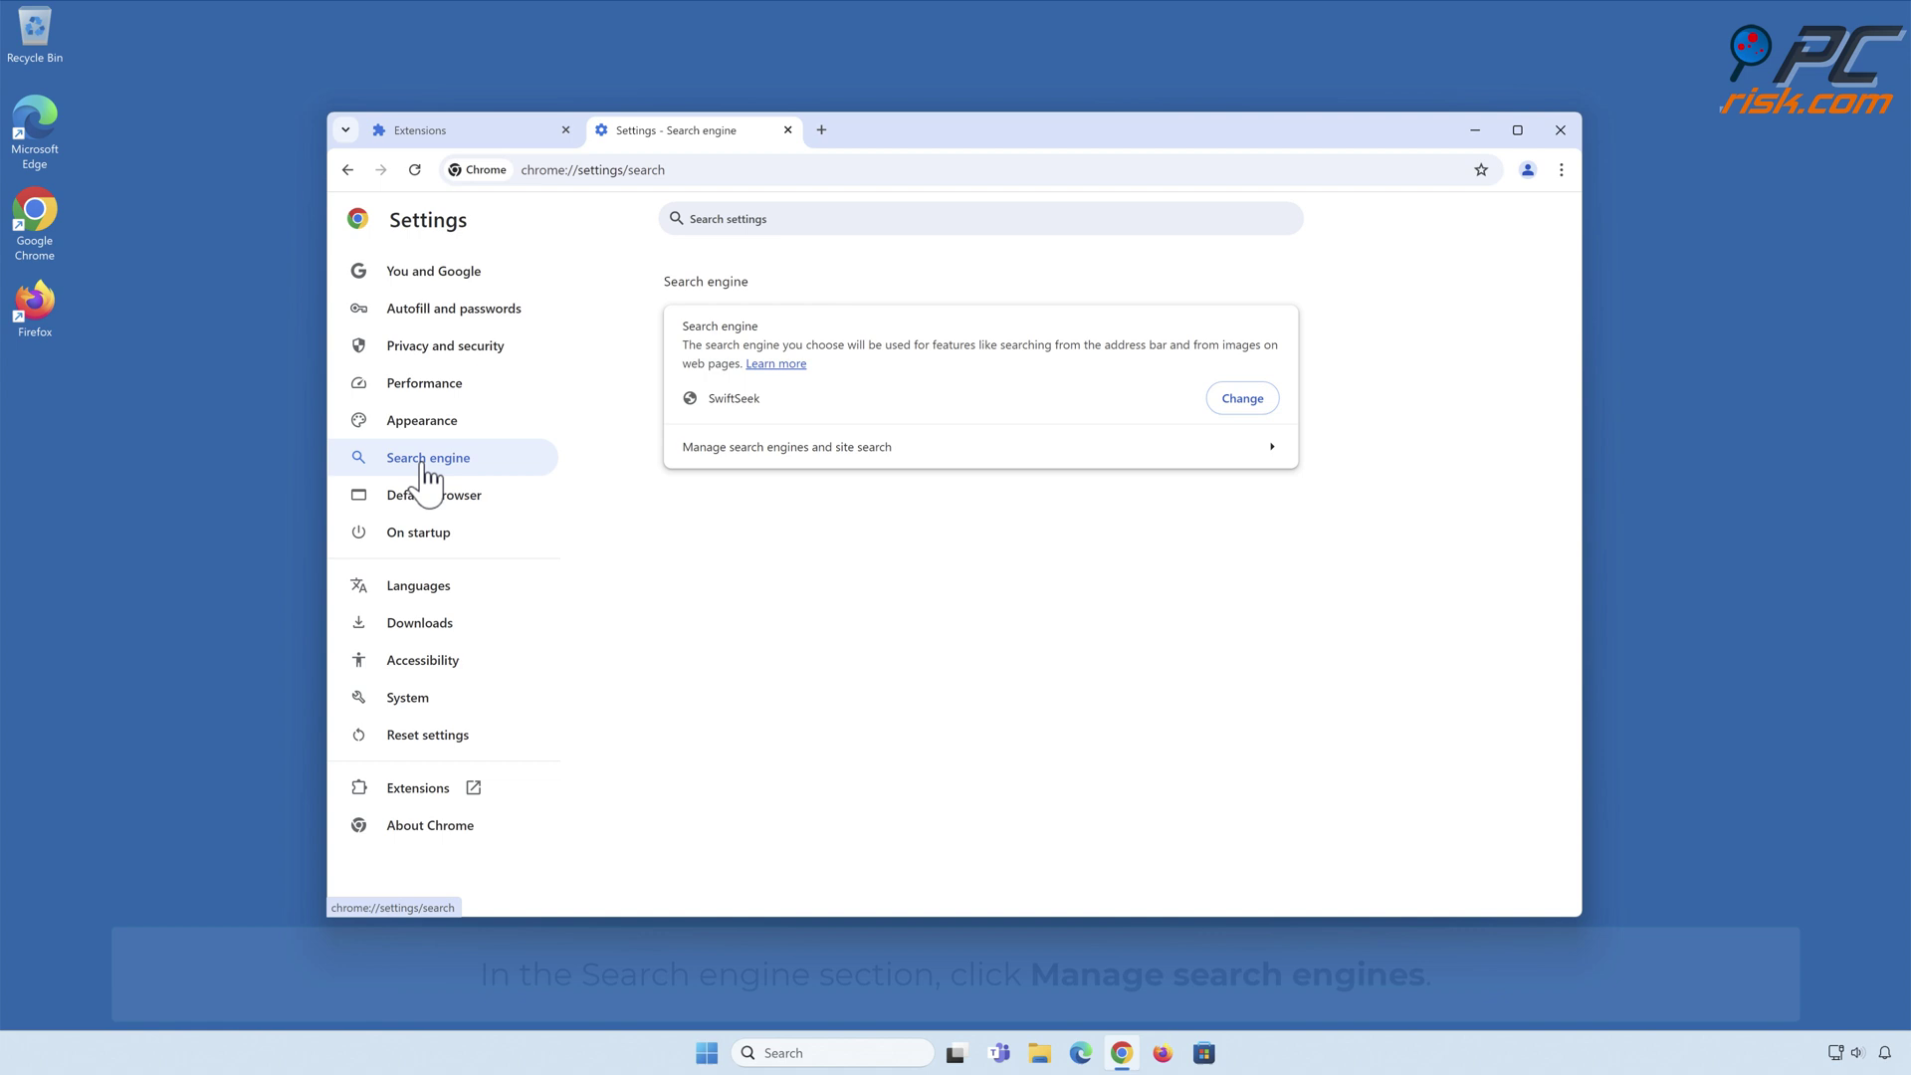
click(1272, 453)
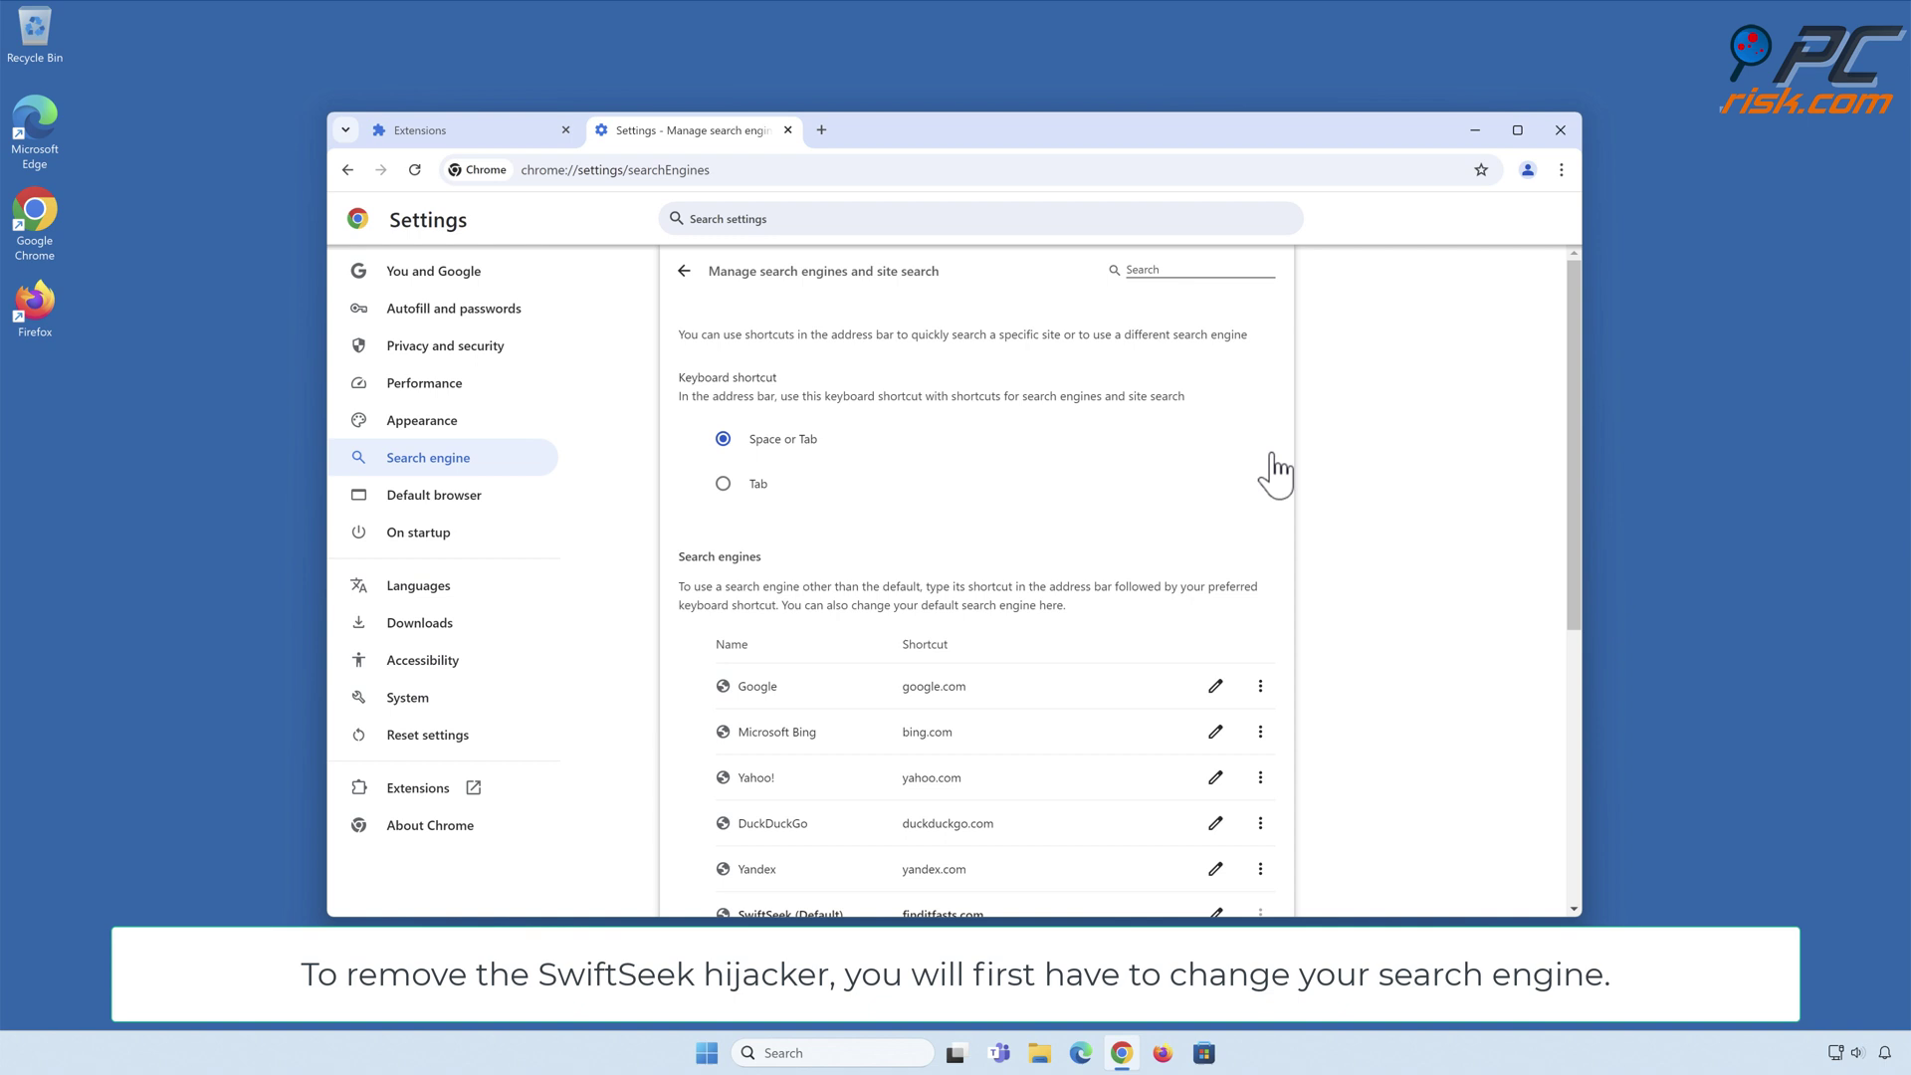
scroll(1277, 472, down, 2)
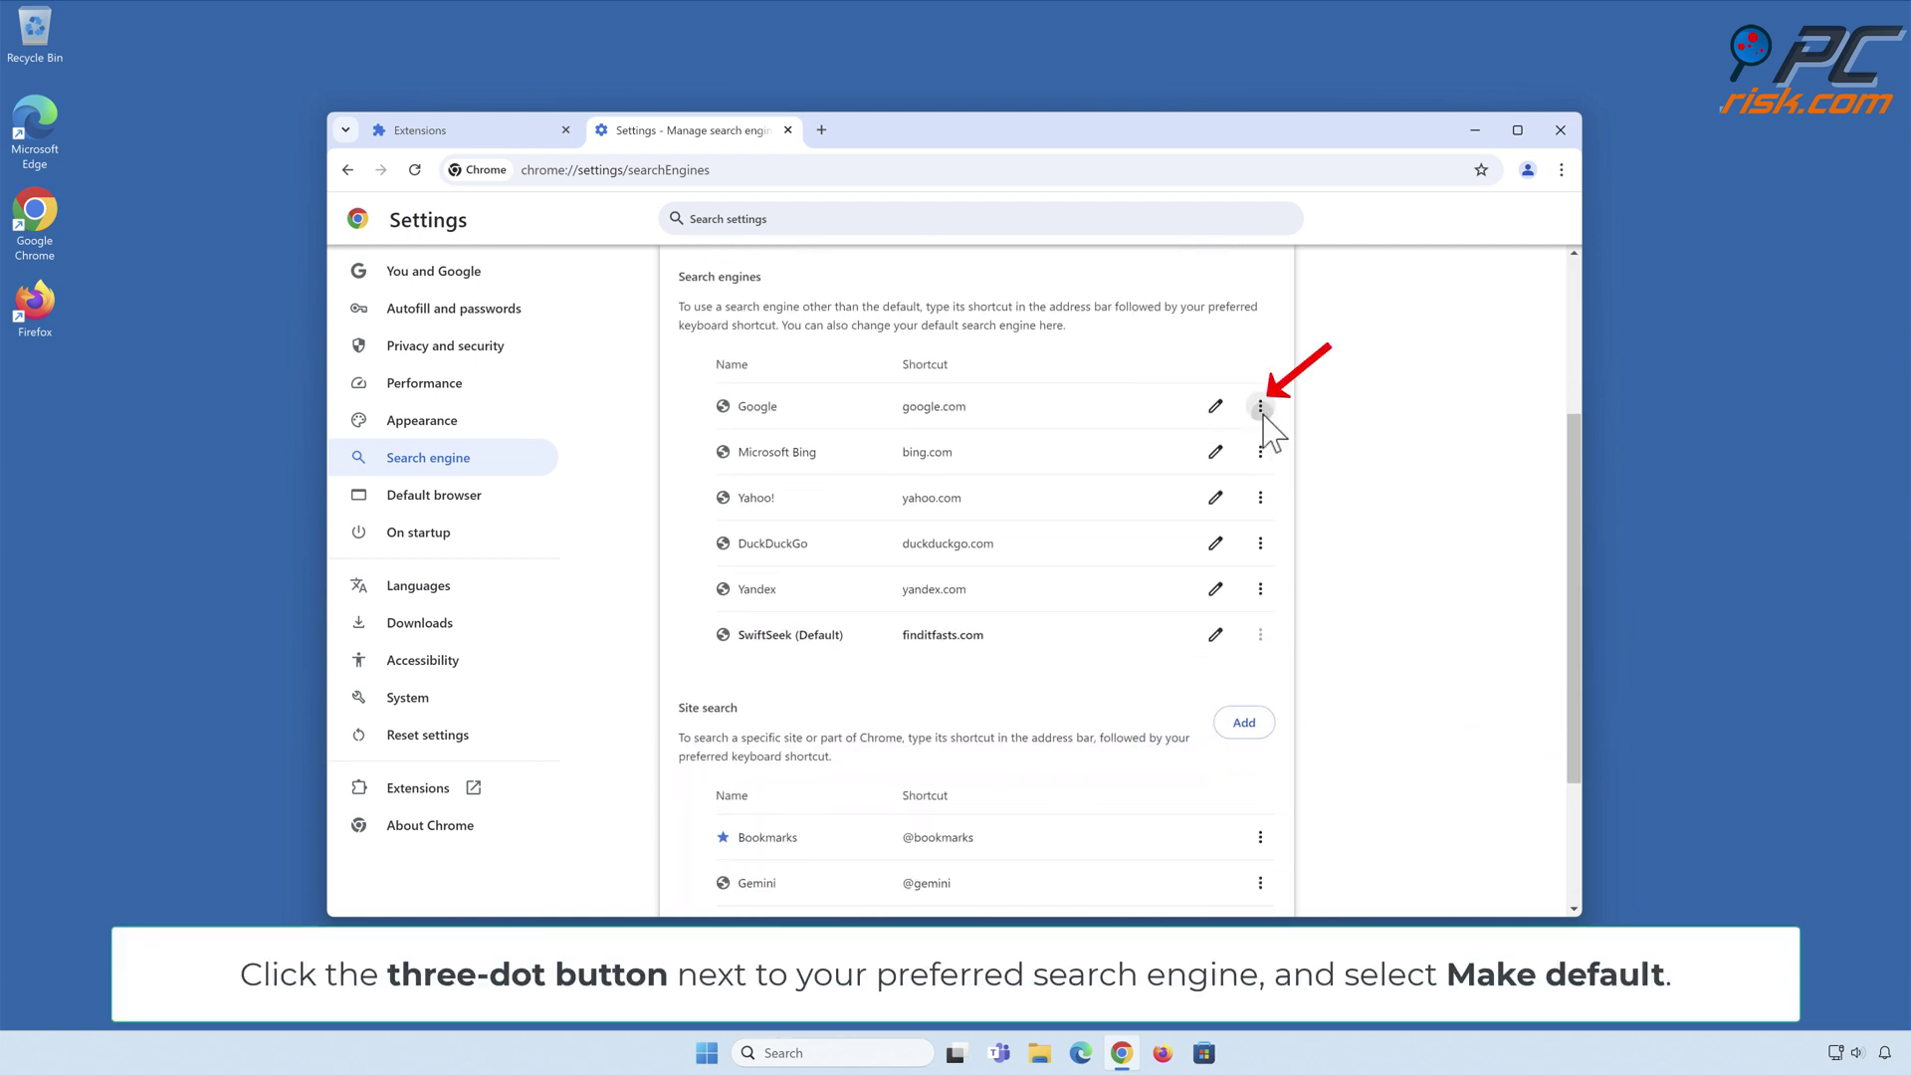
click(1262, 413)
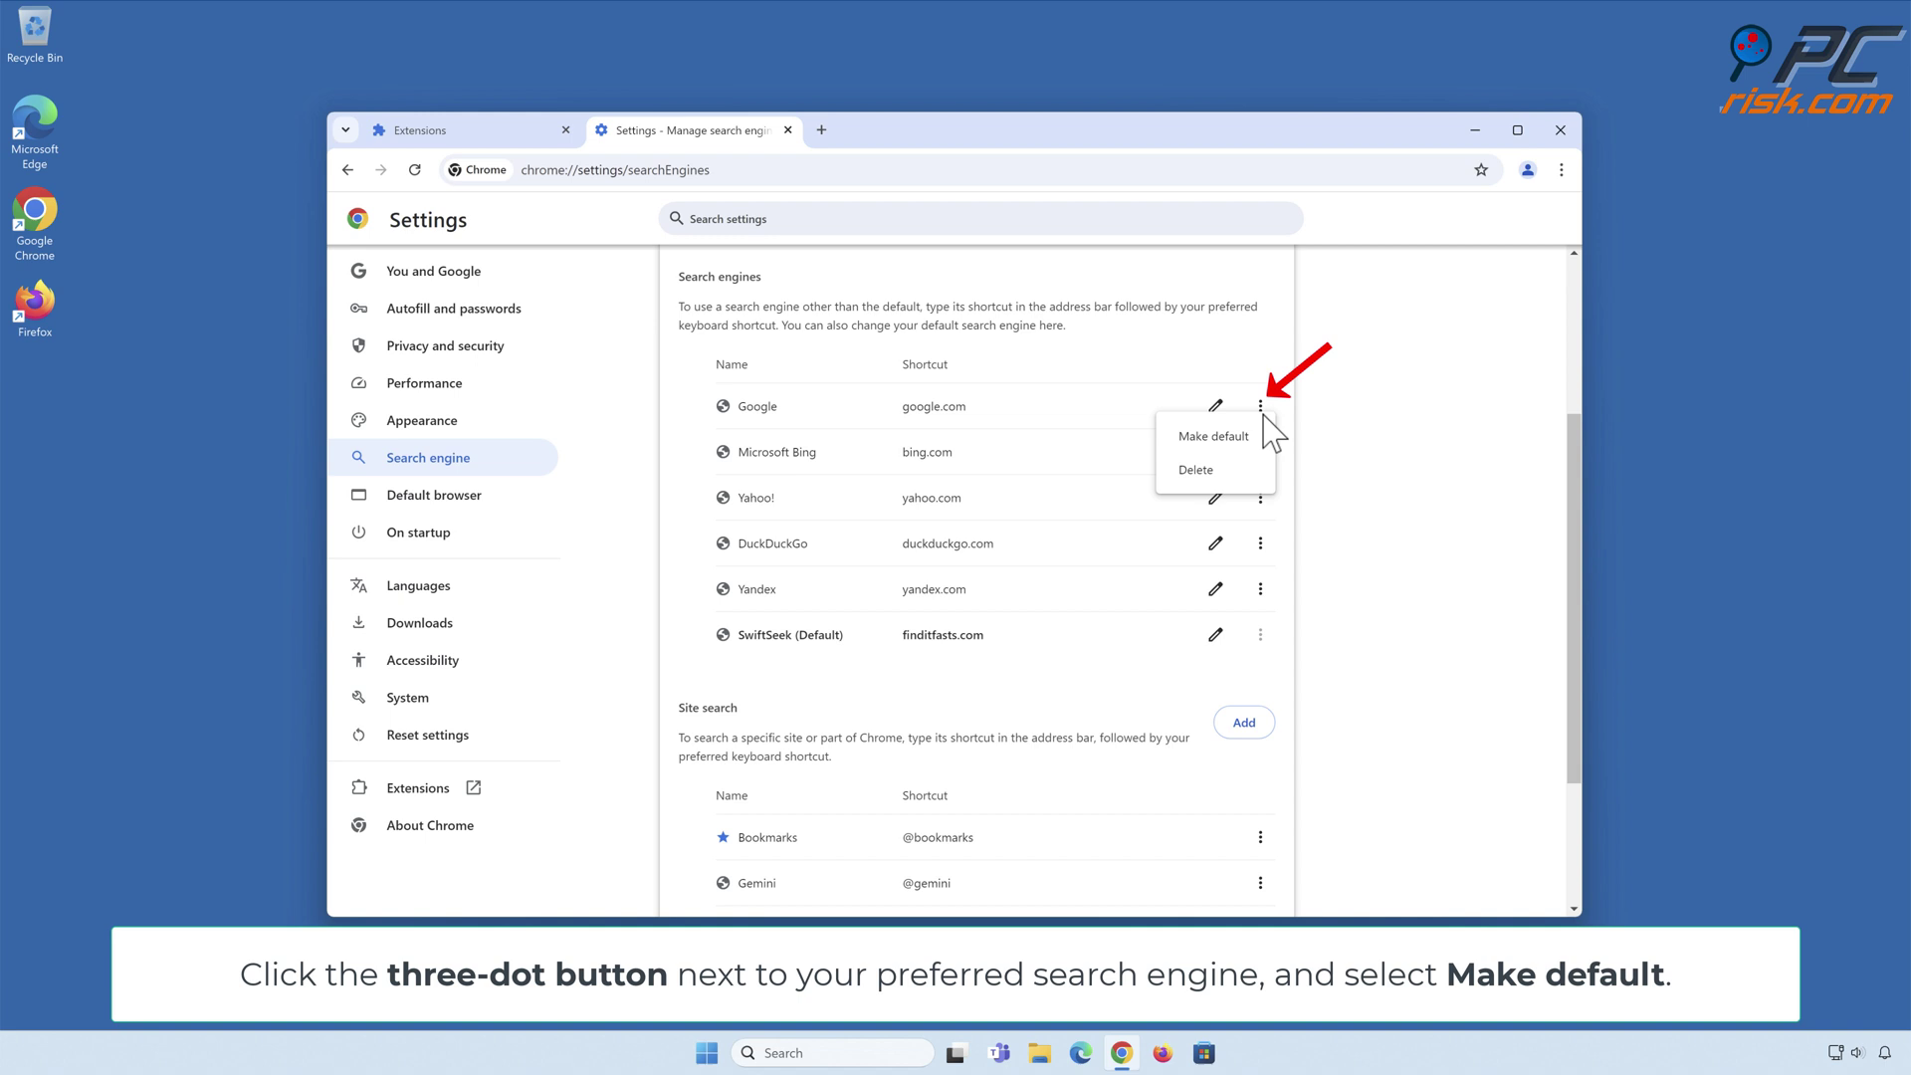
click(1213, 440)
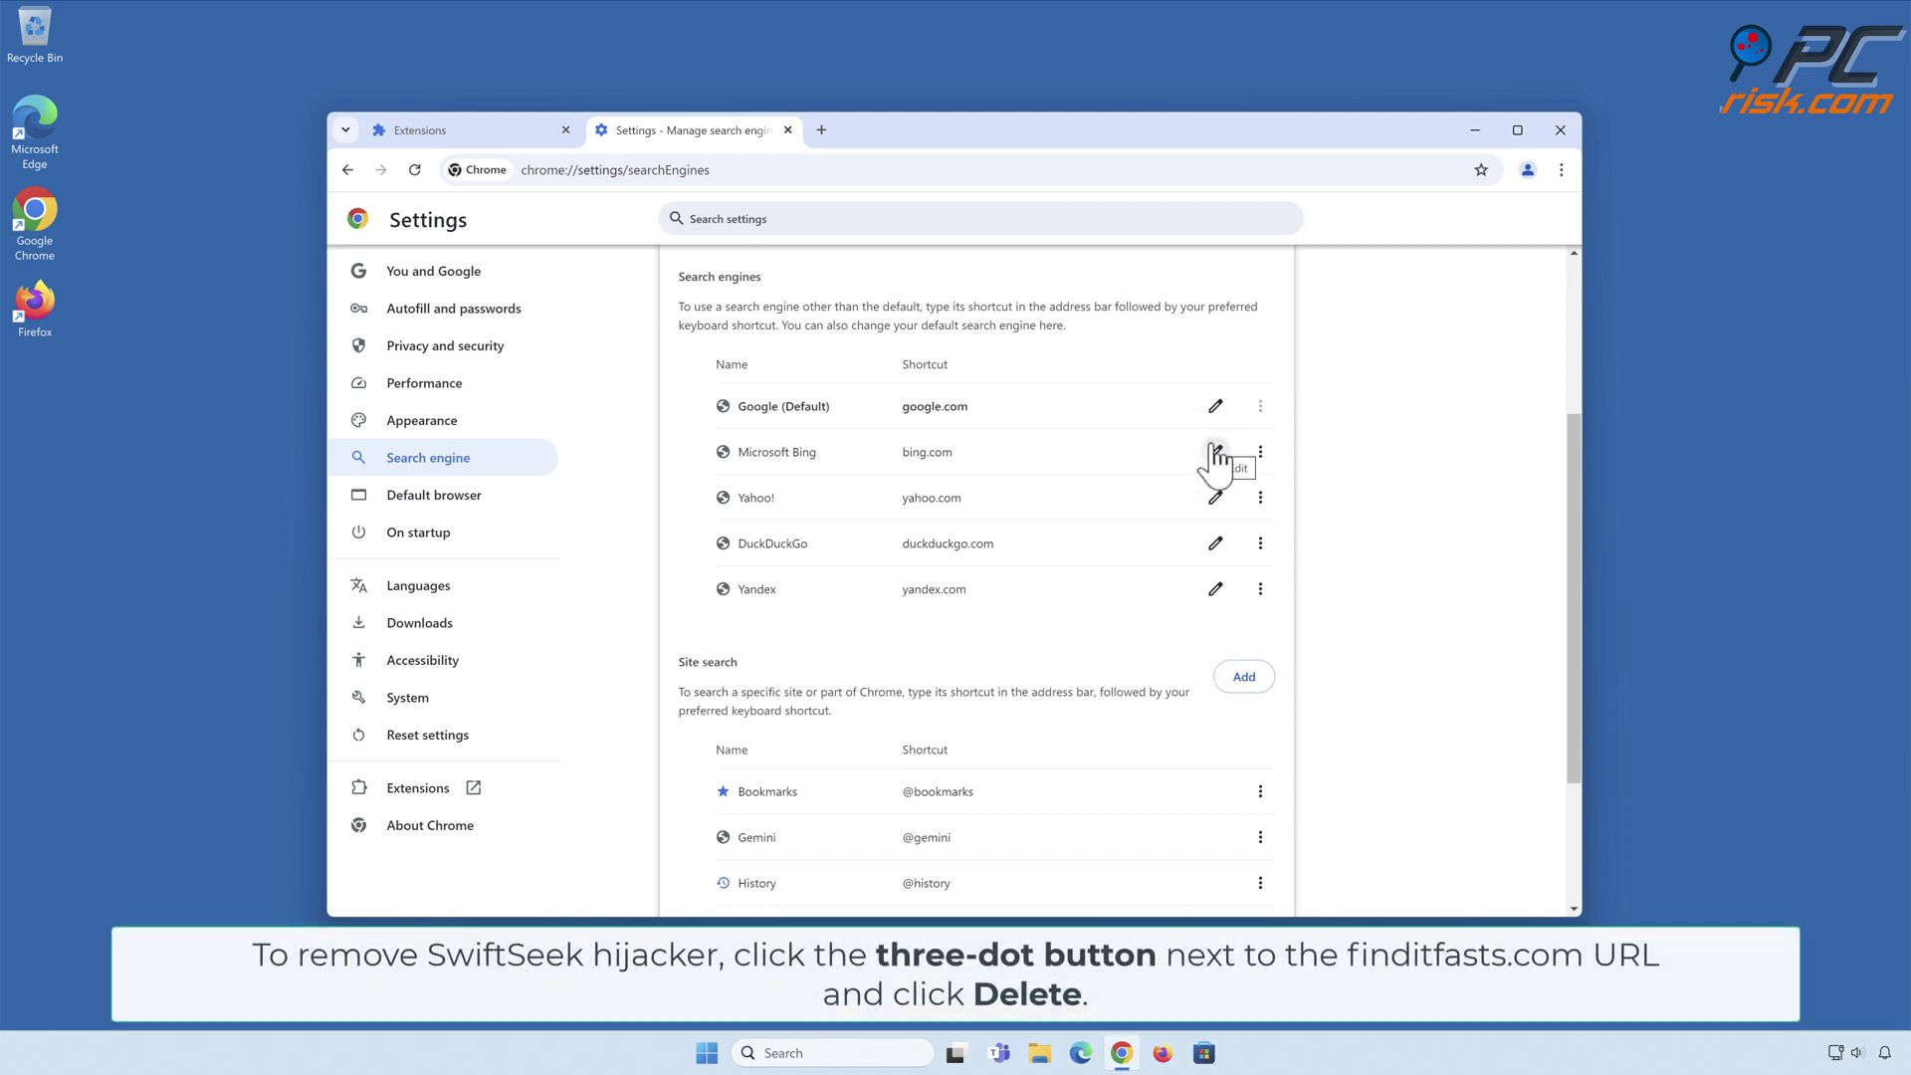
scroll(1217, 461, down, 3)
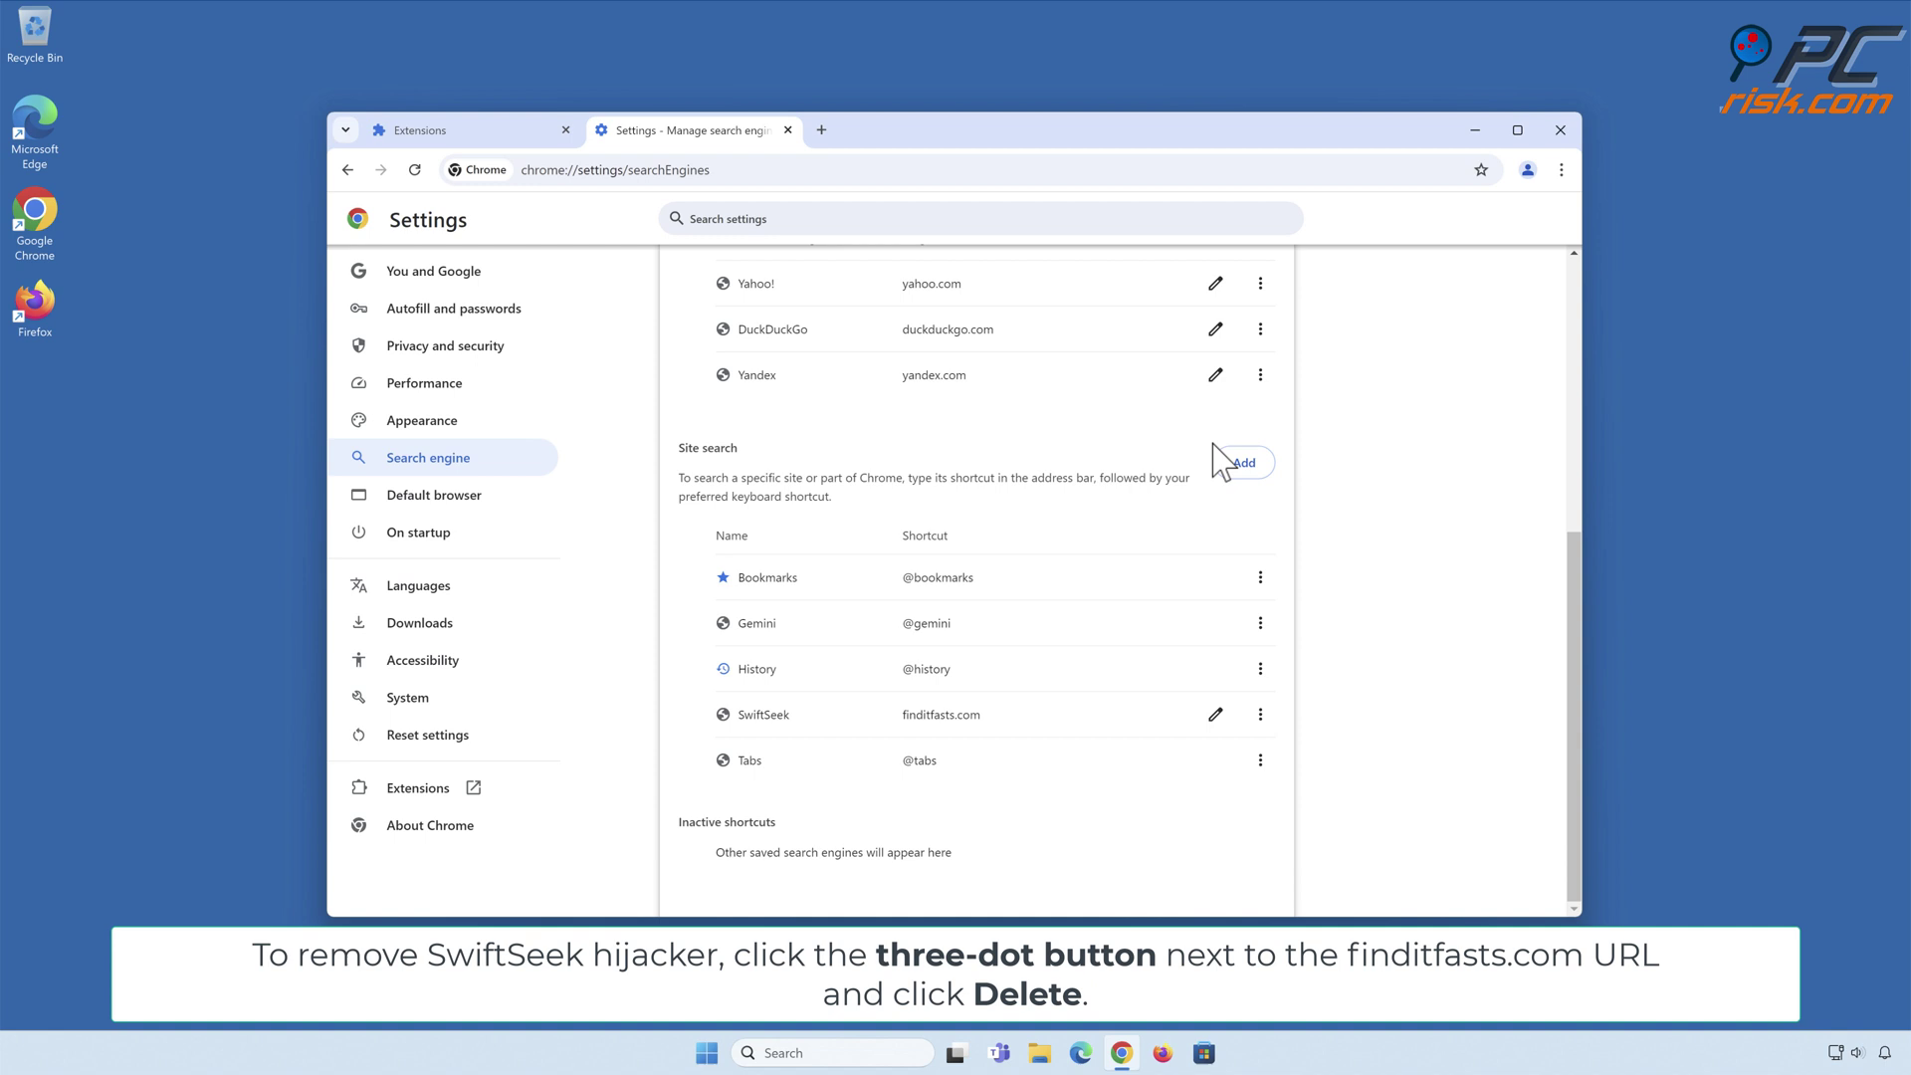
Step: Delete the SwiftSeek finditfasts.com entry from the search engine list
click(1262, 717)
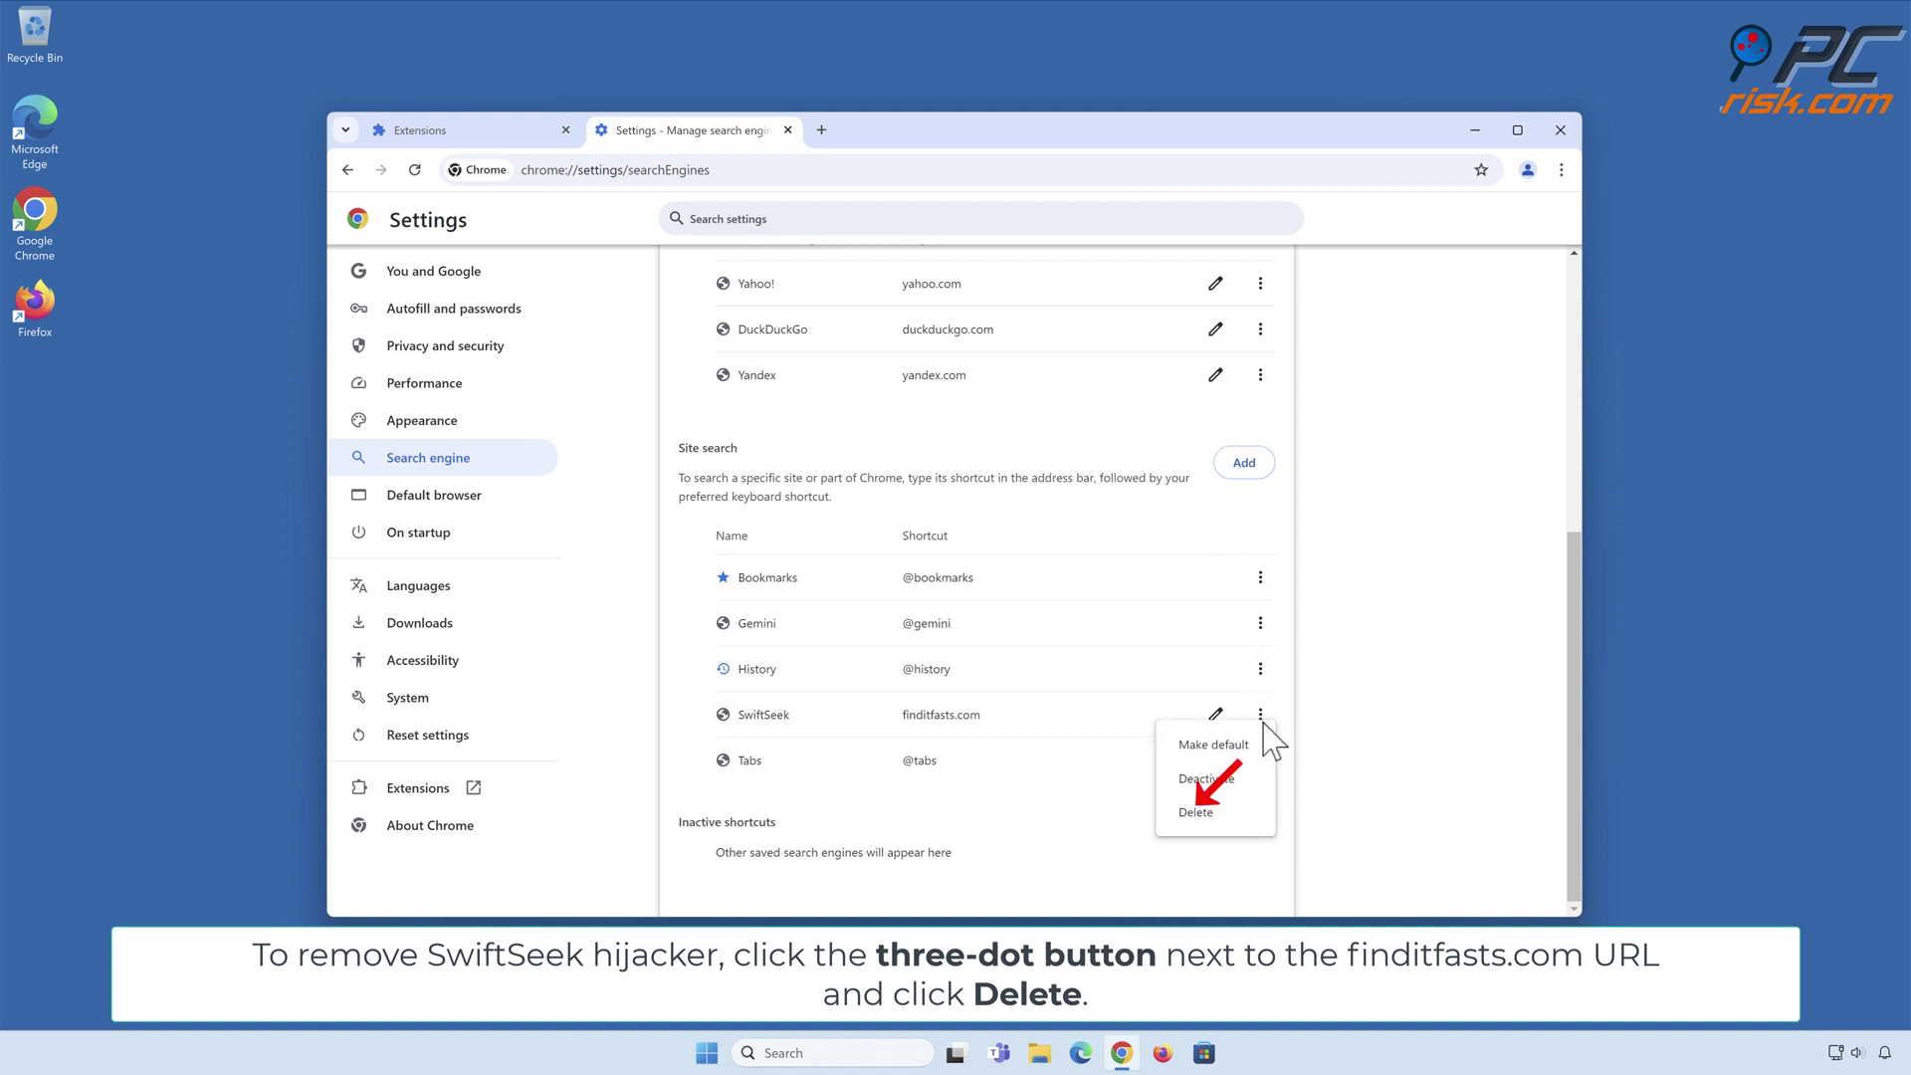
click(1198, 816)
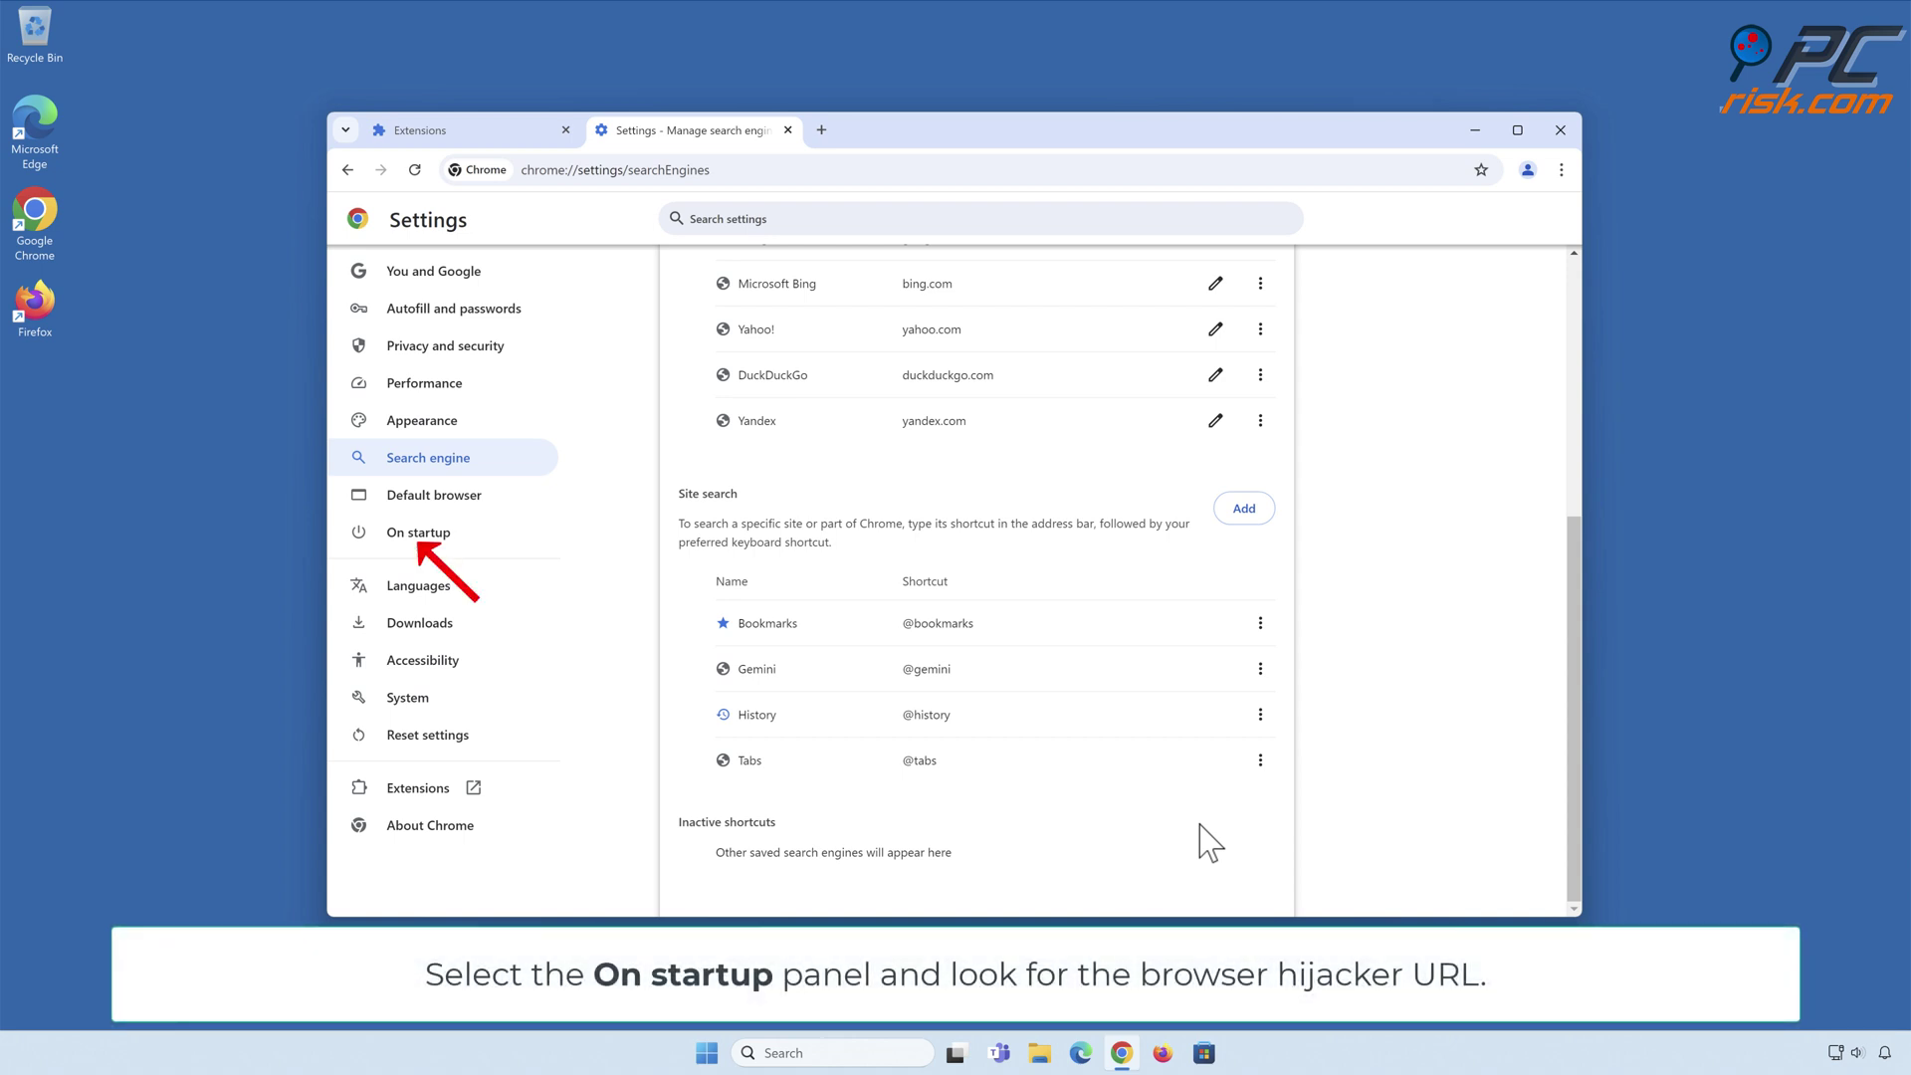
Step: Remove finditfasts.com from Chrome's On startup pages and close the browser
click(427, 547)
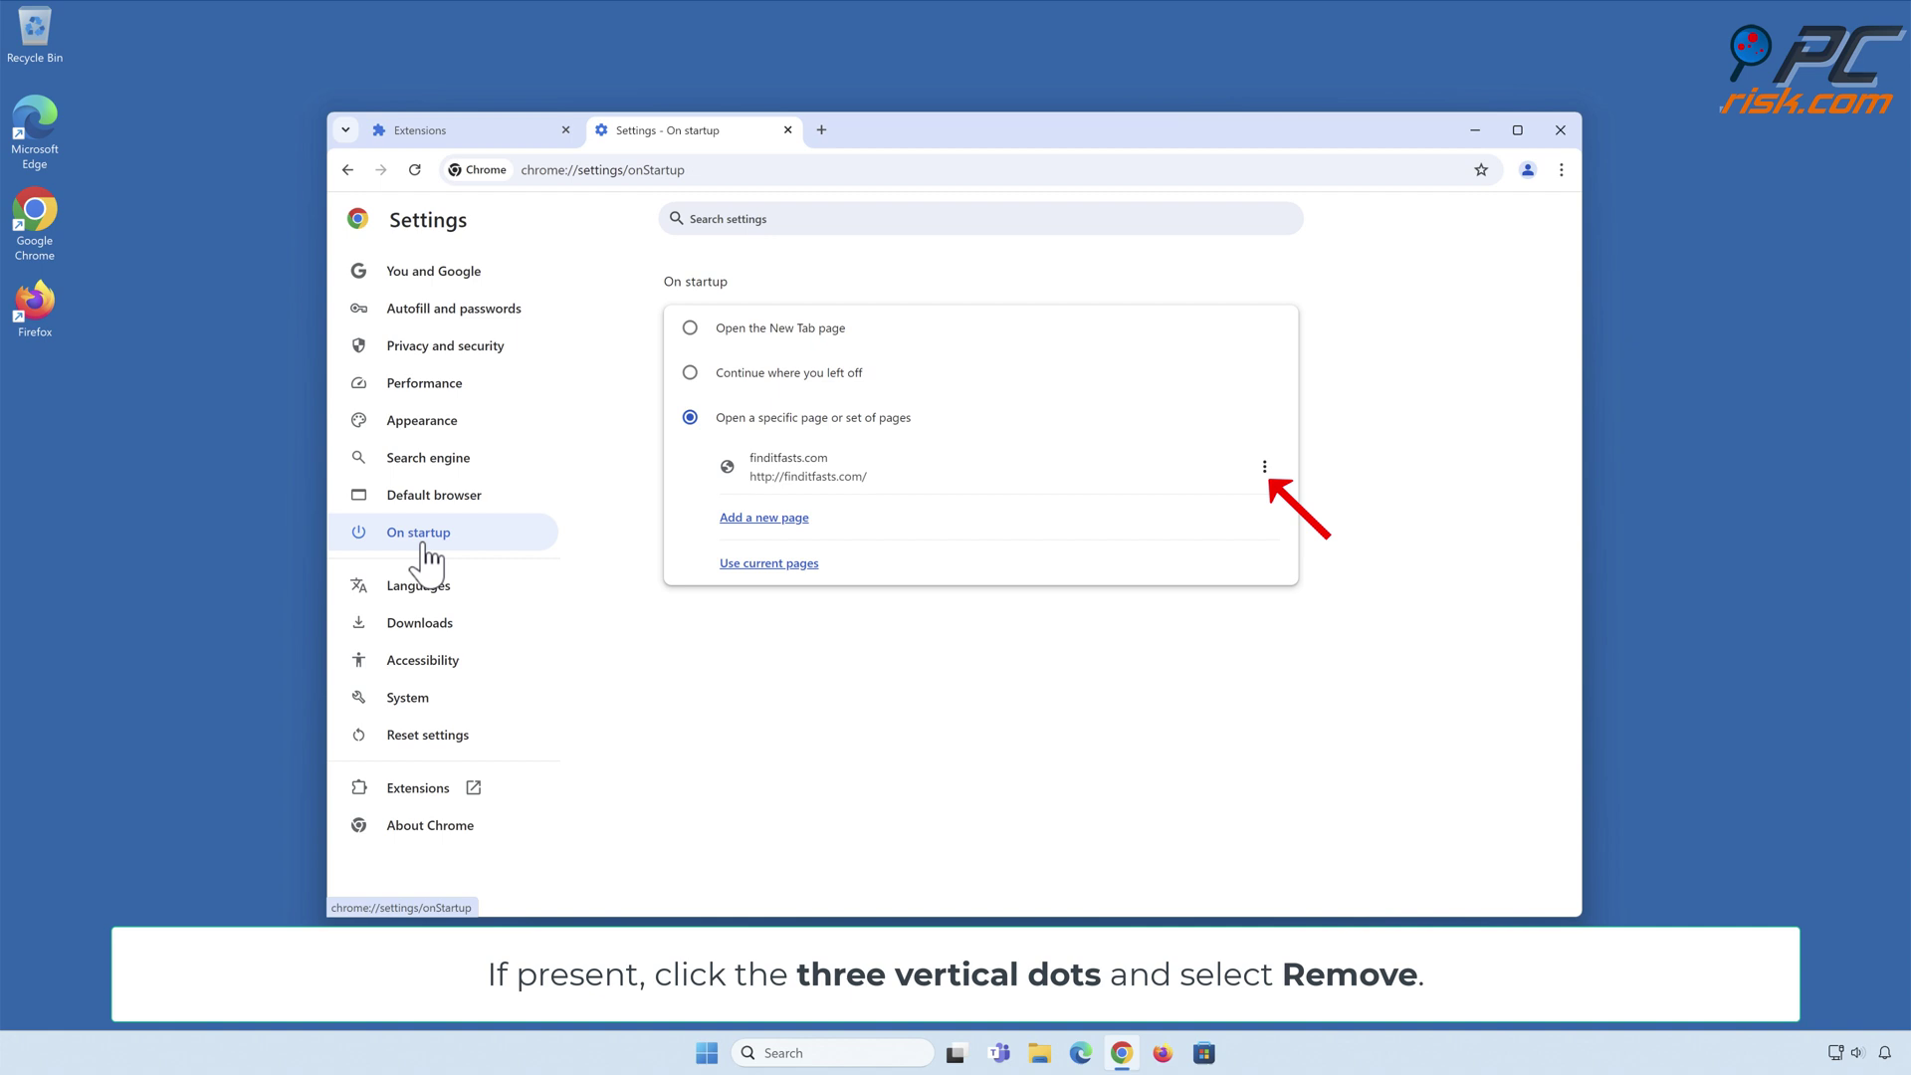
click(1265, 467)
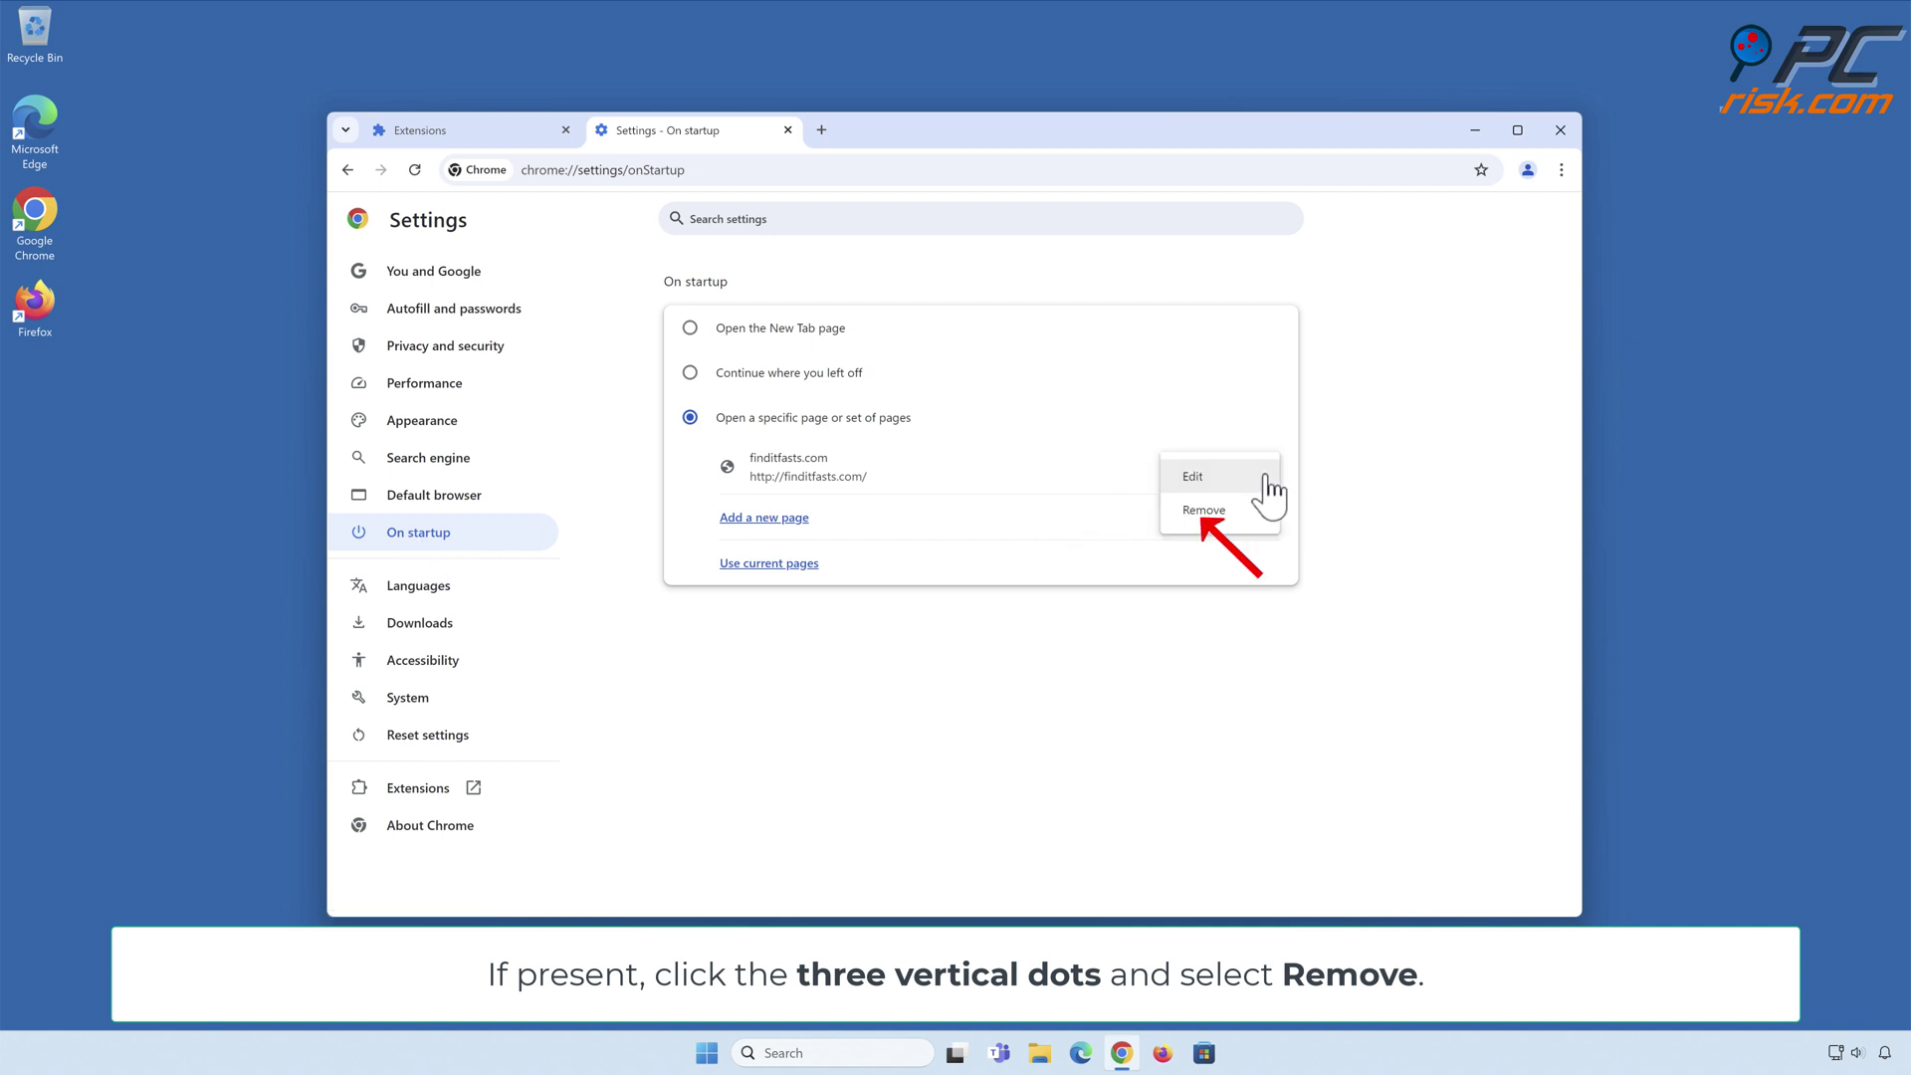
click(1204, 512)
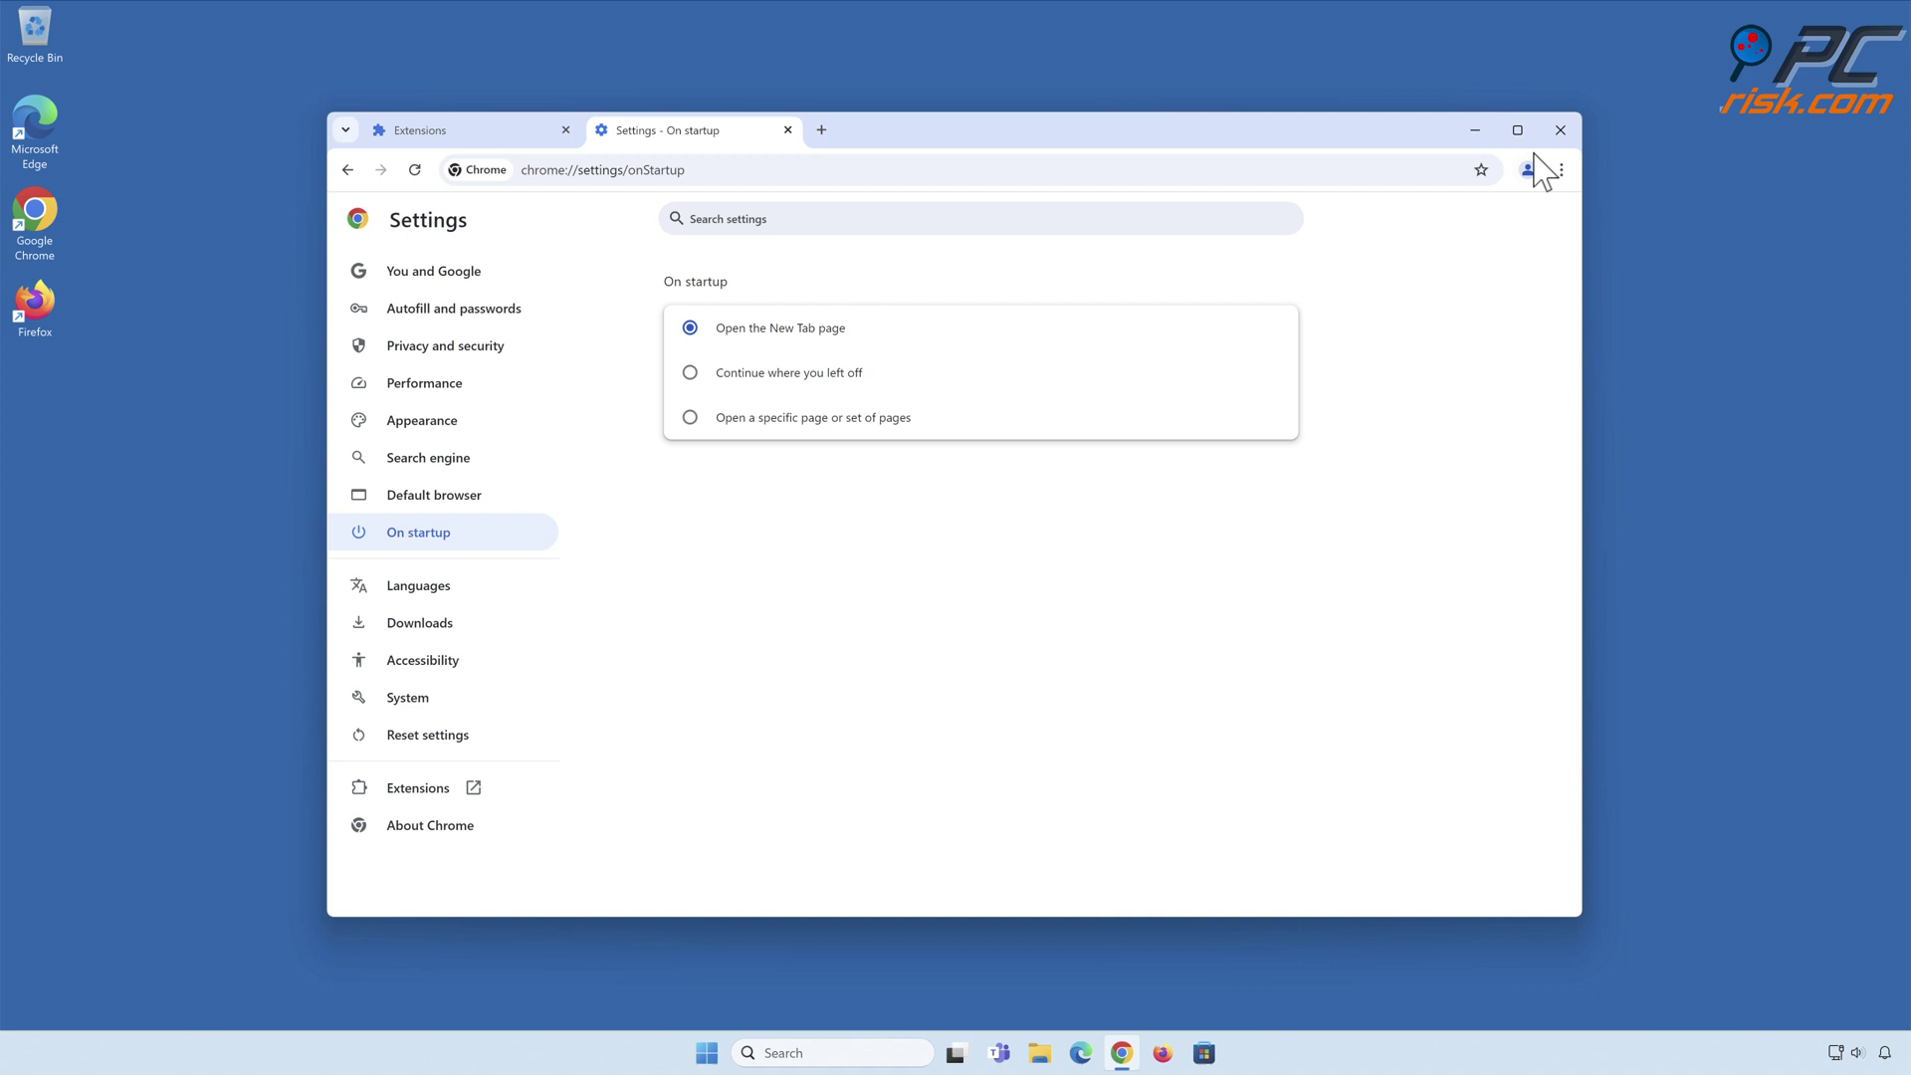
click(1559, 132)
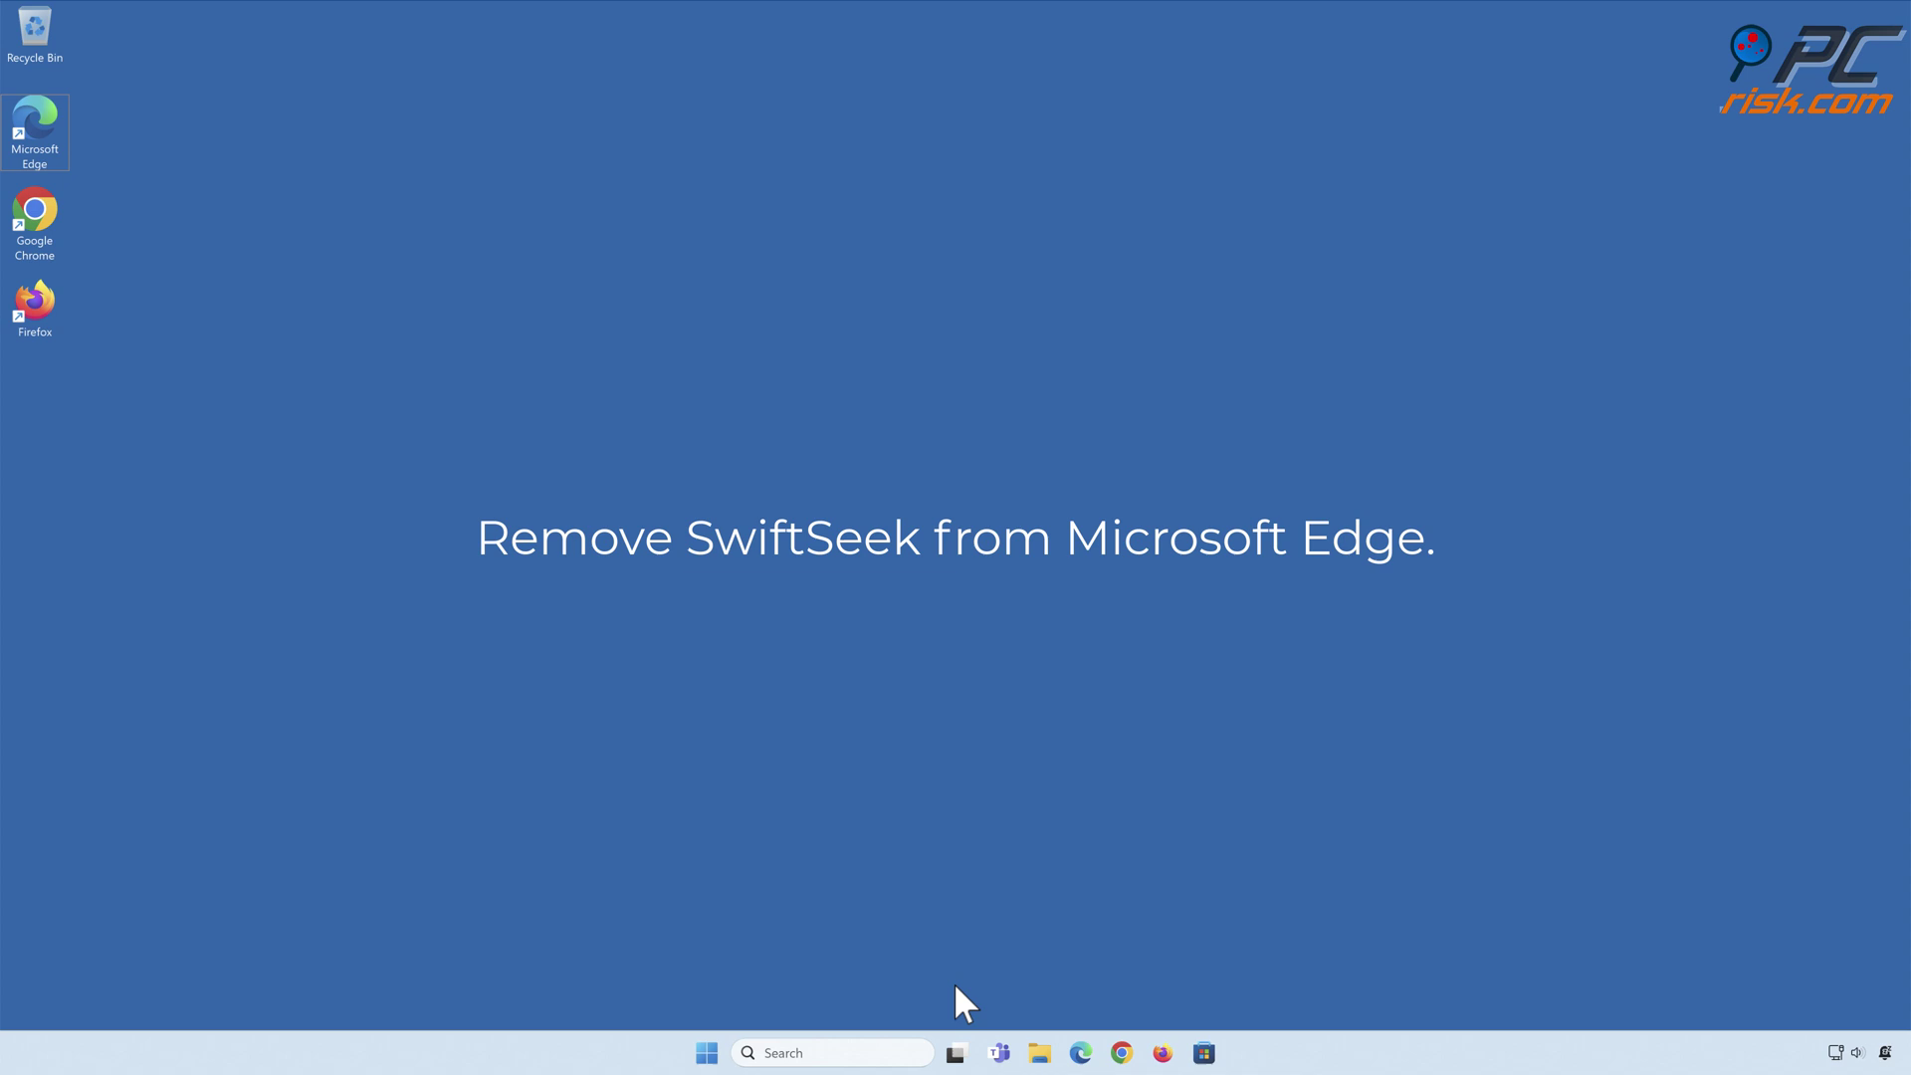
Step: Launch Microsoft Edge and go to its extensions management page
click(1082, 1053)
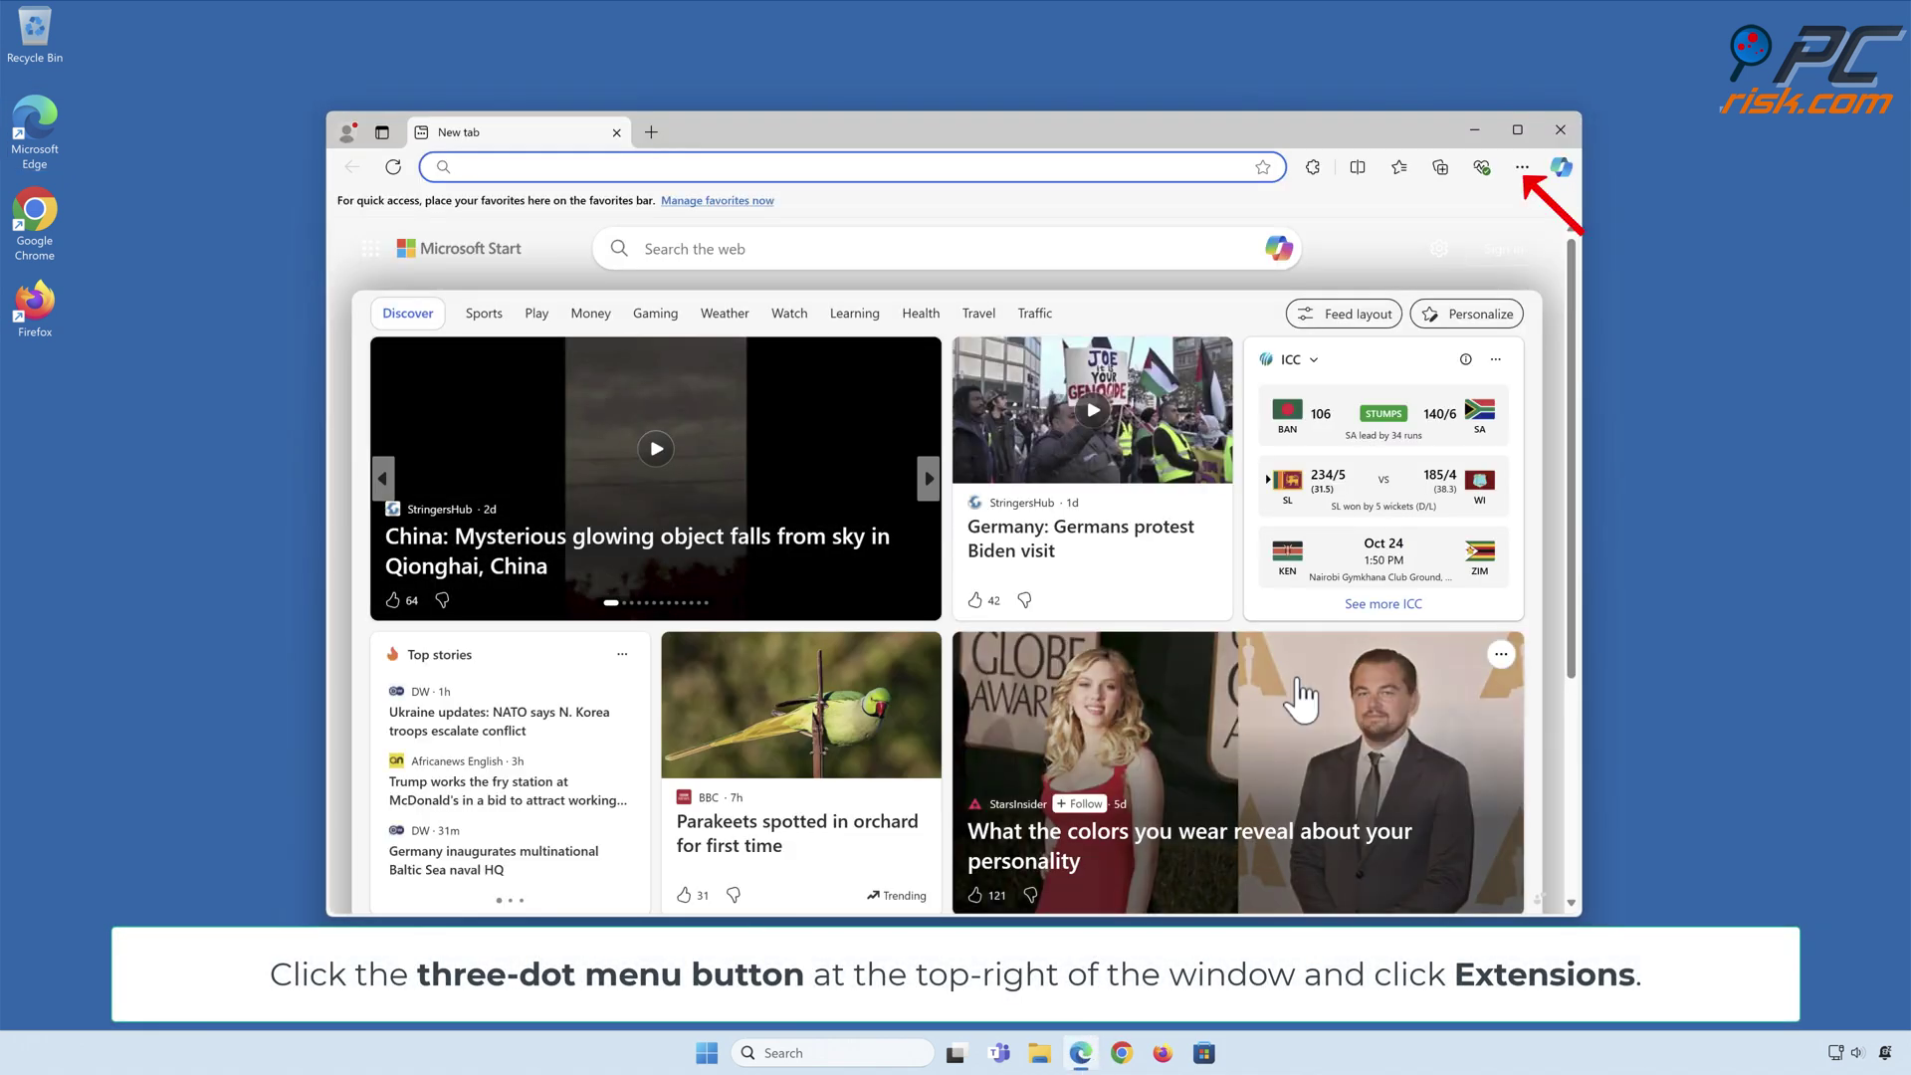
click(1522, 166)
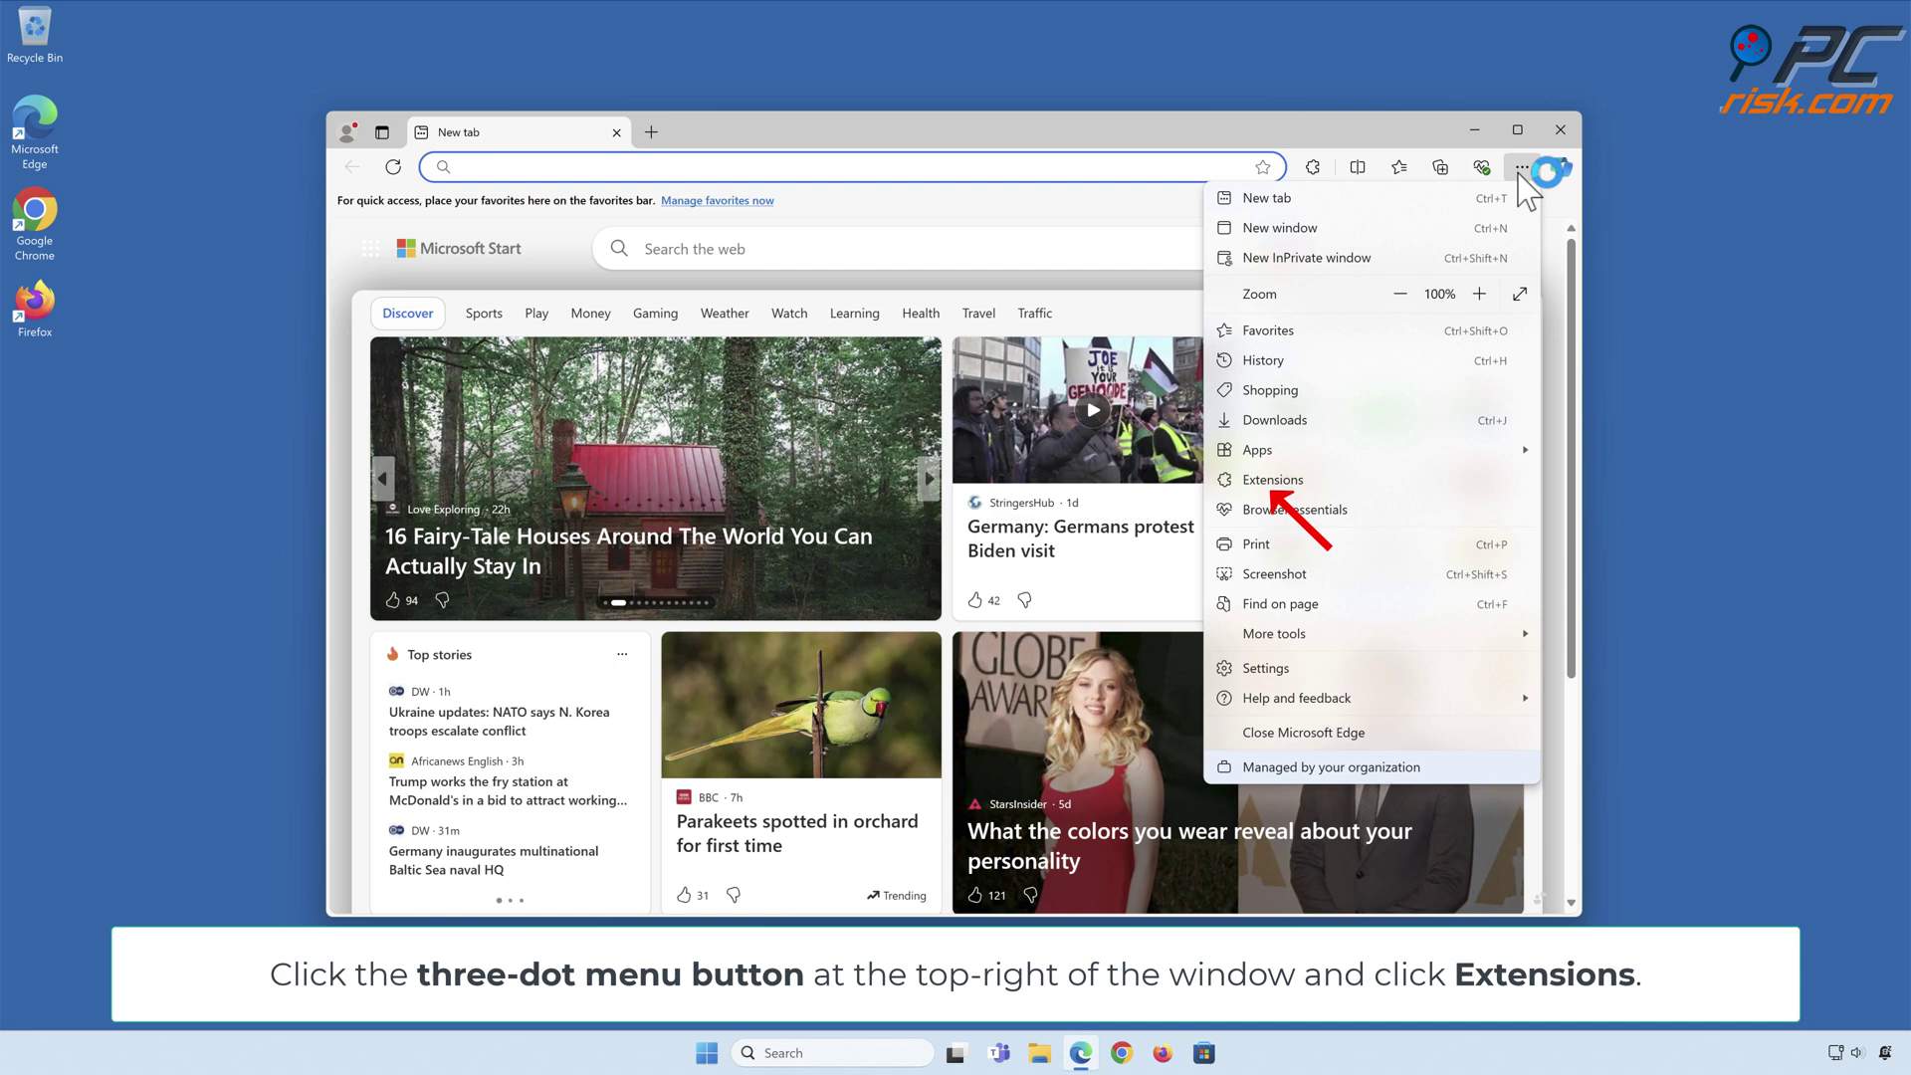
click(1277, 480)
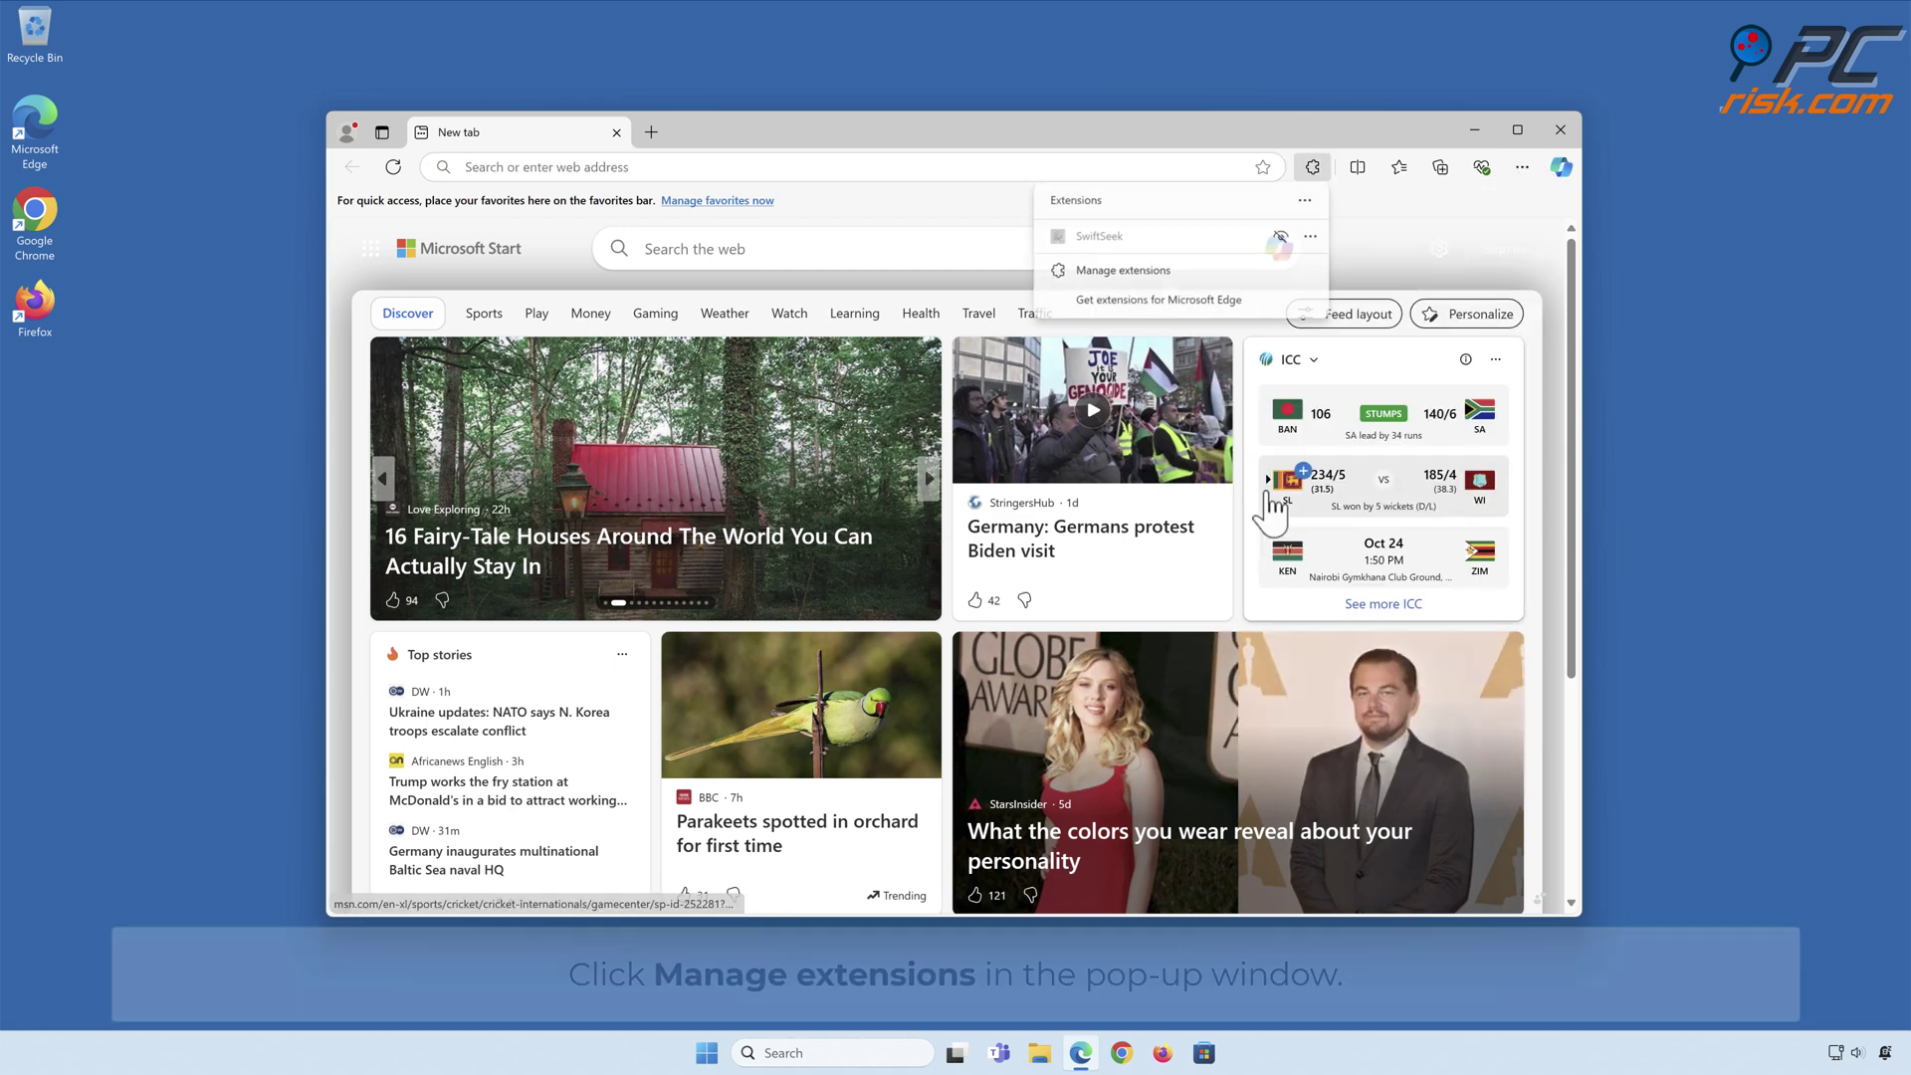
click(1126, 274)
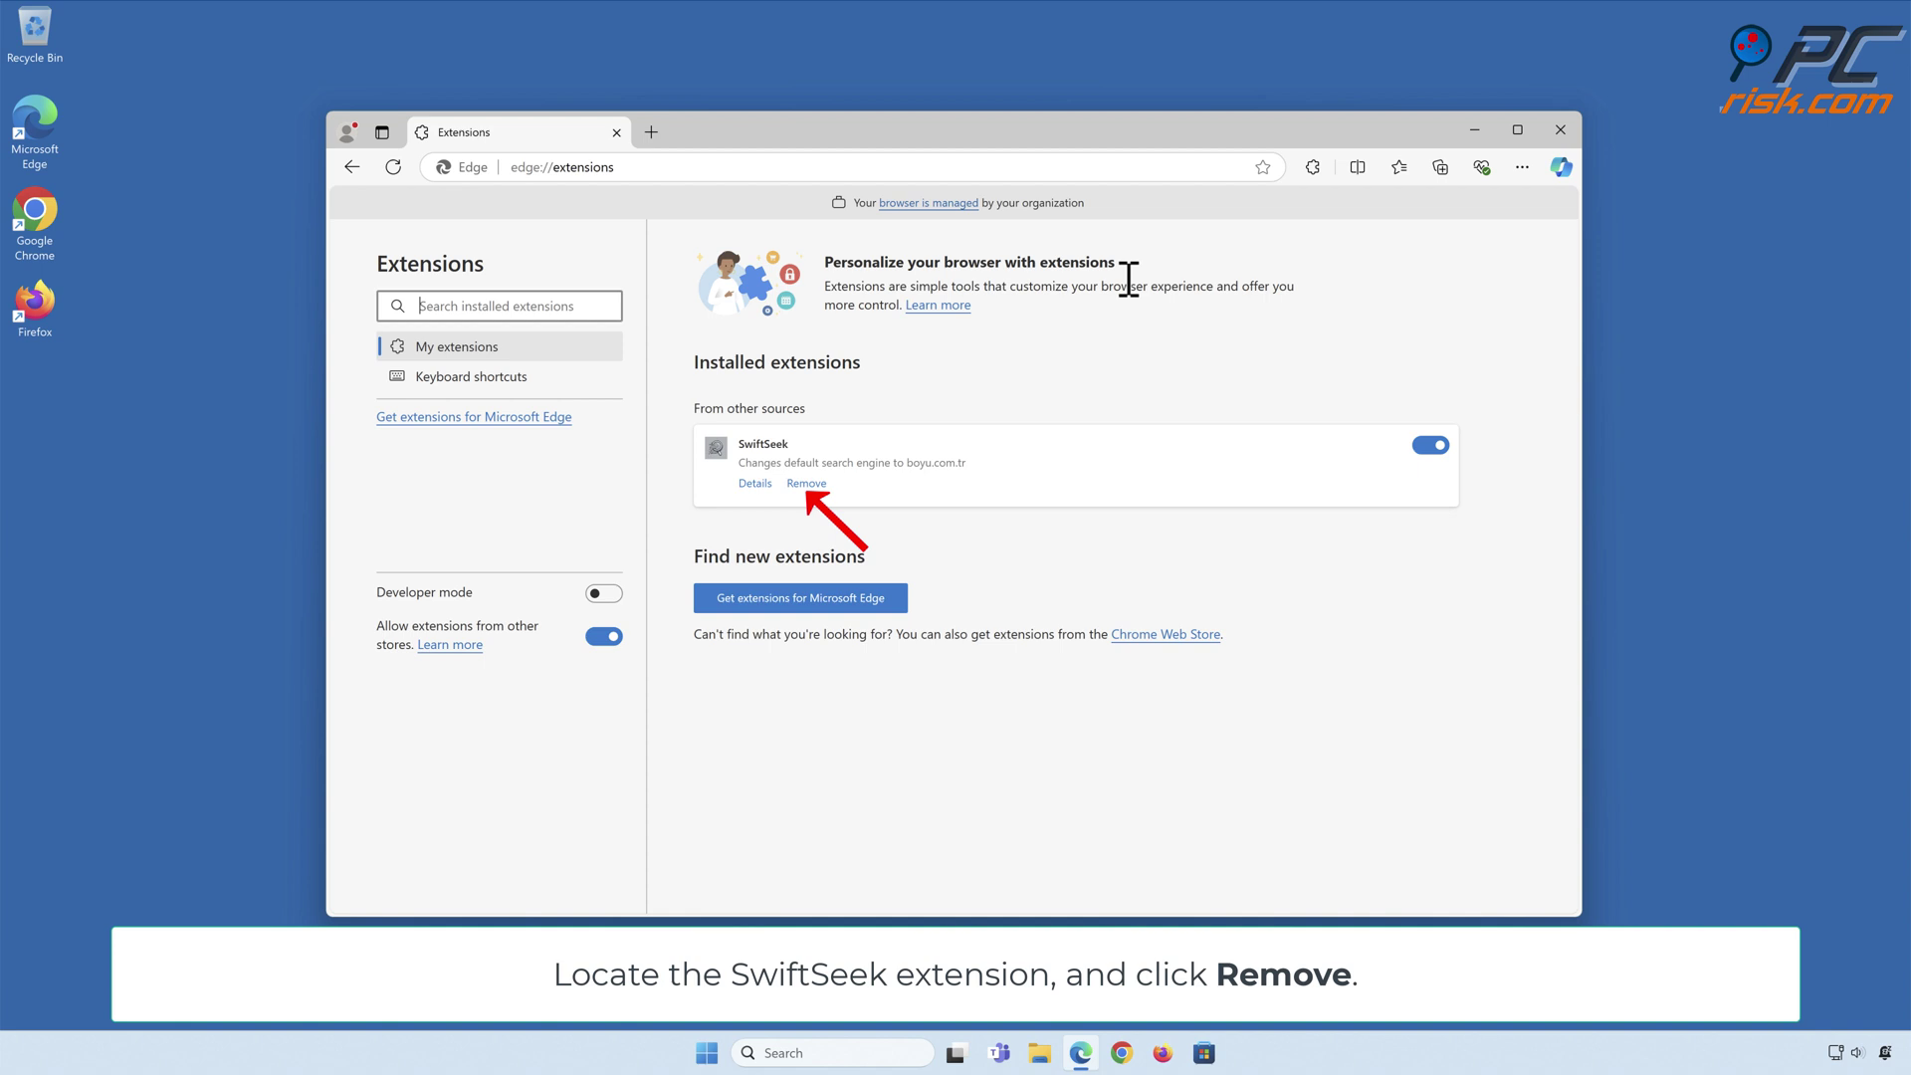
Step: Remove the SwiftSeek extension from Edge and confirm, leaving no extensions installed
click(806, 486)
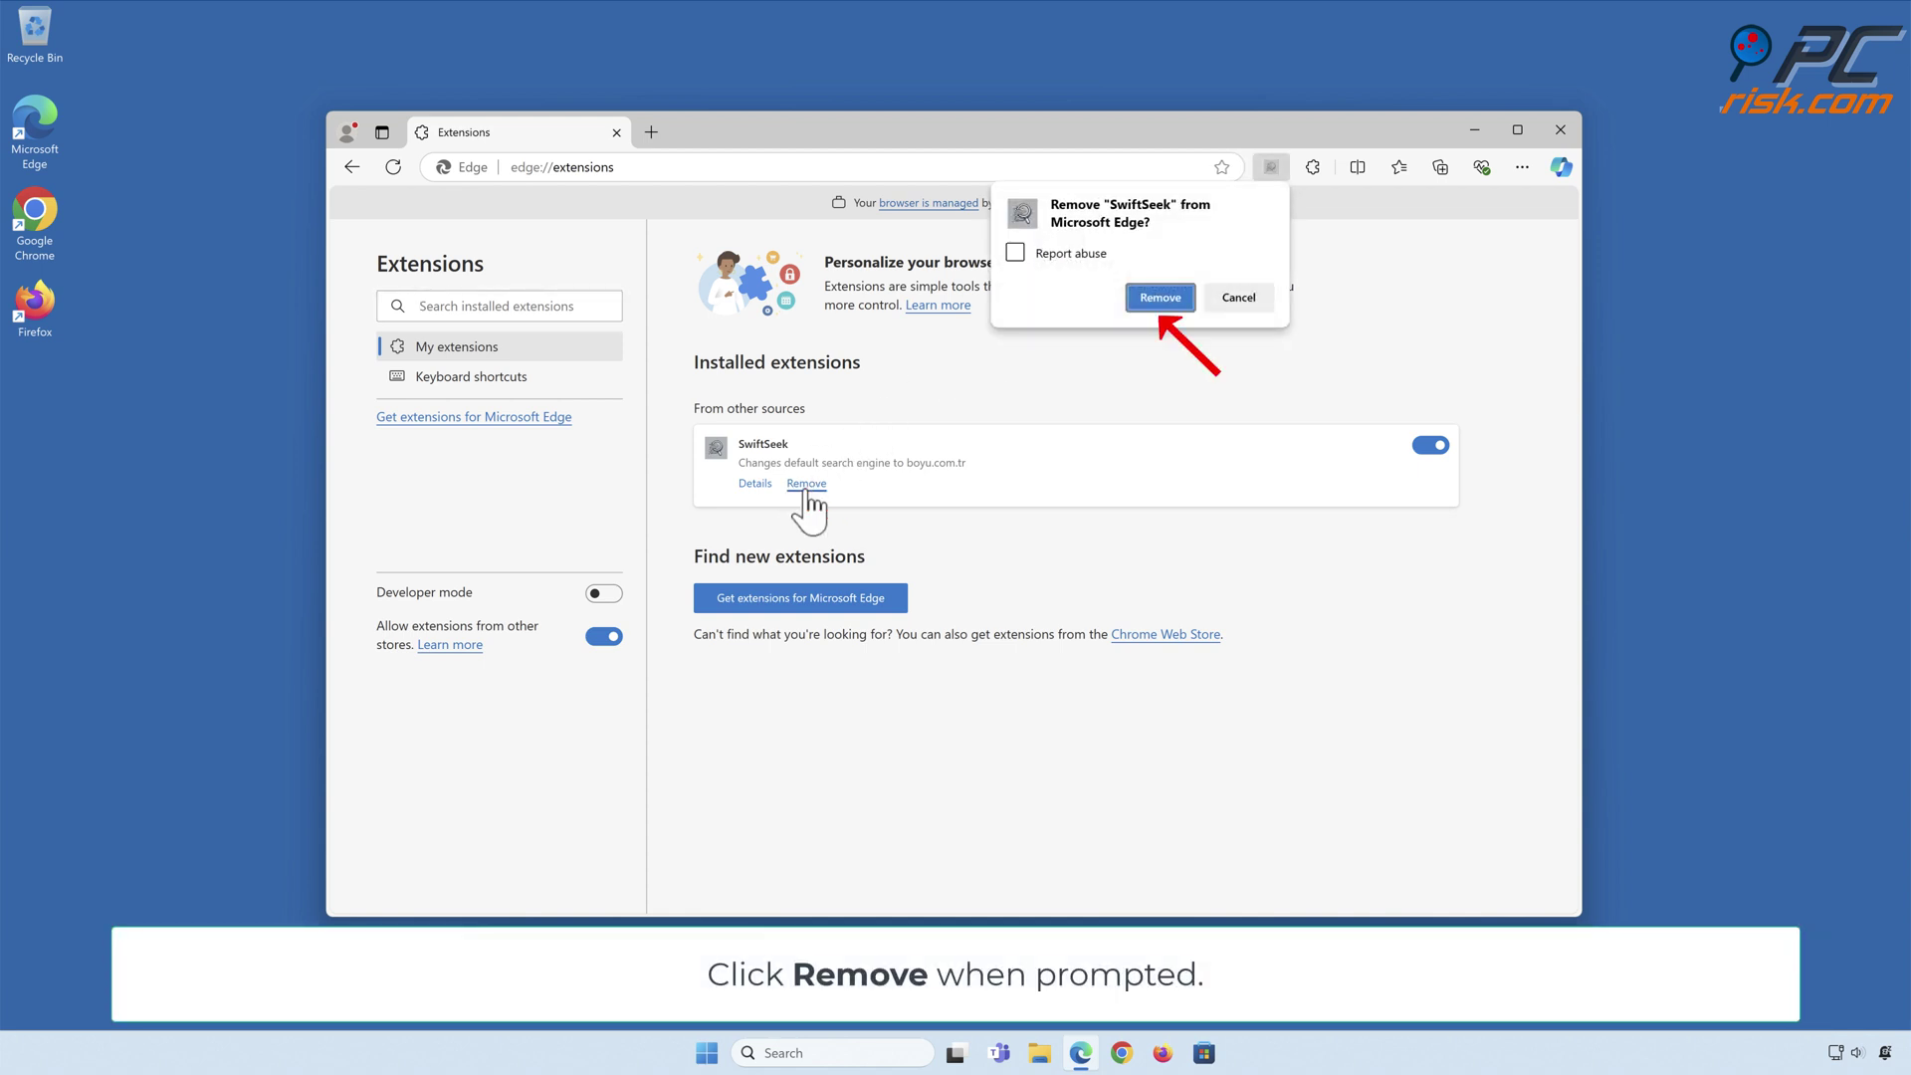
click(1159, 299)
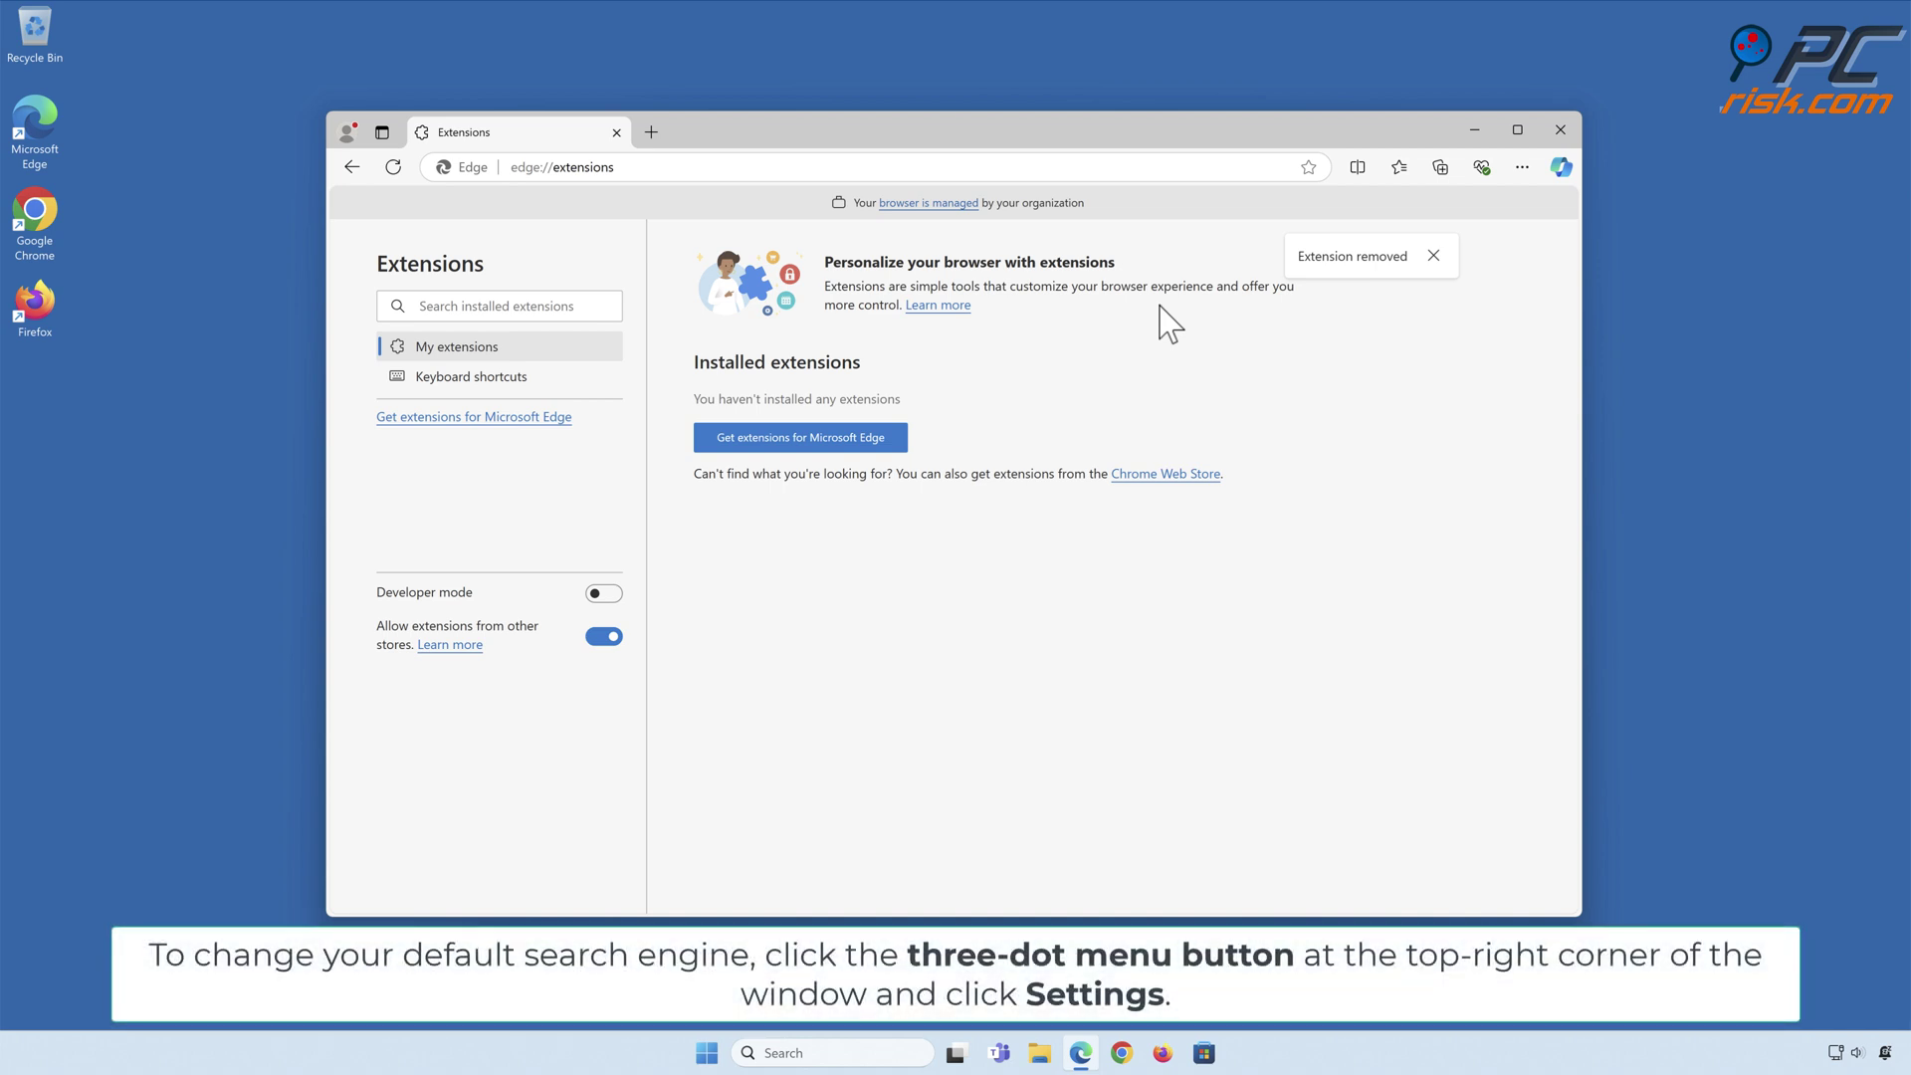
Step: Navigate Edge settings to the Manage search engines list under Address bar and search
click(1520, 169)
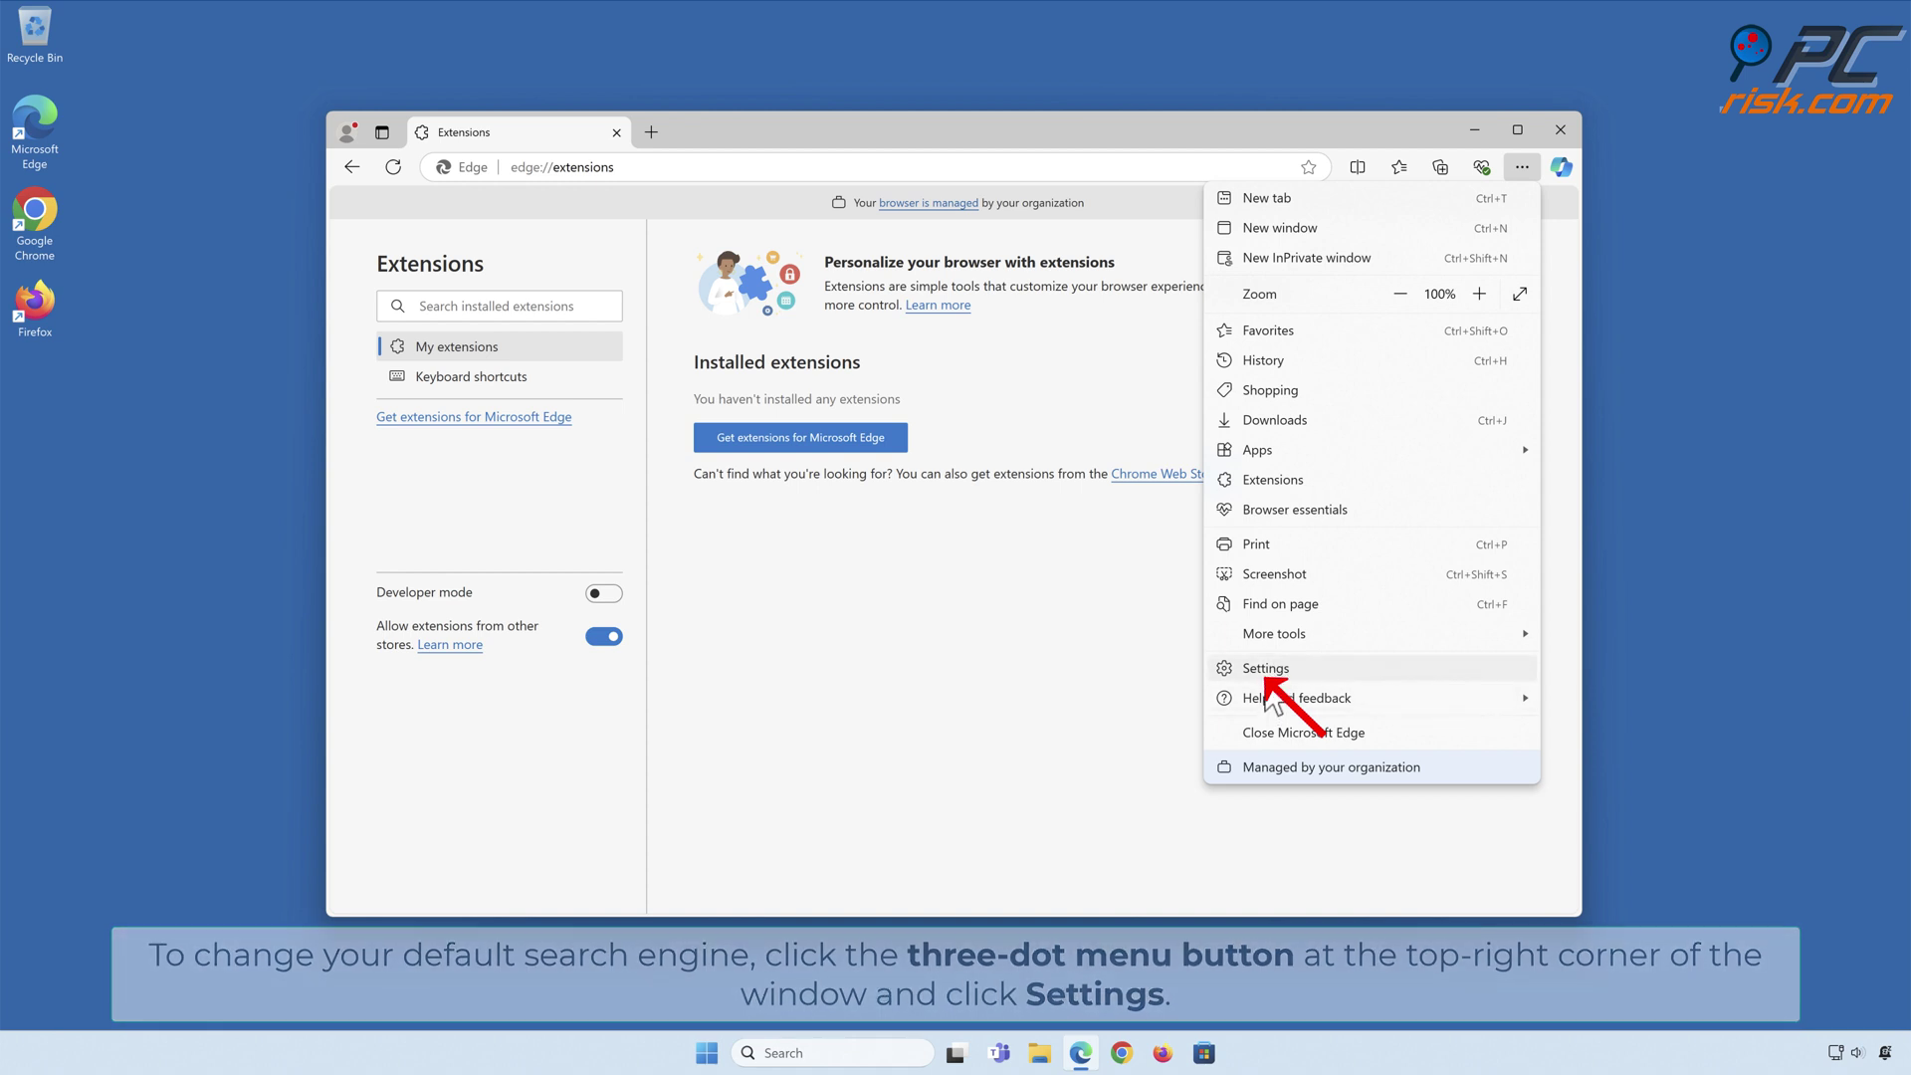
click(1267, 673)
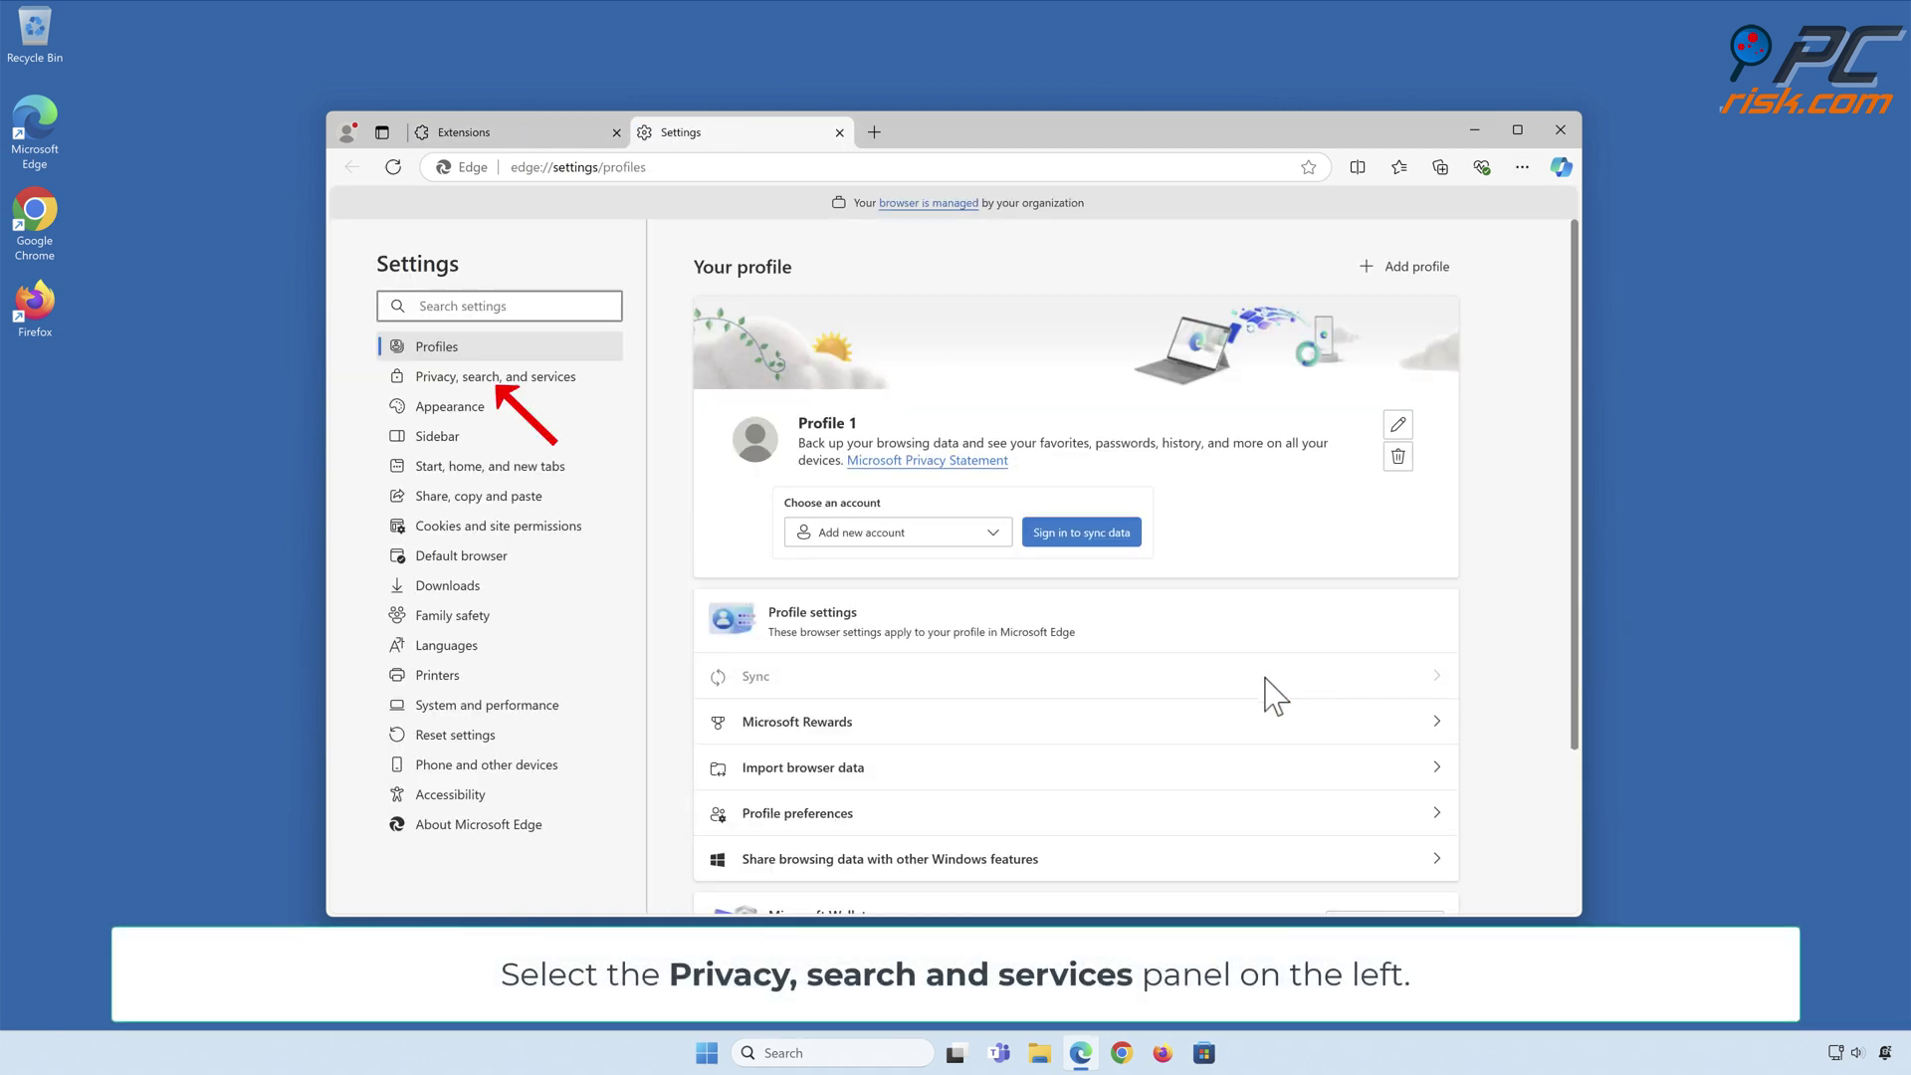
click(499, 383)
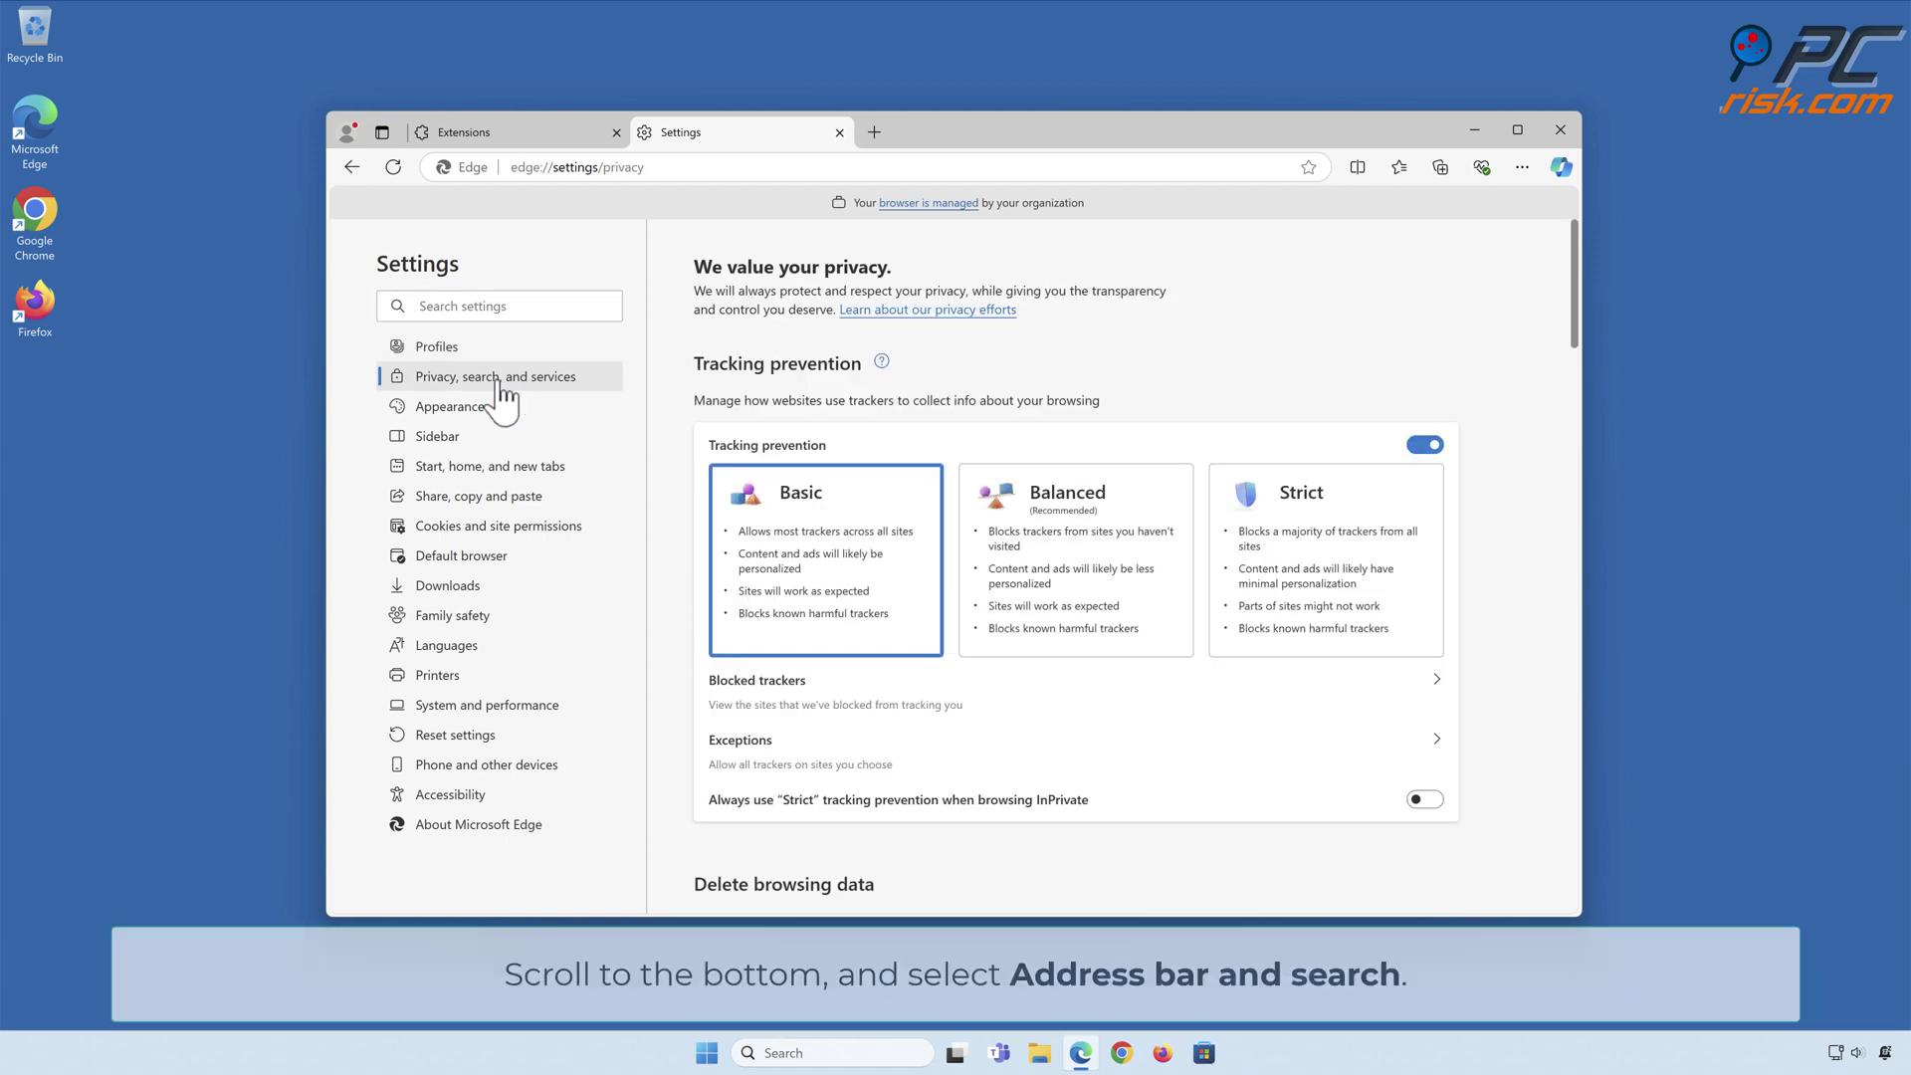
scroll(1442, 375, down, 10)
scroll(1442, 375, down, 3)
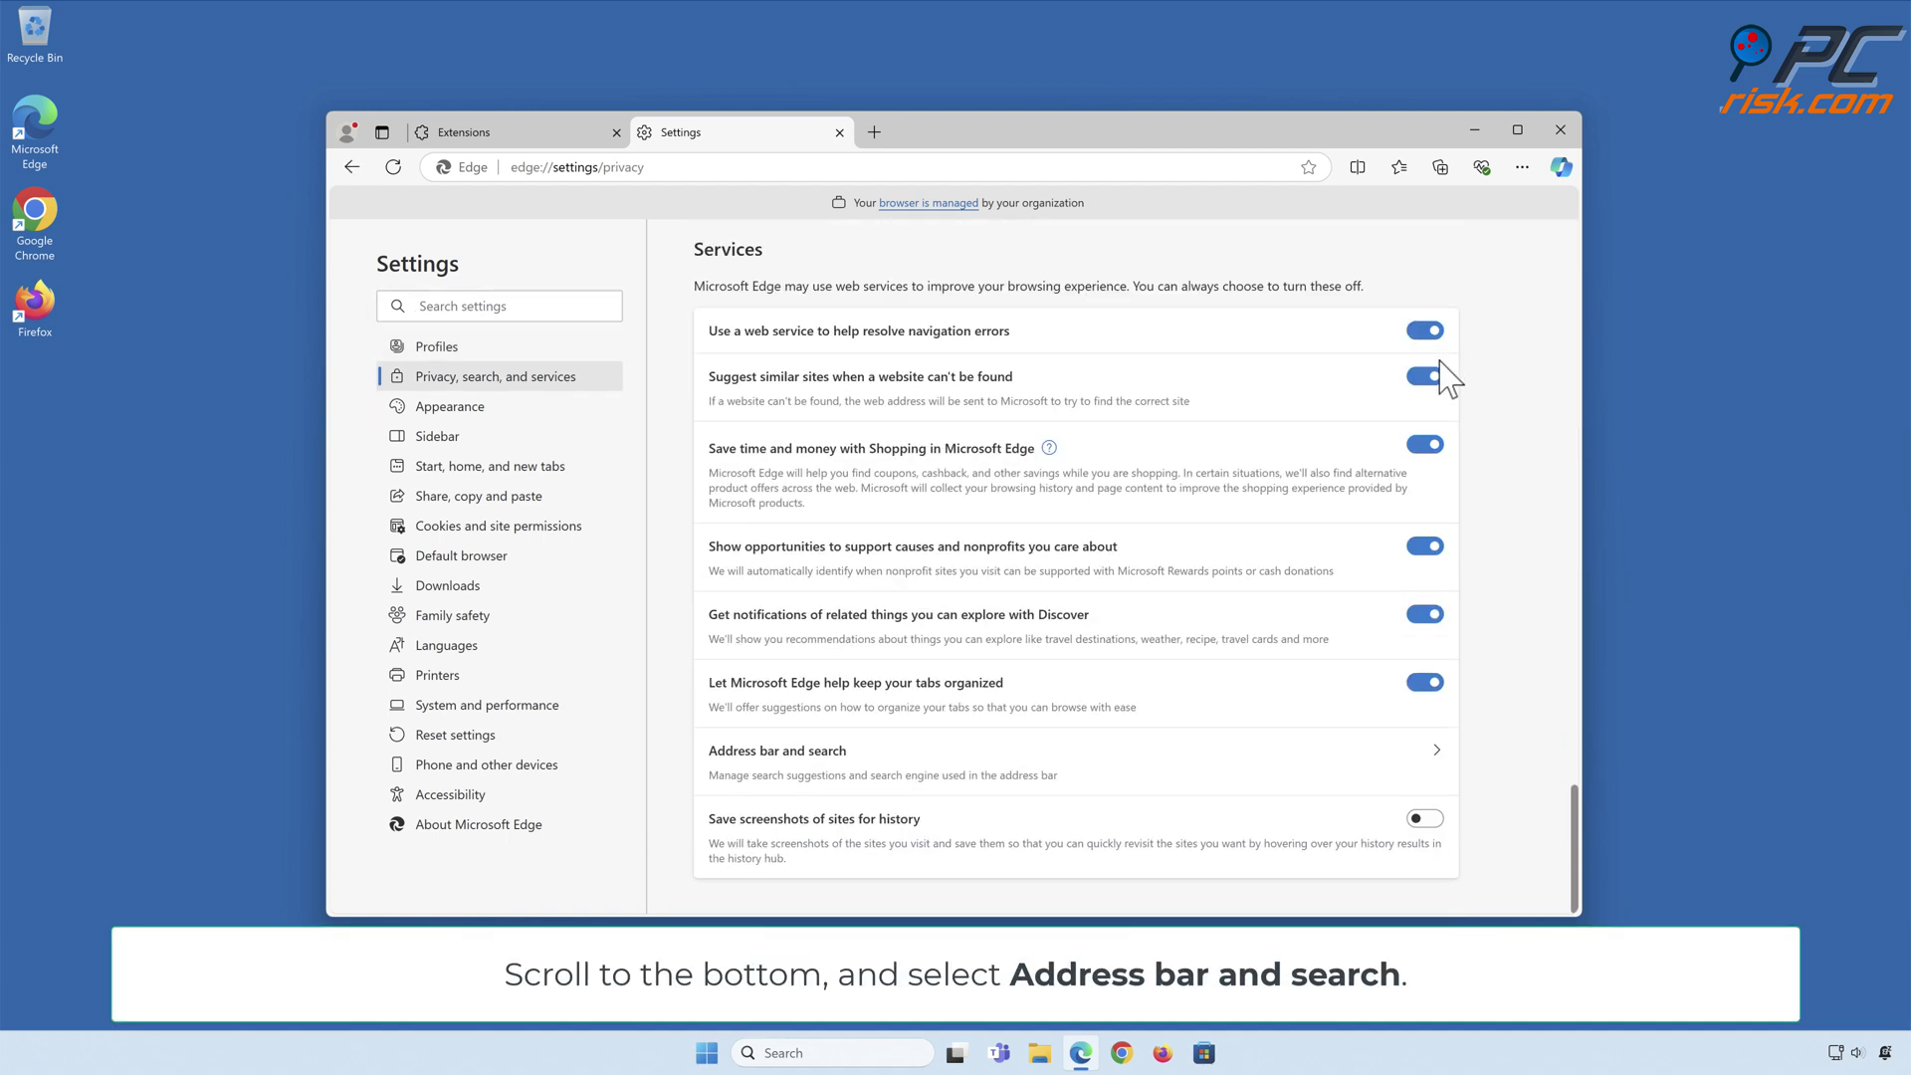
click(1435, 758)
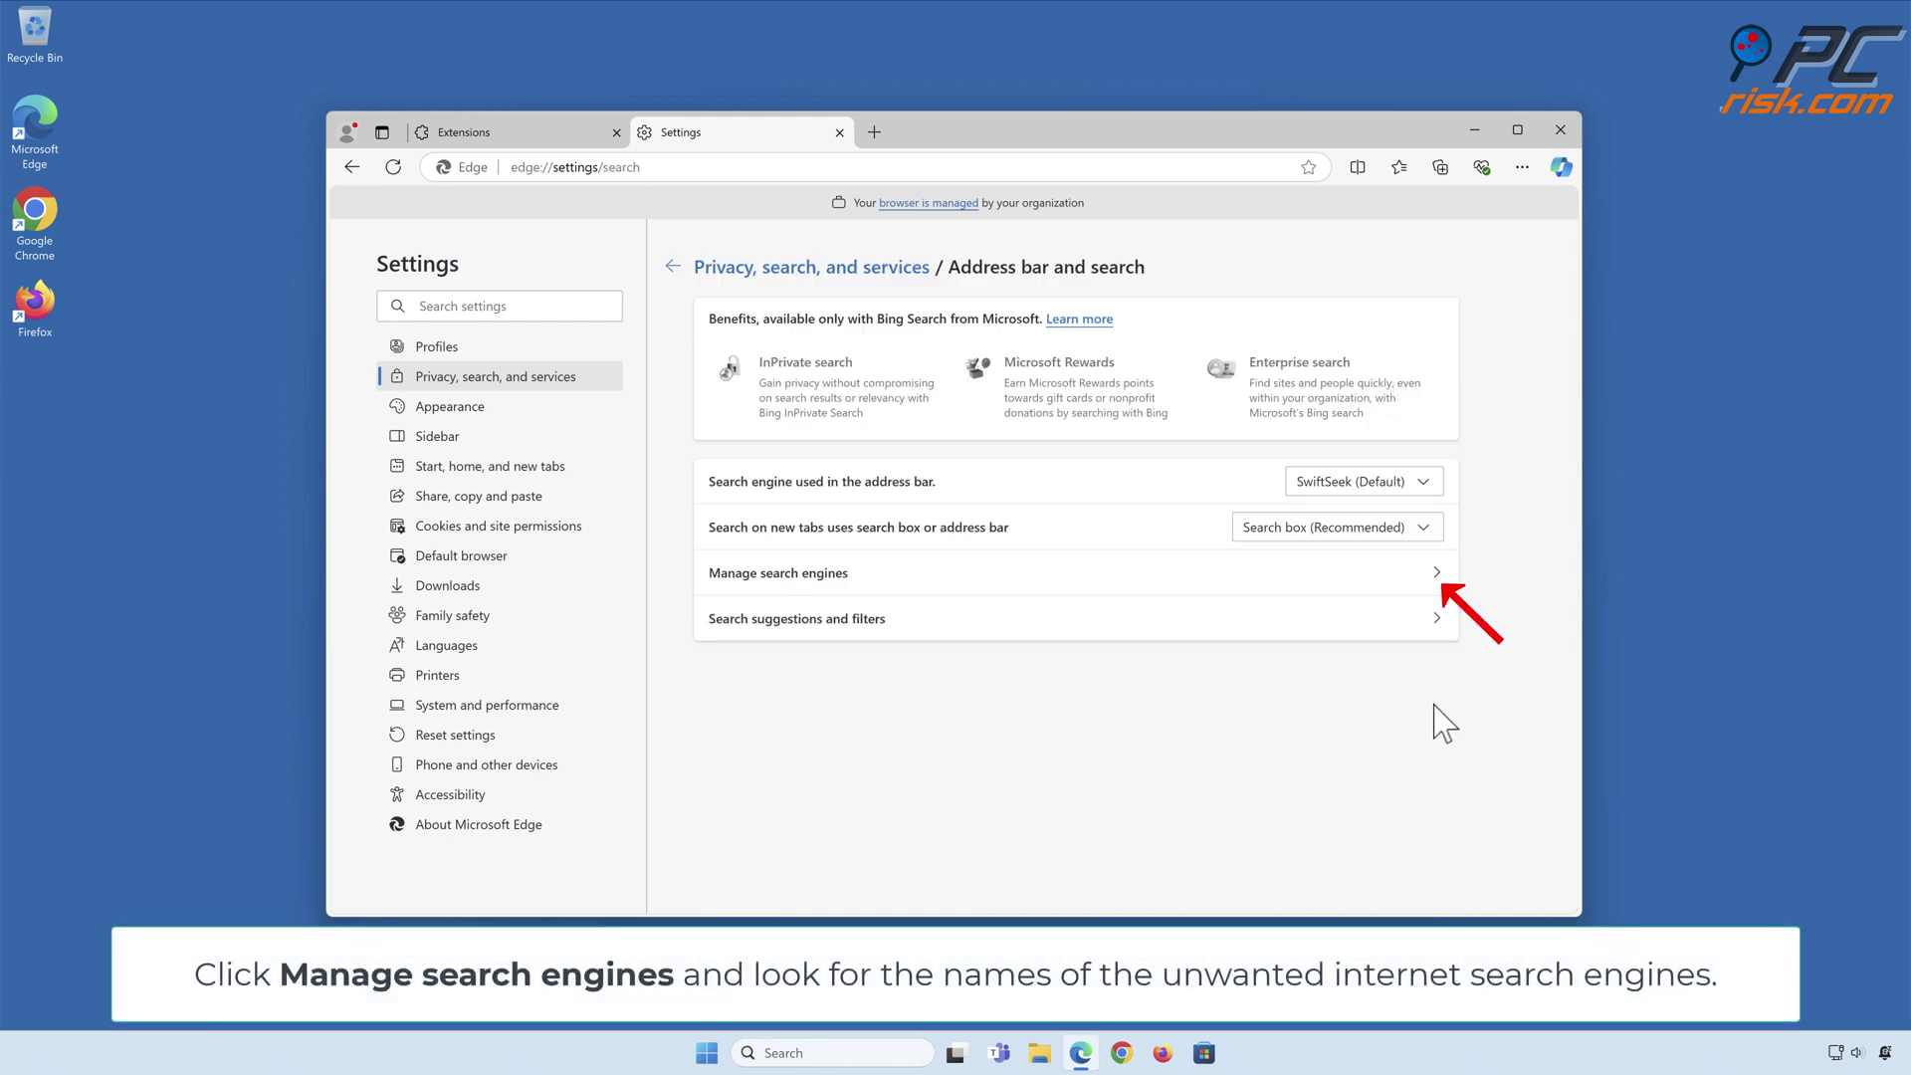
click(1435, 586)
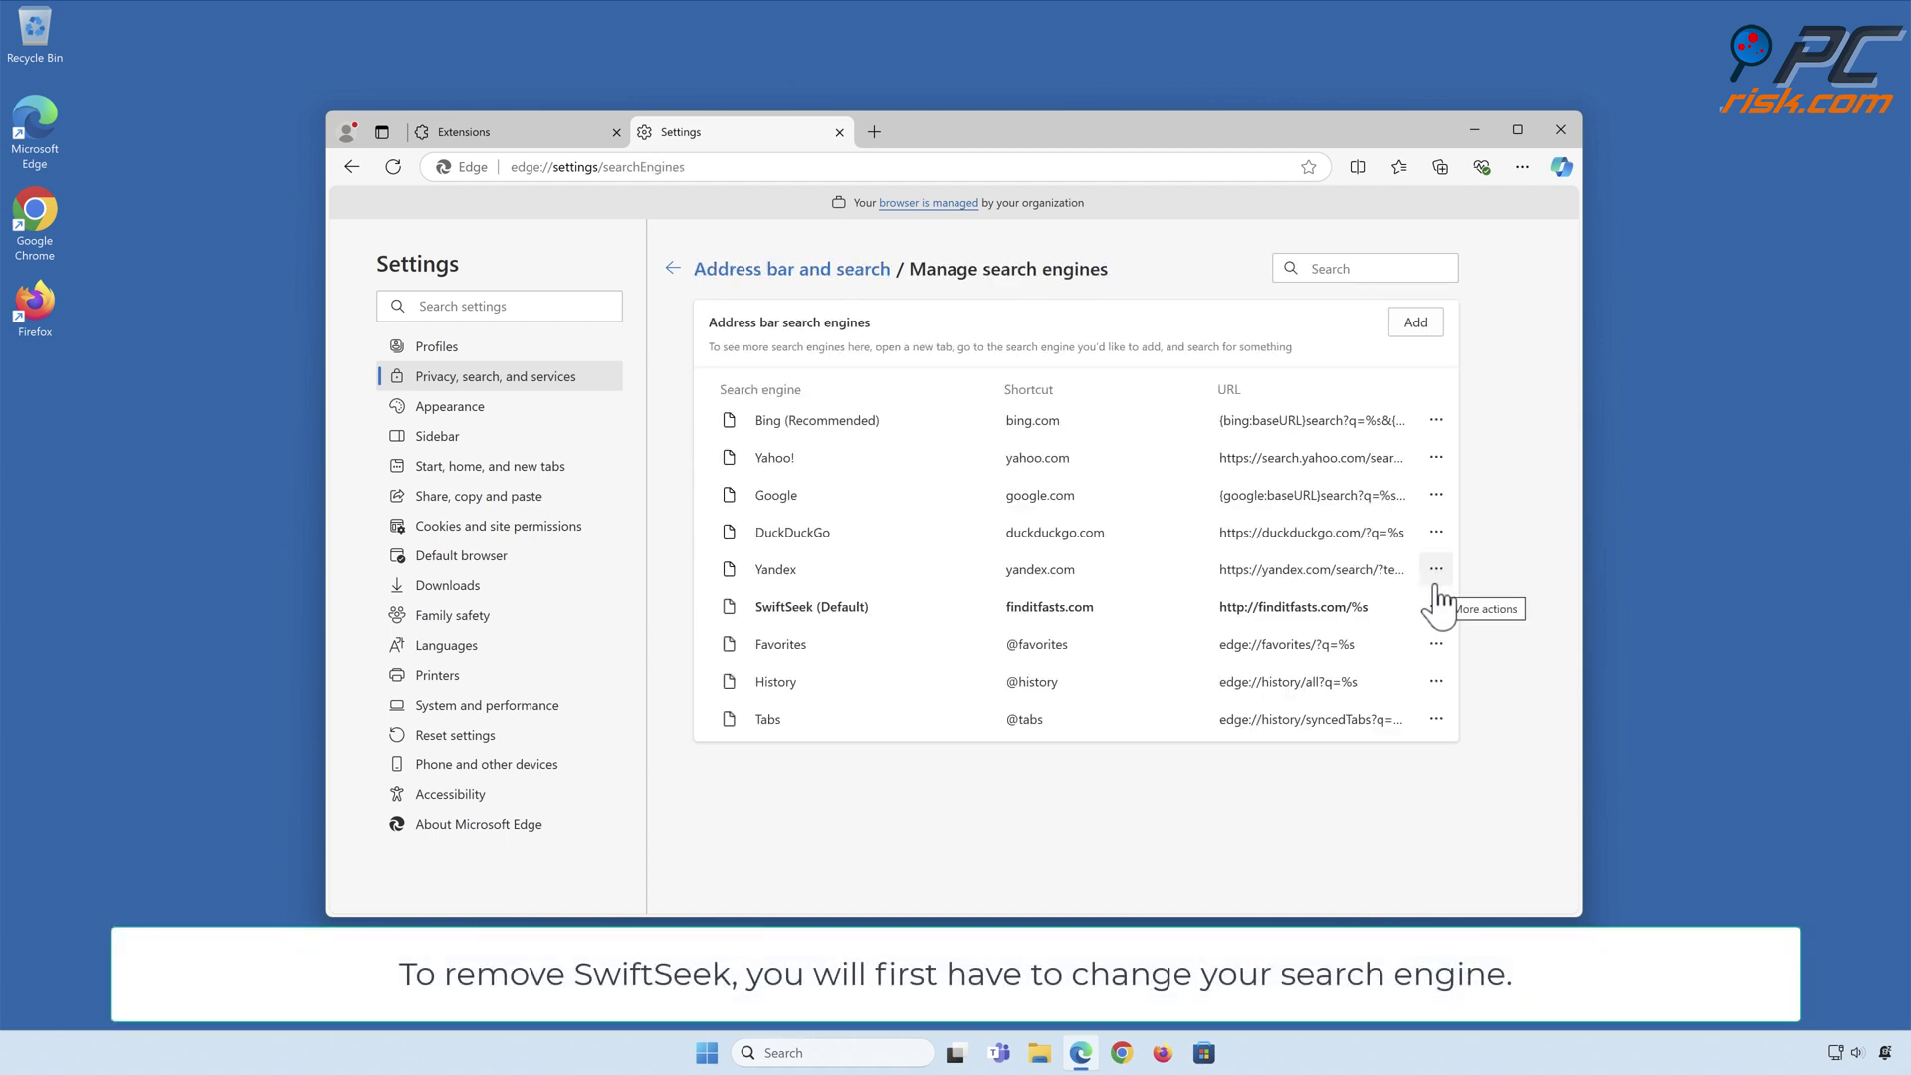
Step: Make Google Edge's default search engine and delete the SwiftSeek finditfasts.com entry
click(1438, 498)
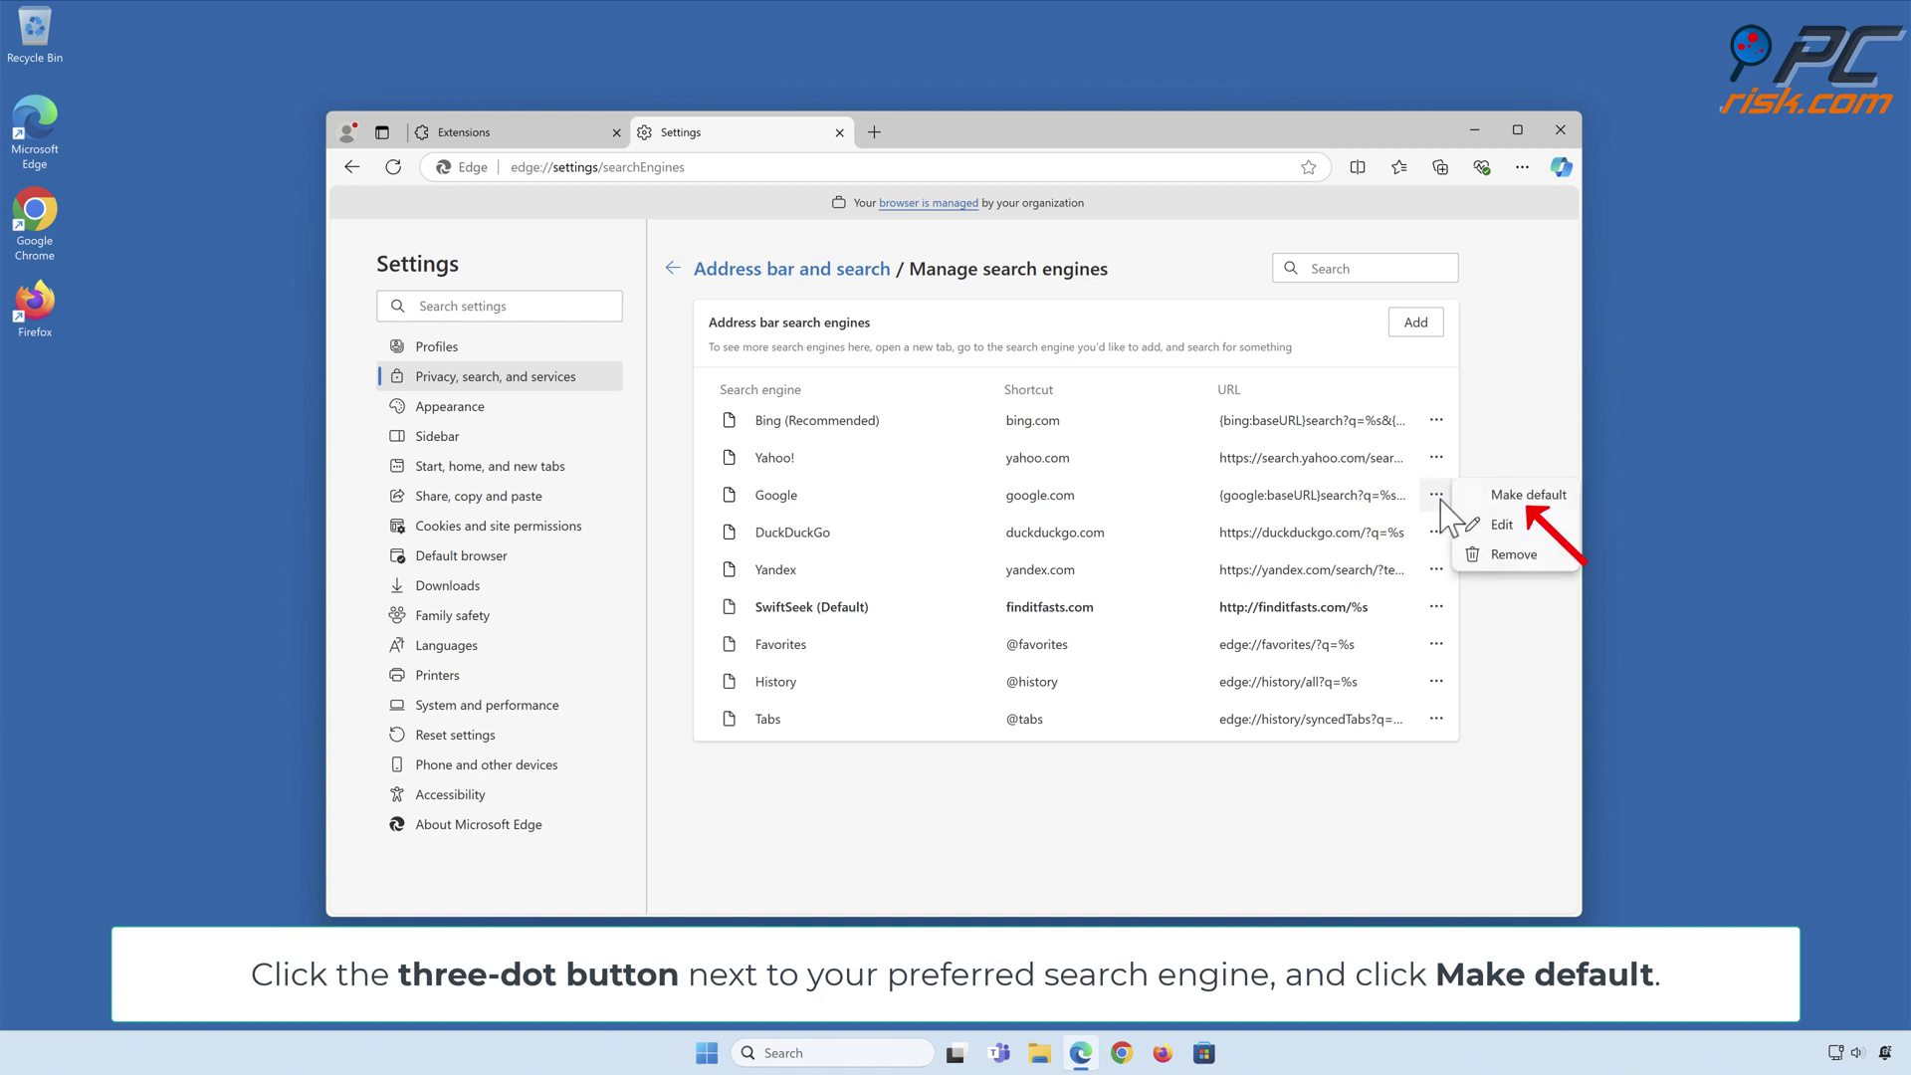
click(1526, 497)
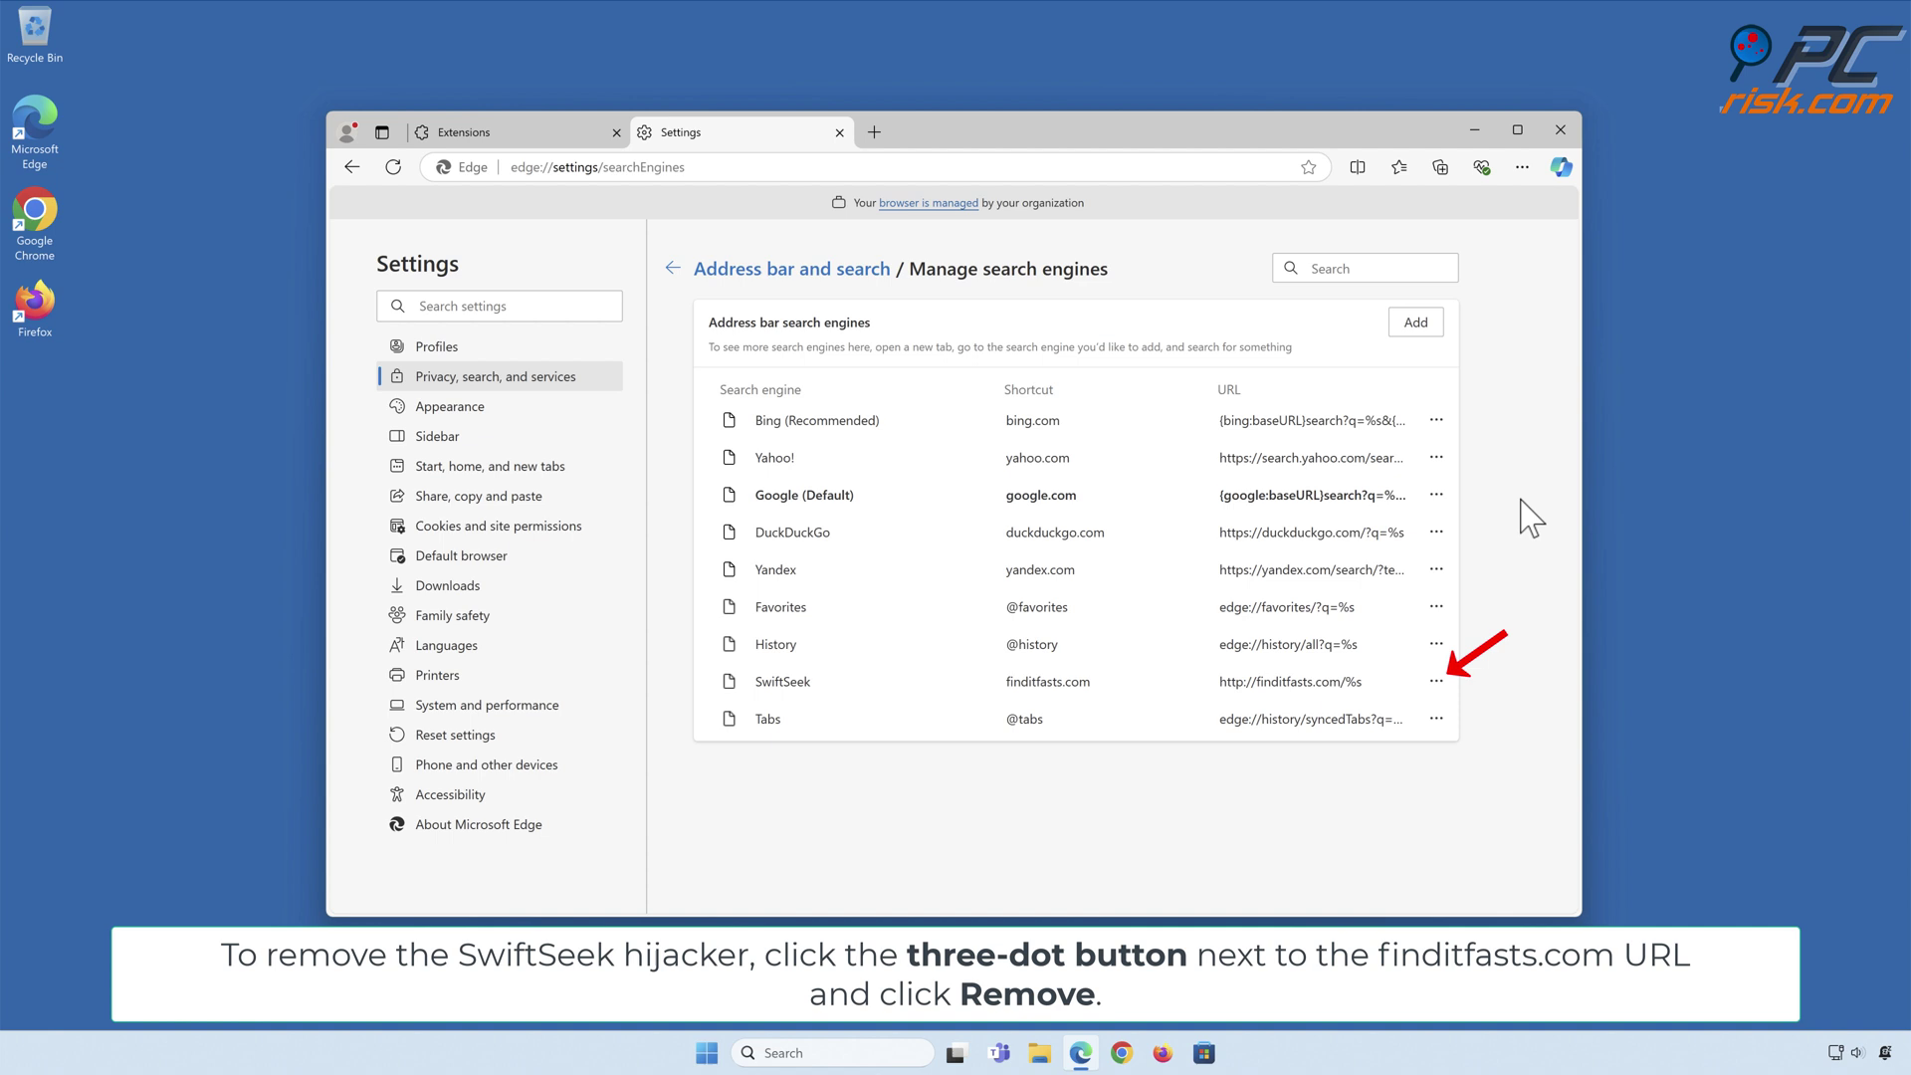
click(1436, 685)
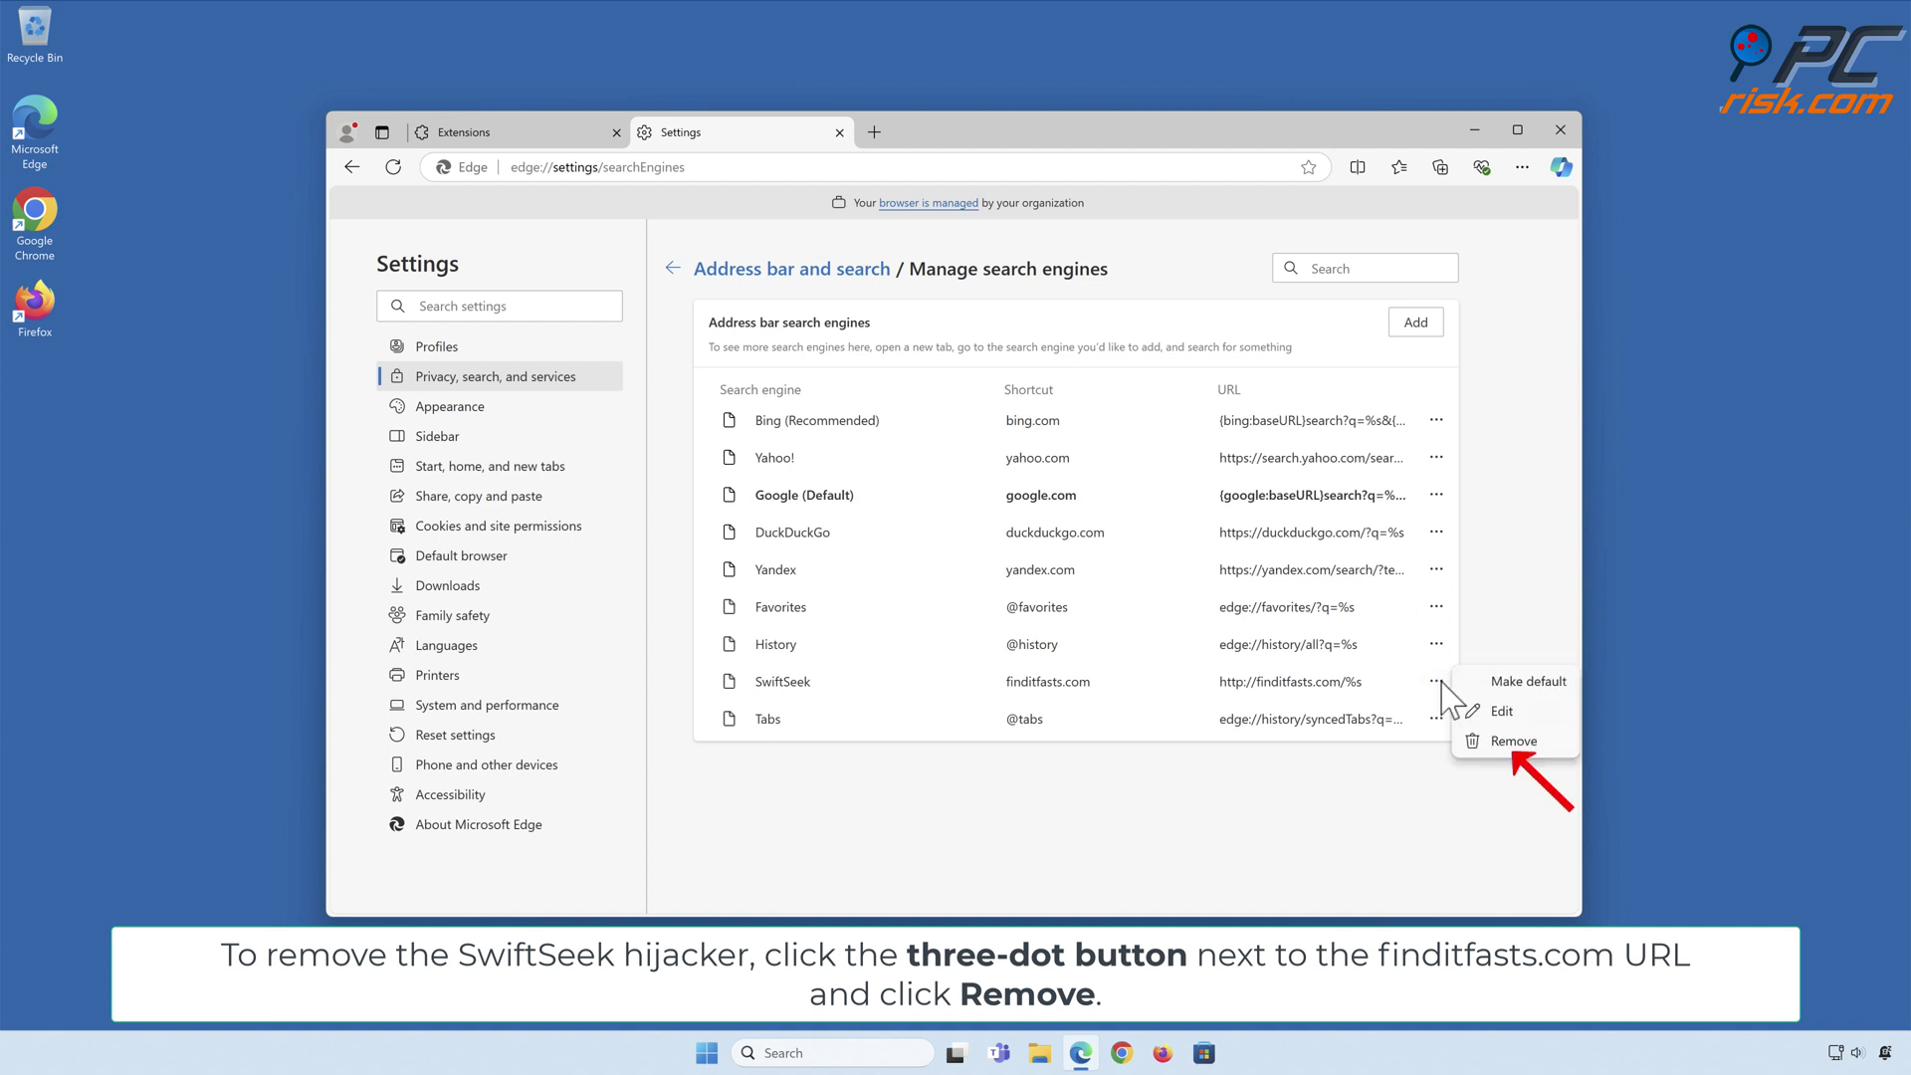
click(1515, 747)
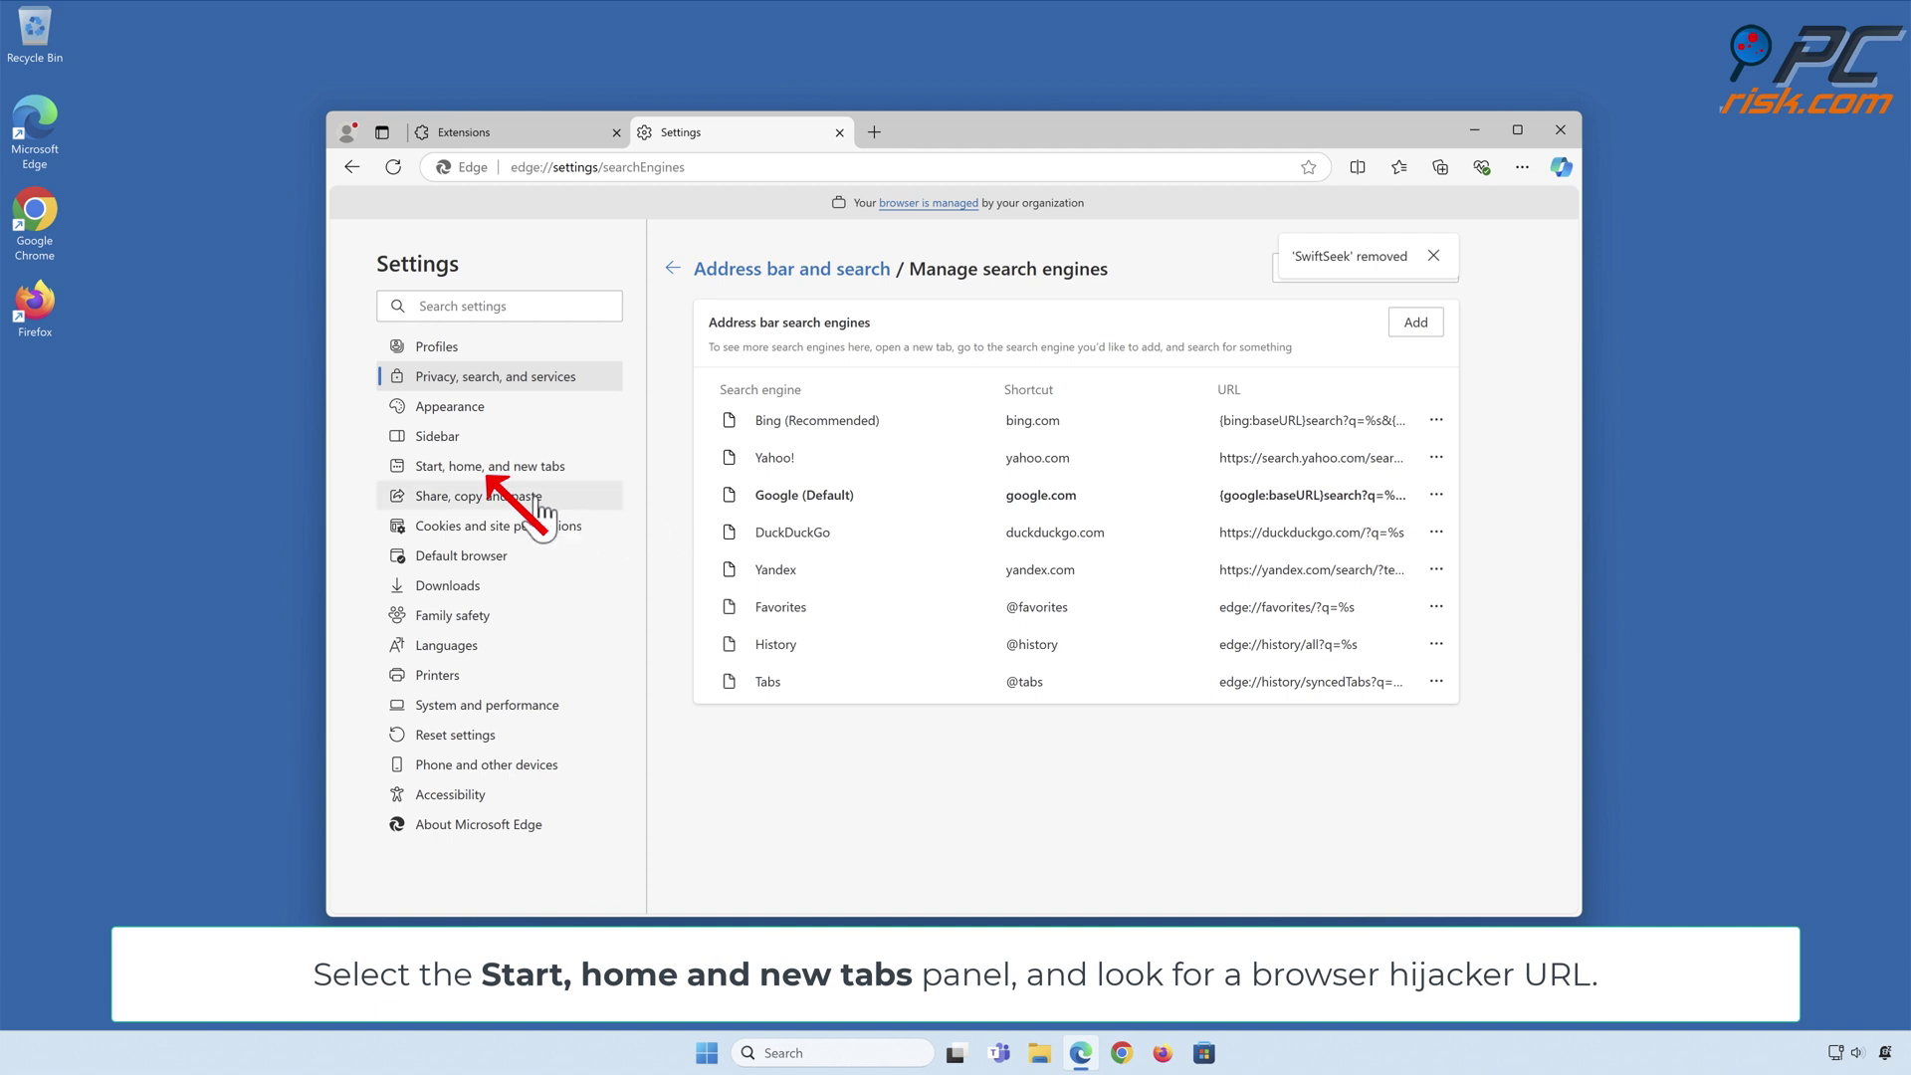
Step: Delete finditfasts.com from Edge's startup pages under Start, home, and new tabs, then close Edge
click(488, 476)
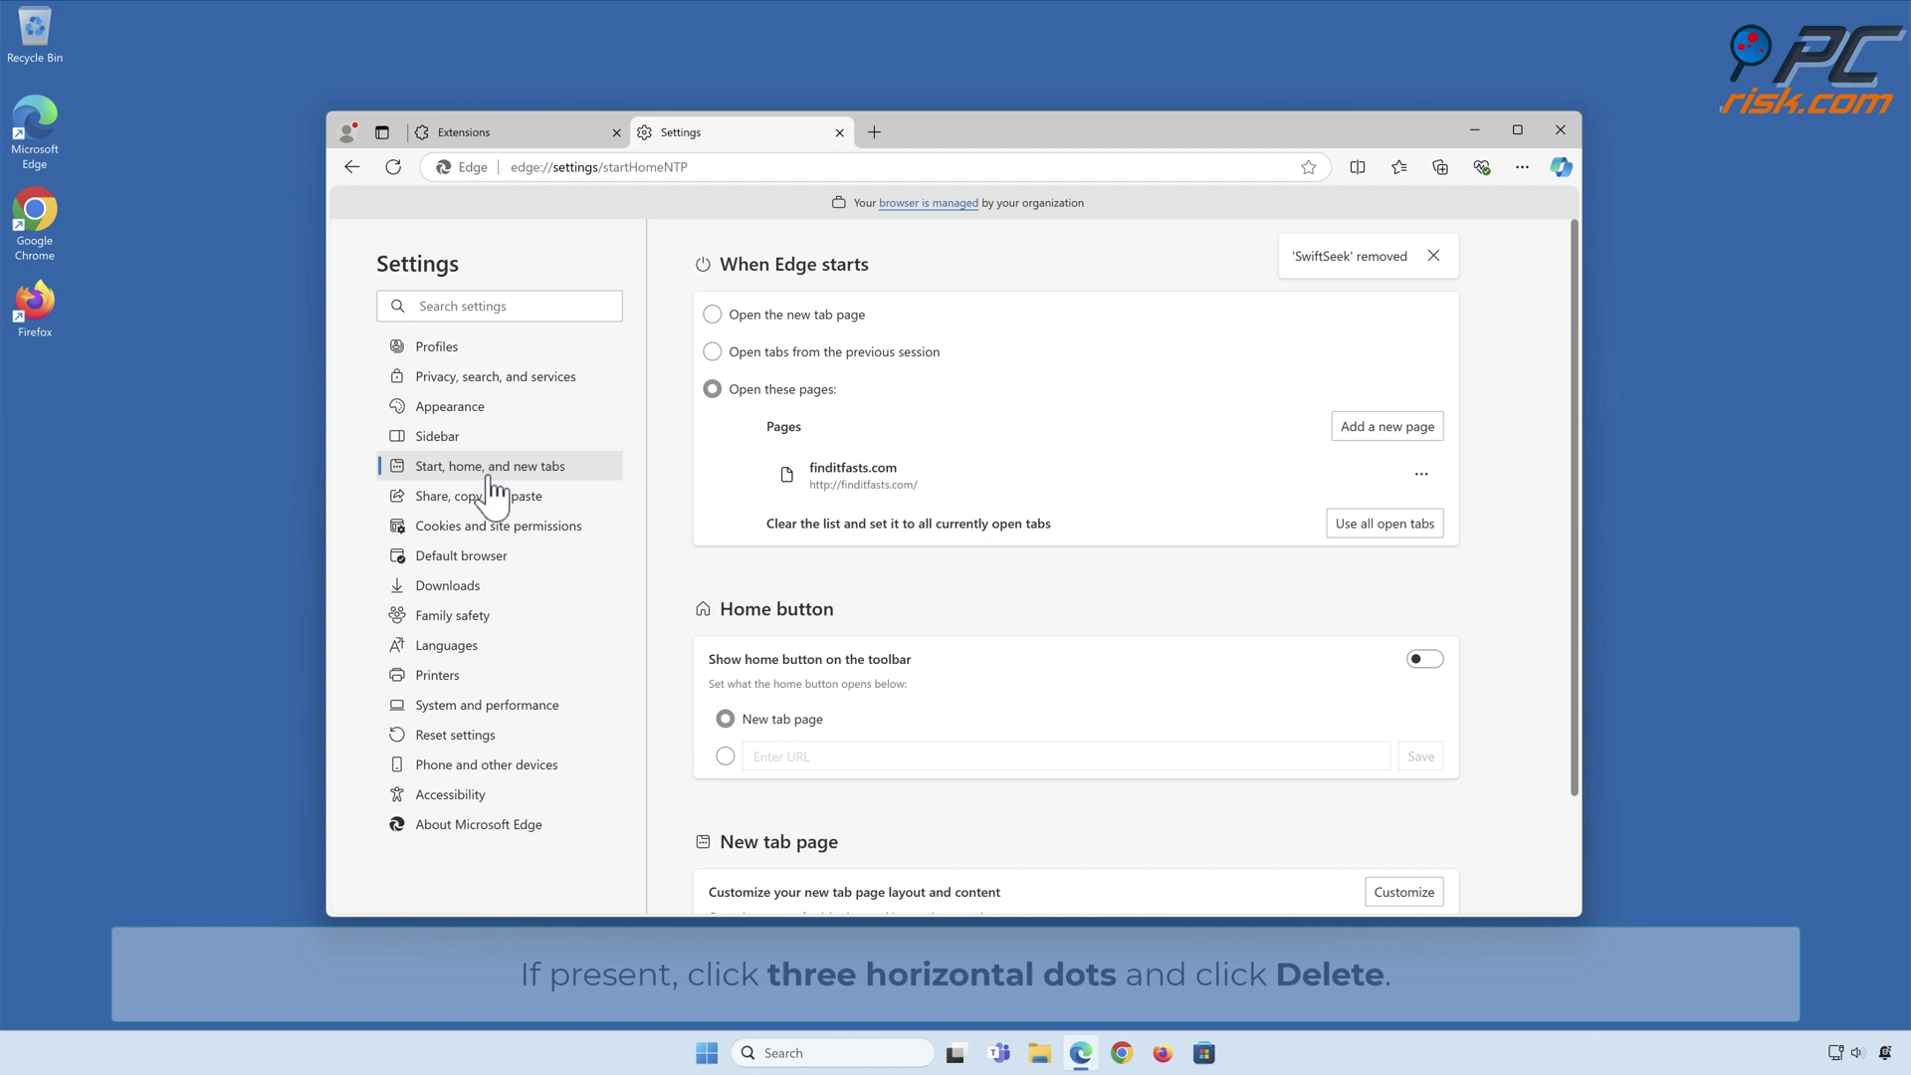
click(1425, 476)
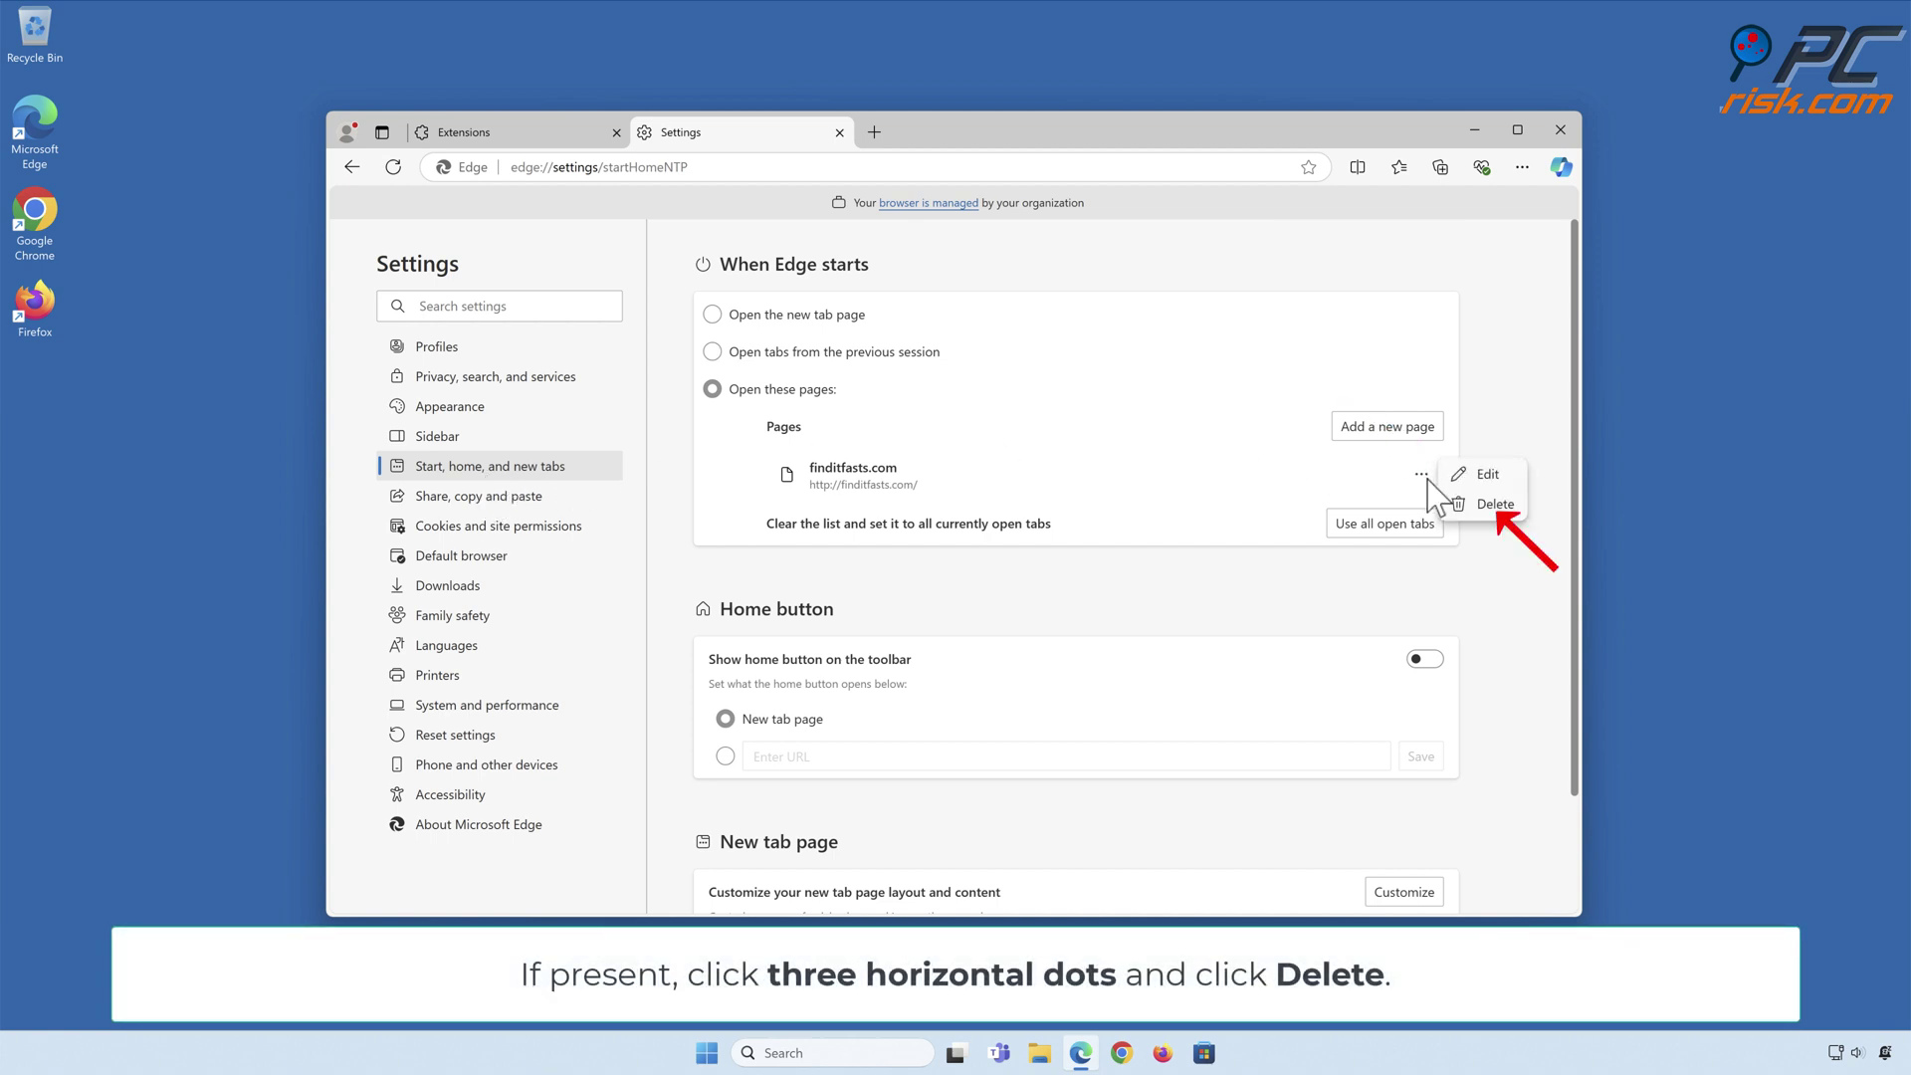
click(1492, 504)
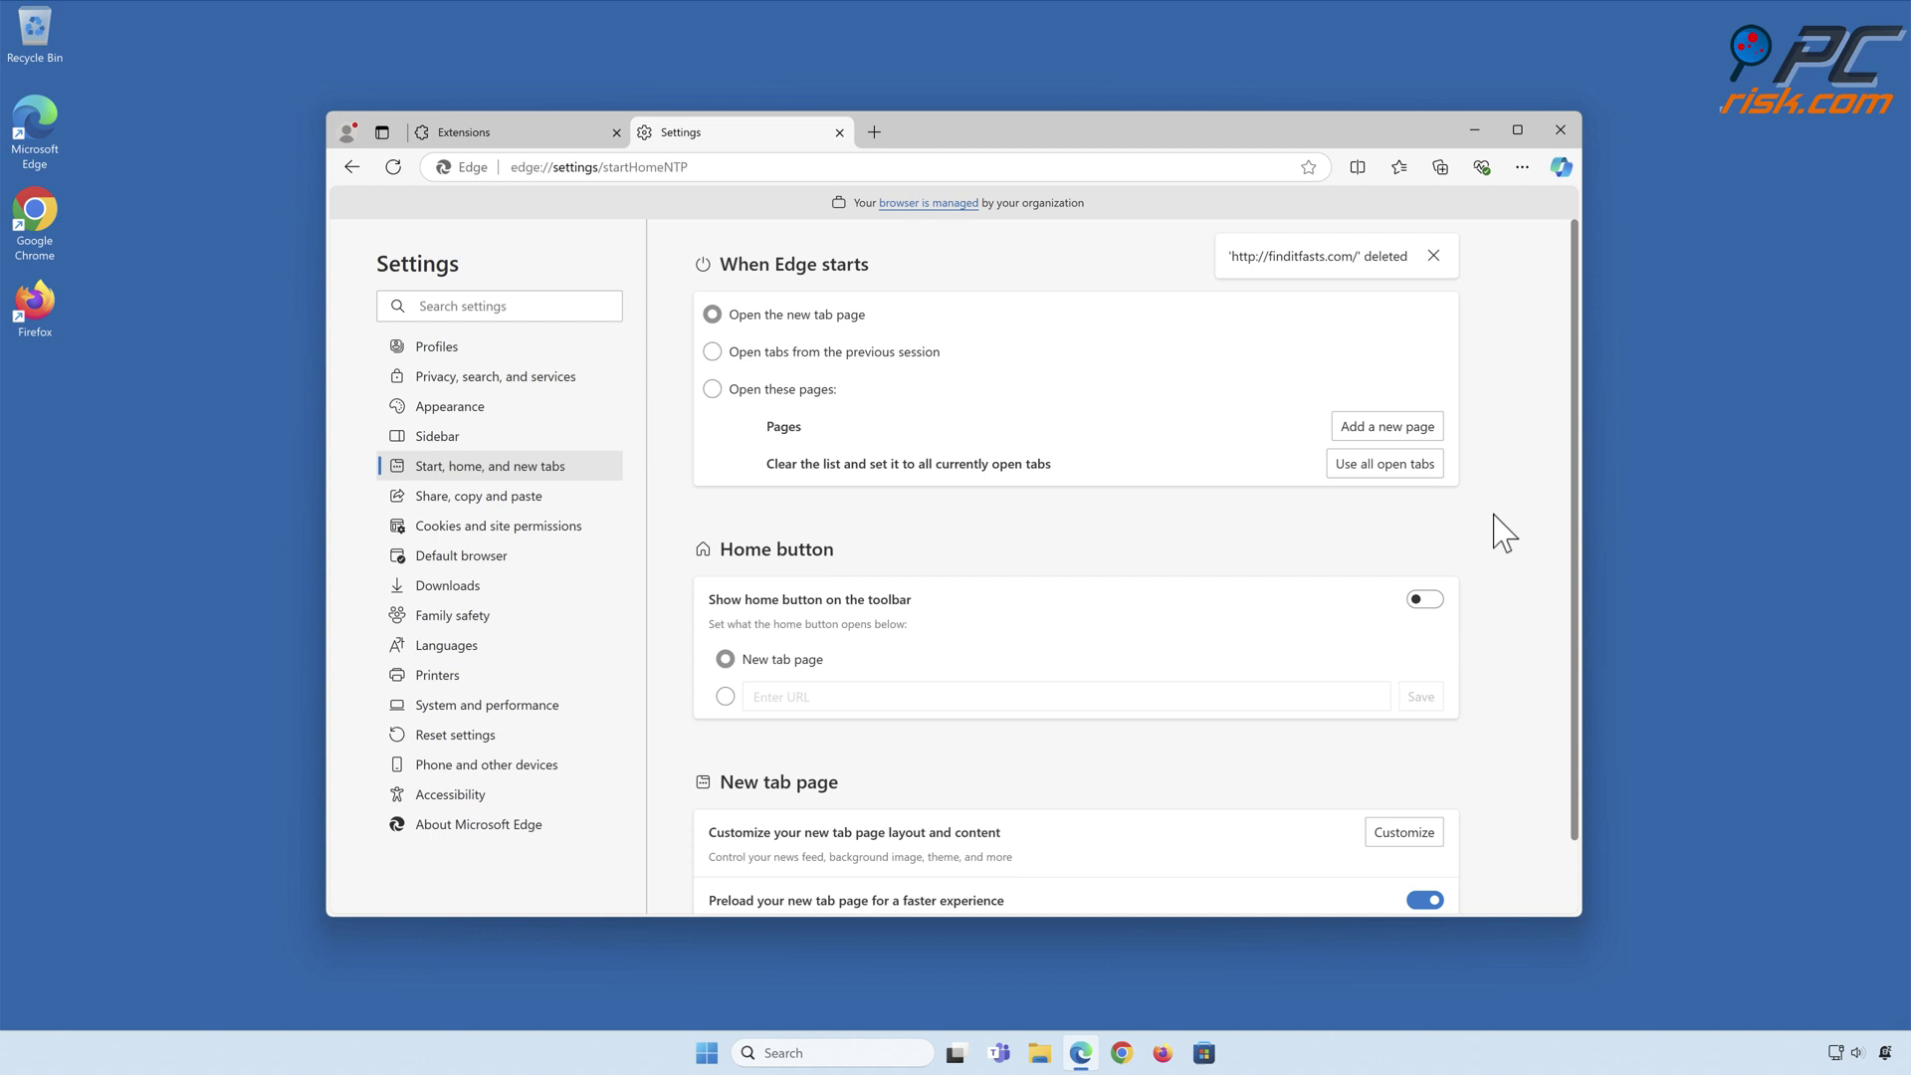
click(1560, 129)
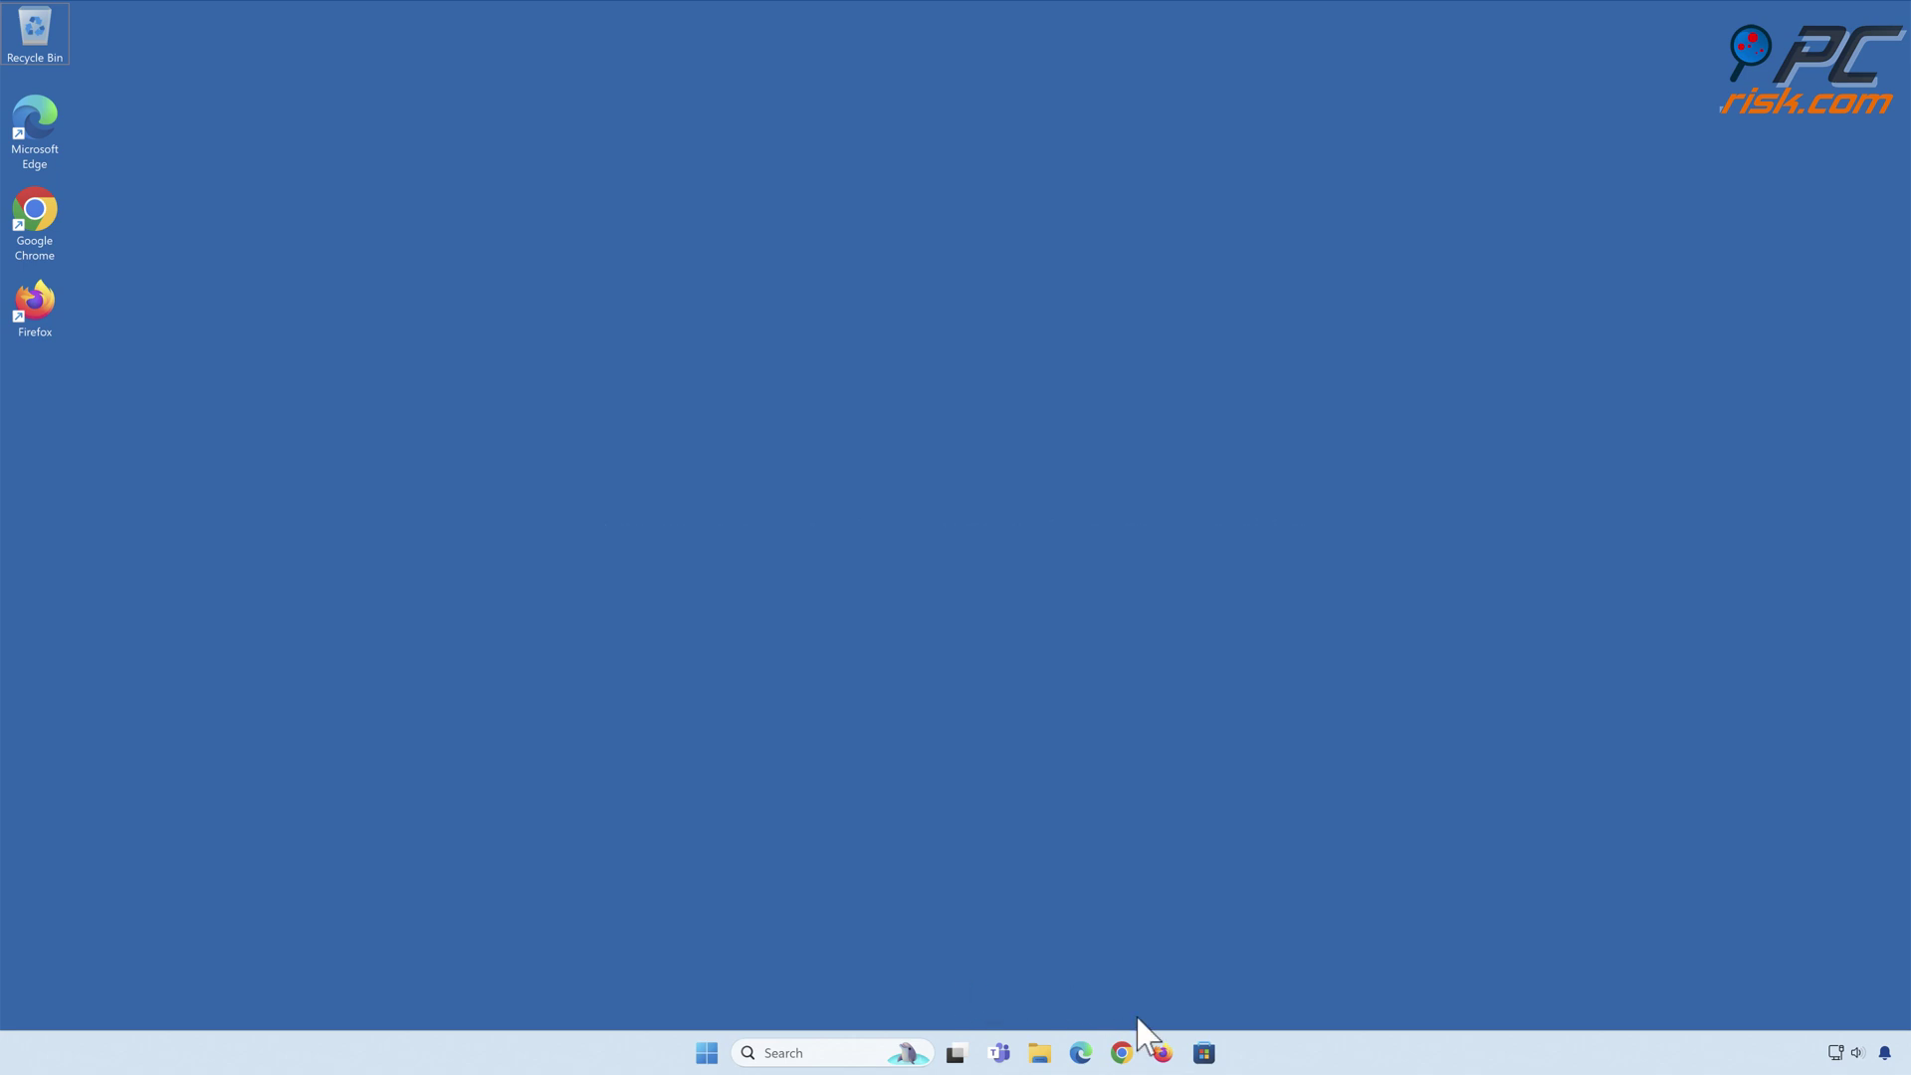
Step: Launch Firefox and remove the Safe Browsing extension from the Add-ons and themes manager
click(1162, 1054)
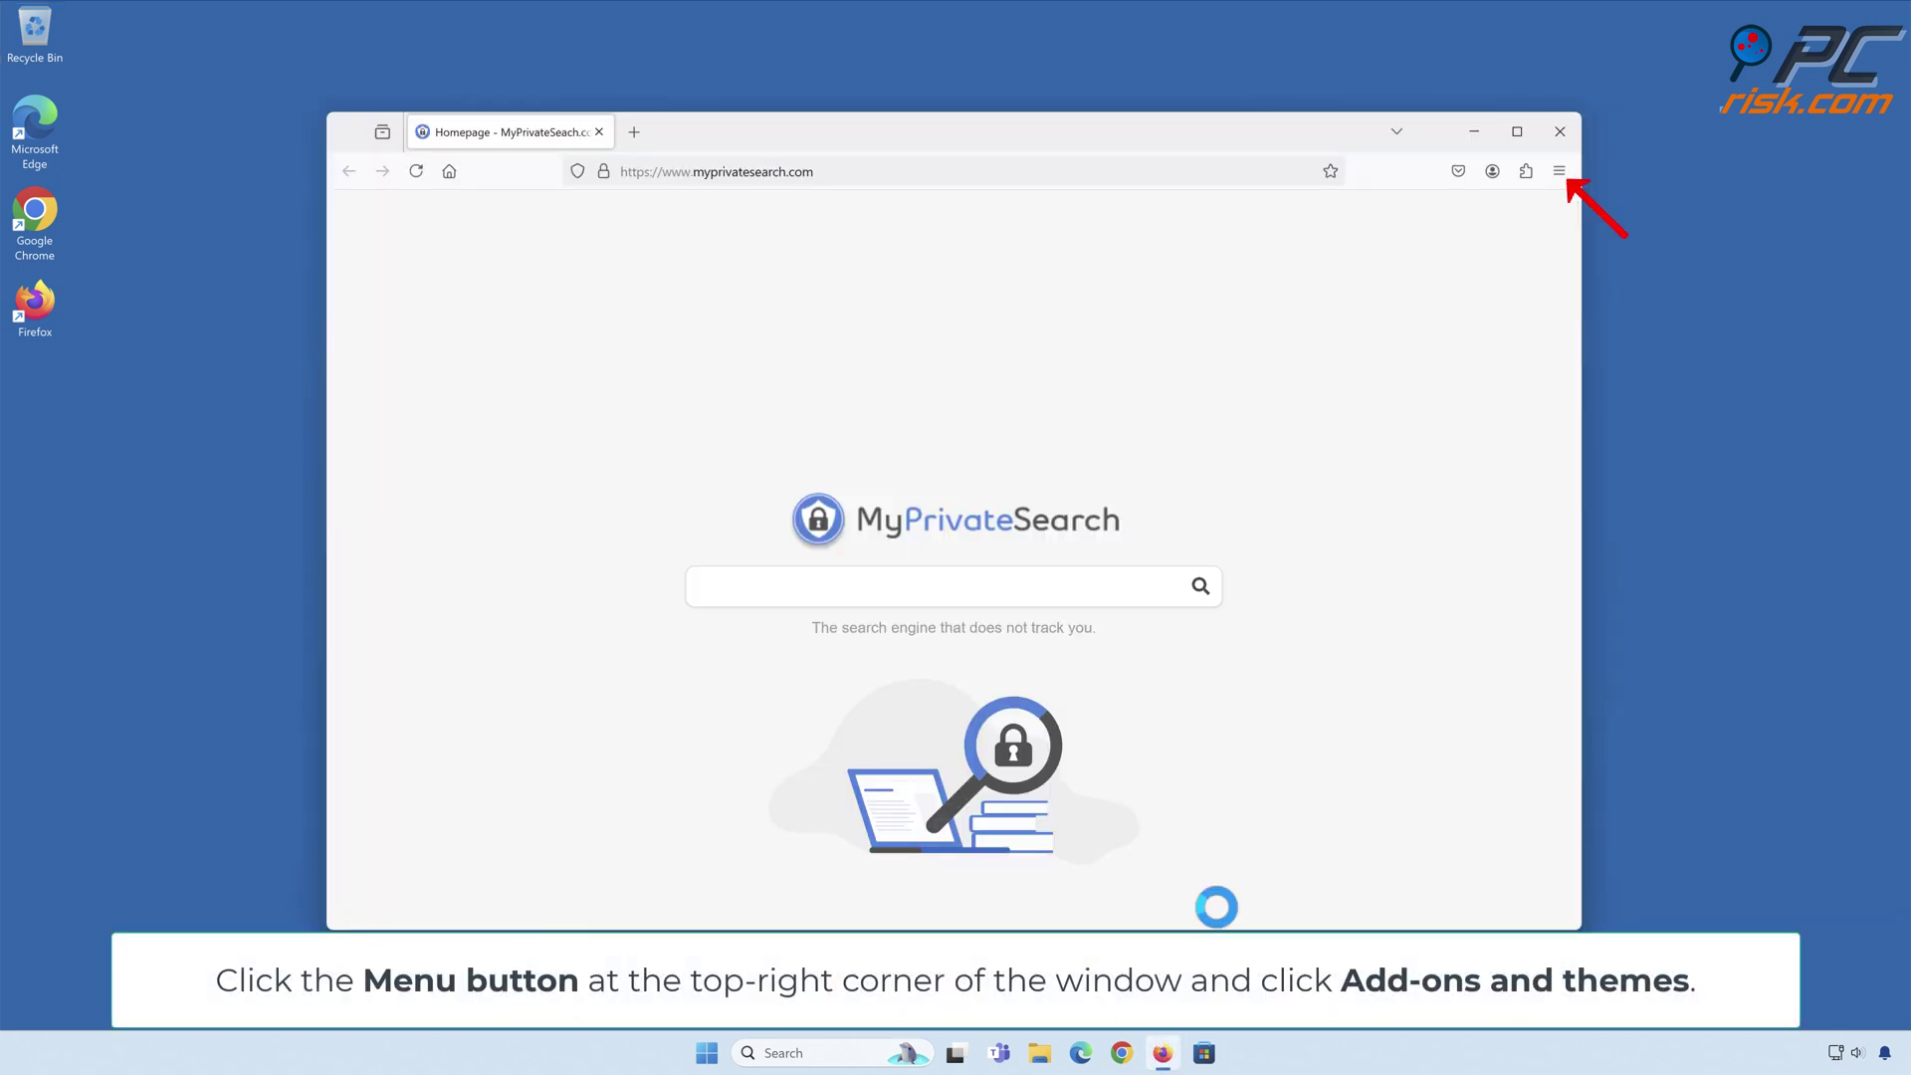
click(1559, 171)
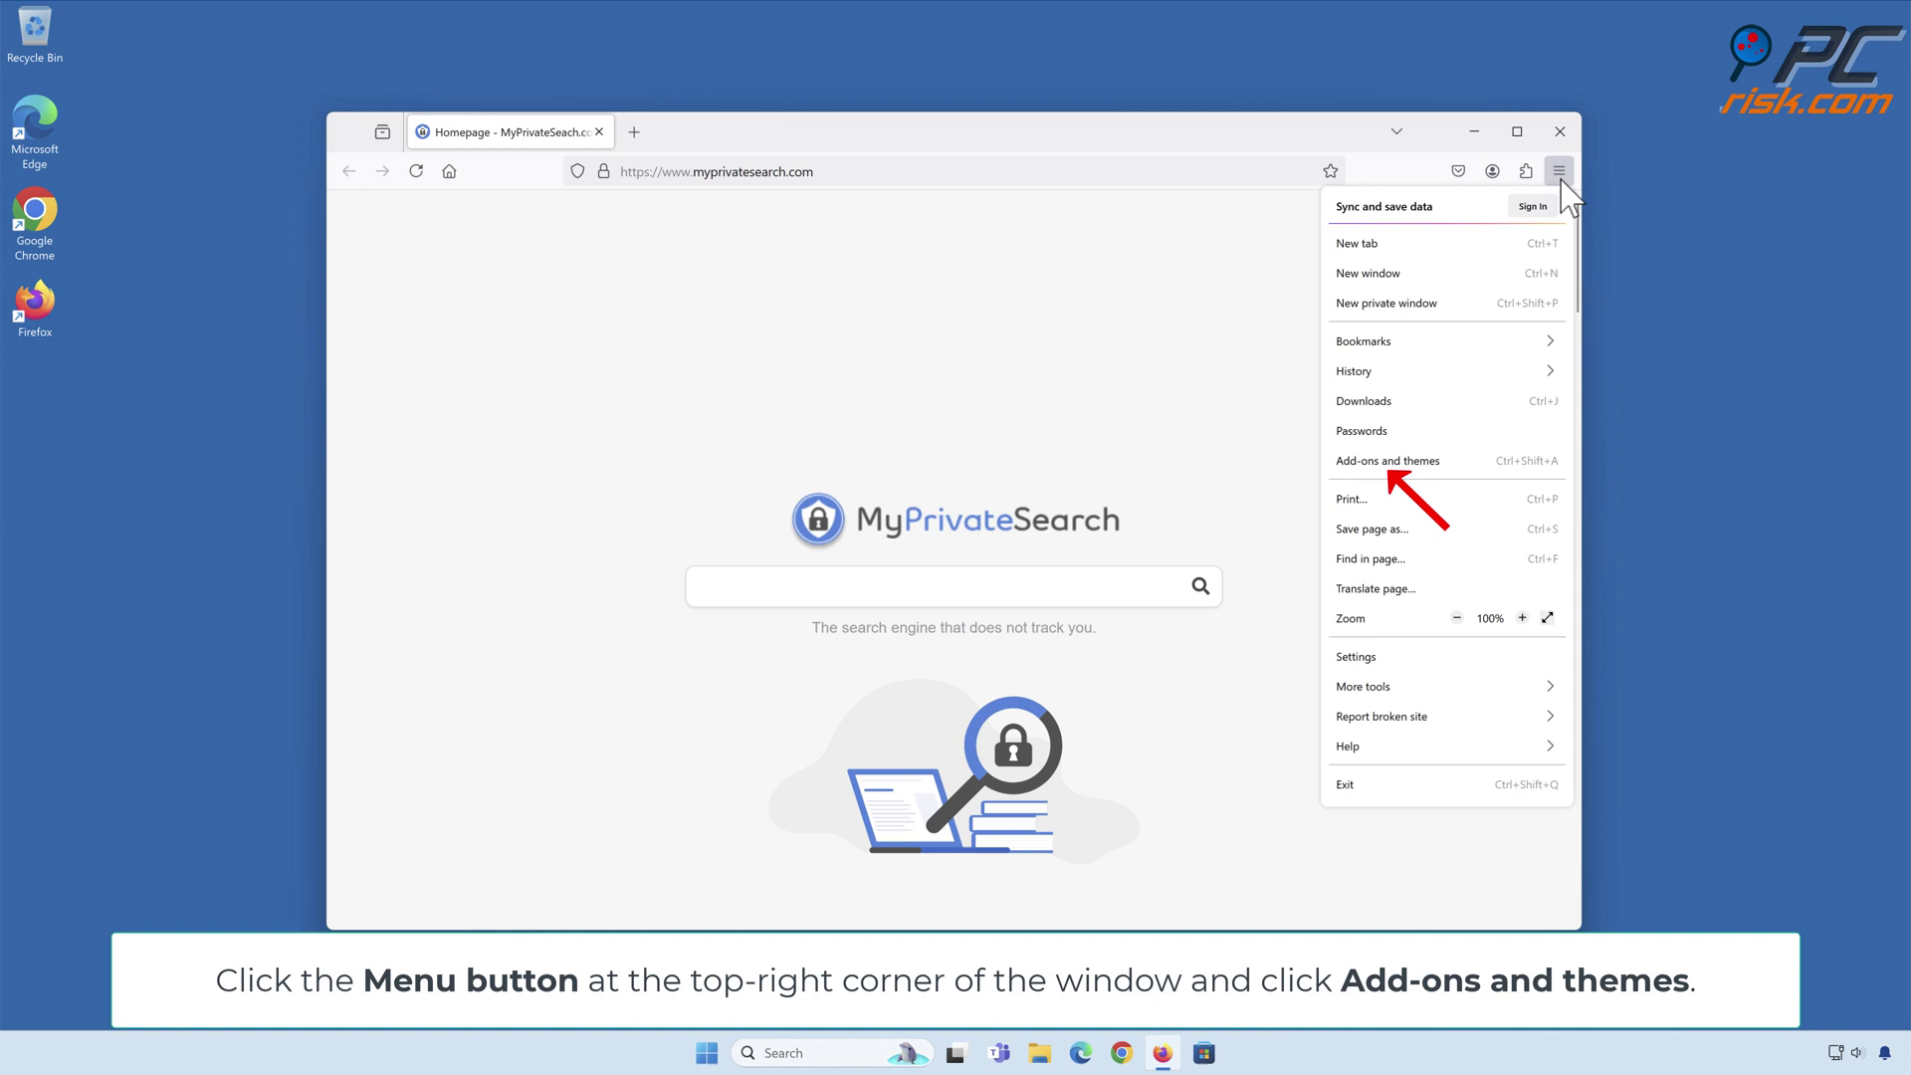
click(1391, 466)
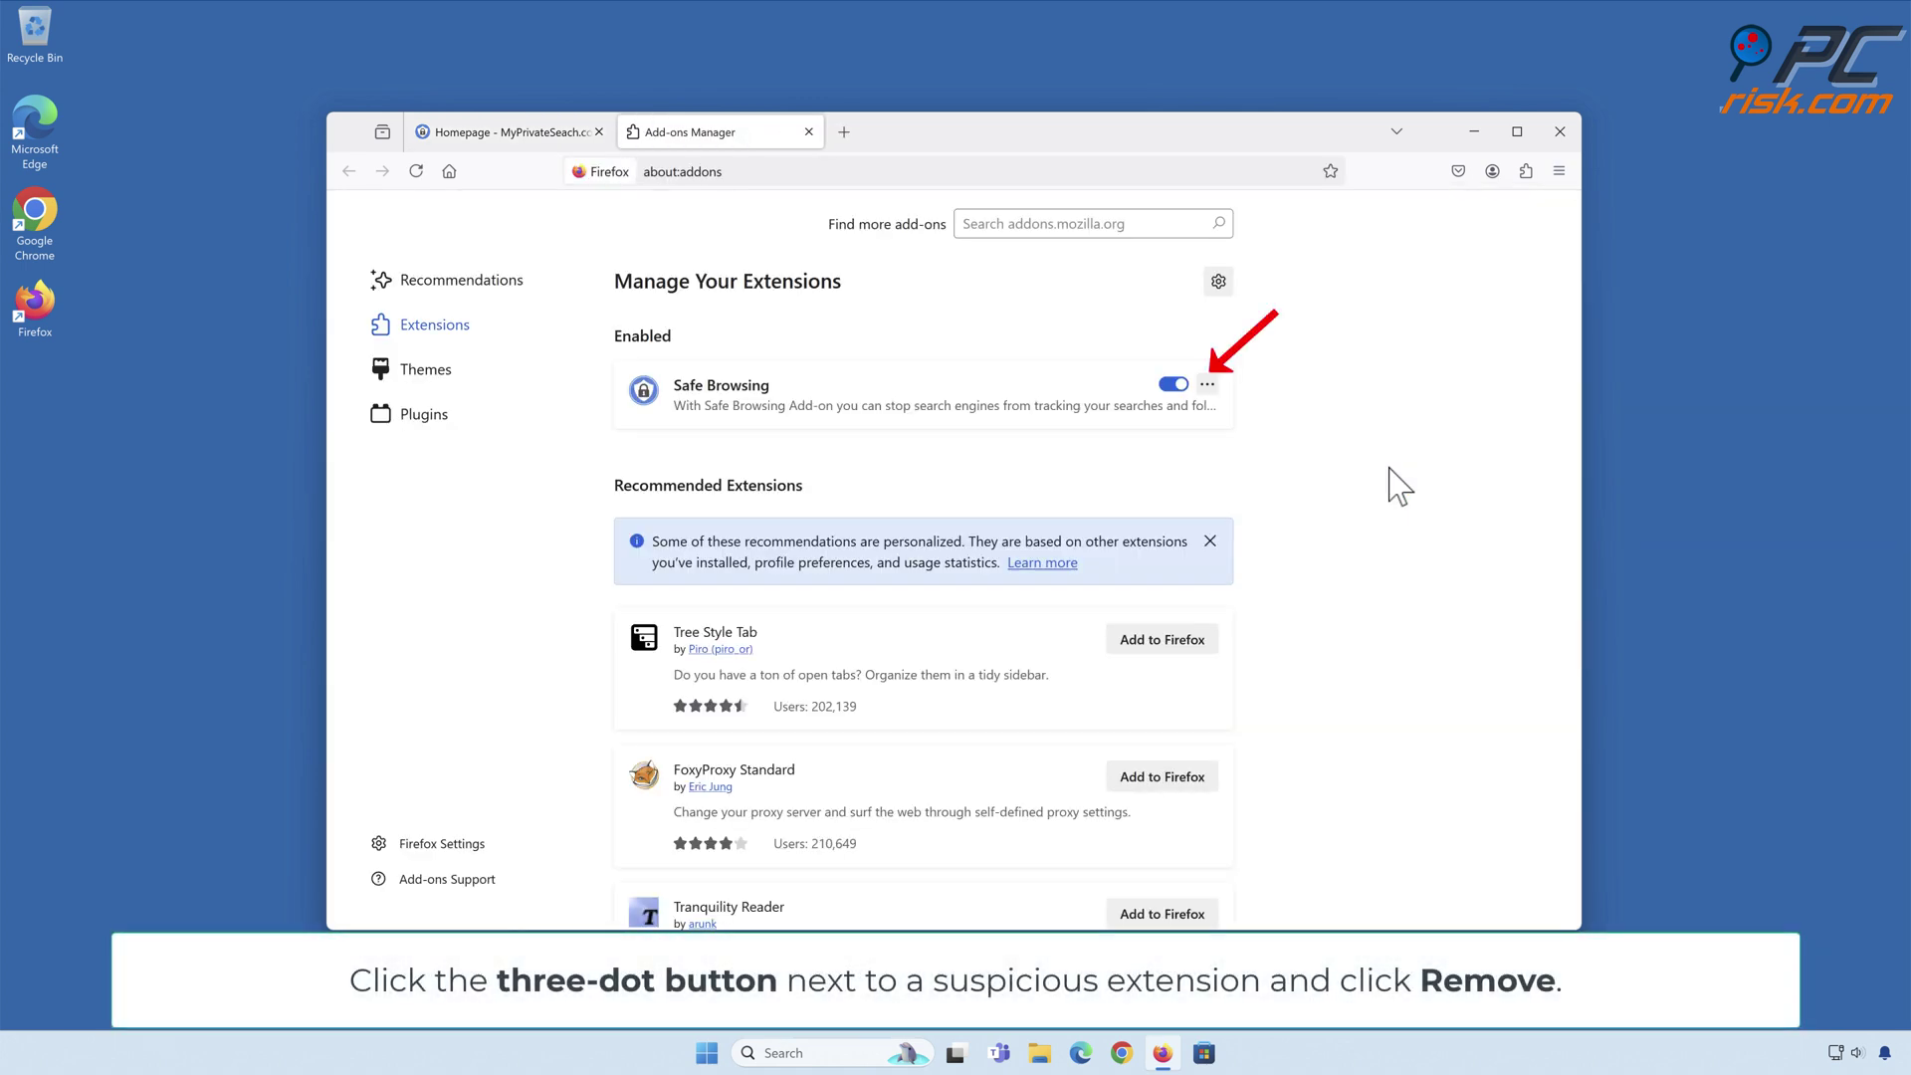
click(1208, 387)
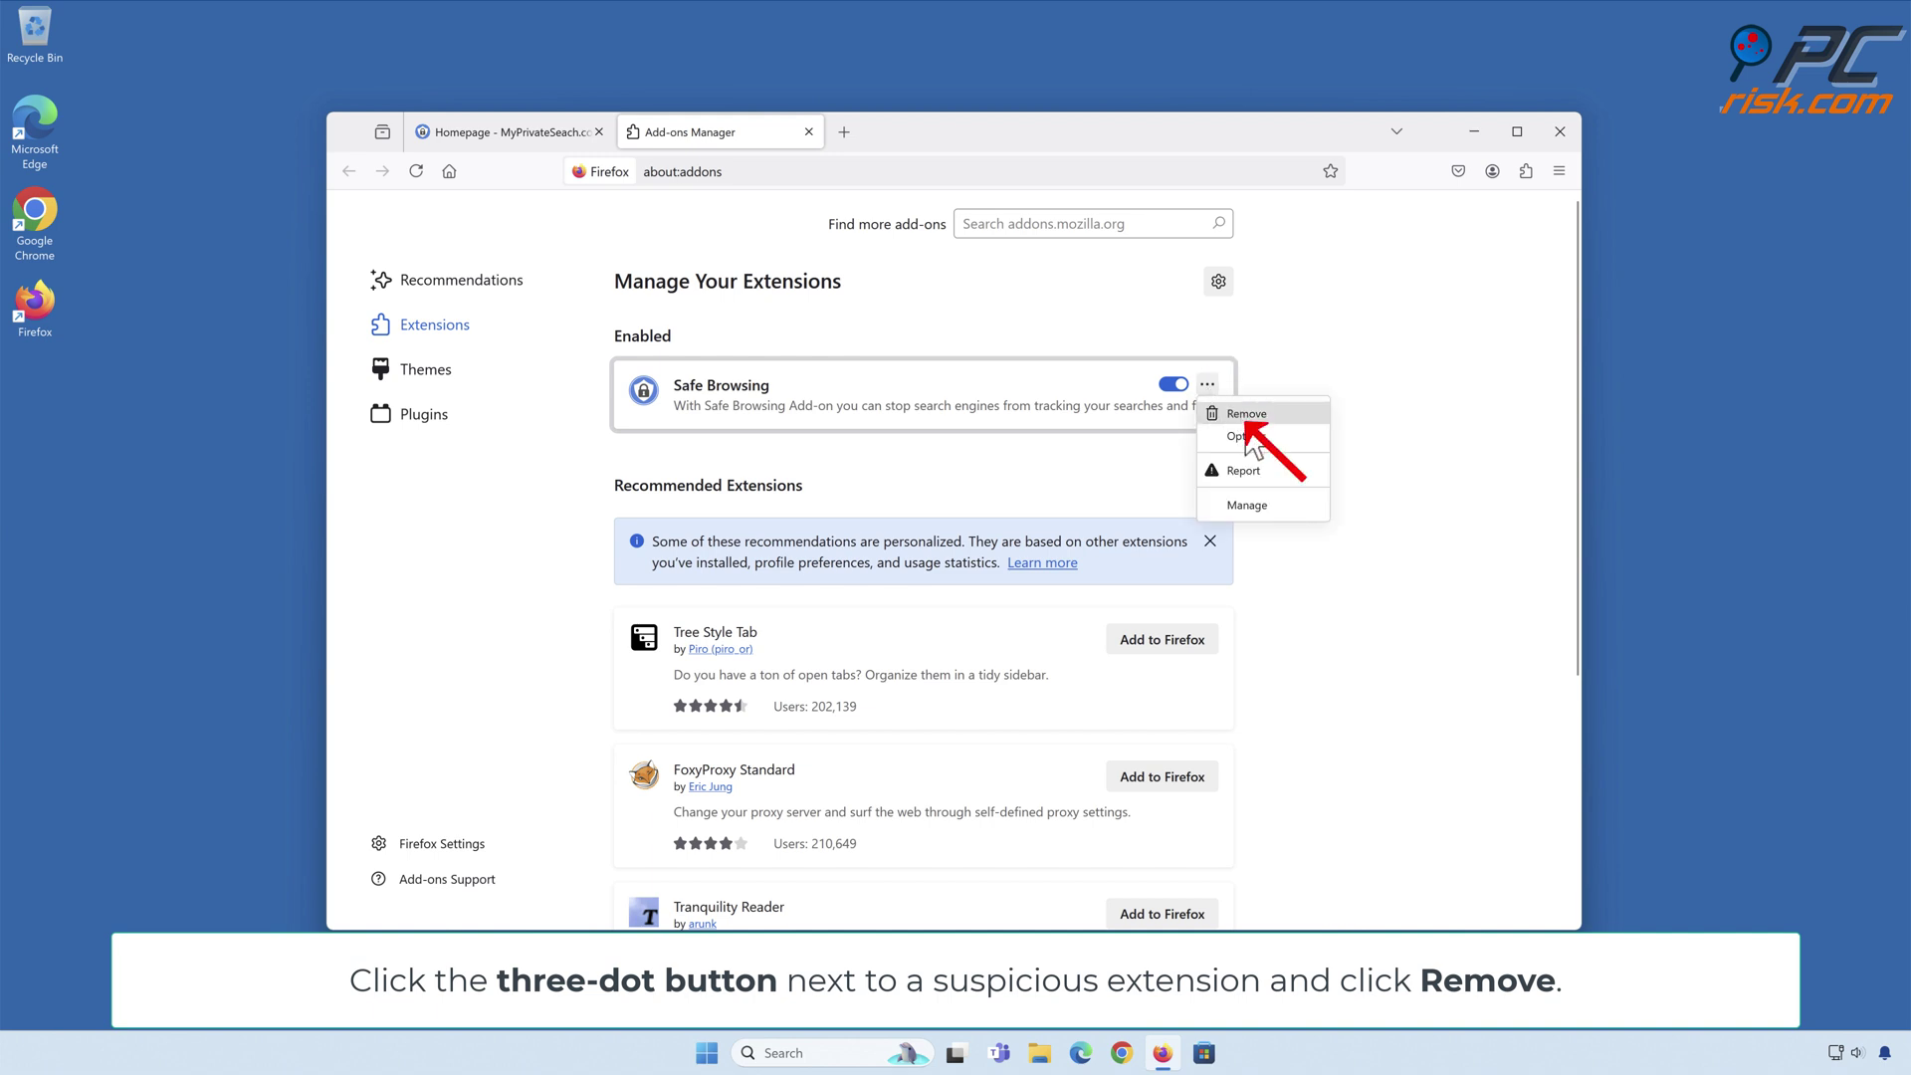
click(1246, 417)
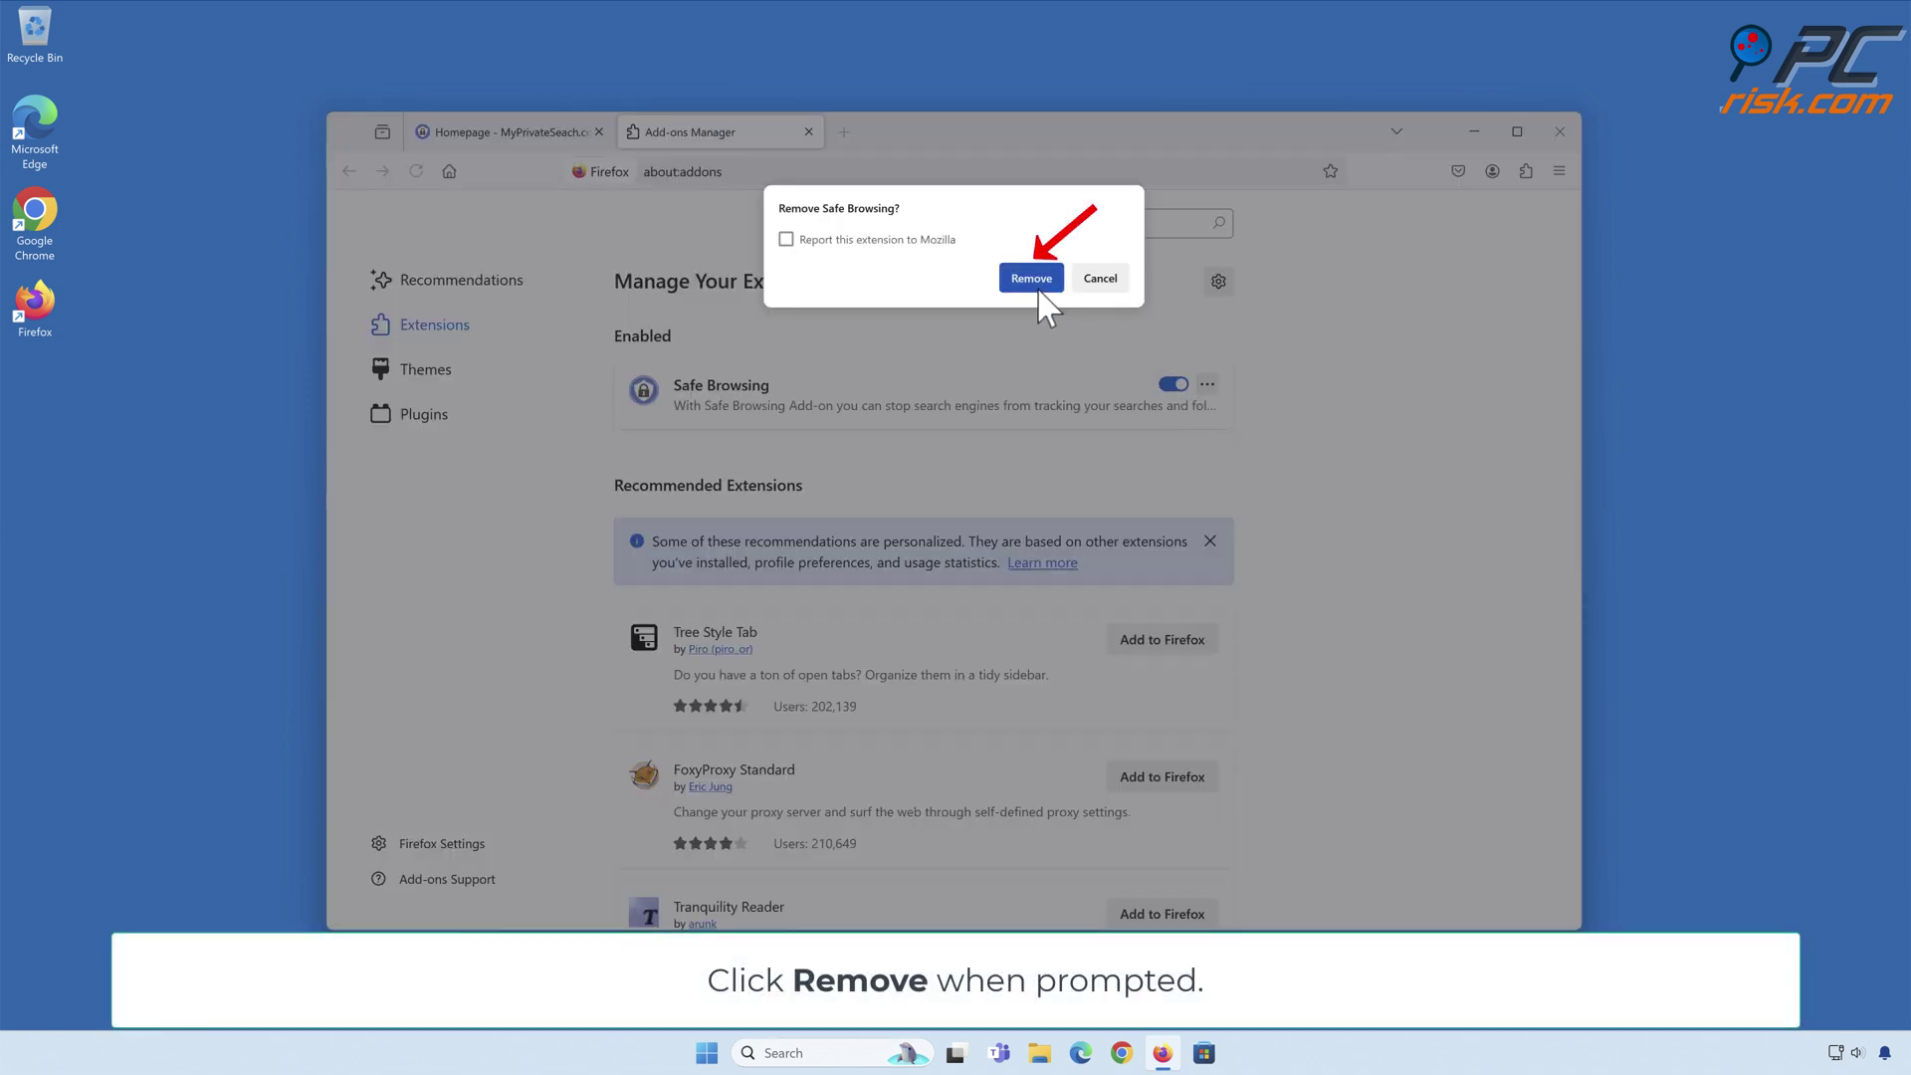
Step: Confirm the extension removal and make Google Firefox's default search engine in Settings
click(1032, 285)
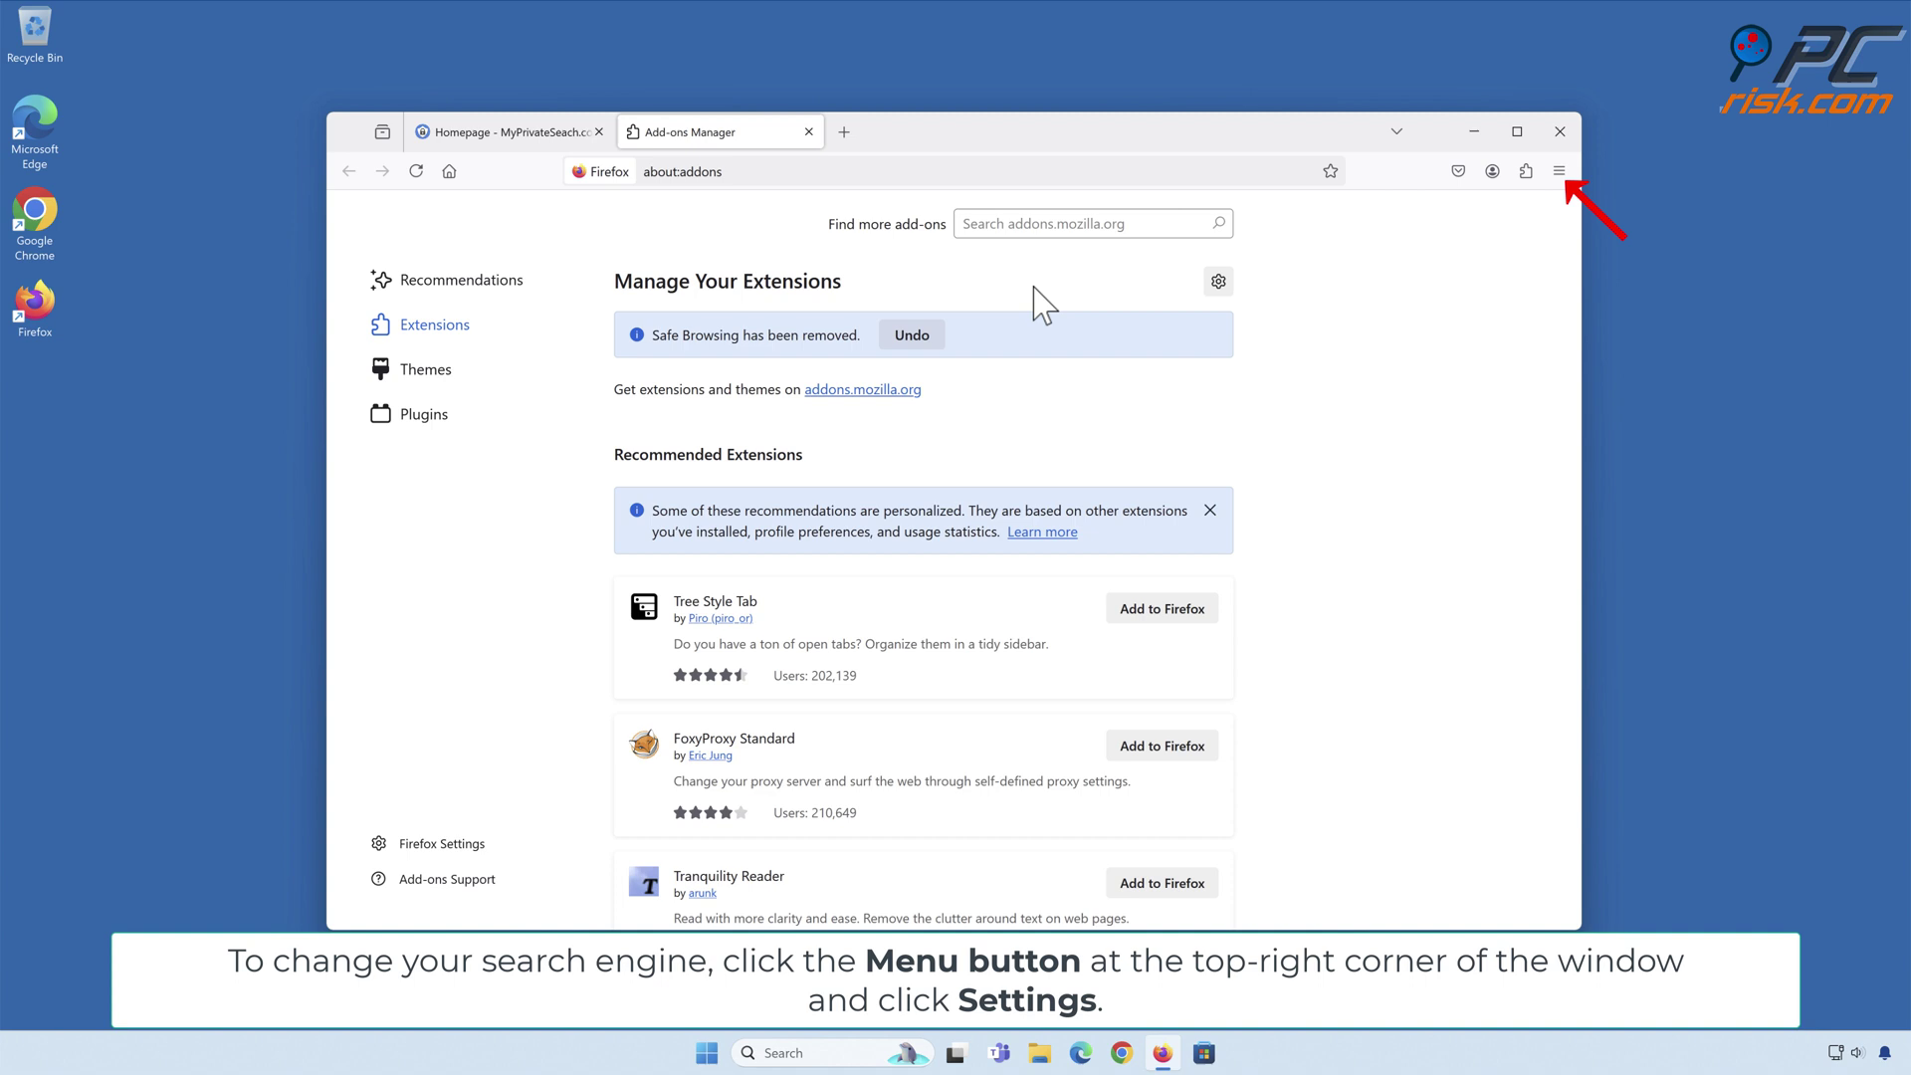
click(1558, 174)
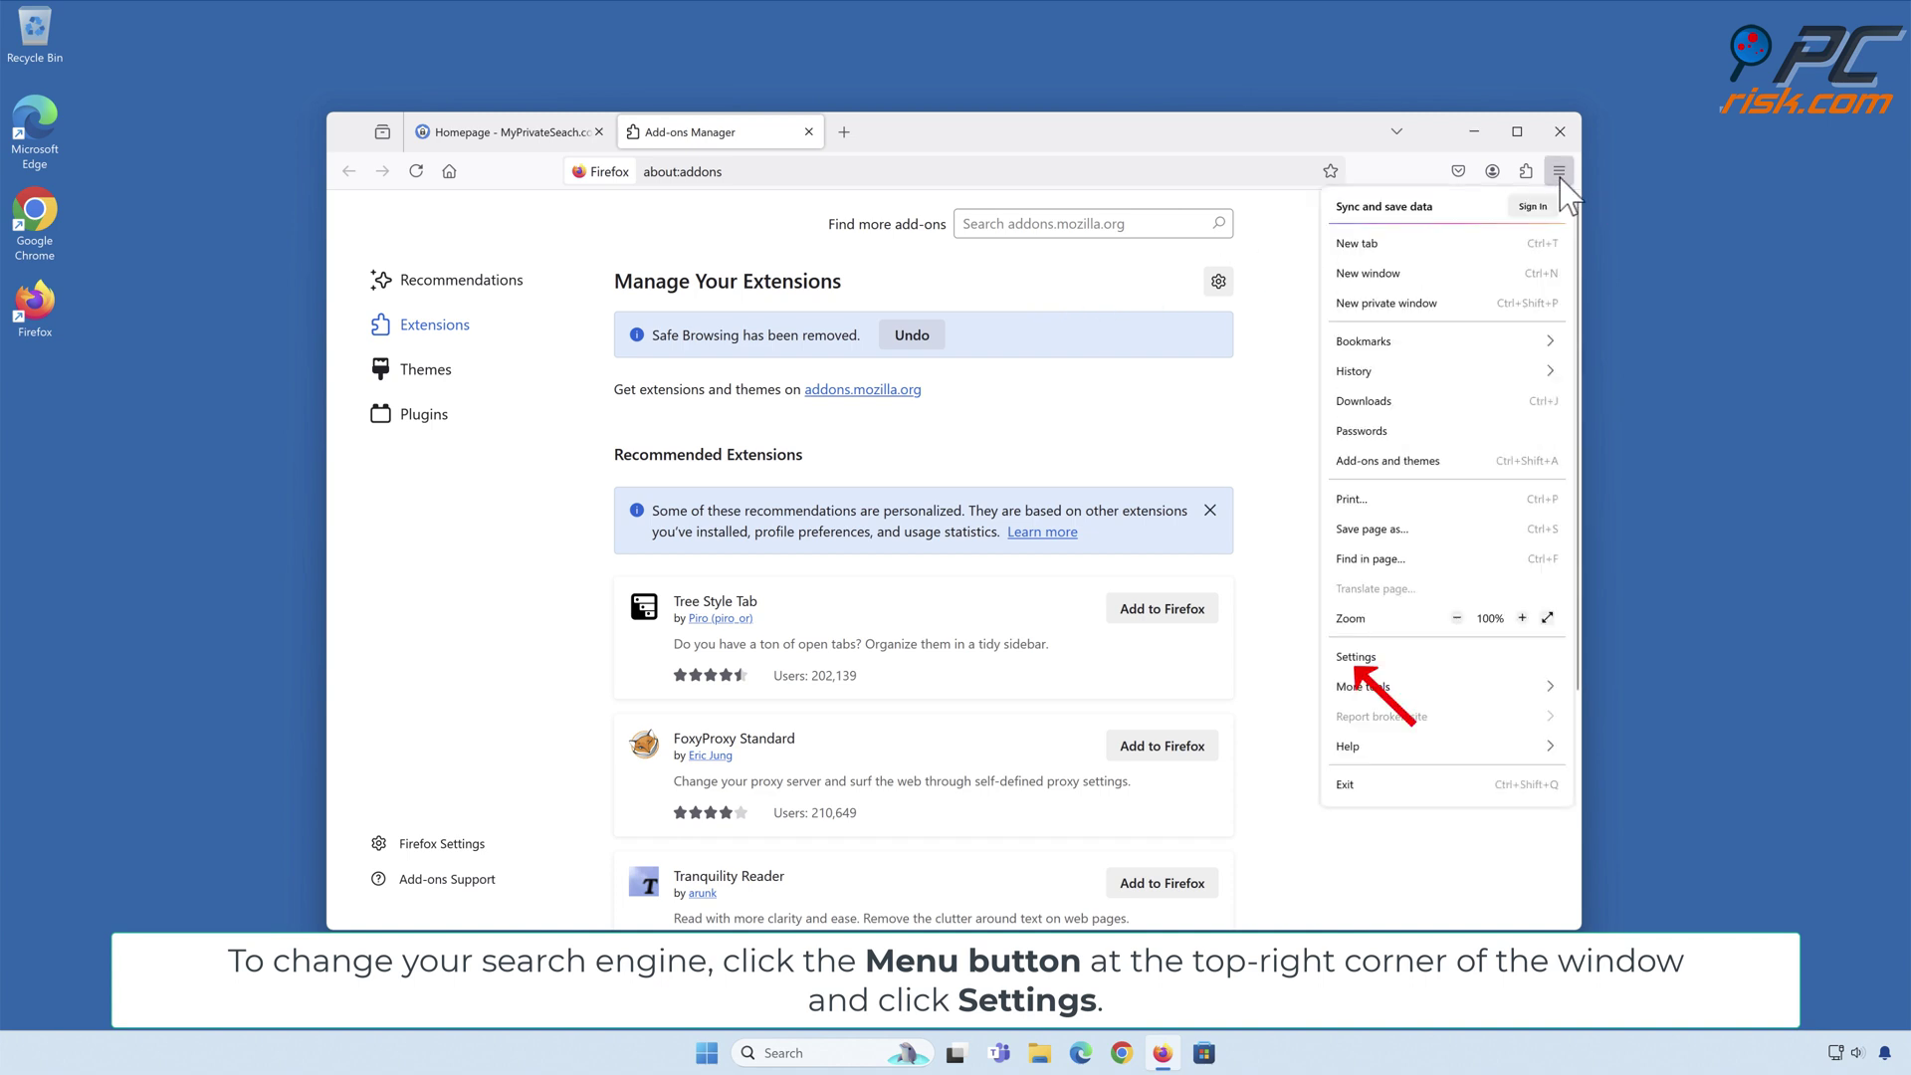
click(1357, 660)
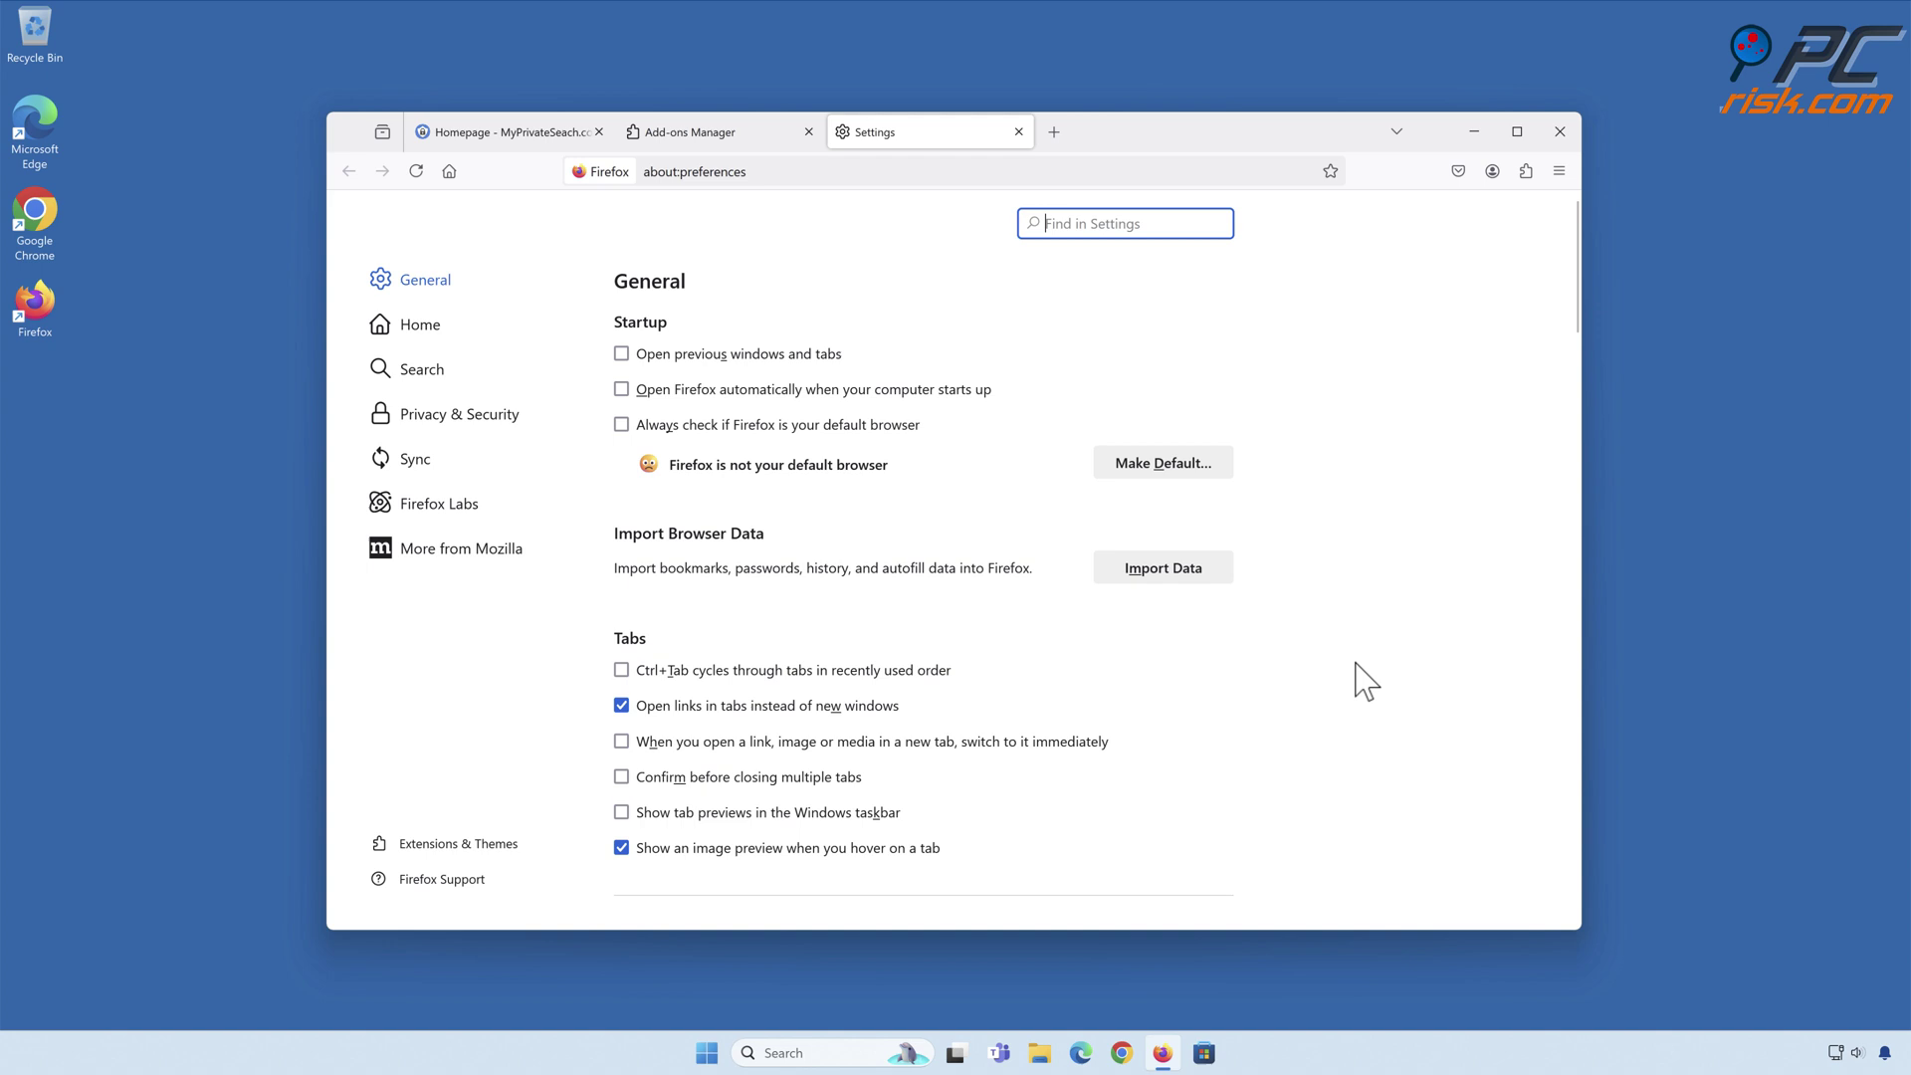
click(426, 392)
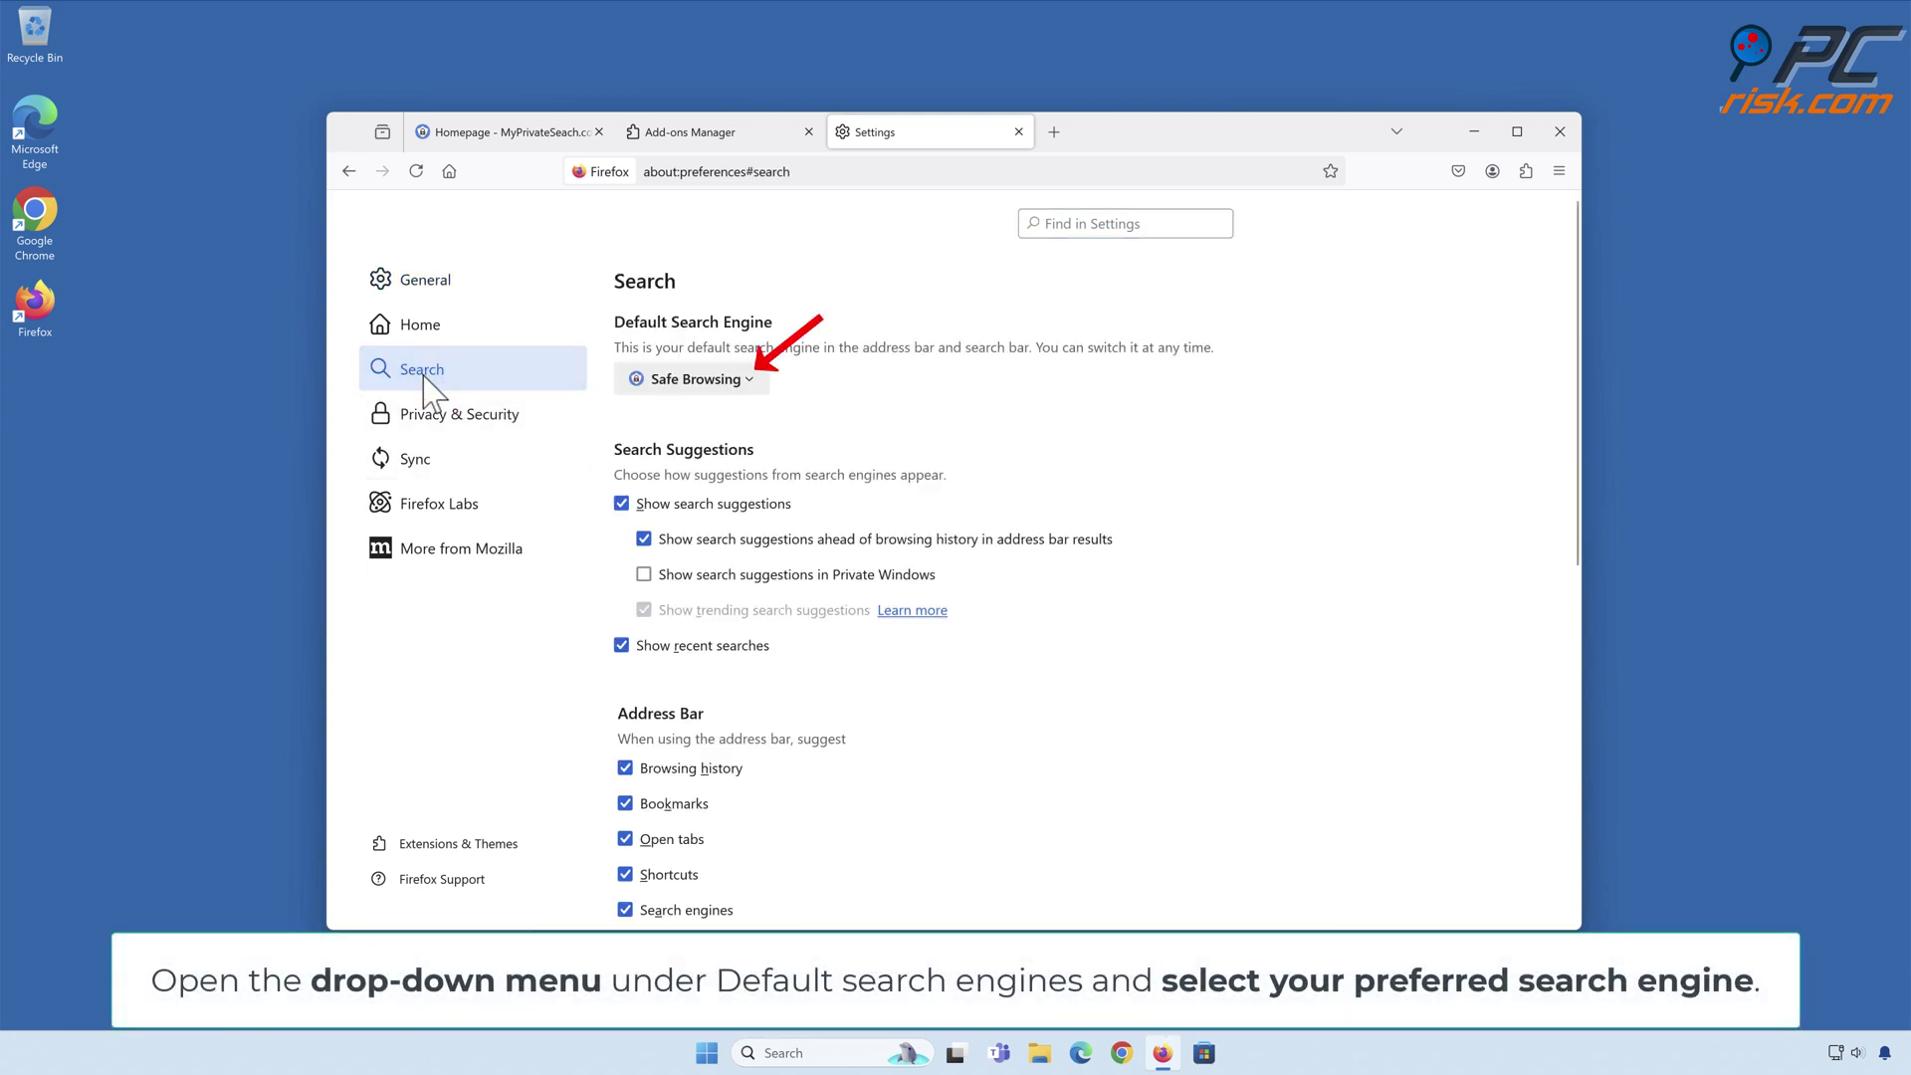
click(757, 398)
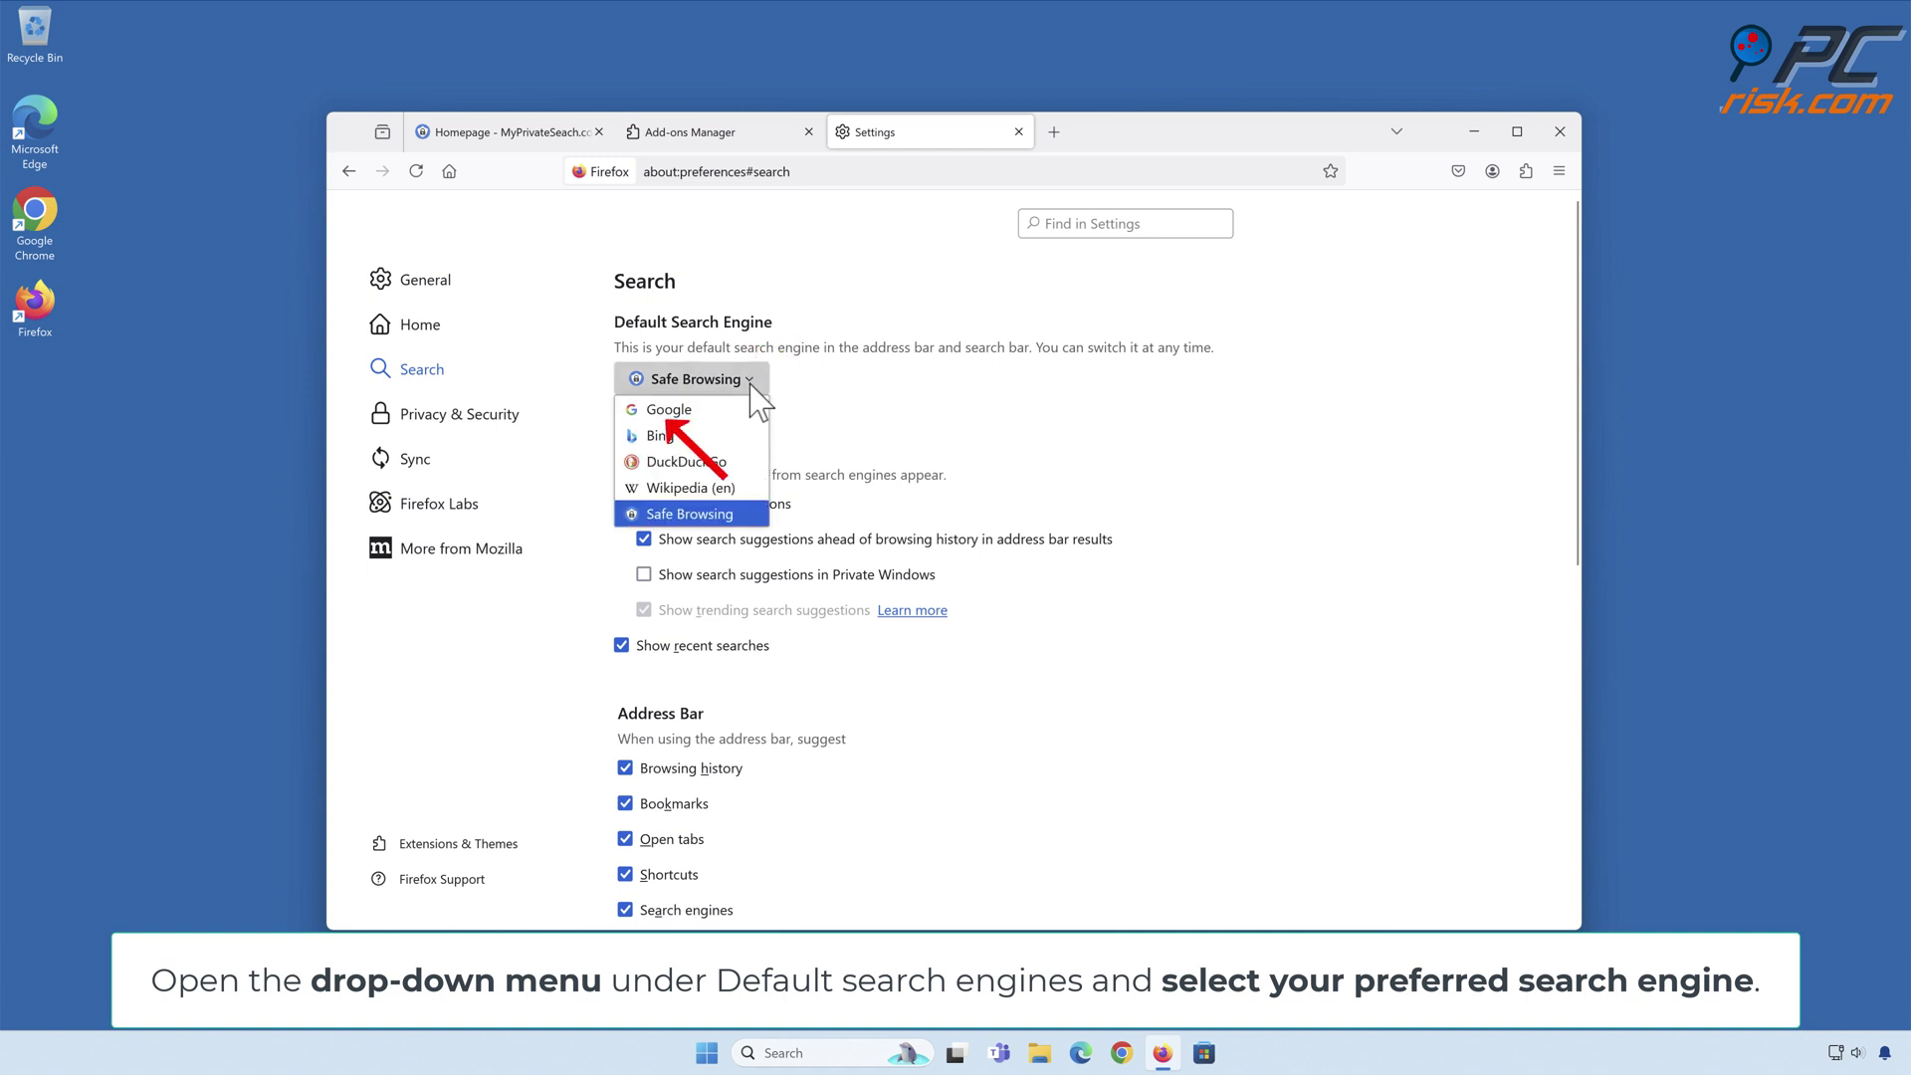
click(667, 414)
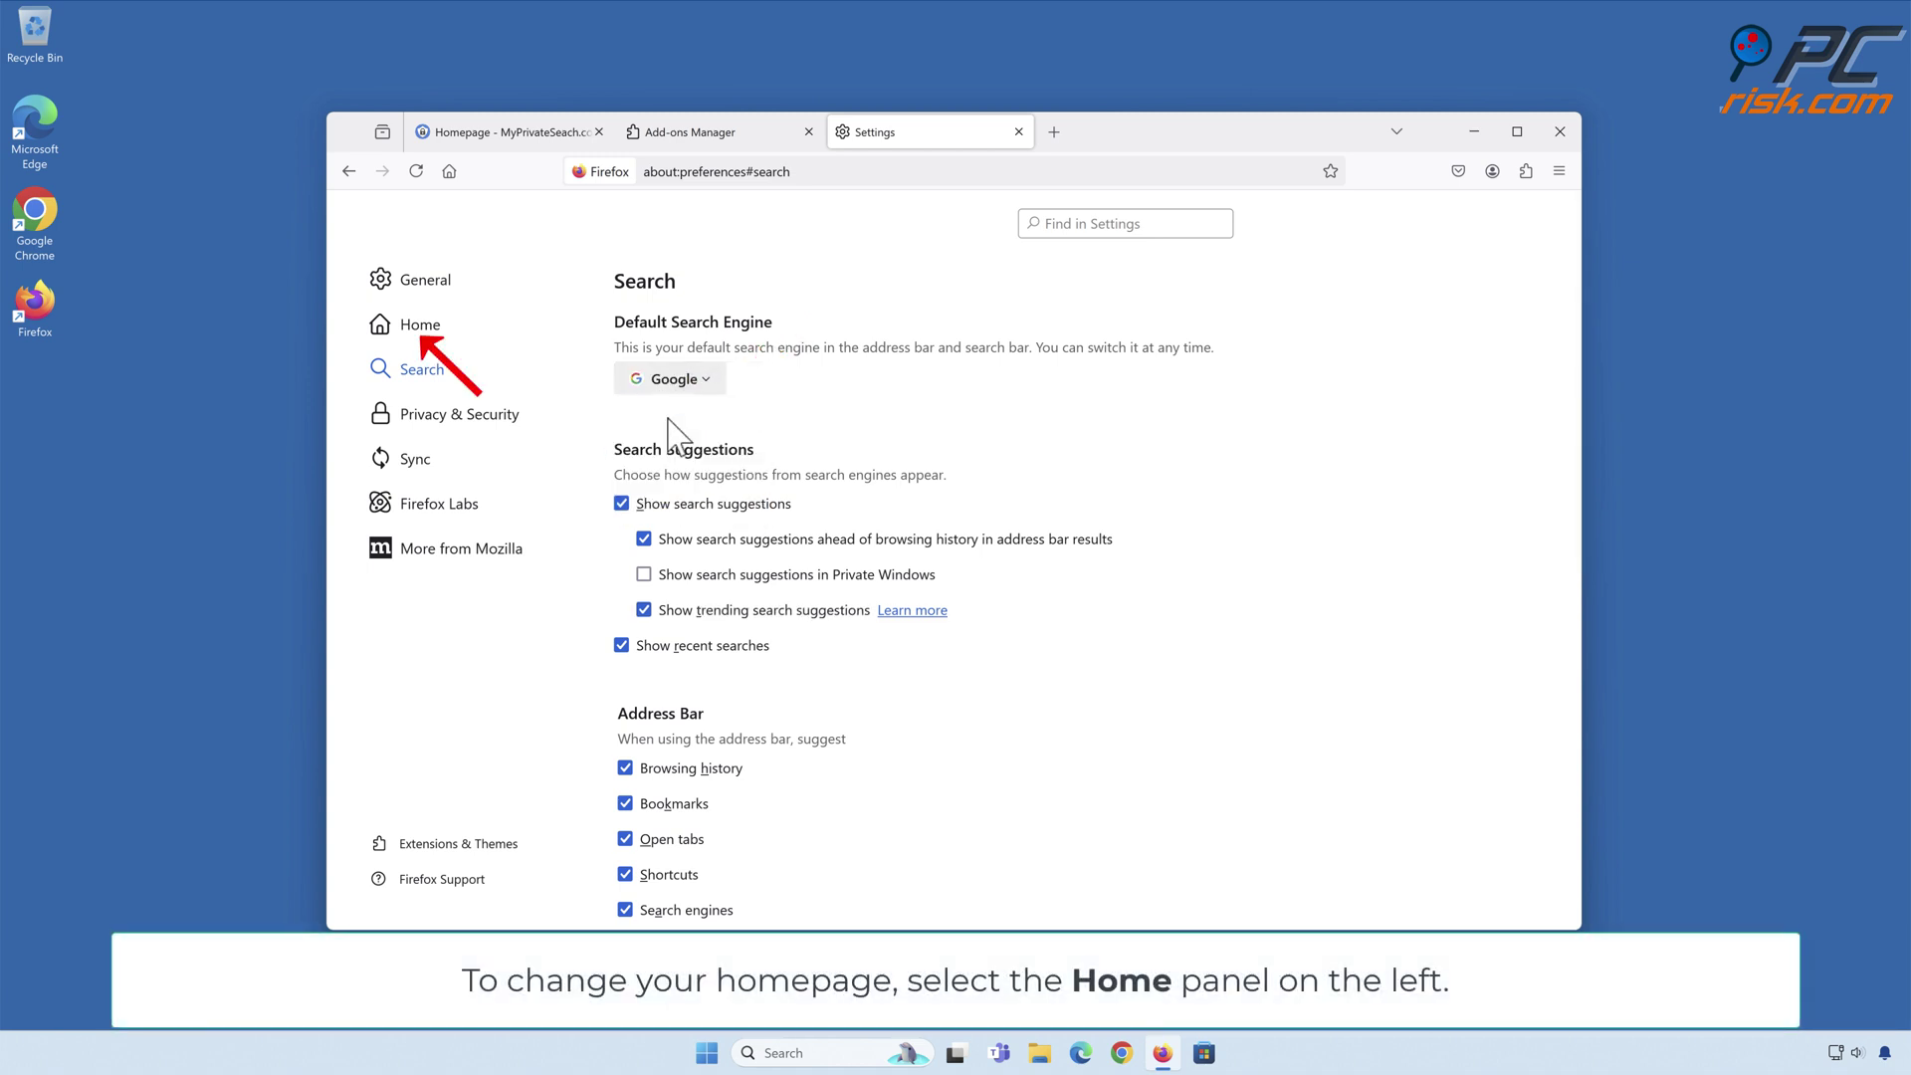
Step: Set Homepage and new windows to Firefox Home (Default), then close Firefox
click(420, 325)
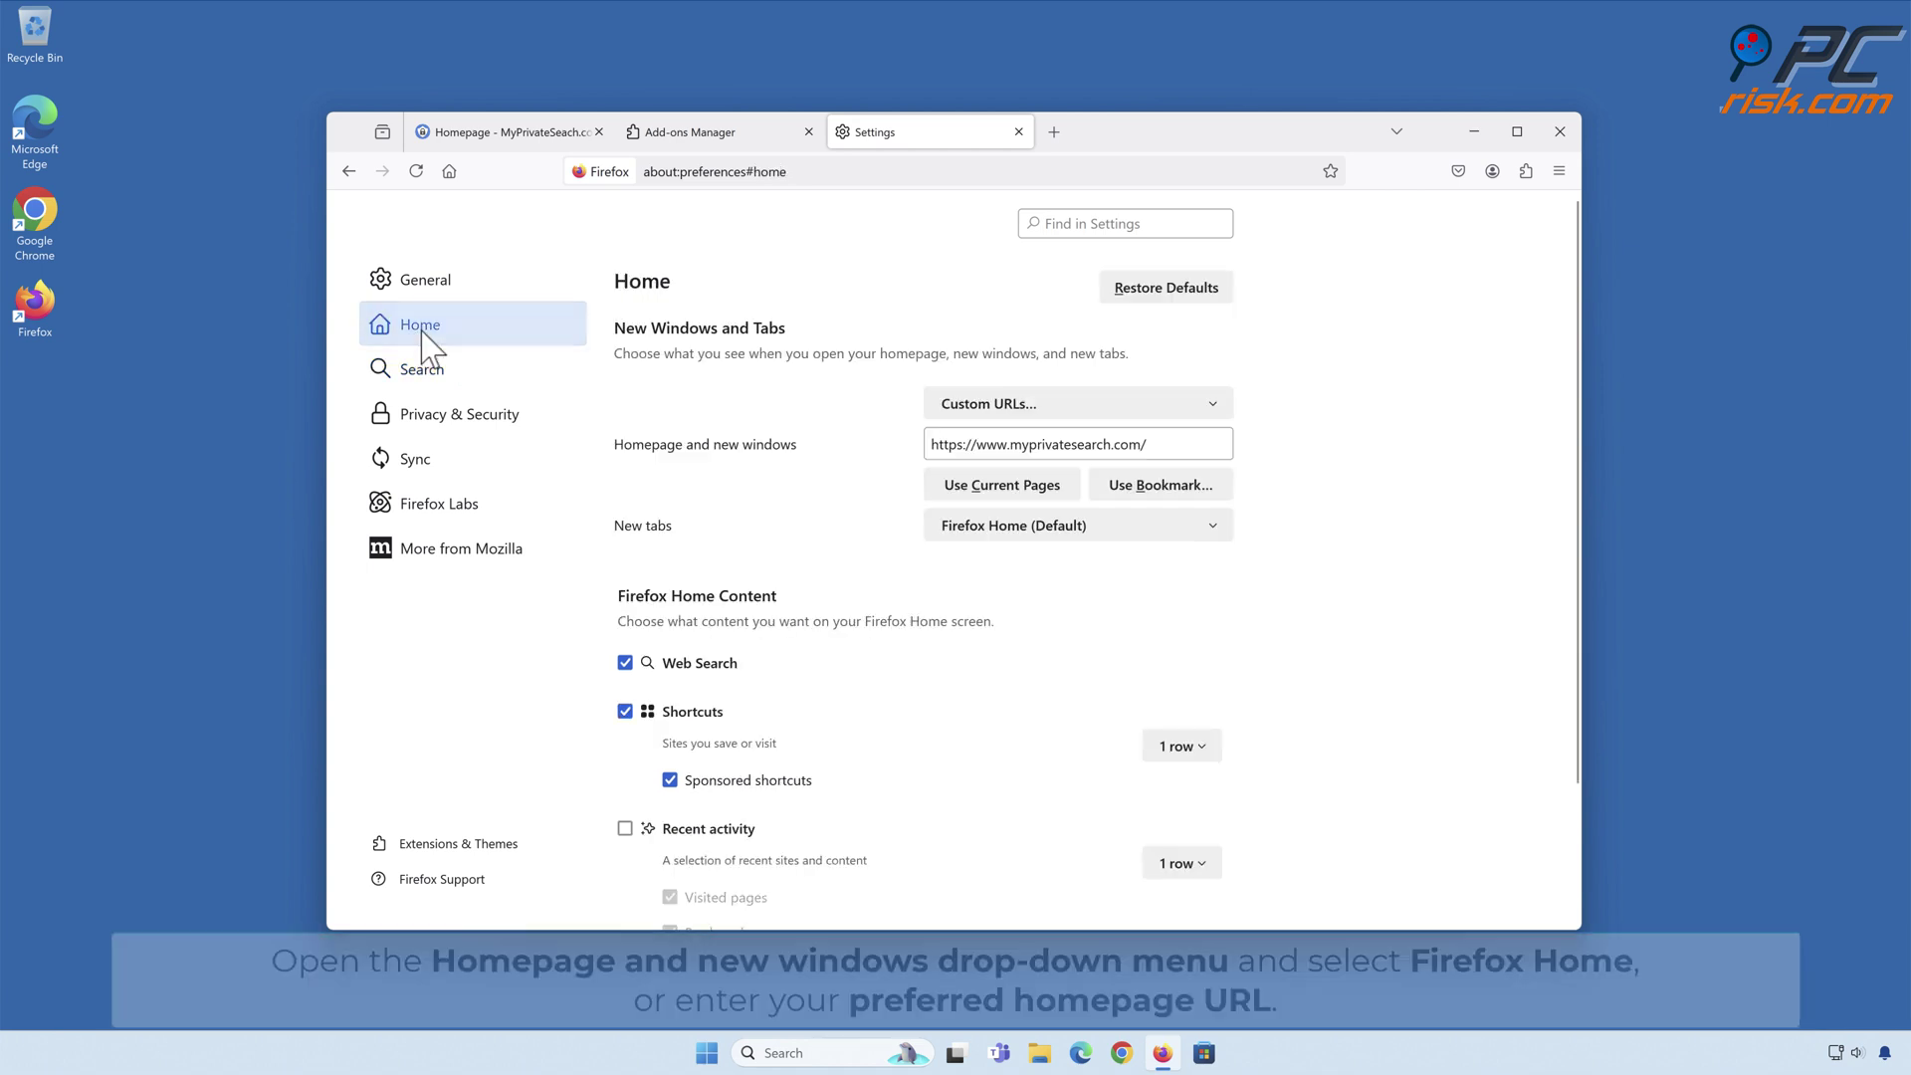
click(1216, 406)
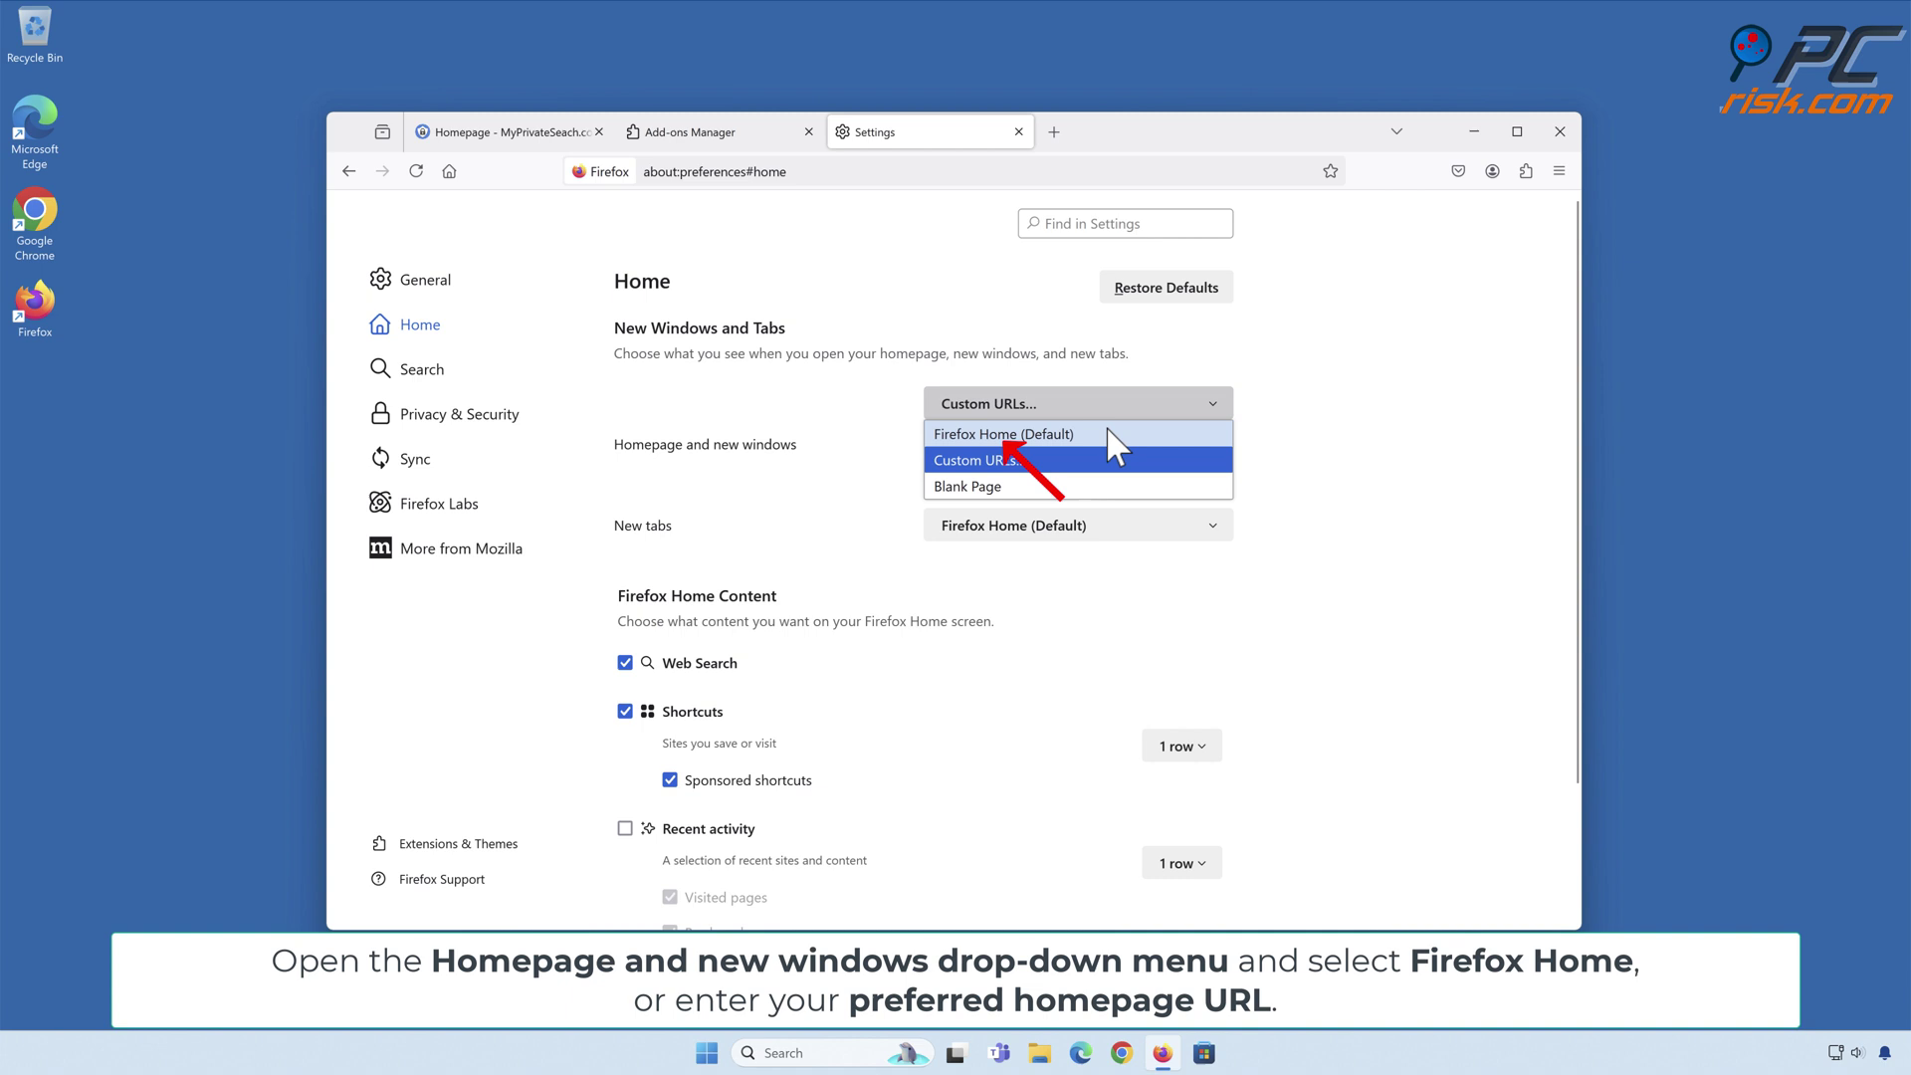
click(1017, 440)
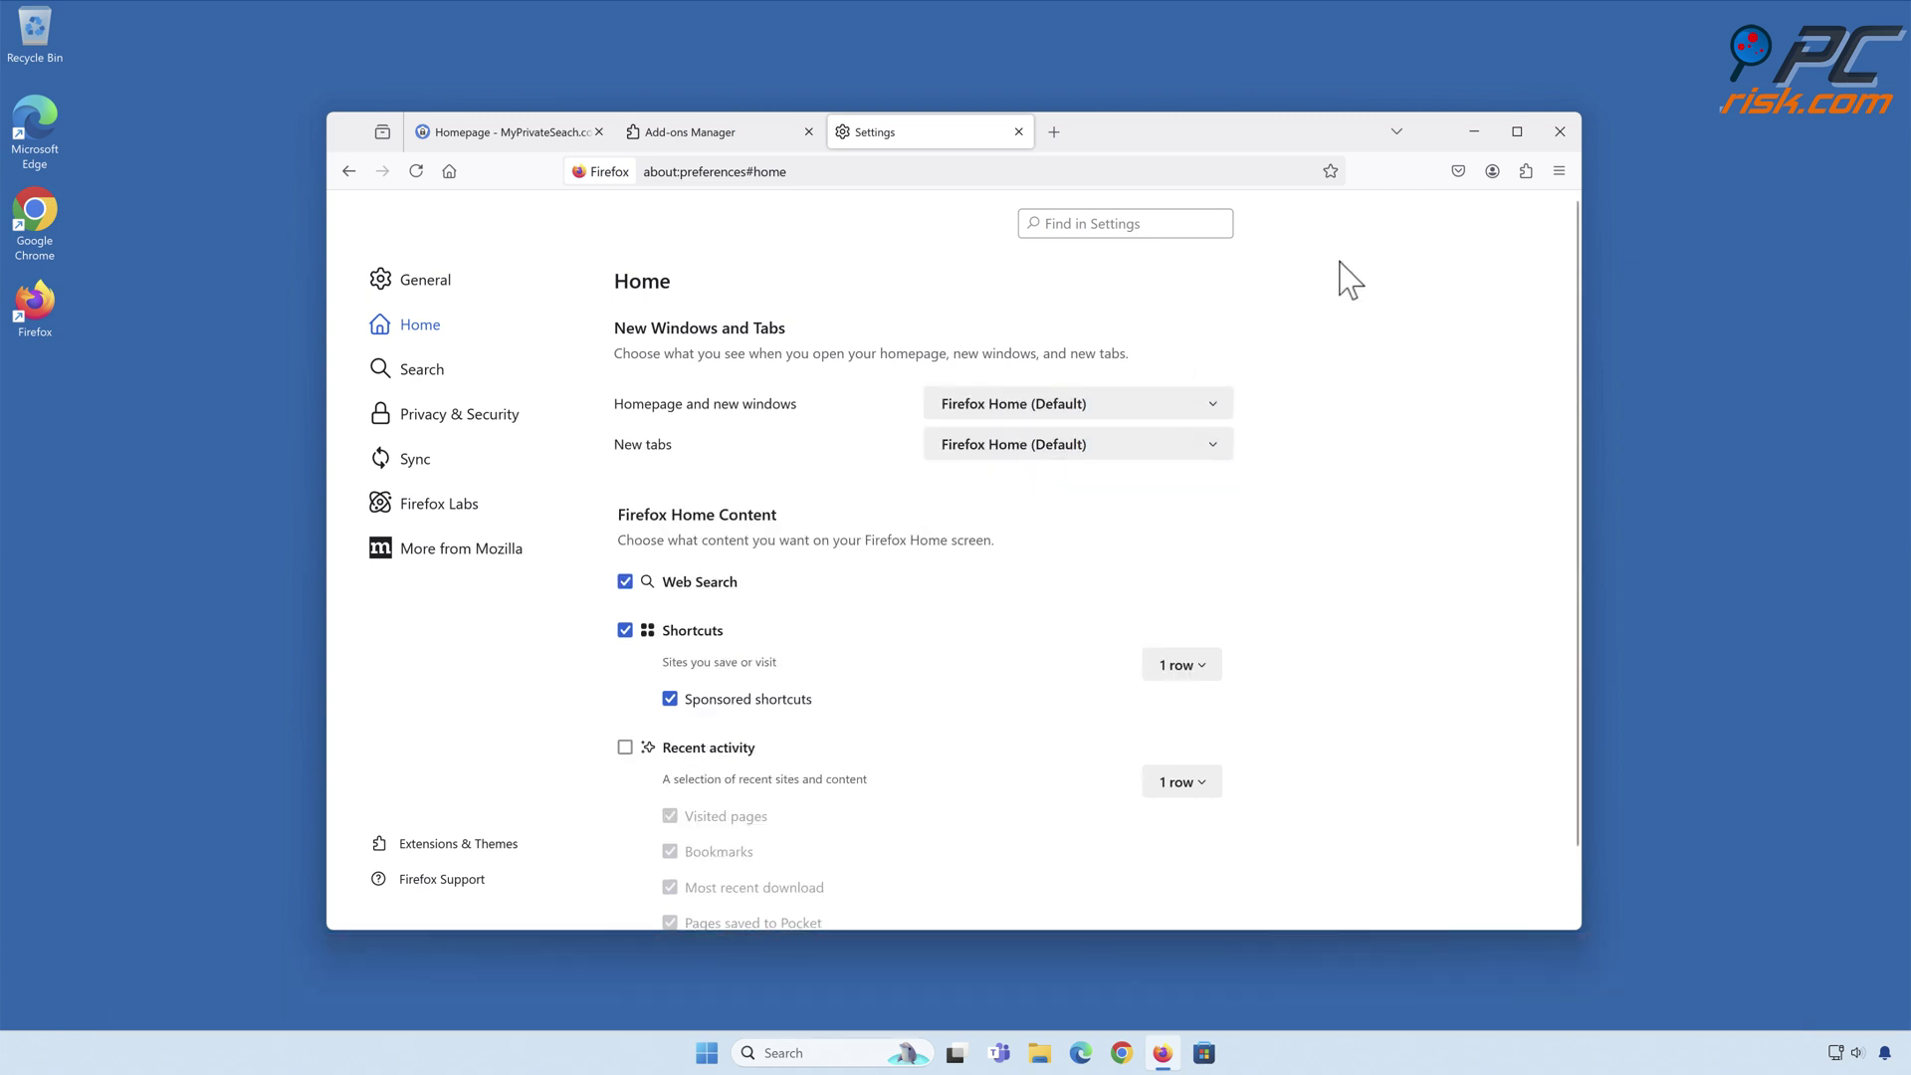
click(1559, 134)
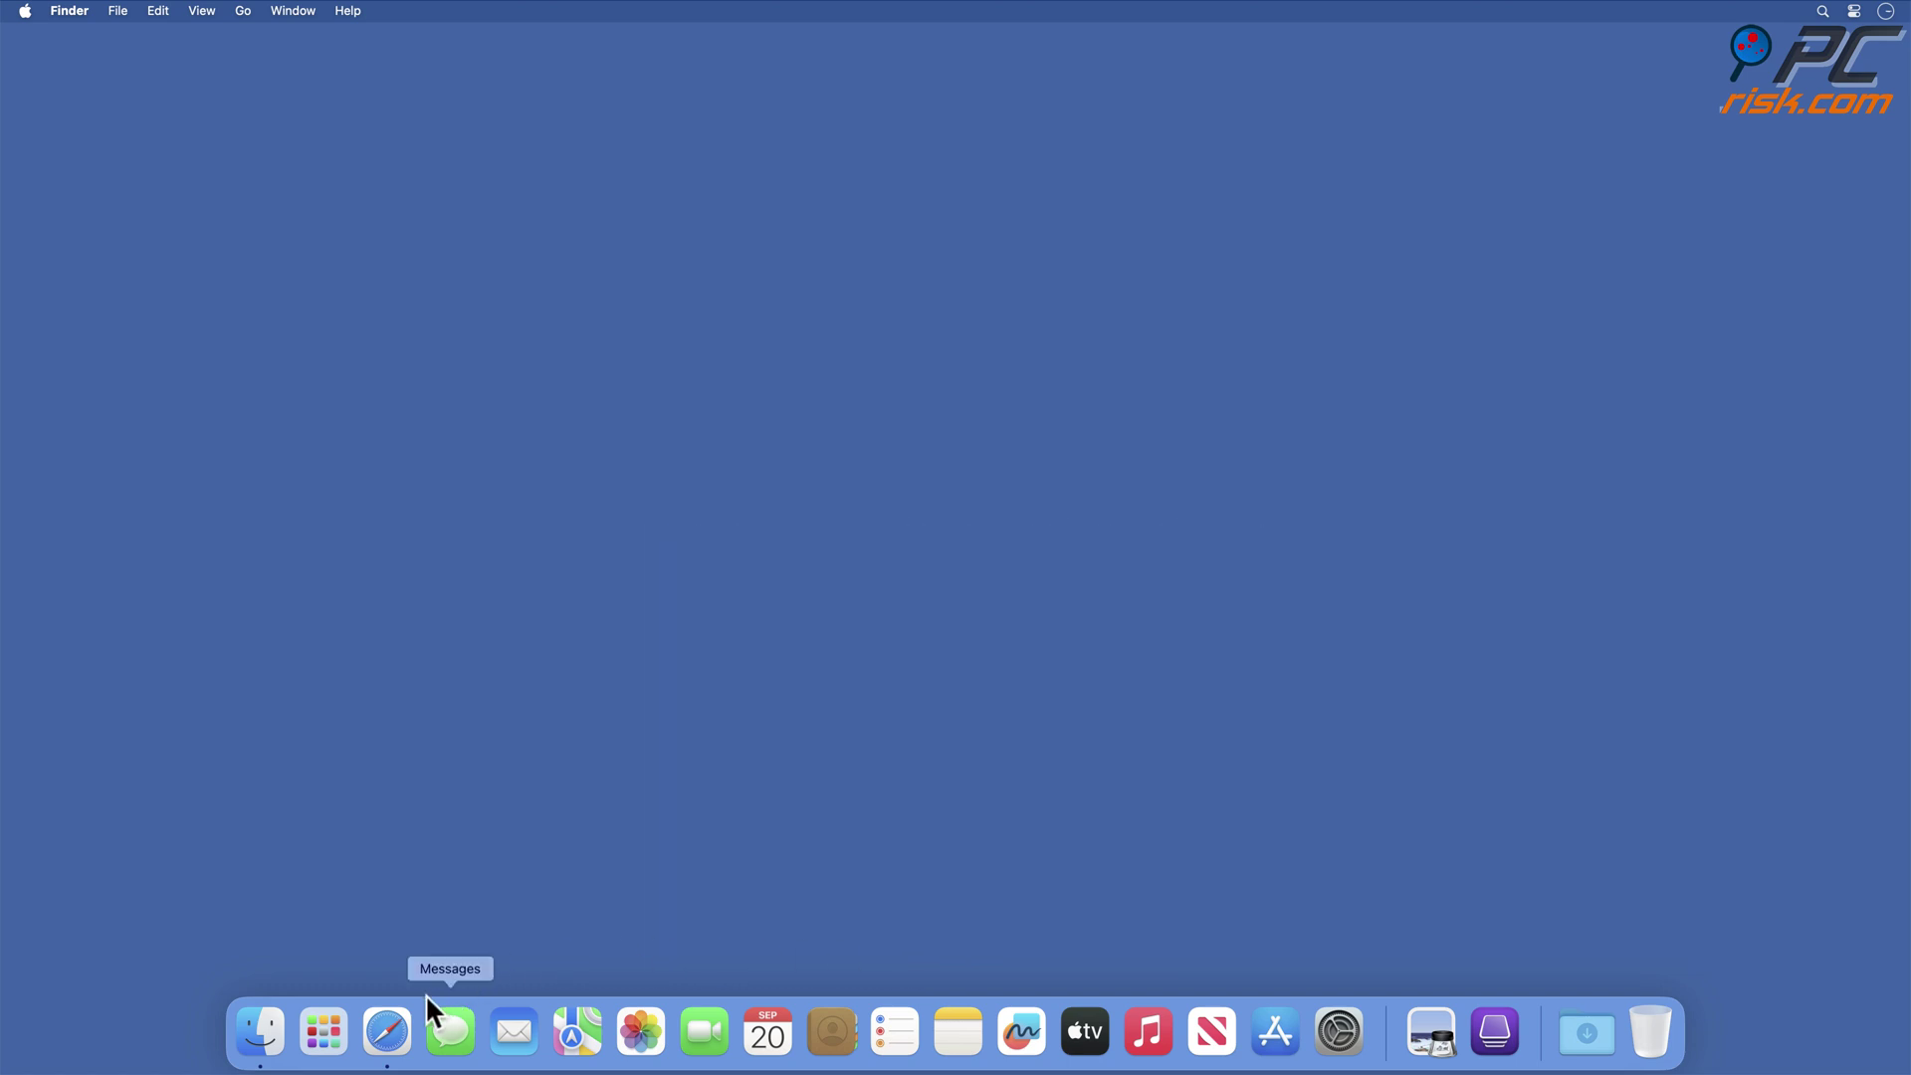
Step: Launch Safari, uninstall the AssessmentBranded extension and reveal its app in Finder's Applications folder
click(385, 1032)
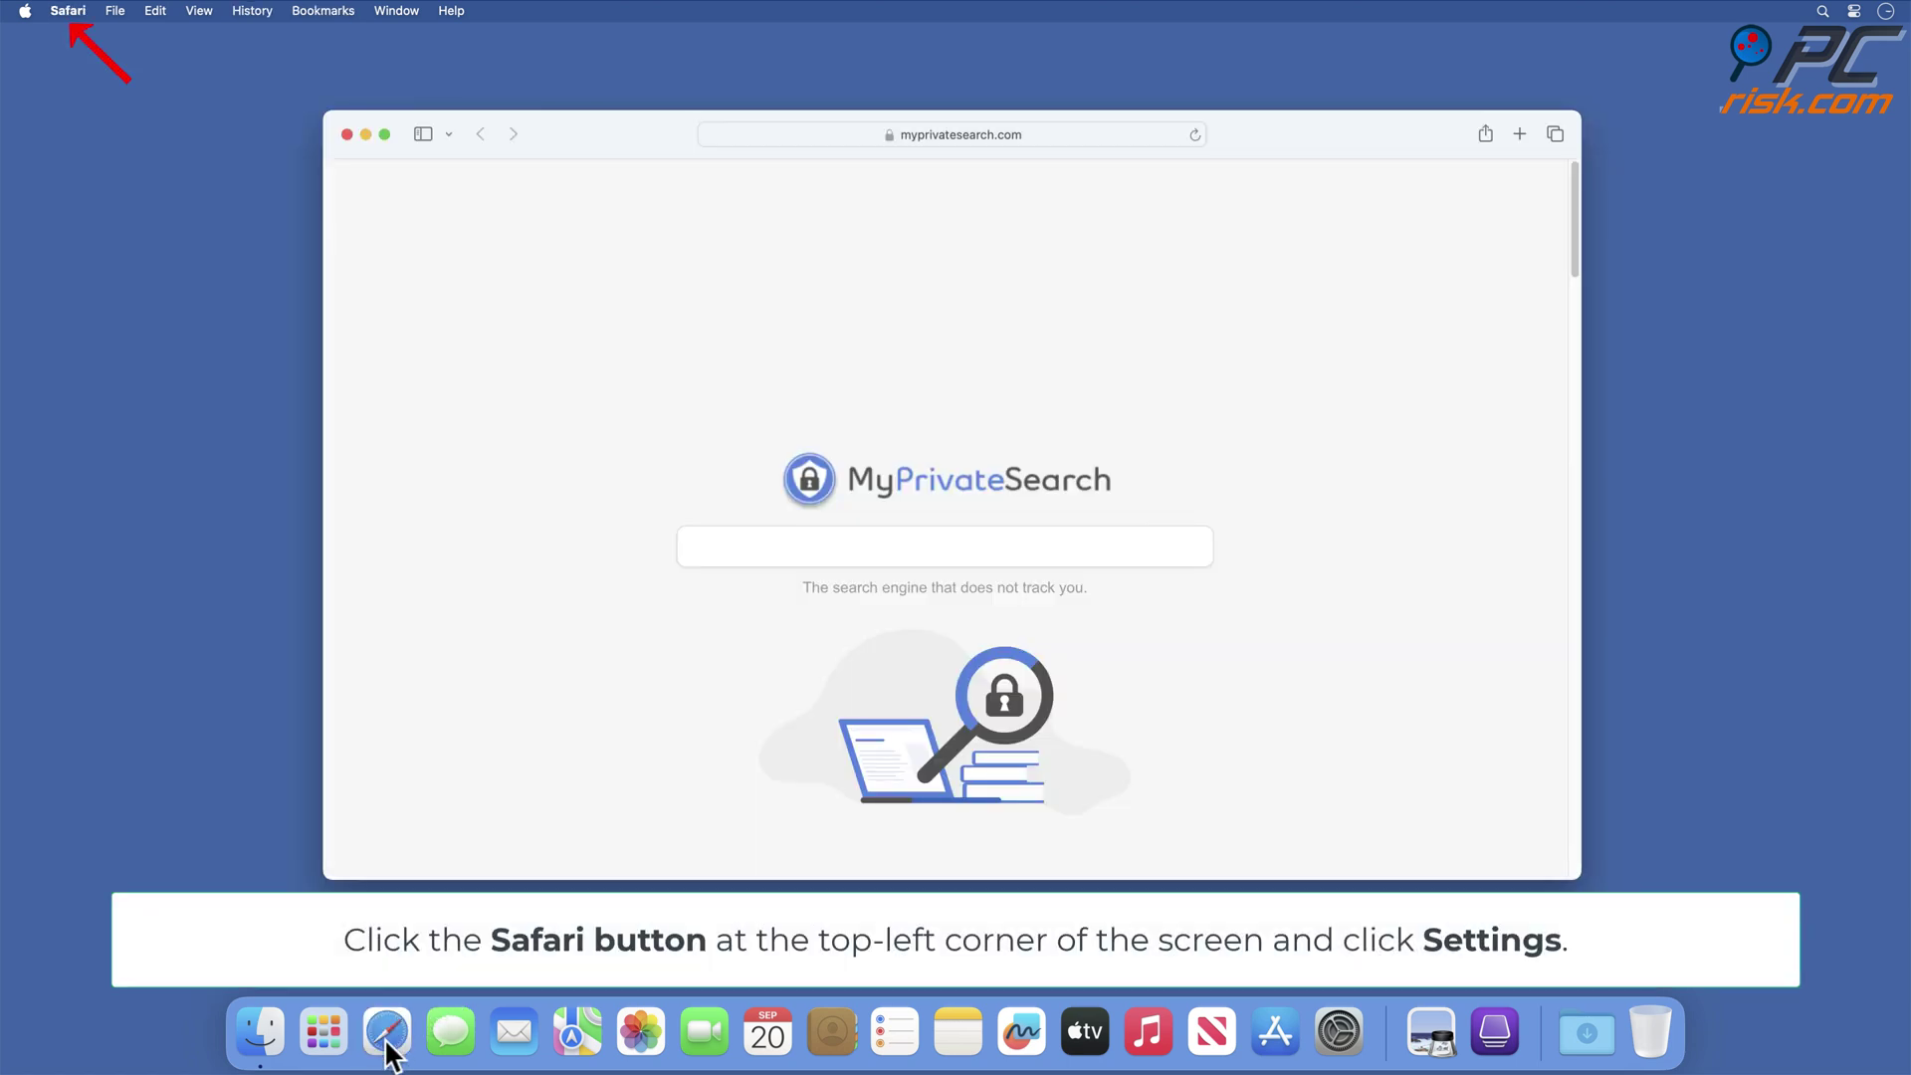
click(66, 12)
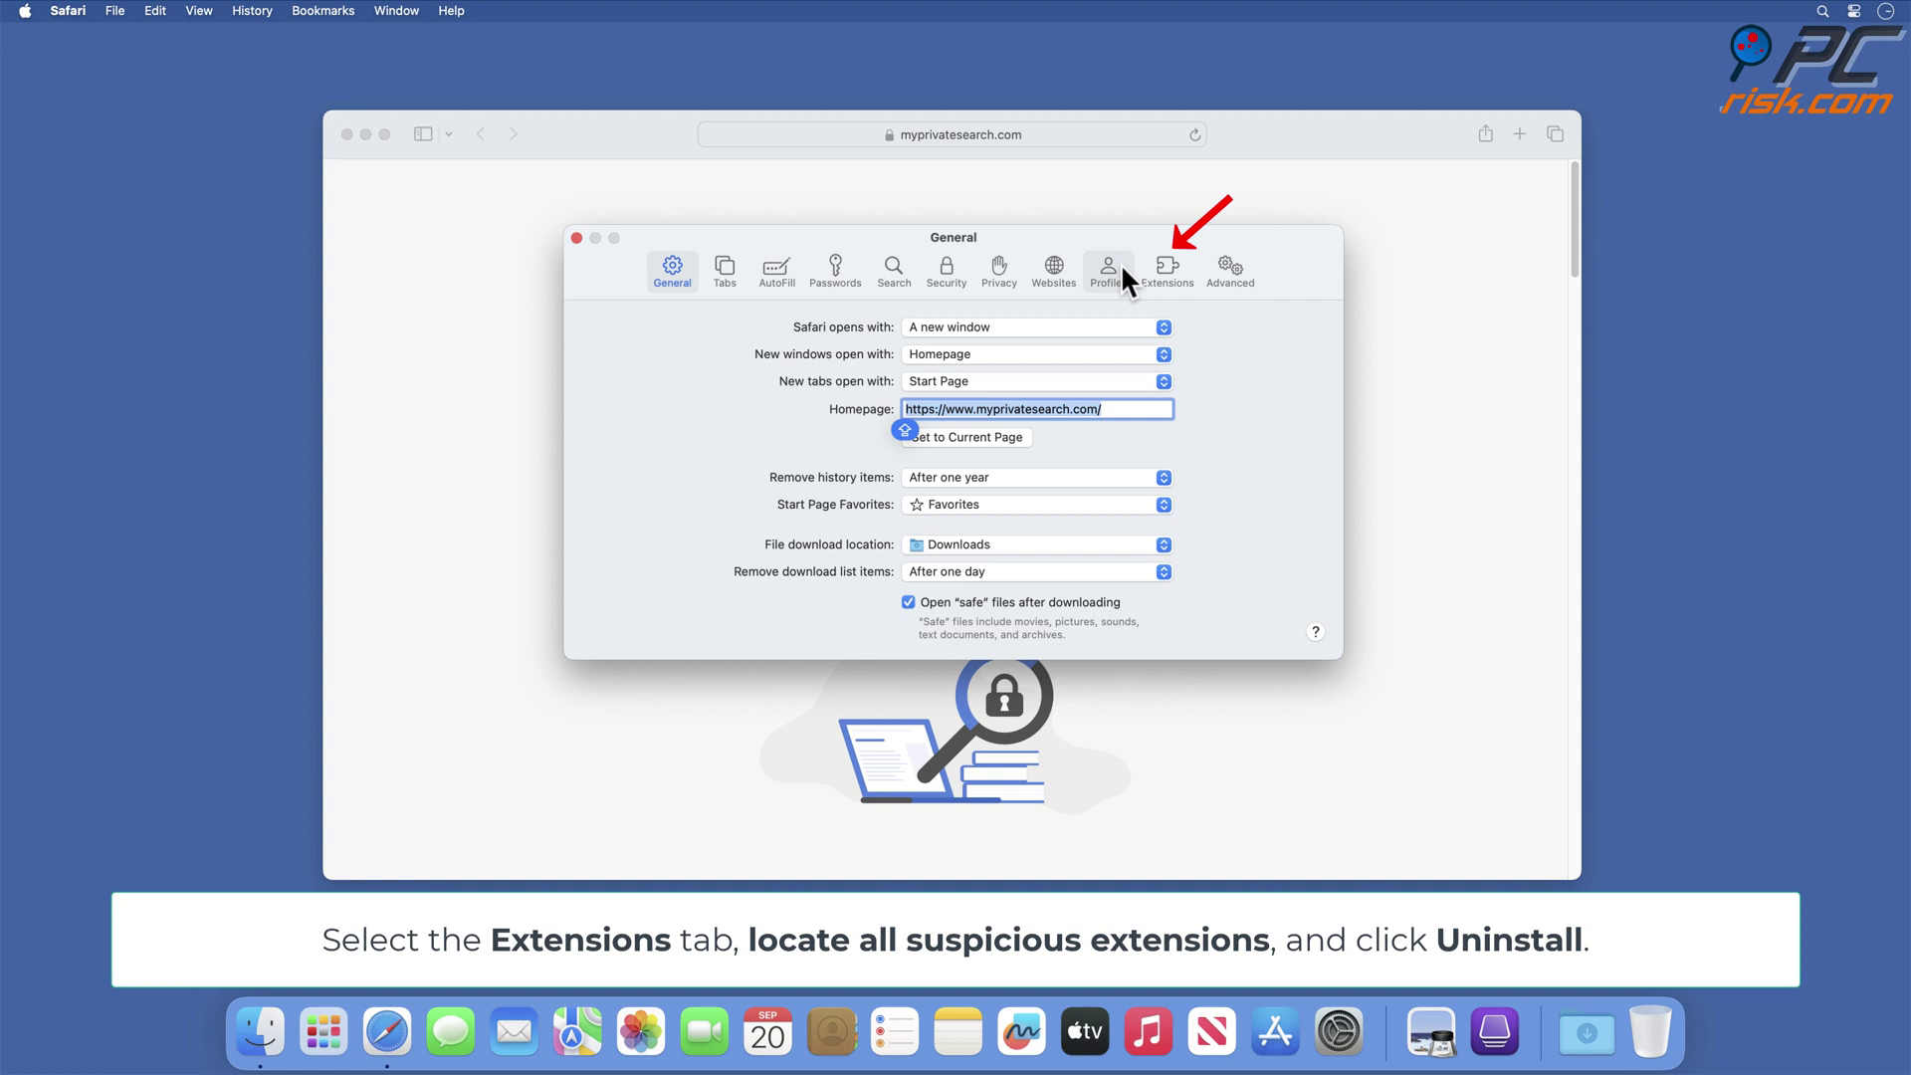
click(1168, 290)
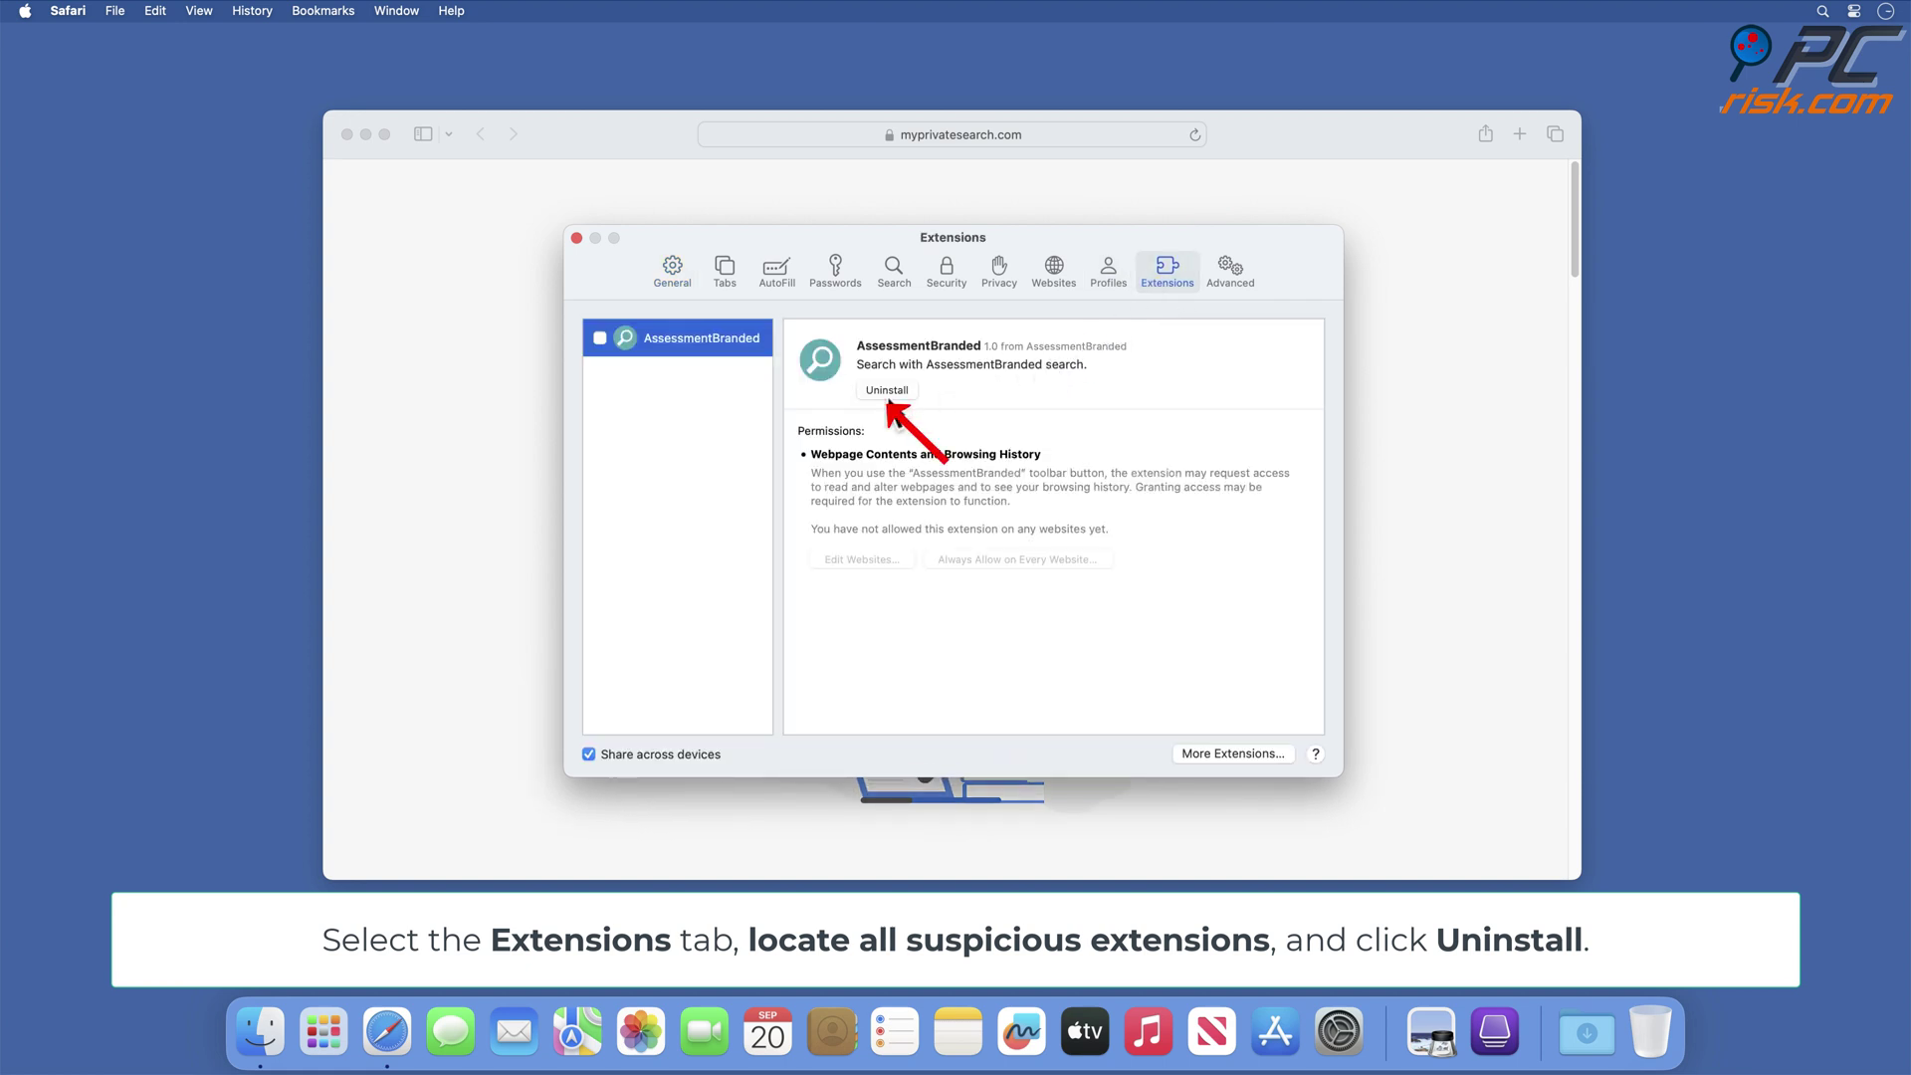
click(884, 393)
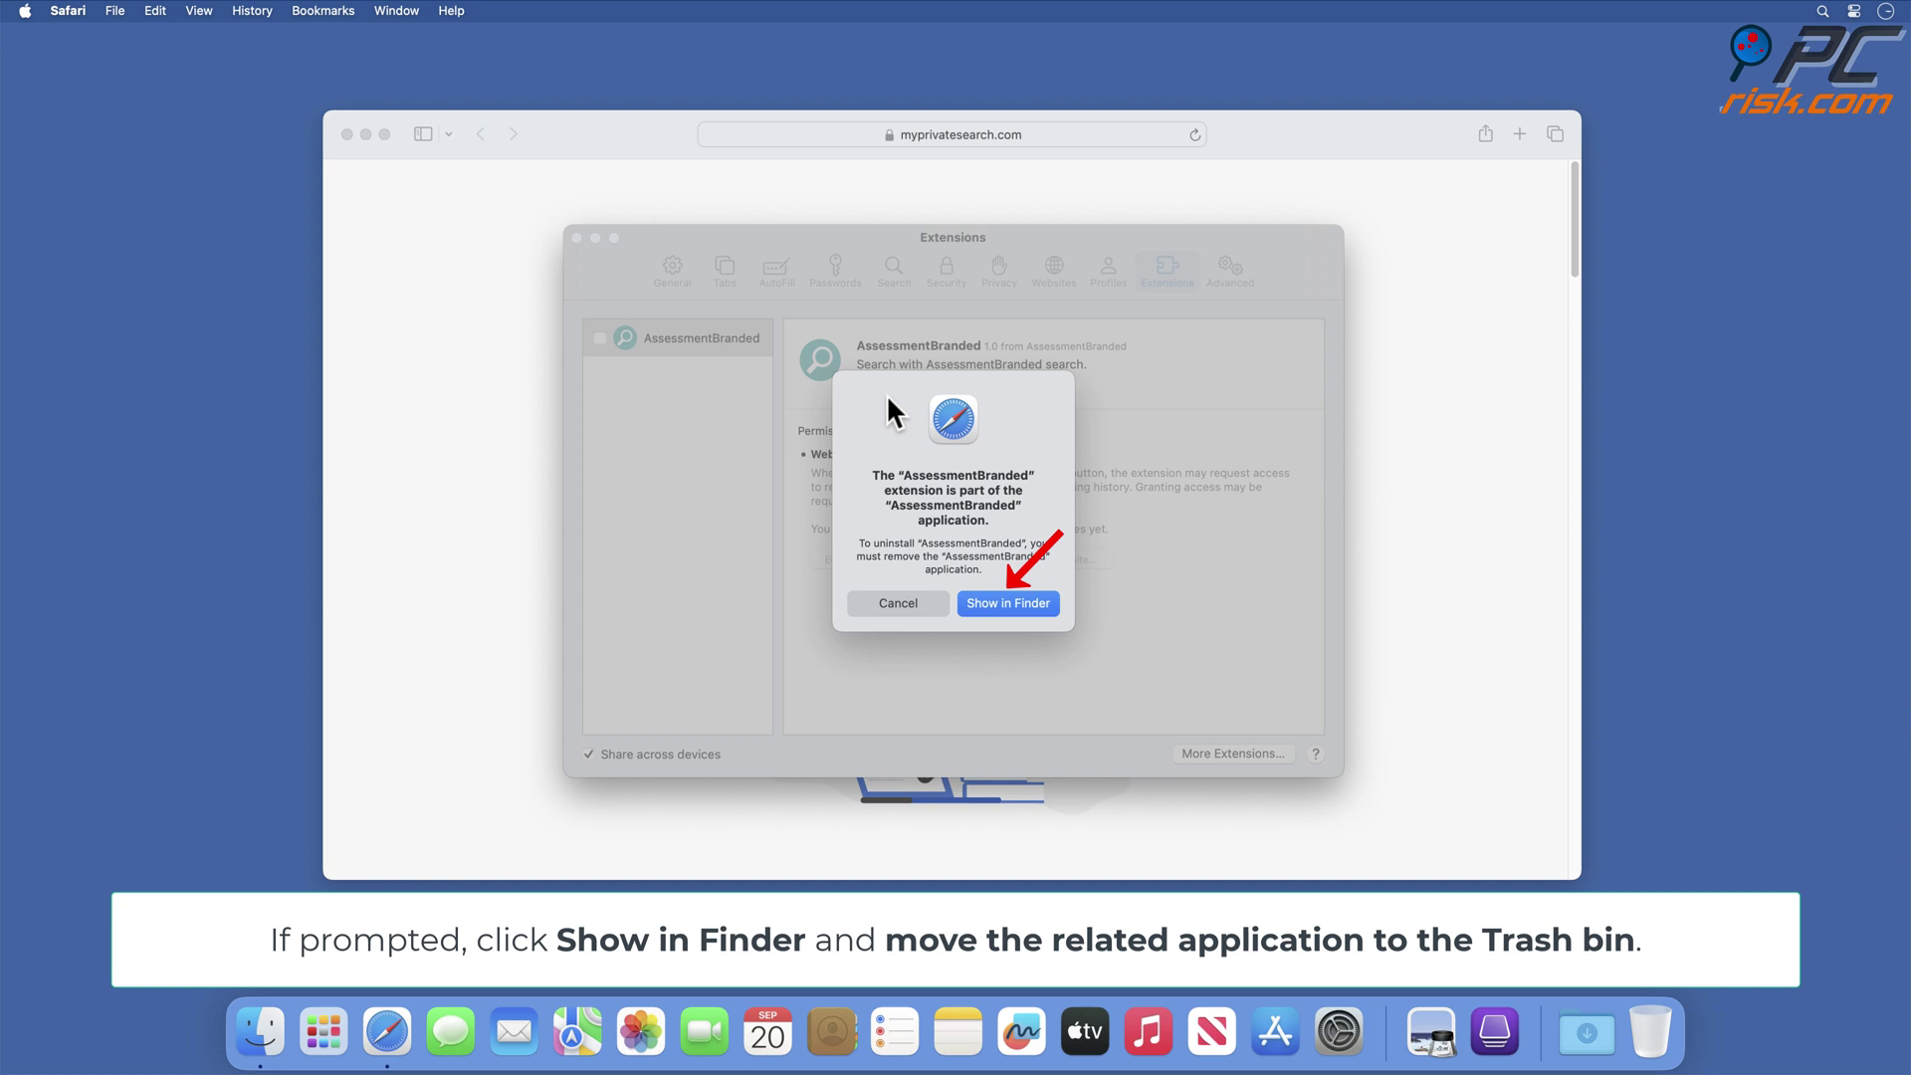
click(1006, 604)
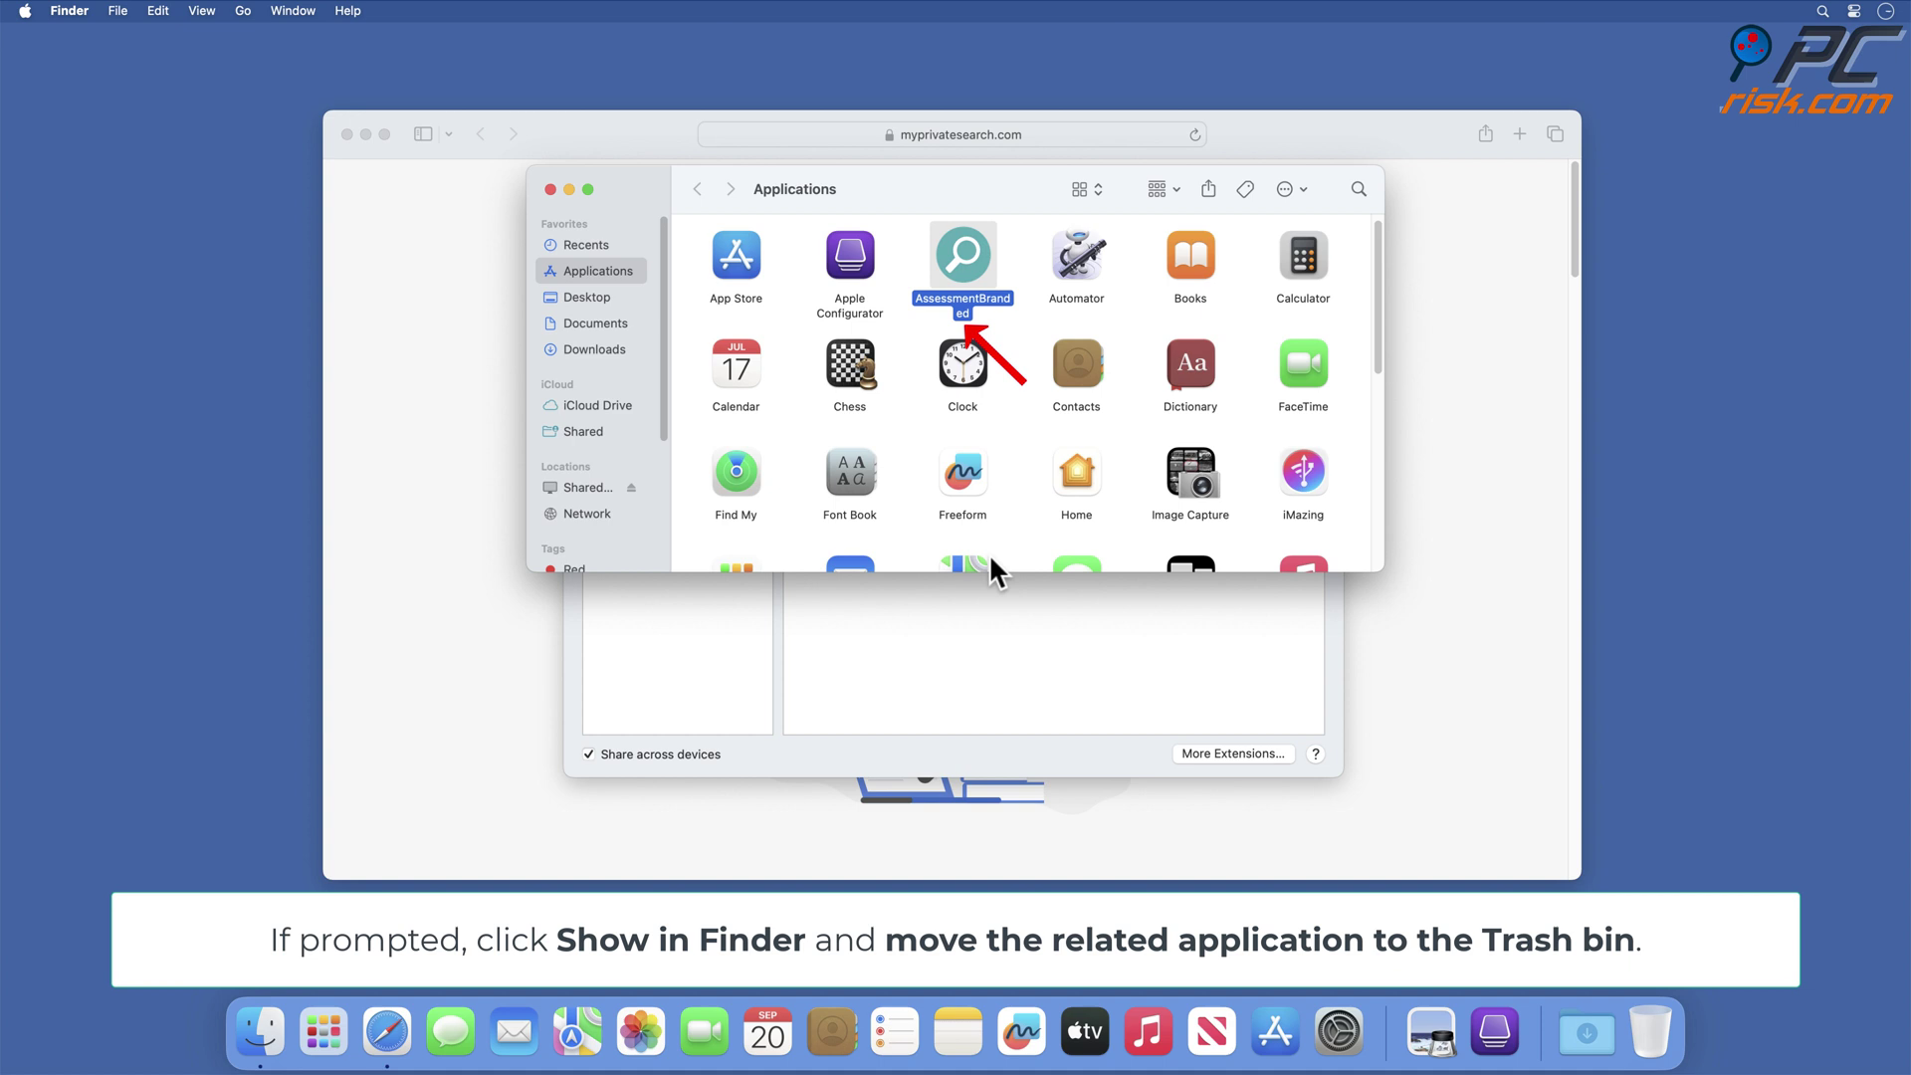
Step: Drag AssessmentBranded to the Trash, empty the Trash permanently and close the Applications window
drag(963, 283, 1648, 1030)
right_click(1645, 1018)
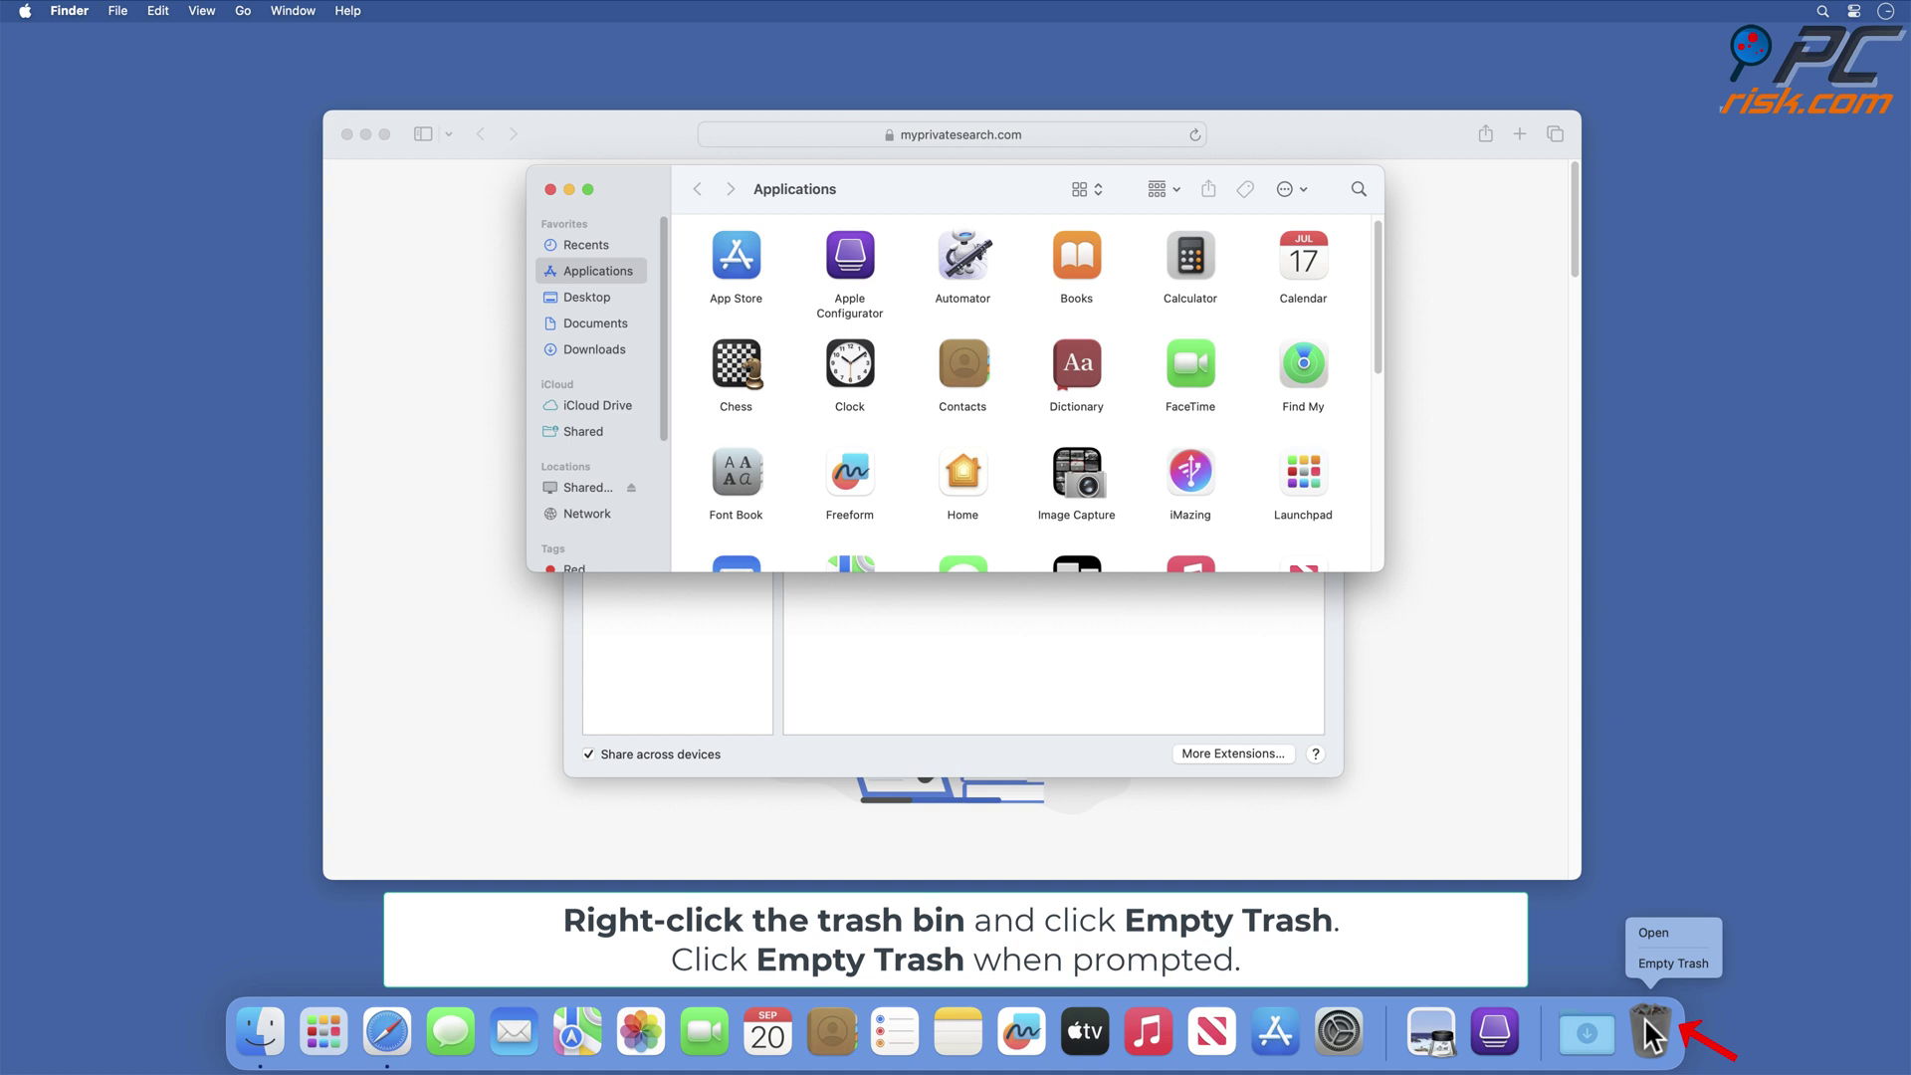
click(1679, 969)
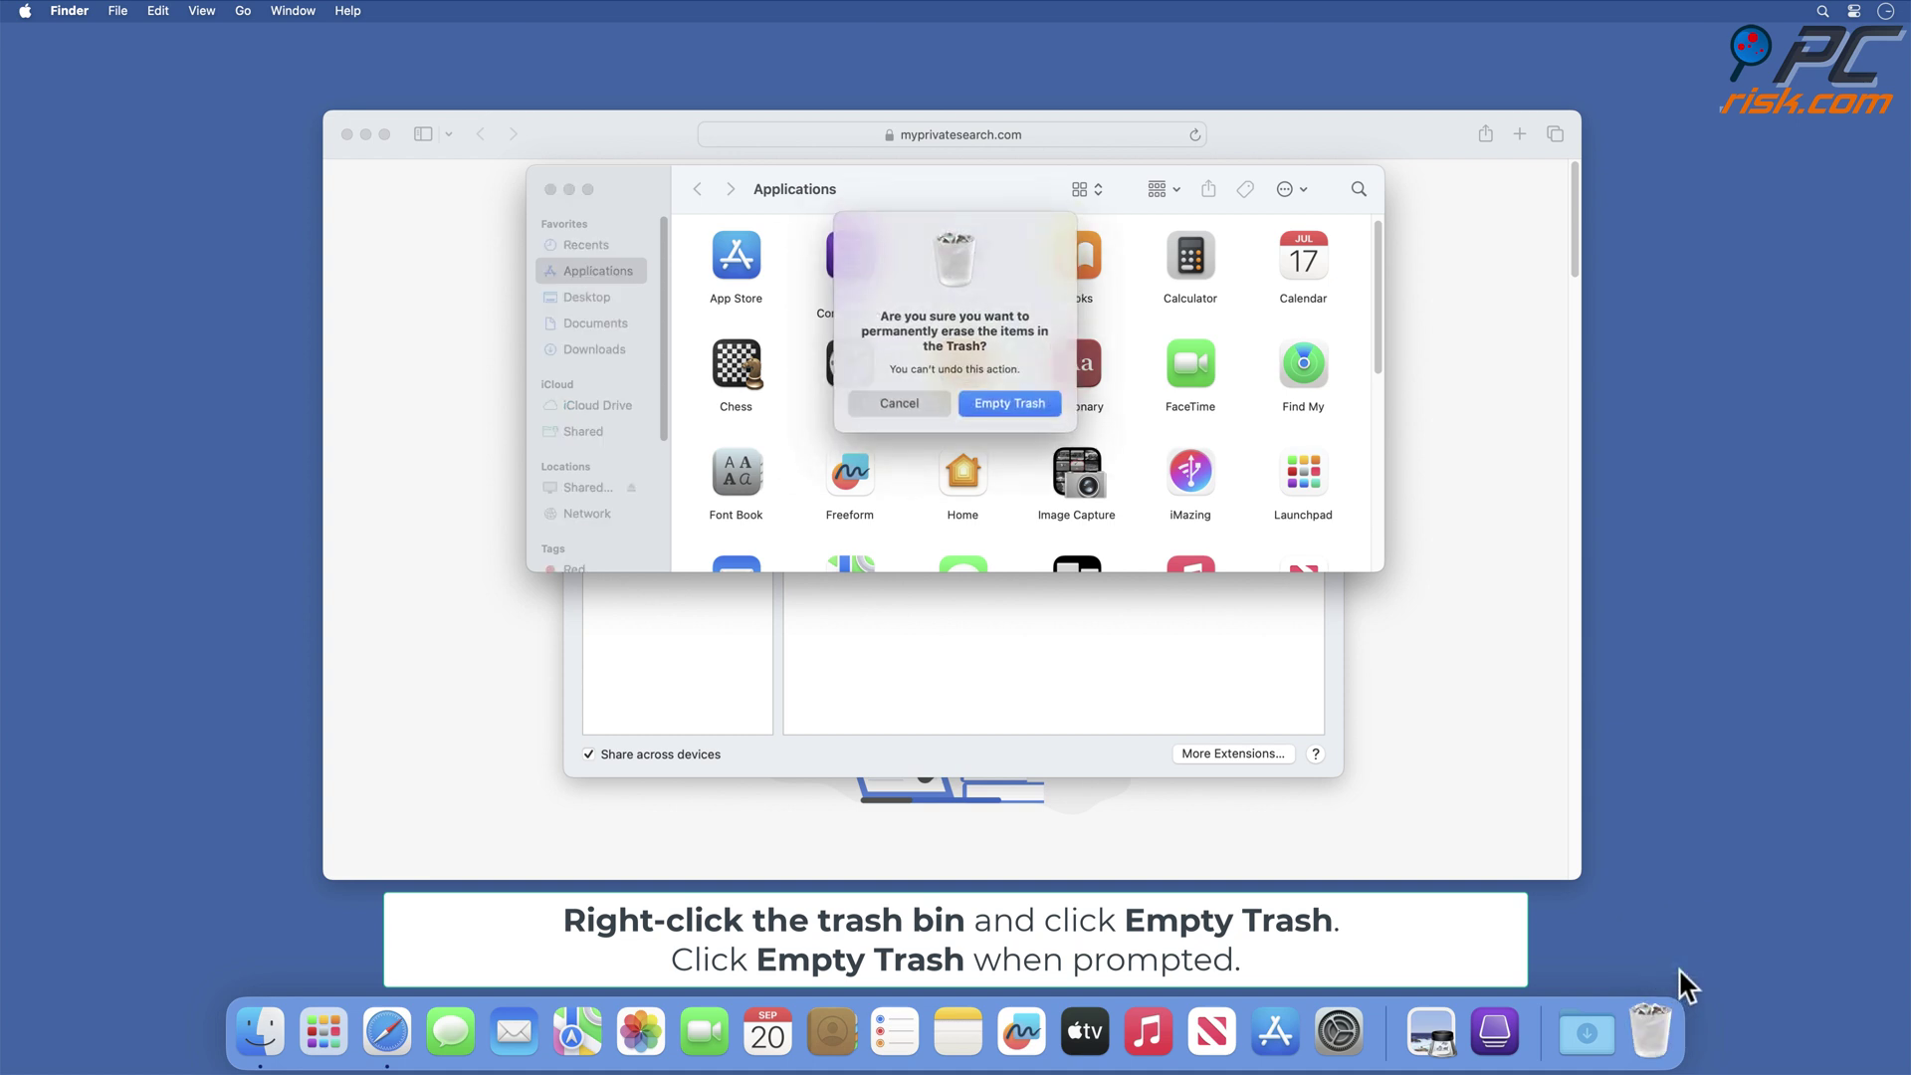
click(1011, 405)
click(549, 192)
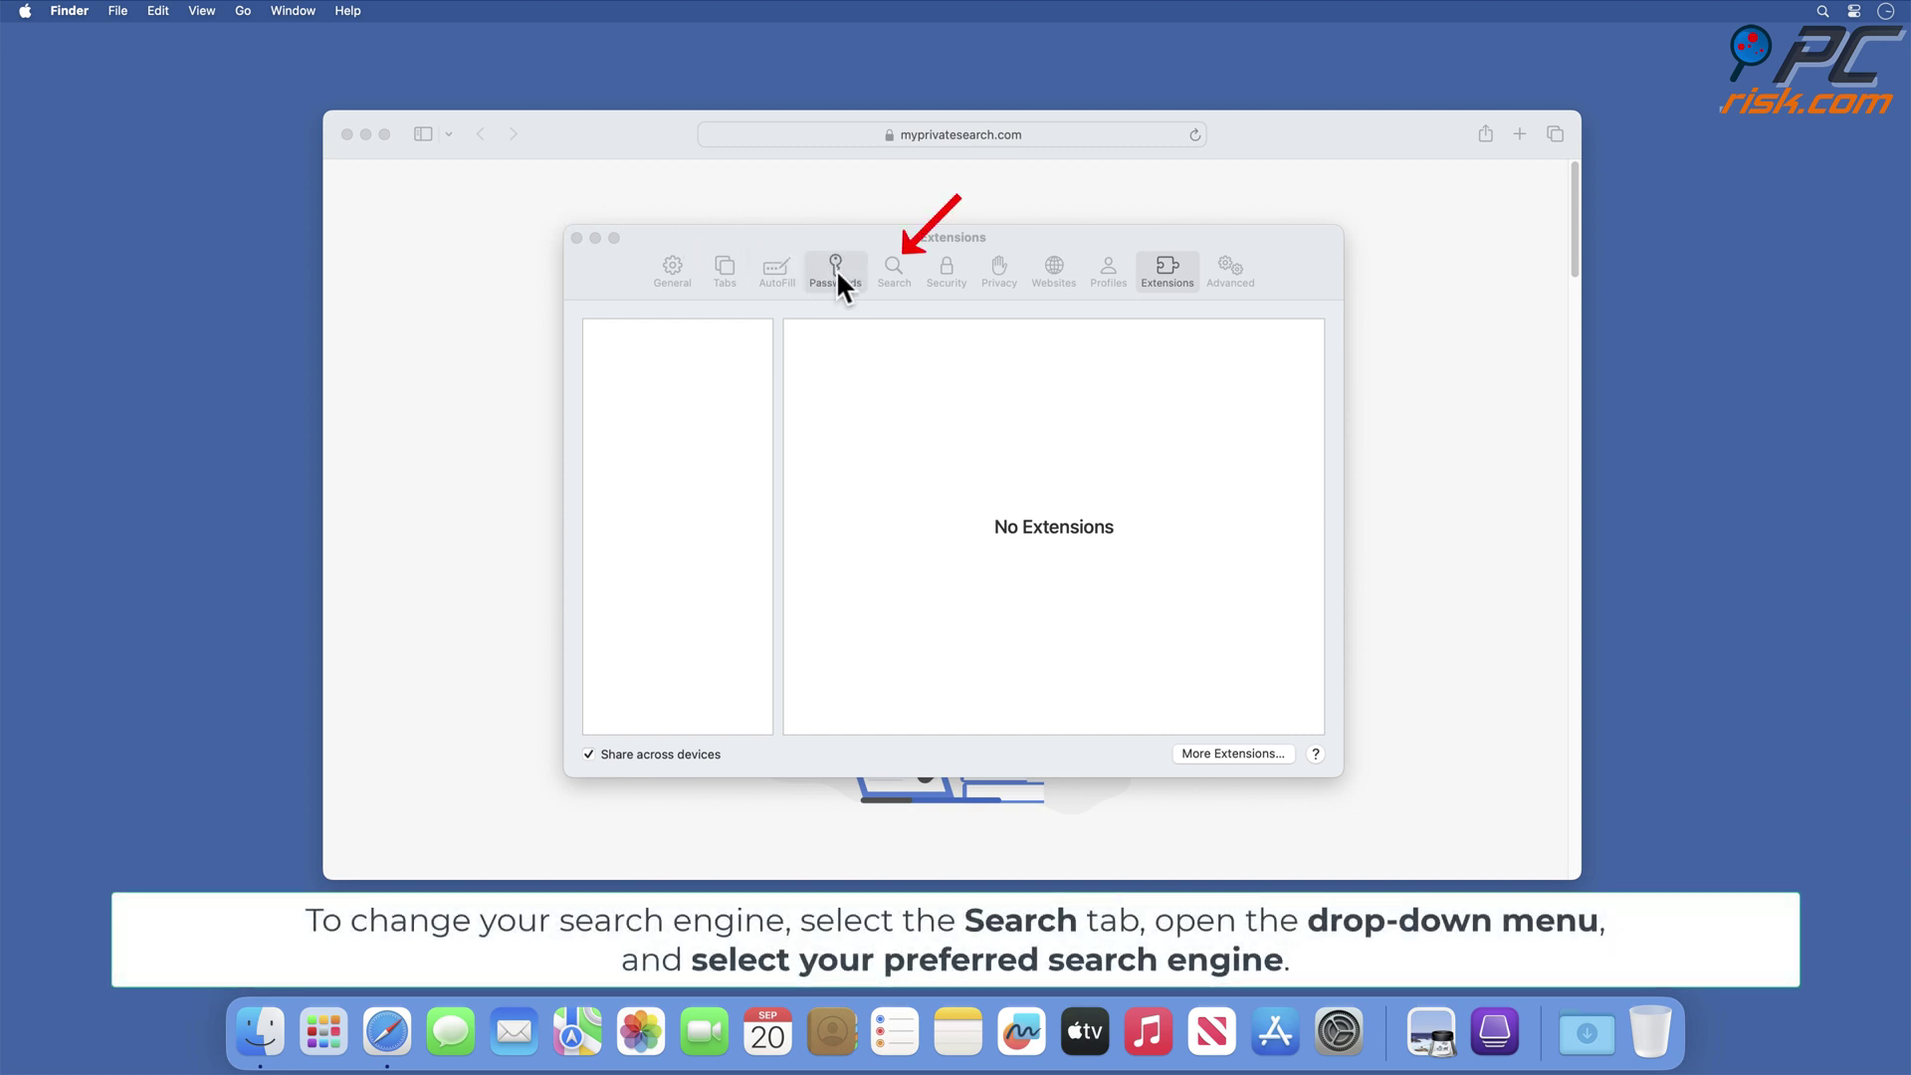
Step: Choose DuckDuckGo as Safari's search engine in the Search settings
click(900, 292)
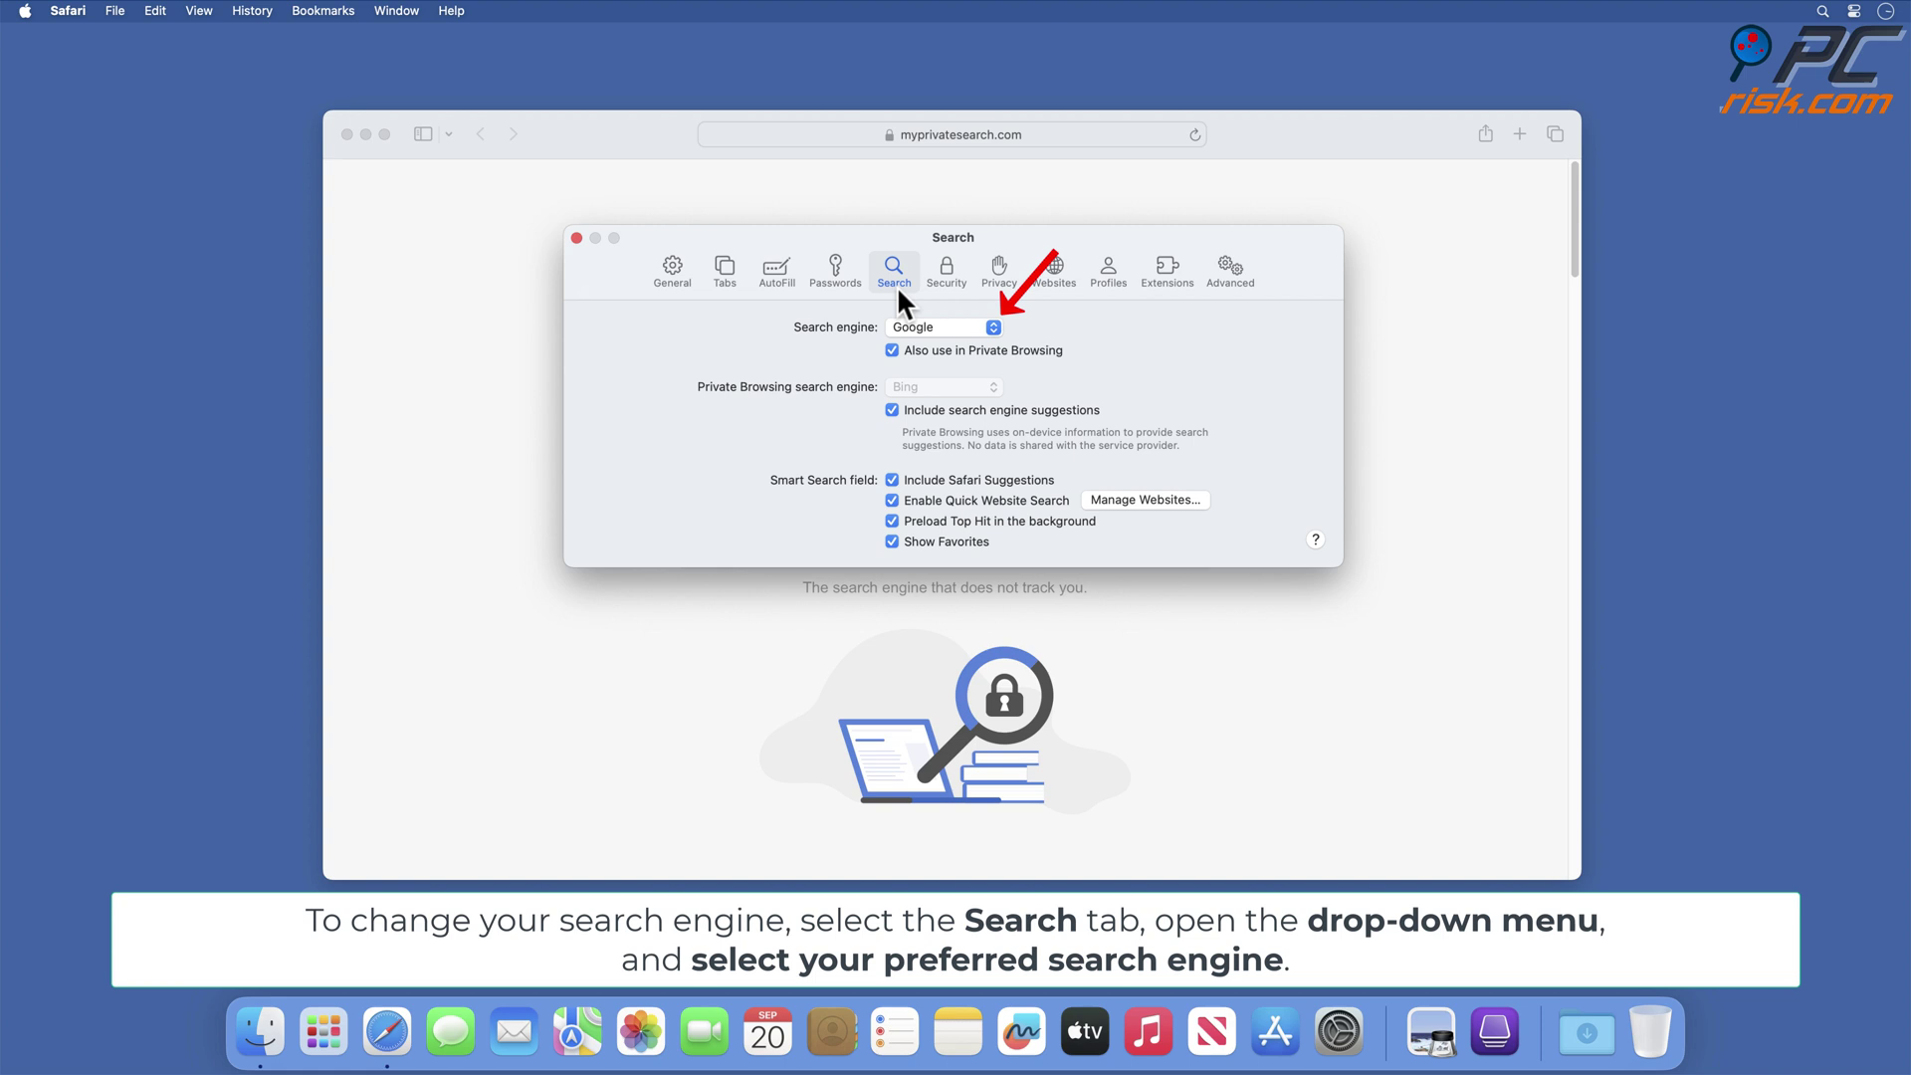
click(993, 330)
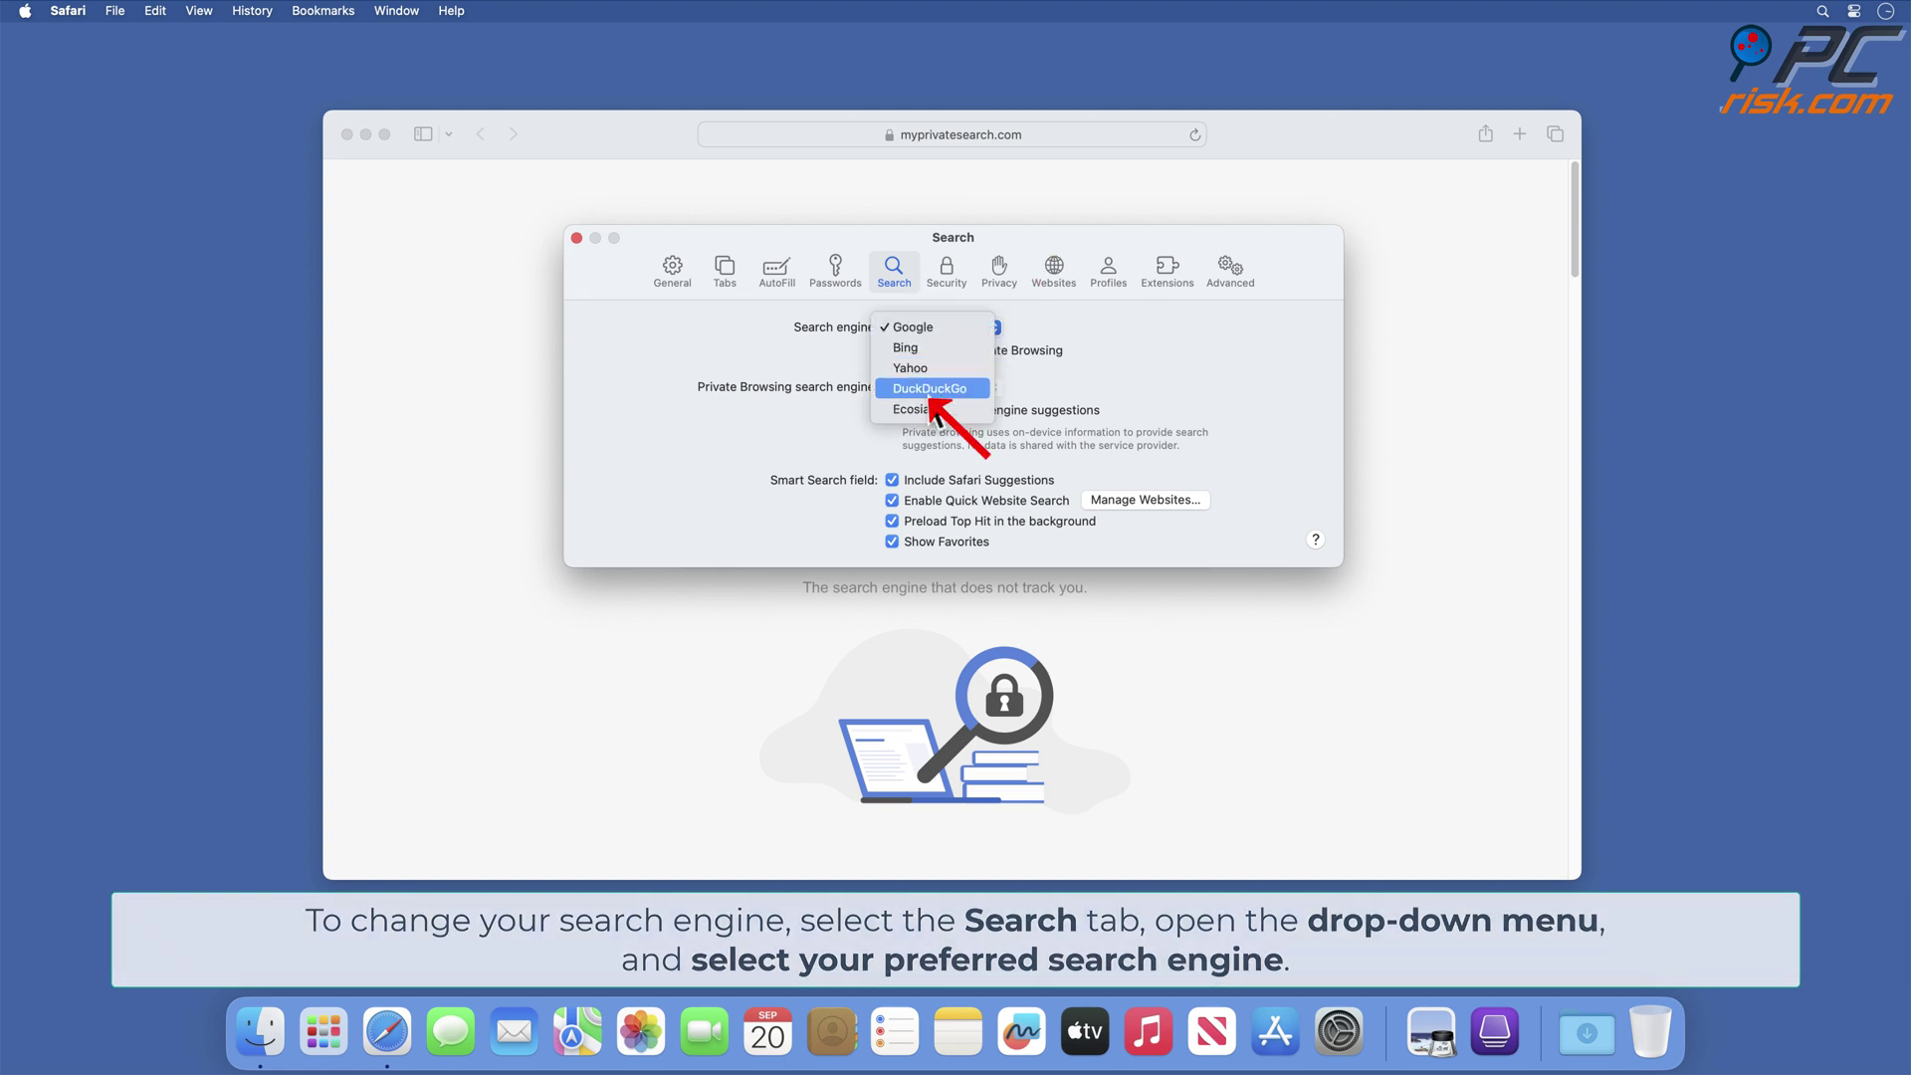
click(928, 390)
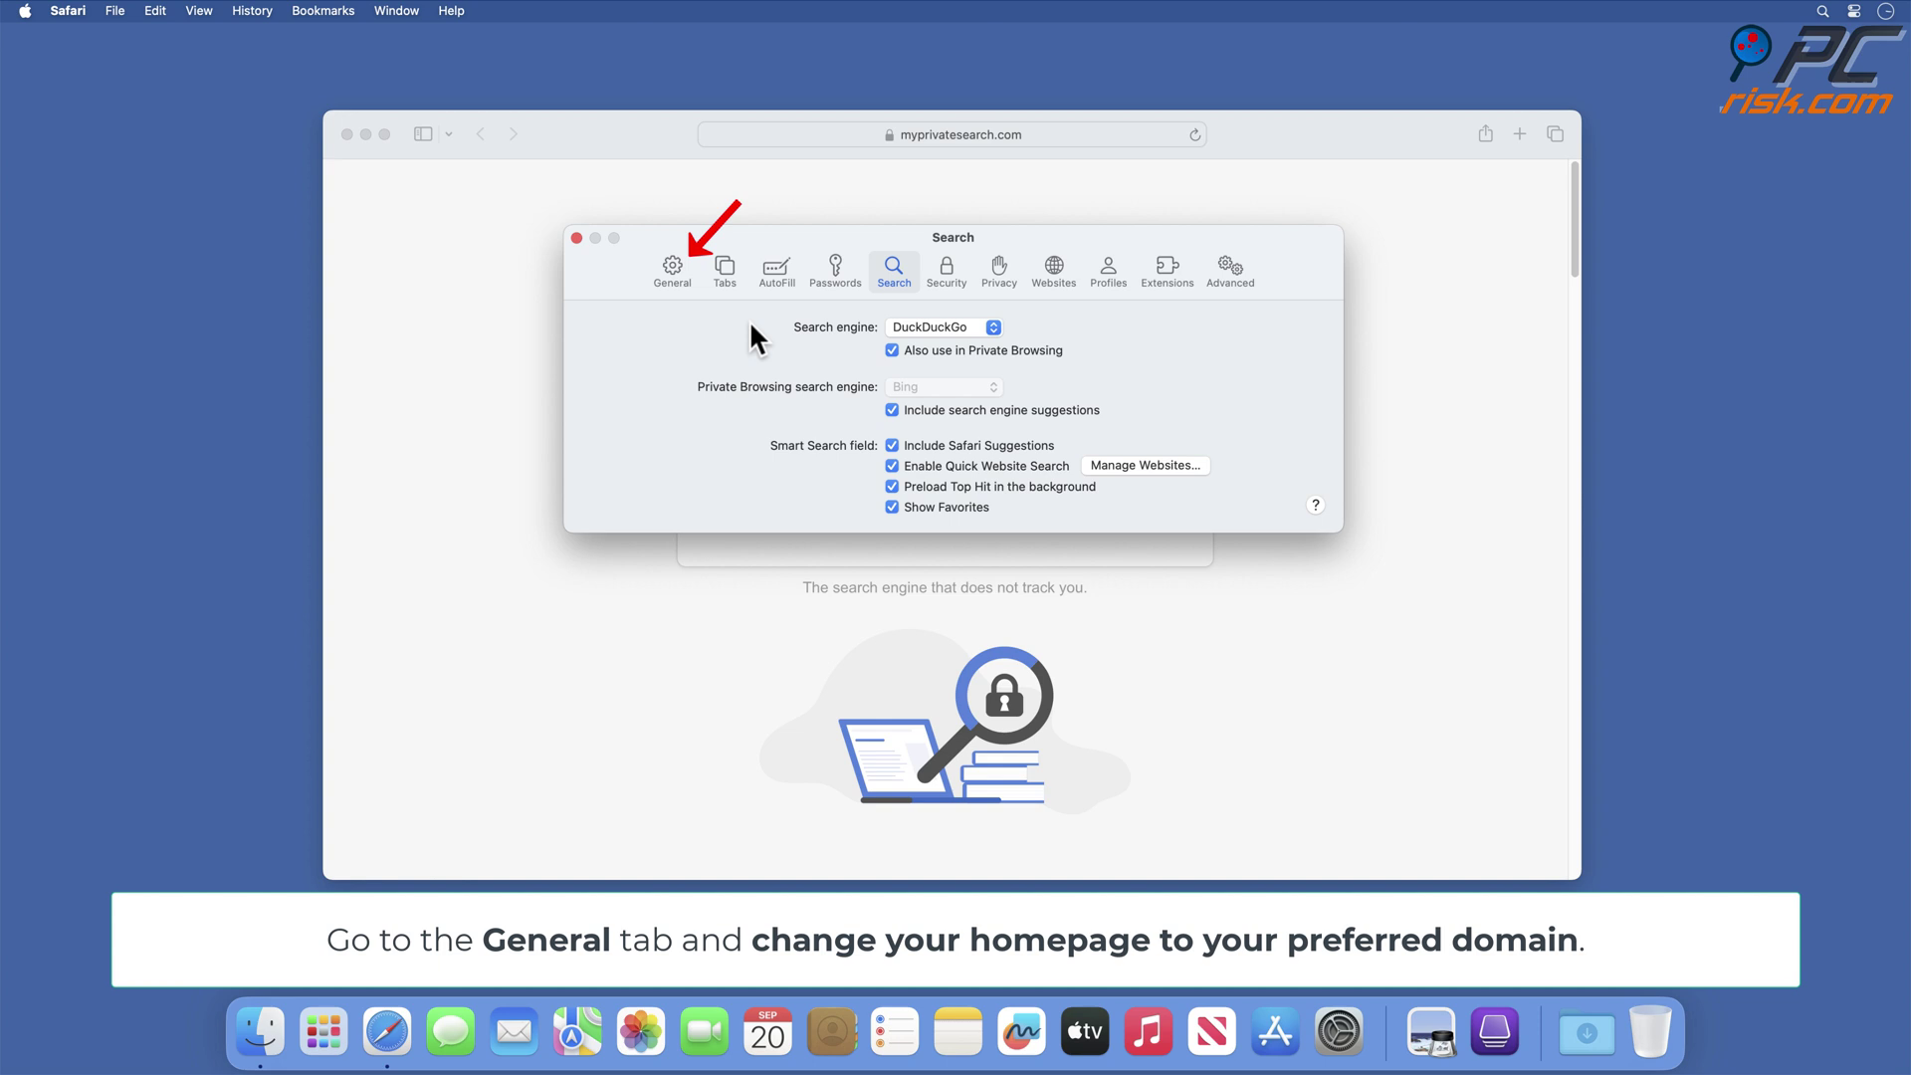
click(670, 287)
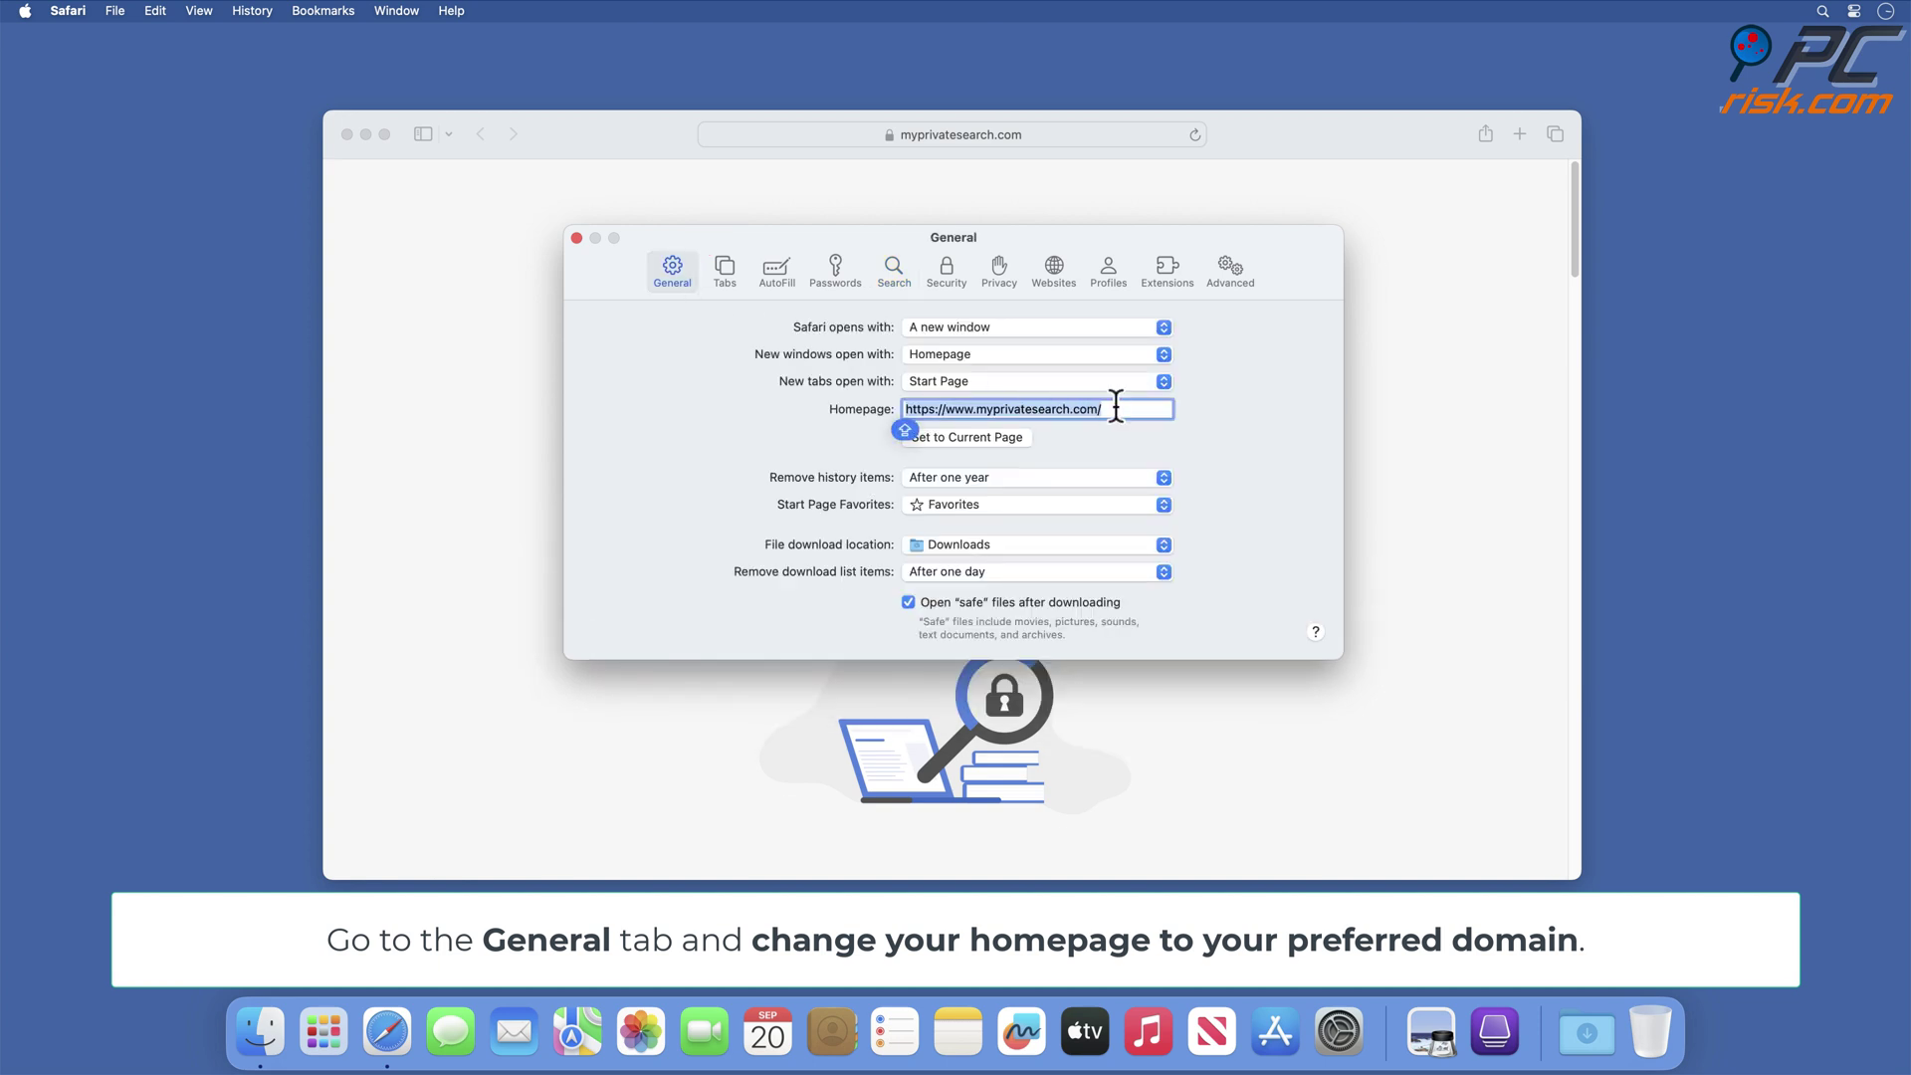
key(BackSpace)
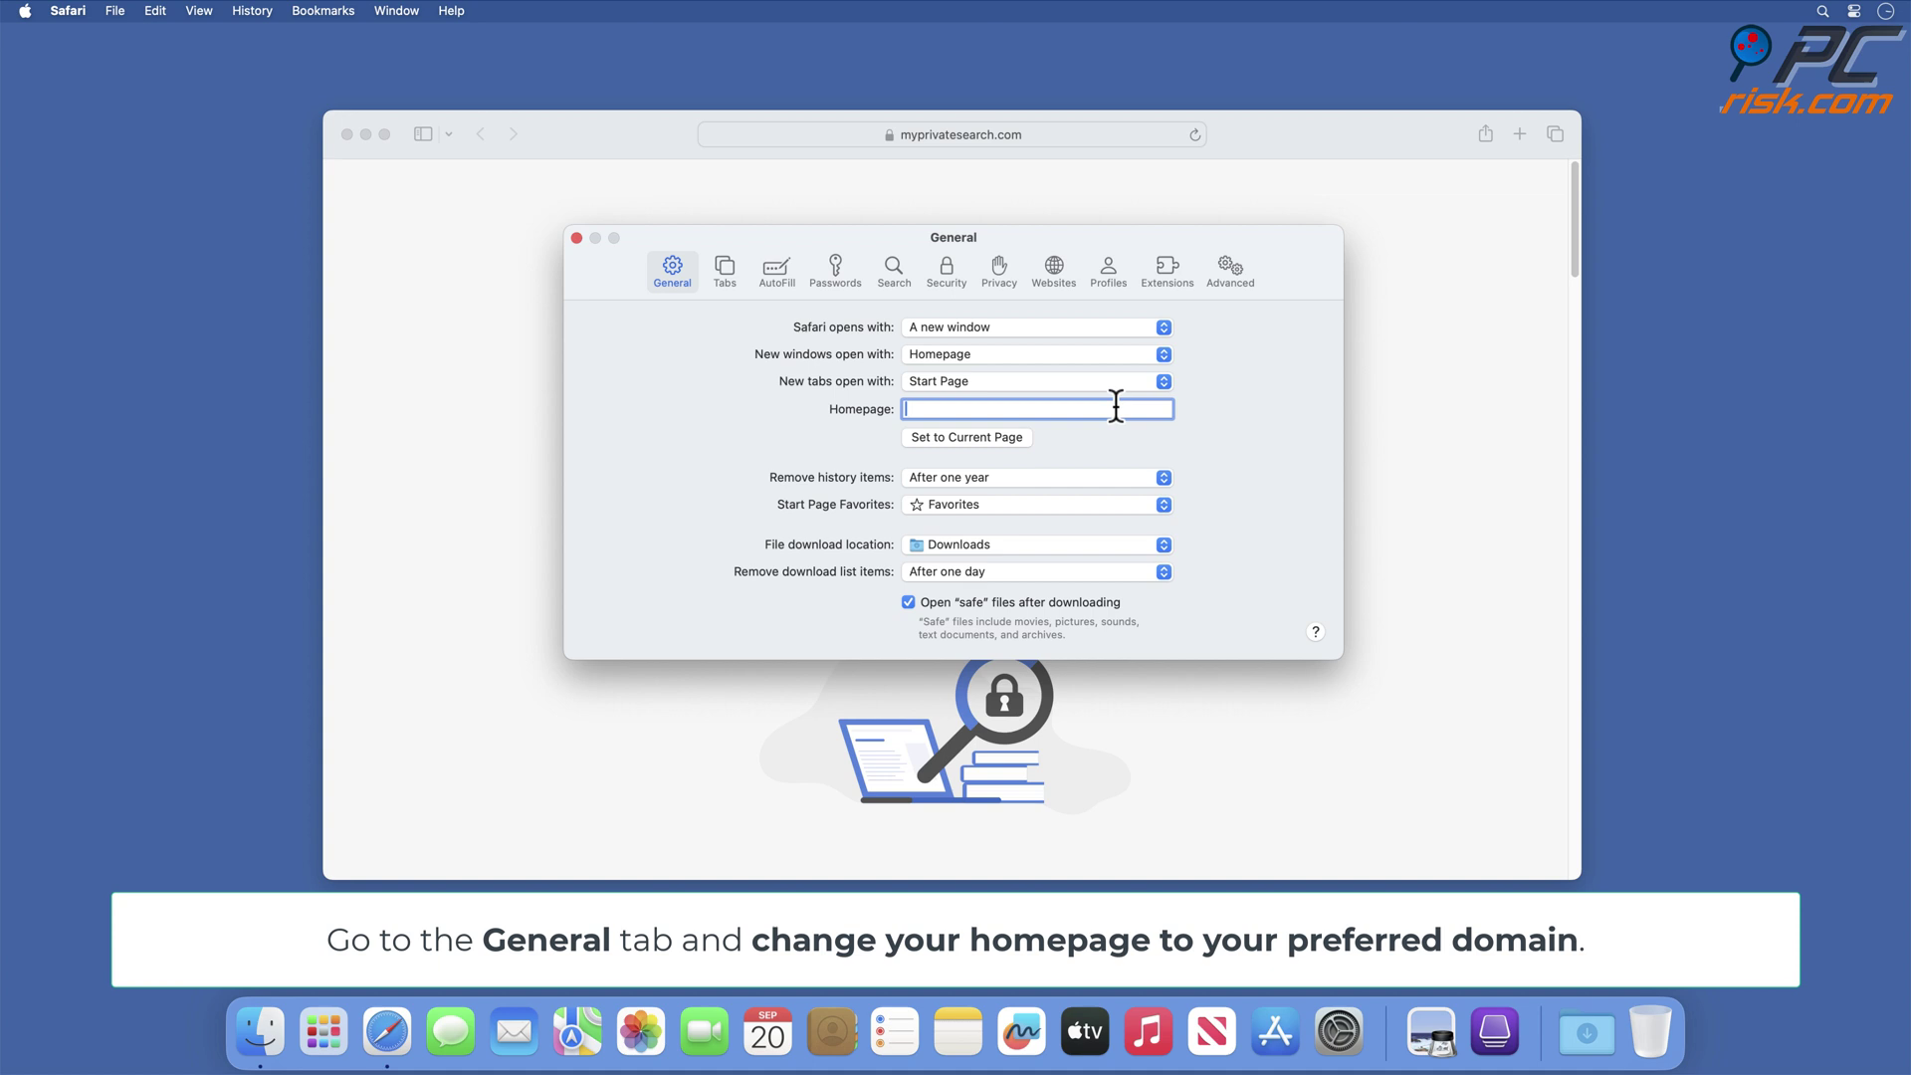
text(www.google.com)
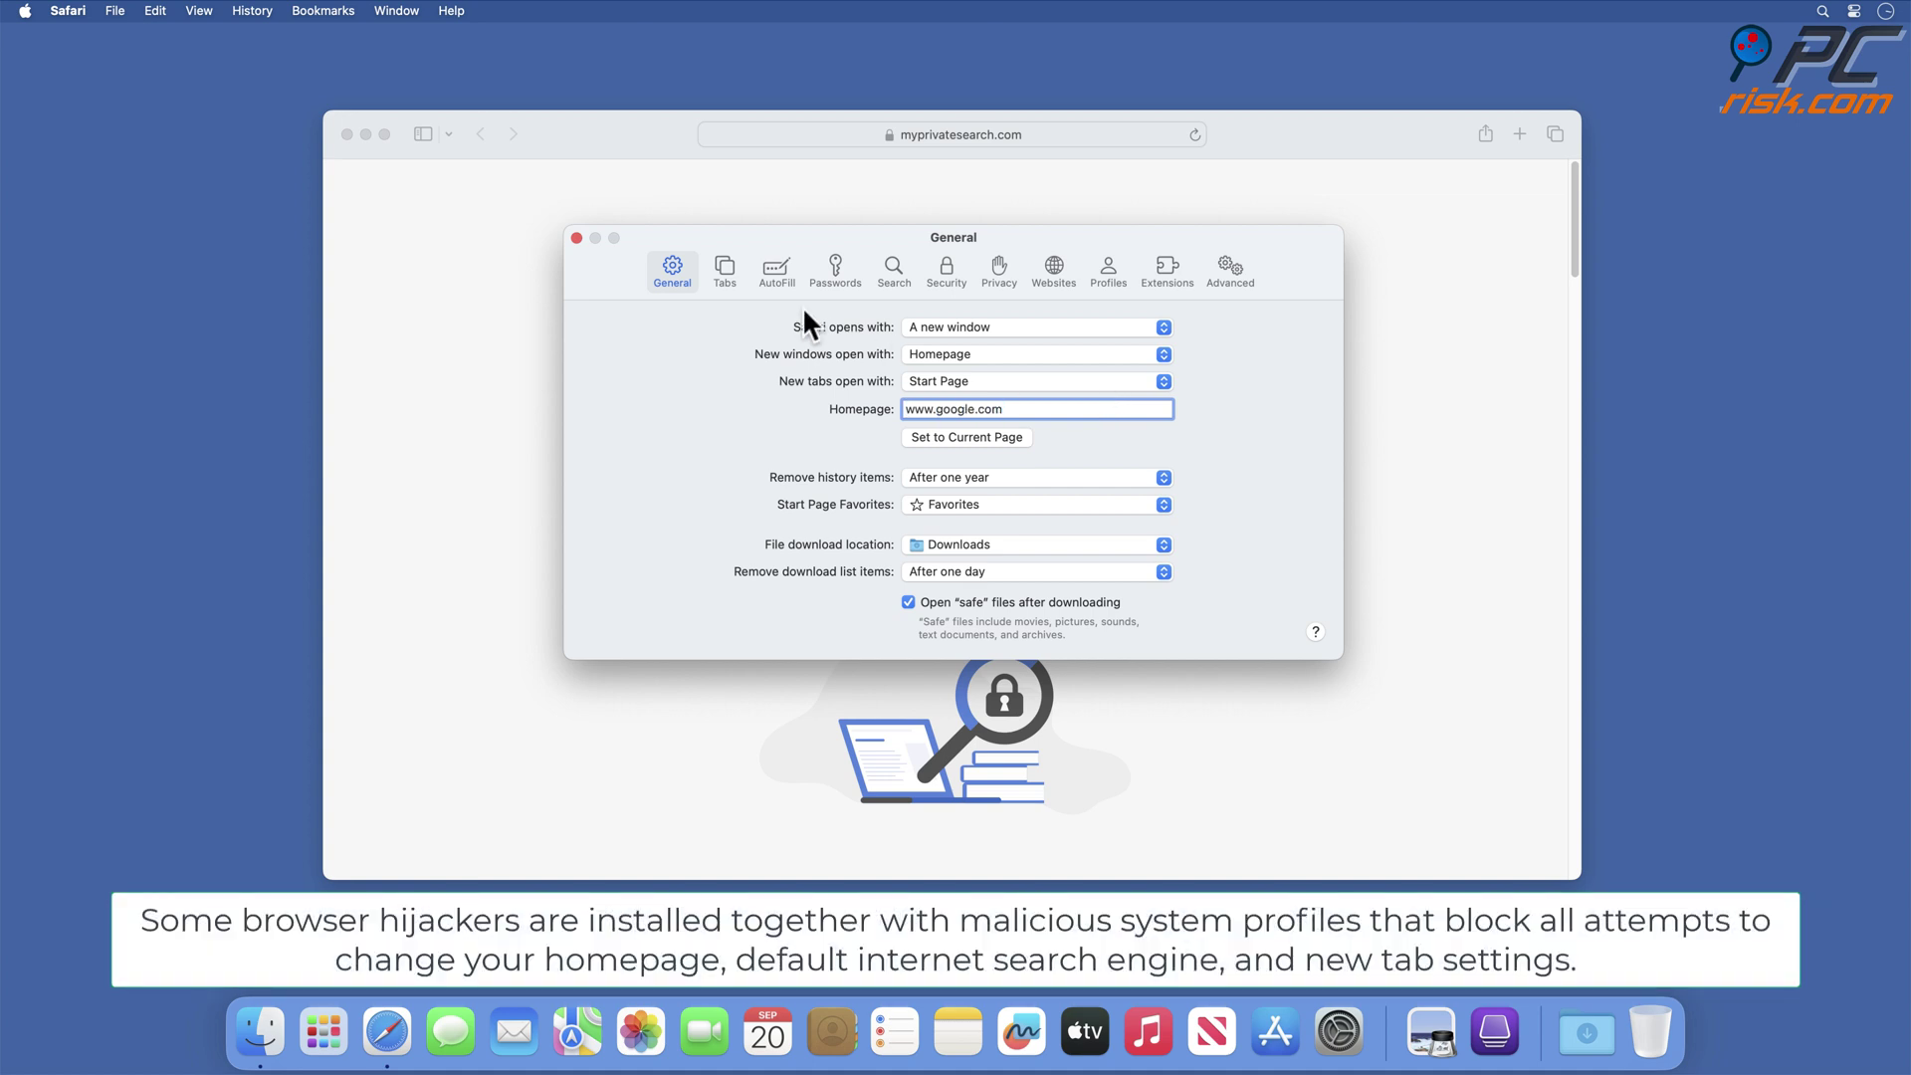
click(578, 239)
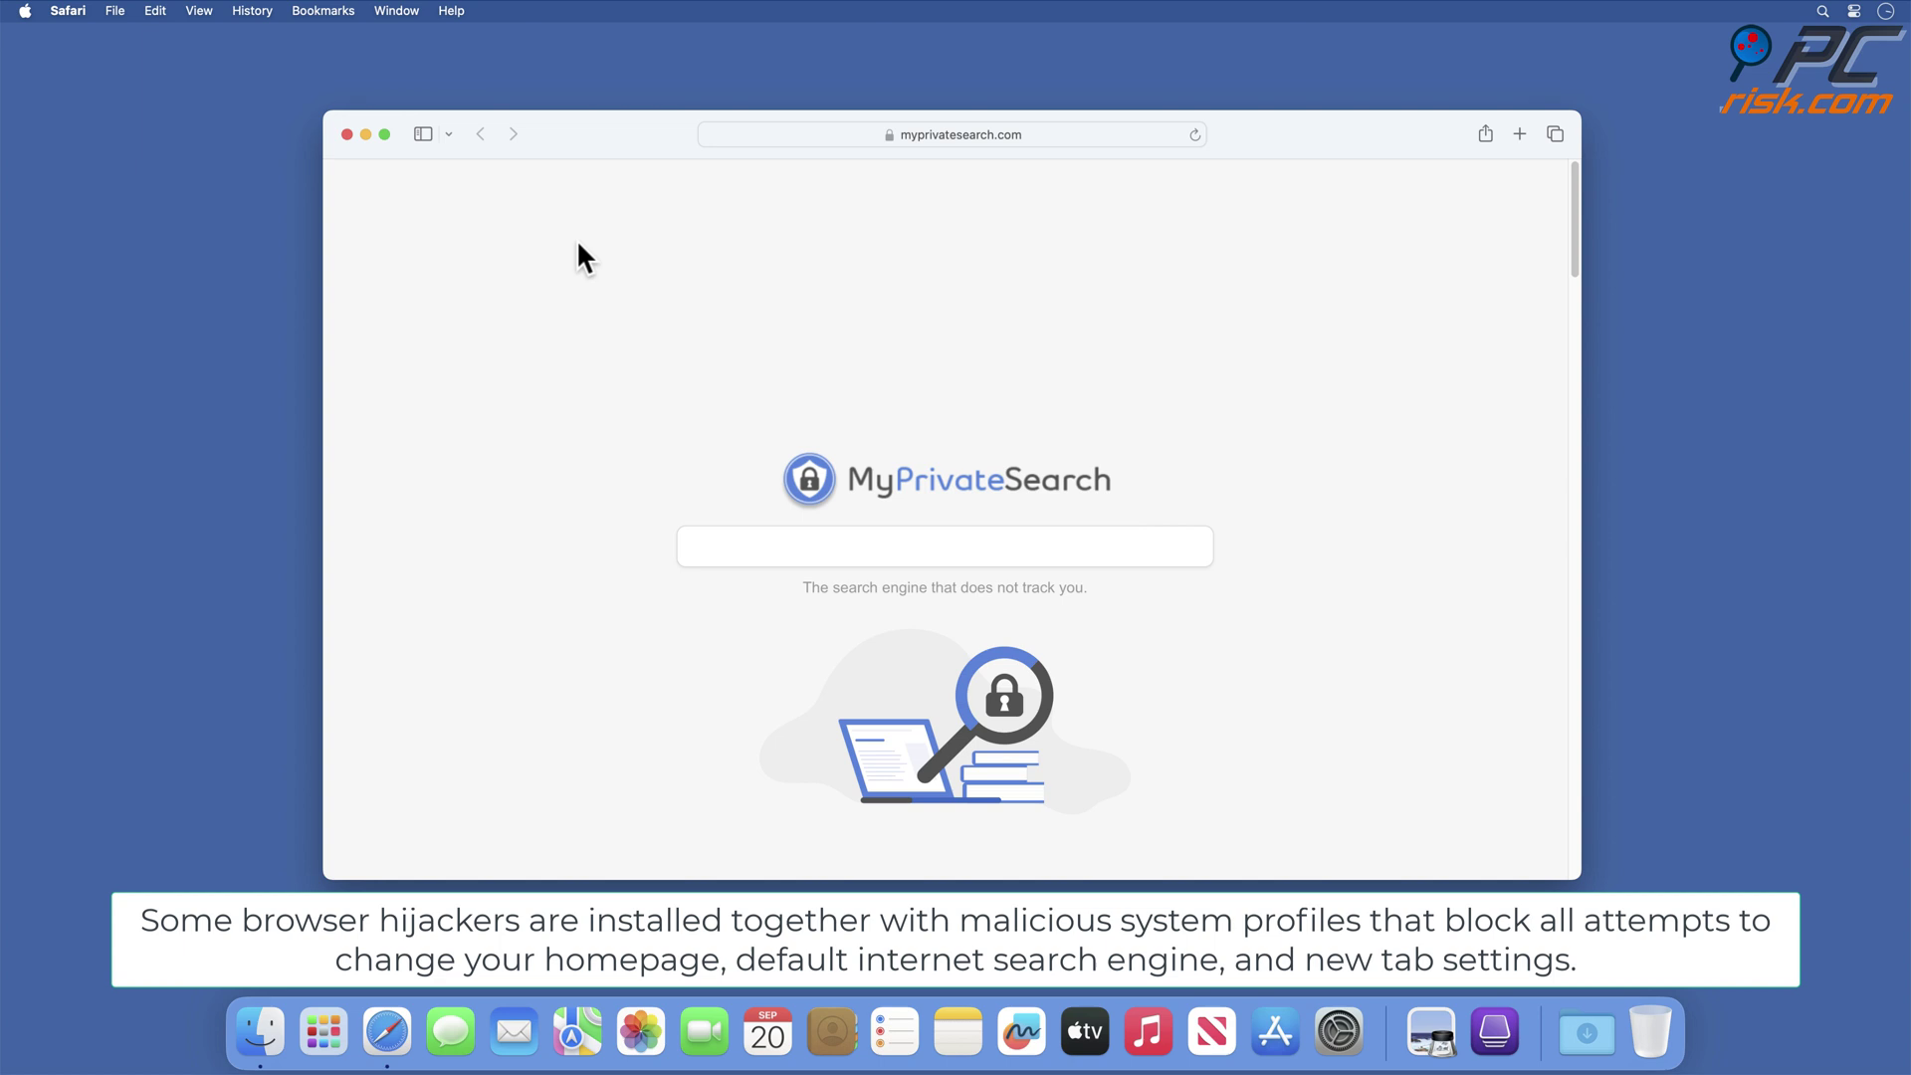
Step: Close Safari and open the Profiles list in System Settings > Privacy & Security
click(344, 136)
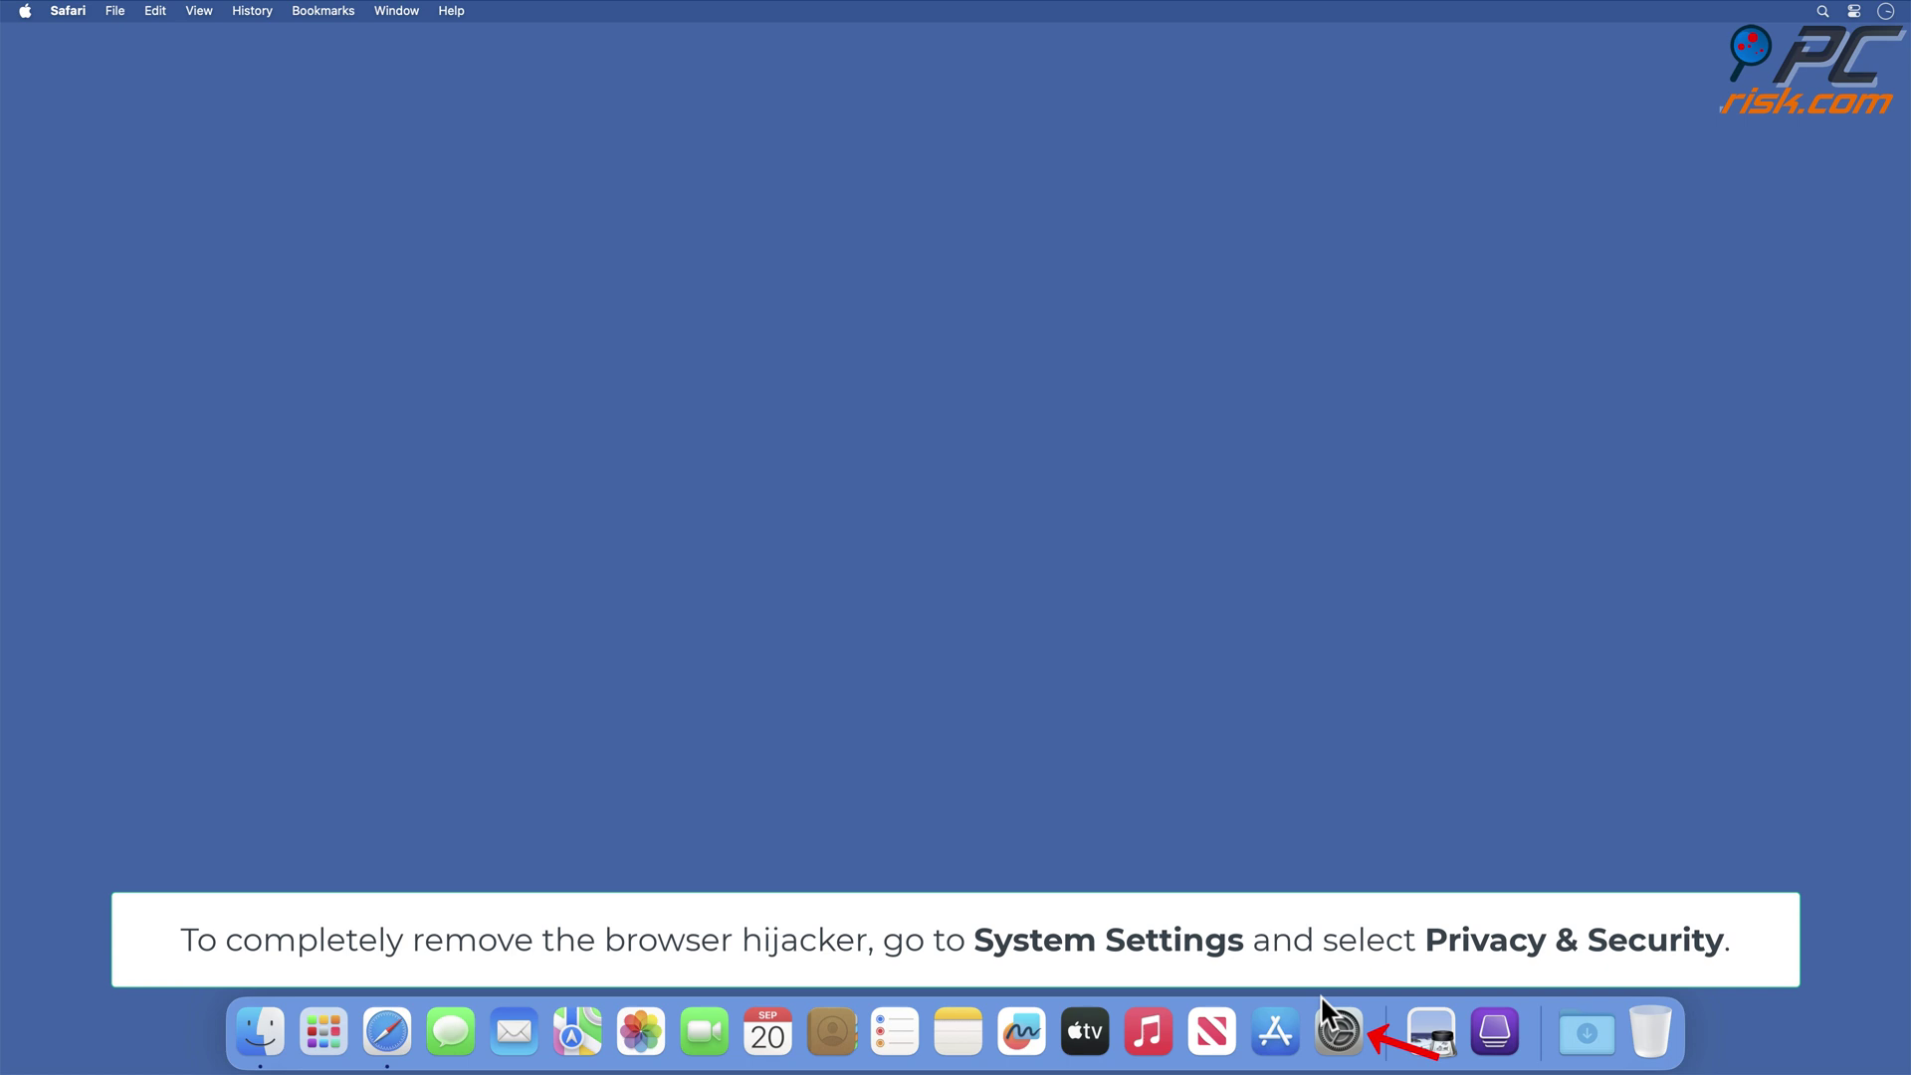
click(1341, 1035)
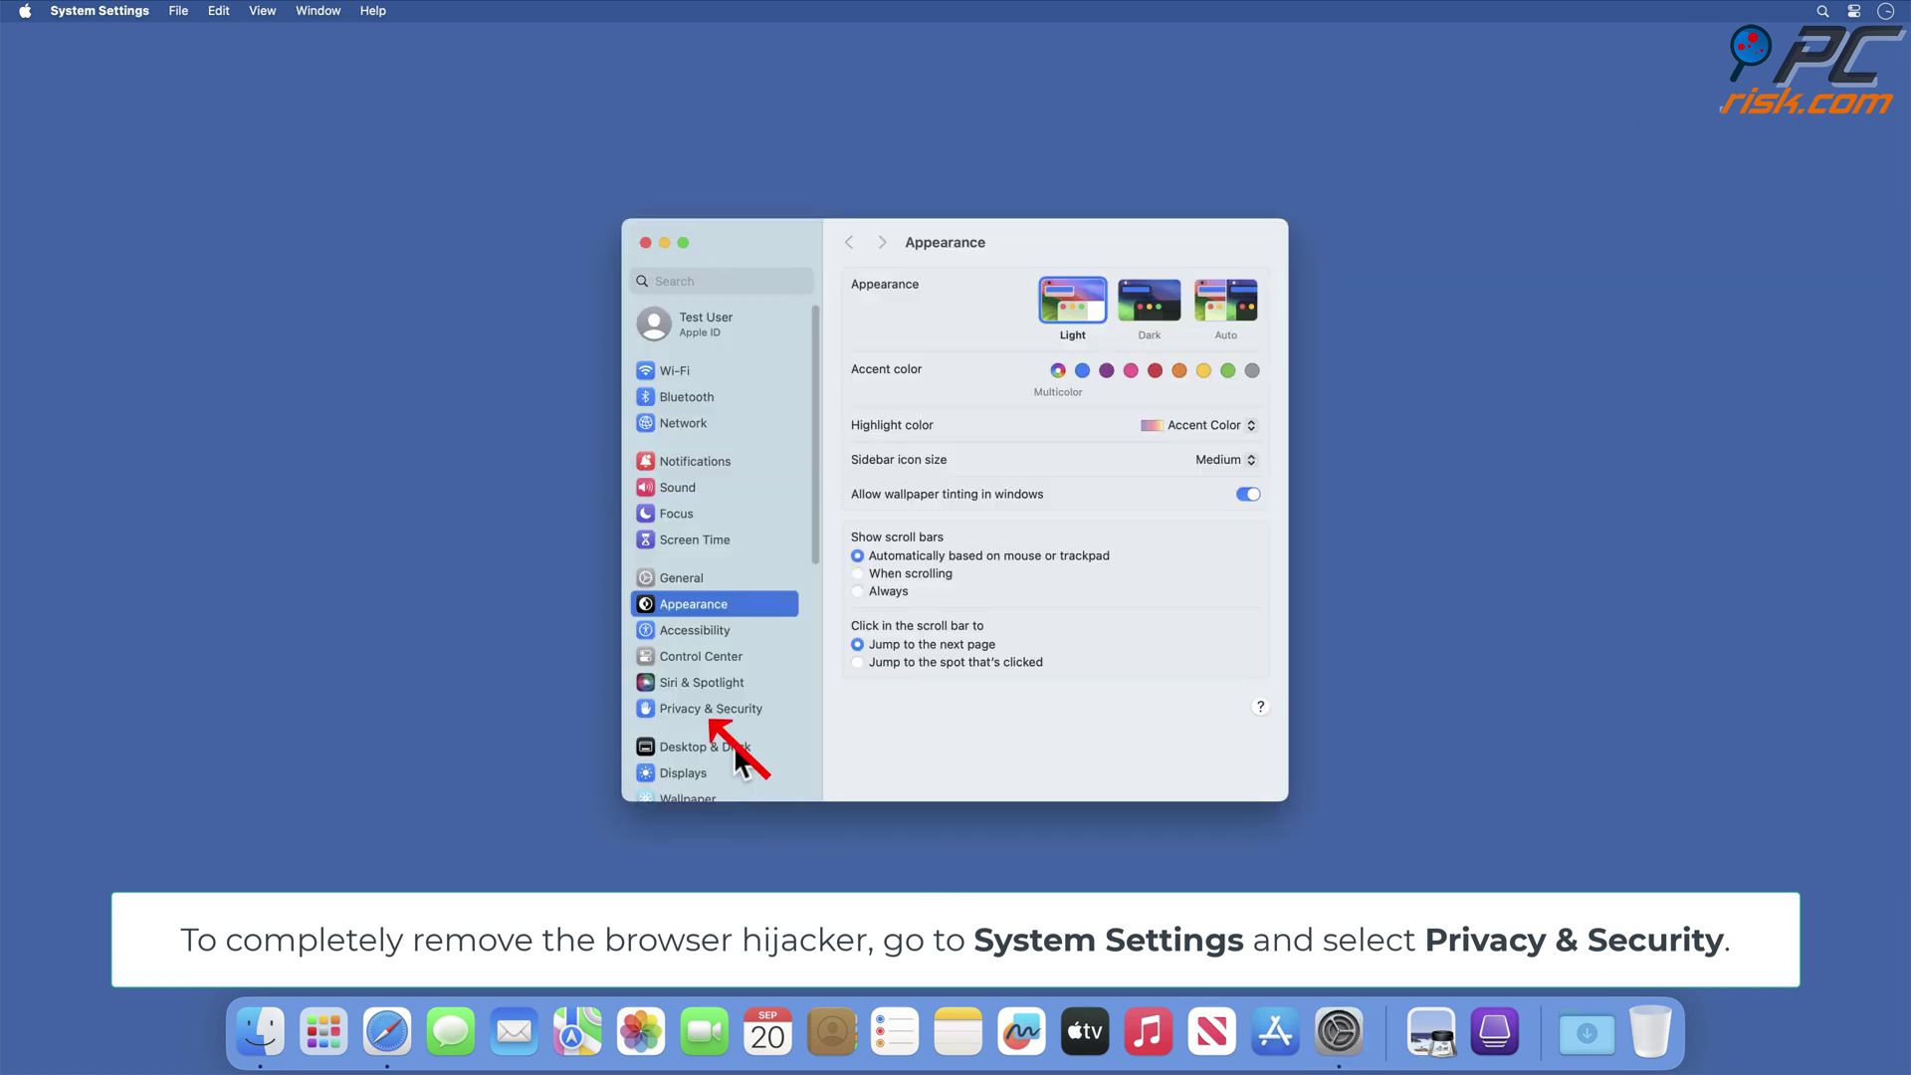
click(706, 716)
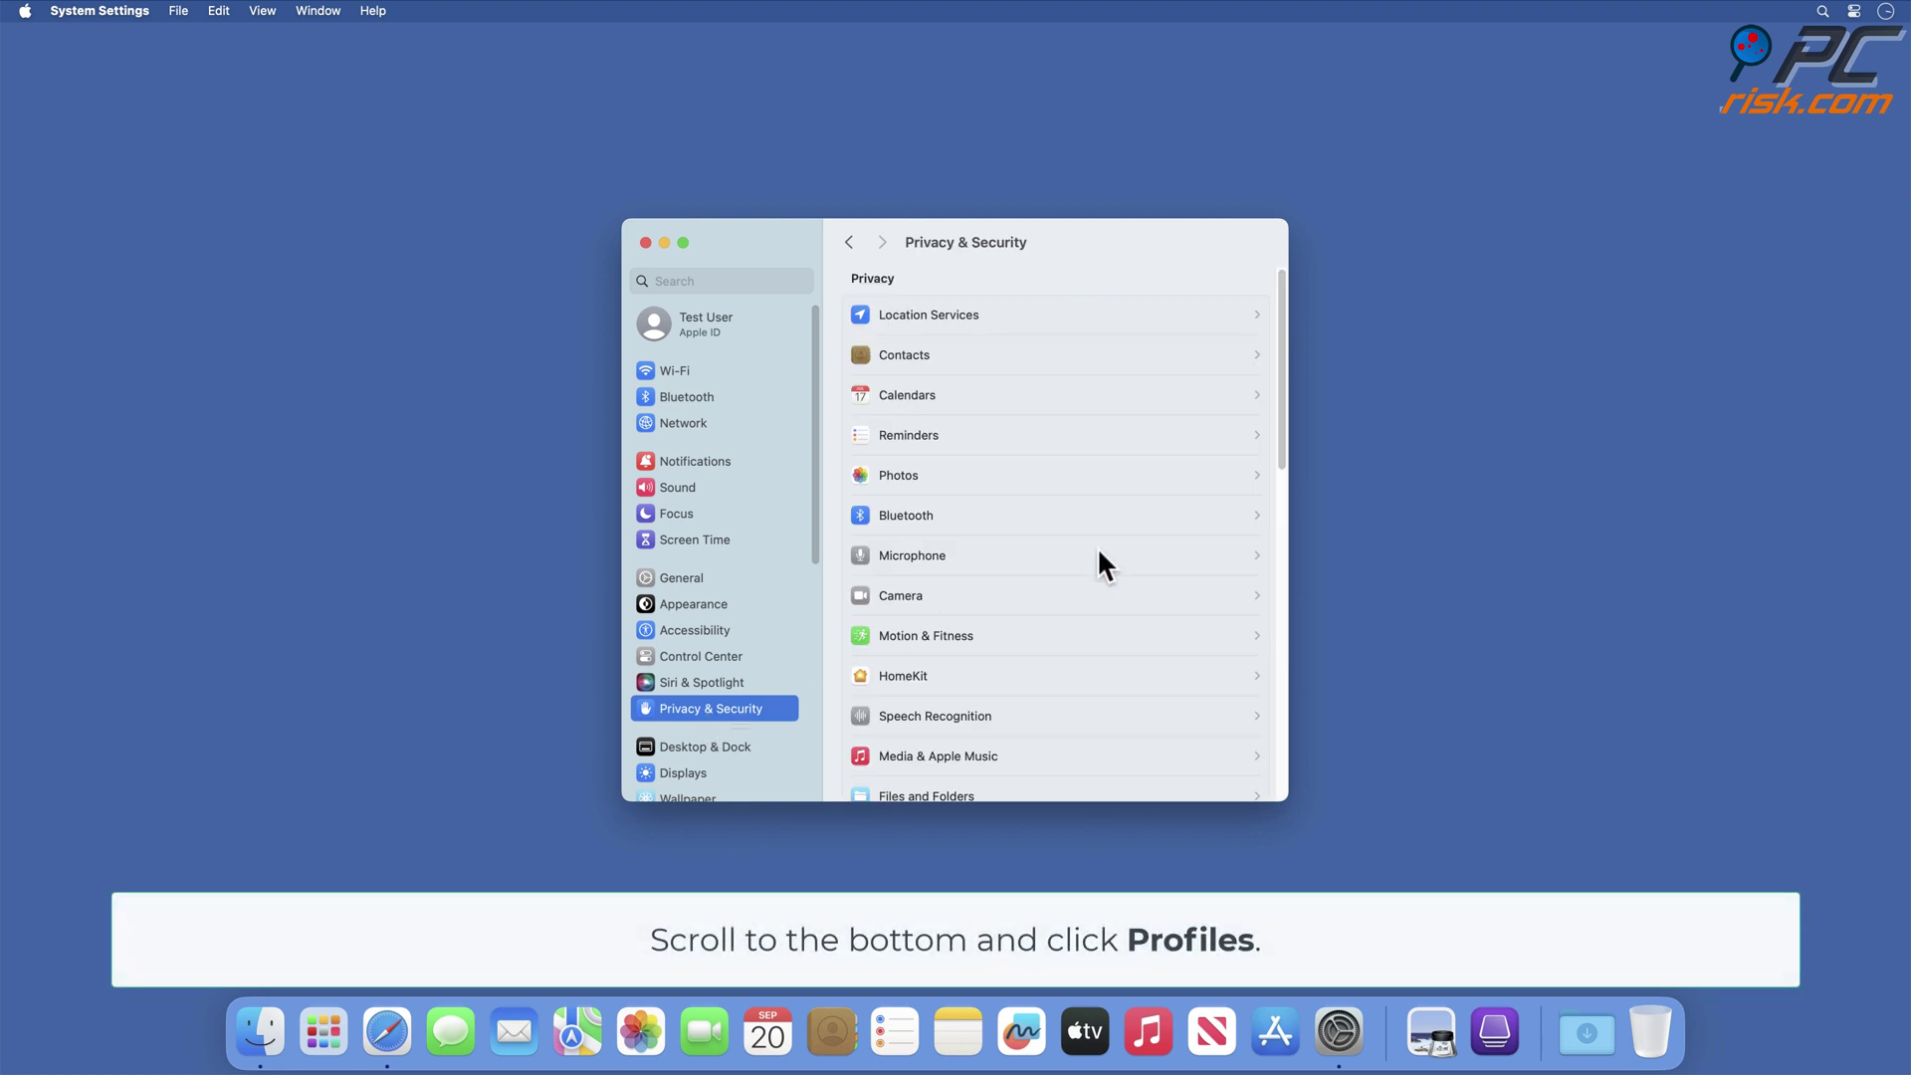
scroll(1099, 551, down, 5)
scroll(1098, 551, down, 5)
scroll(1097, 550, down, 3)
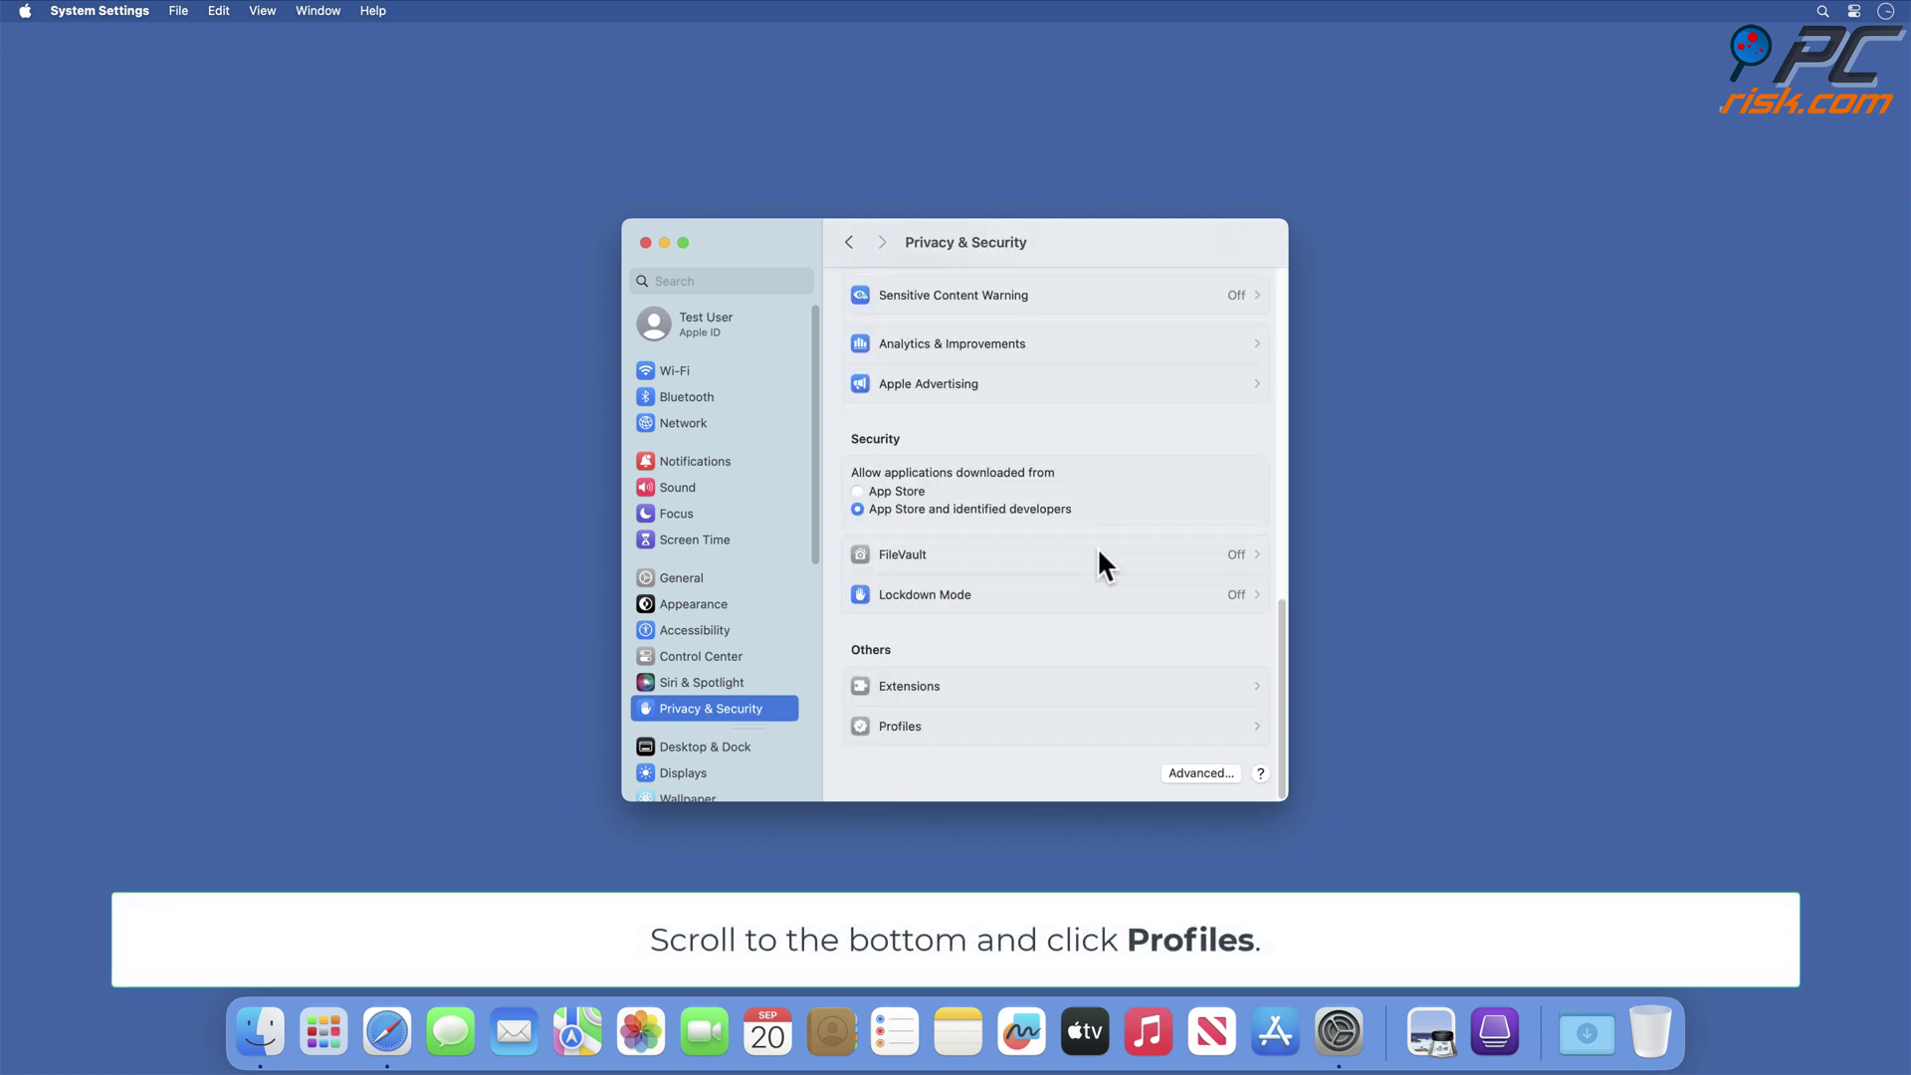
click(900, 729)
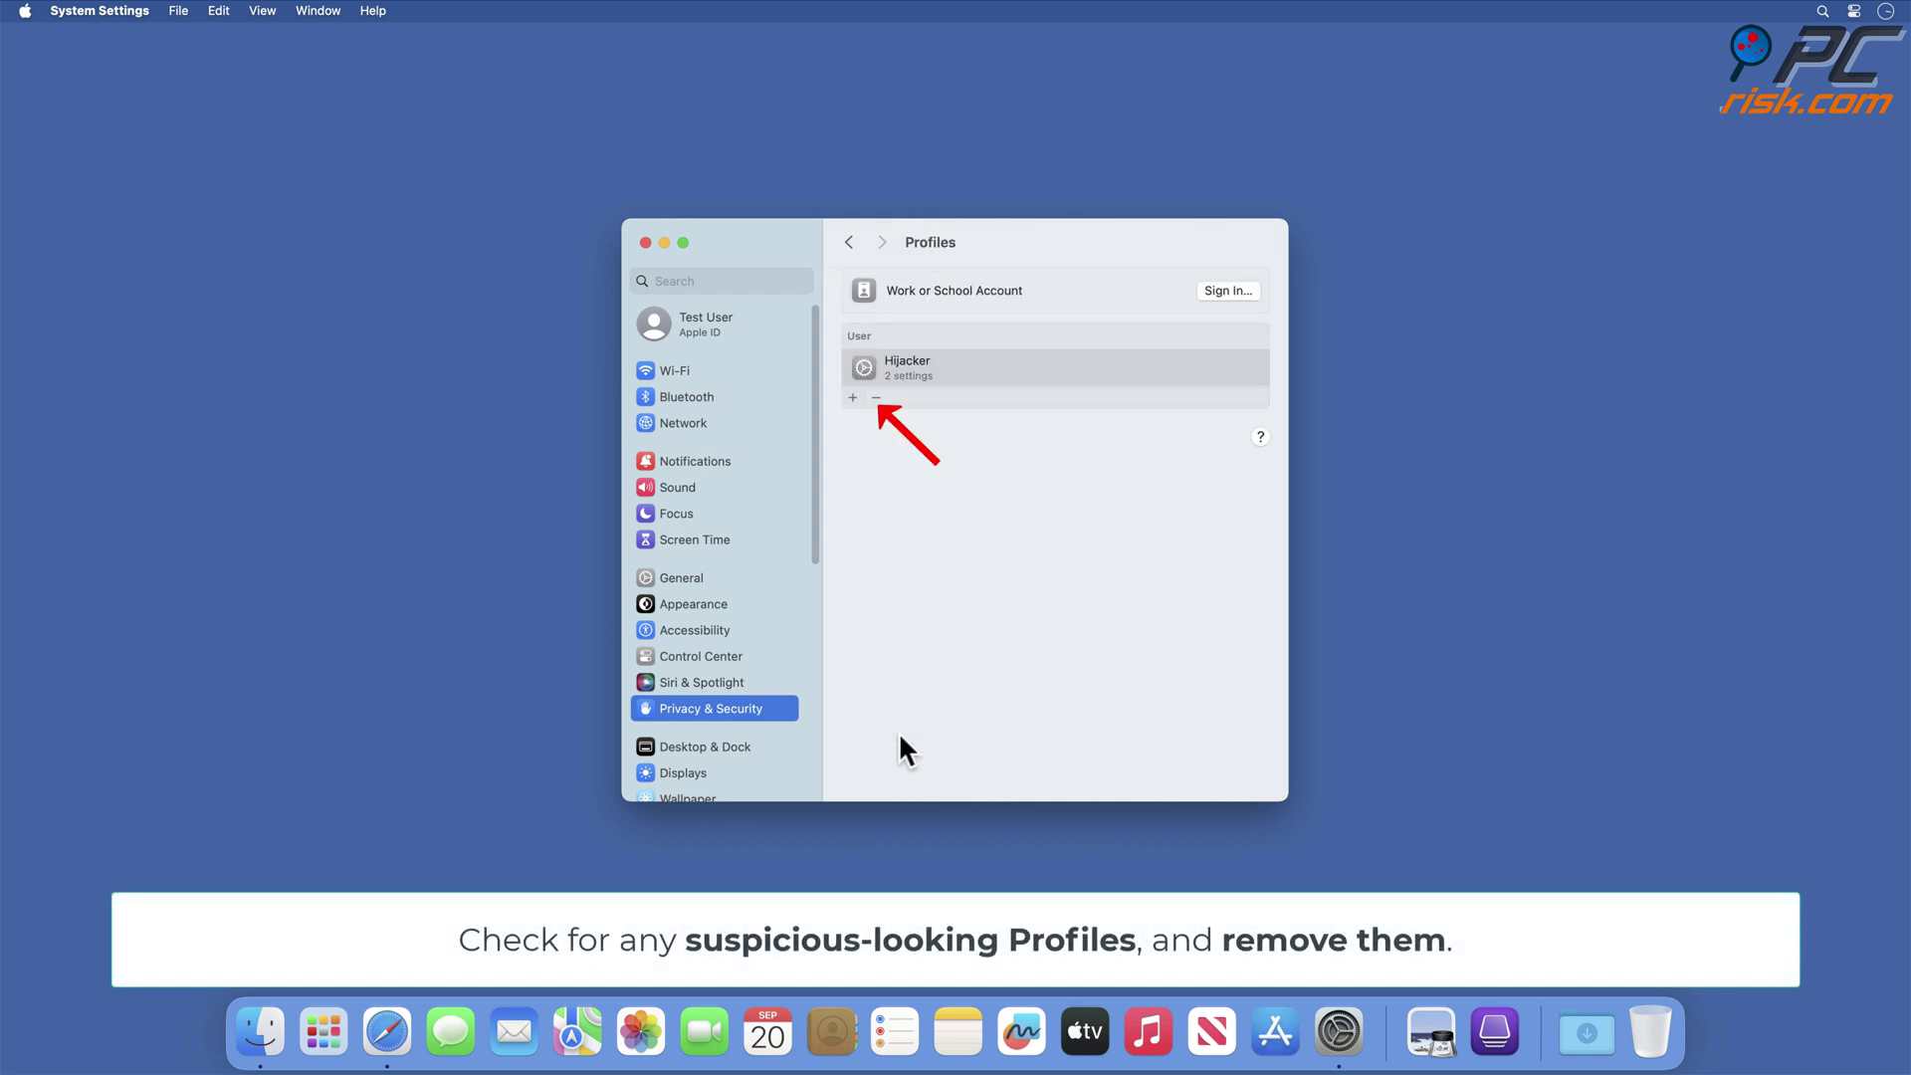
Step: Remove the Hijacker configuration profile and confirm, leaving no profiles installed
click(876, 396)
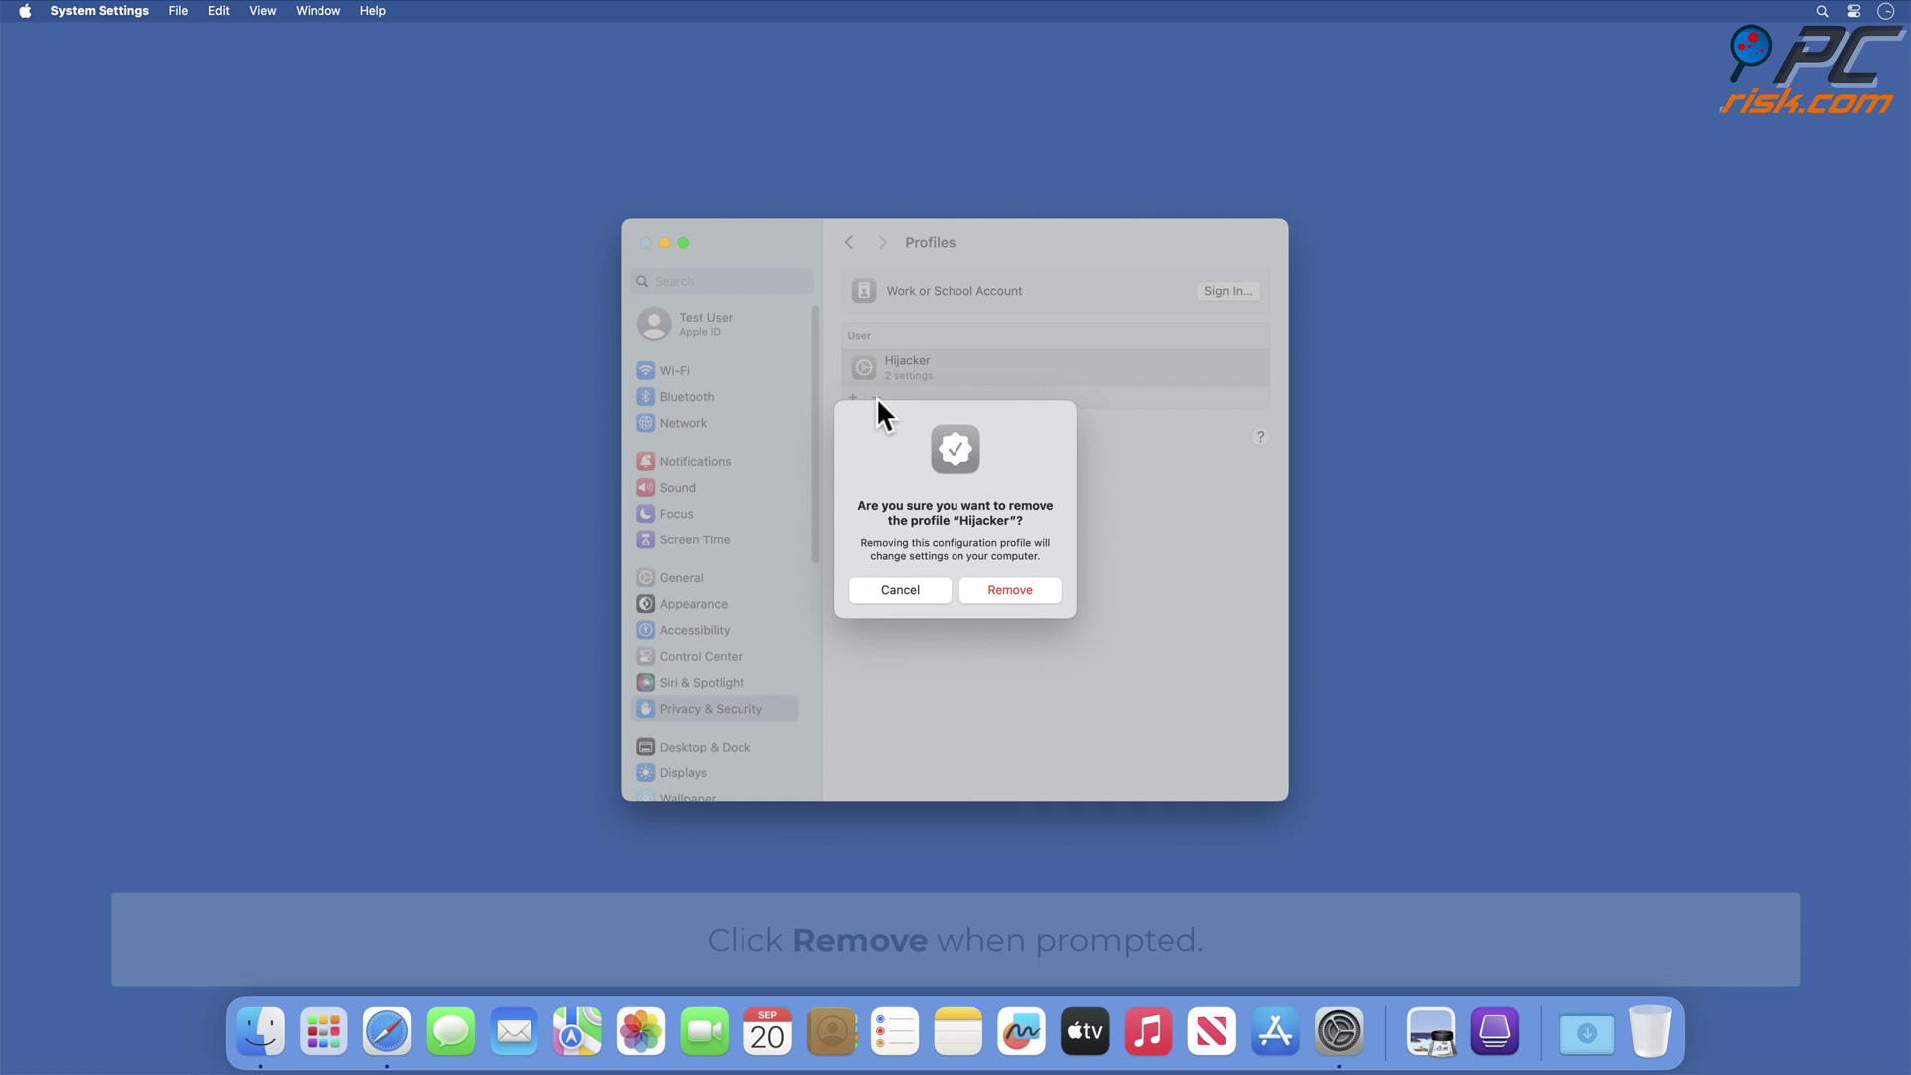
click(1007, 597)
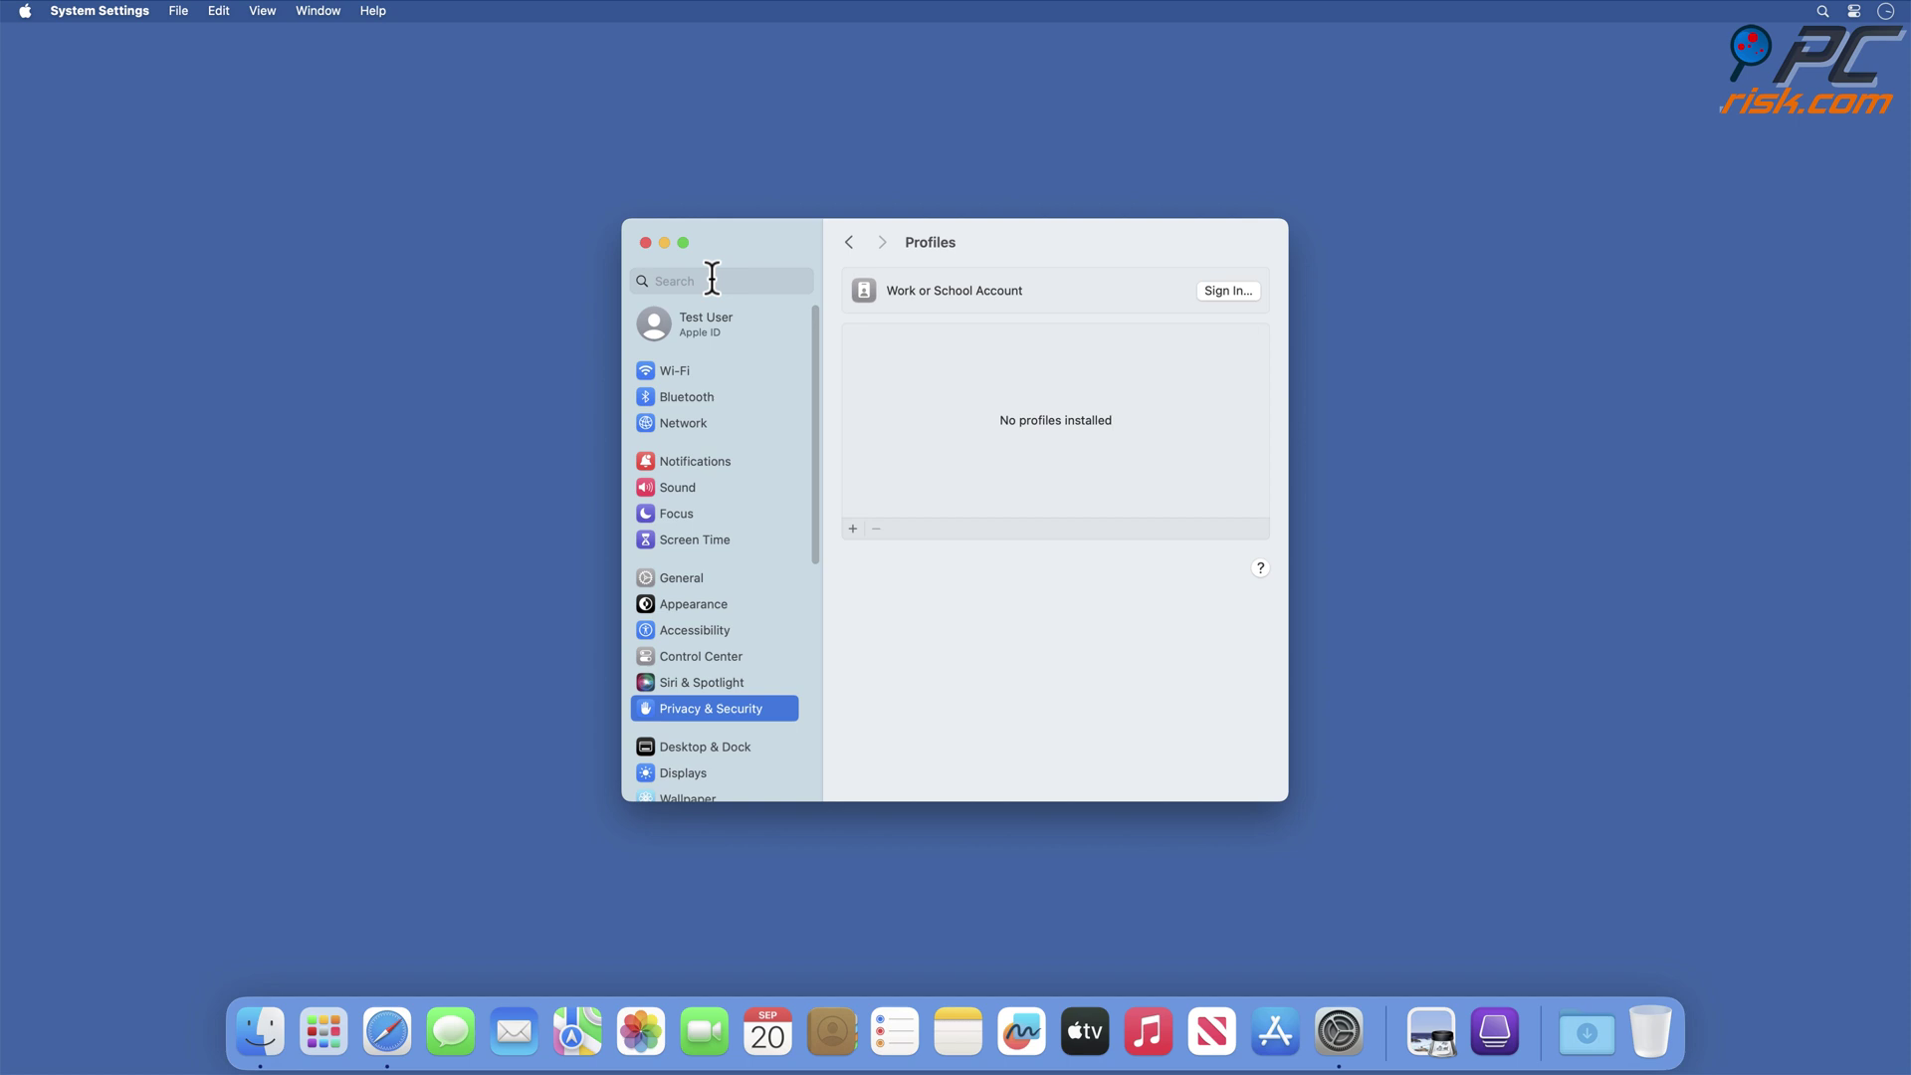
click(645, 243)
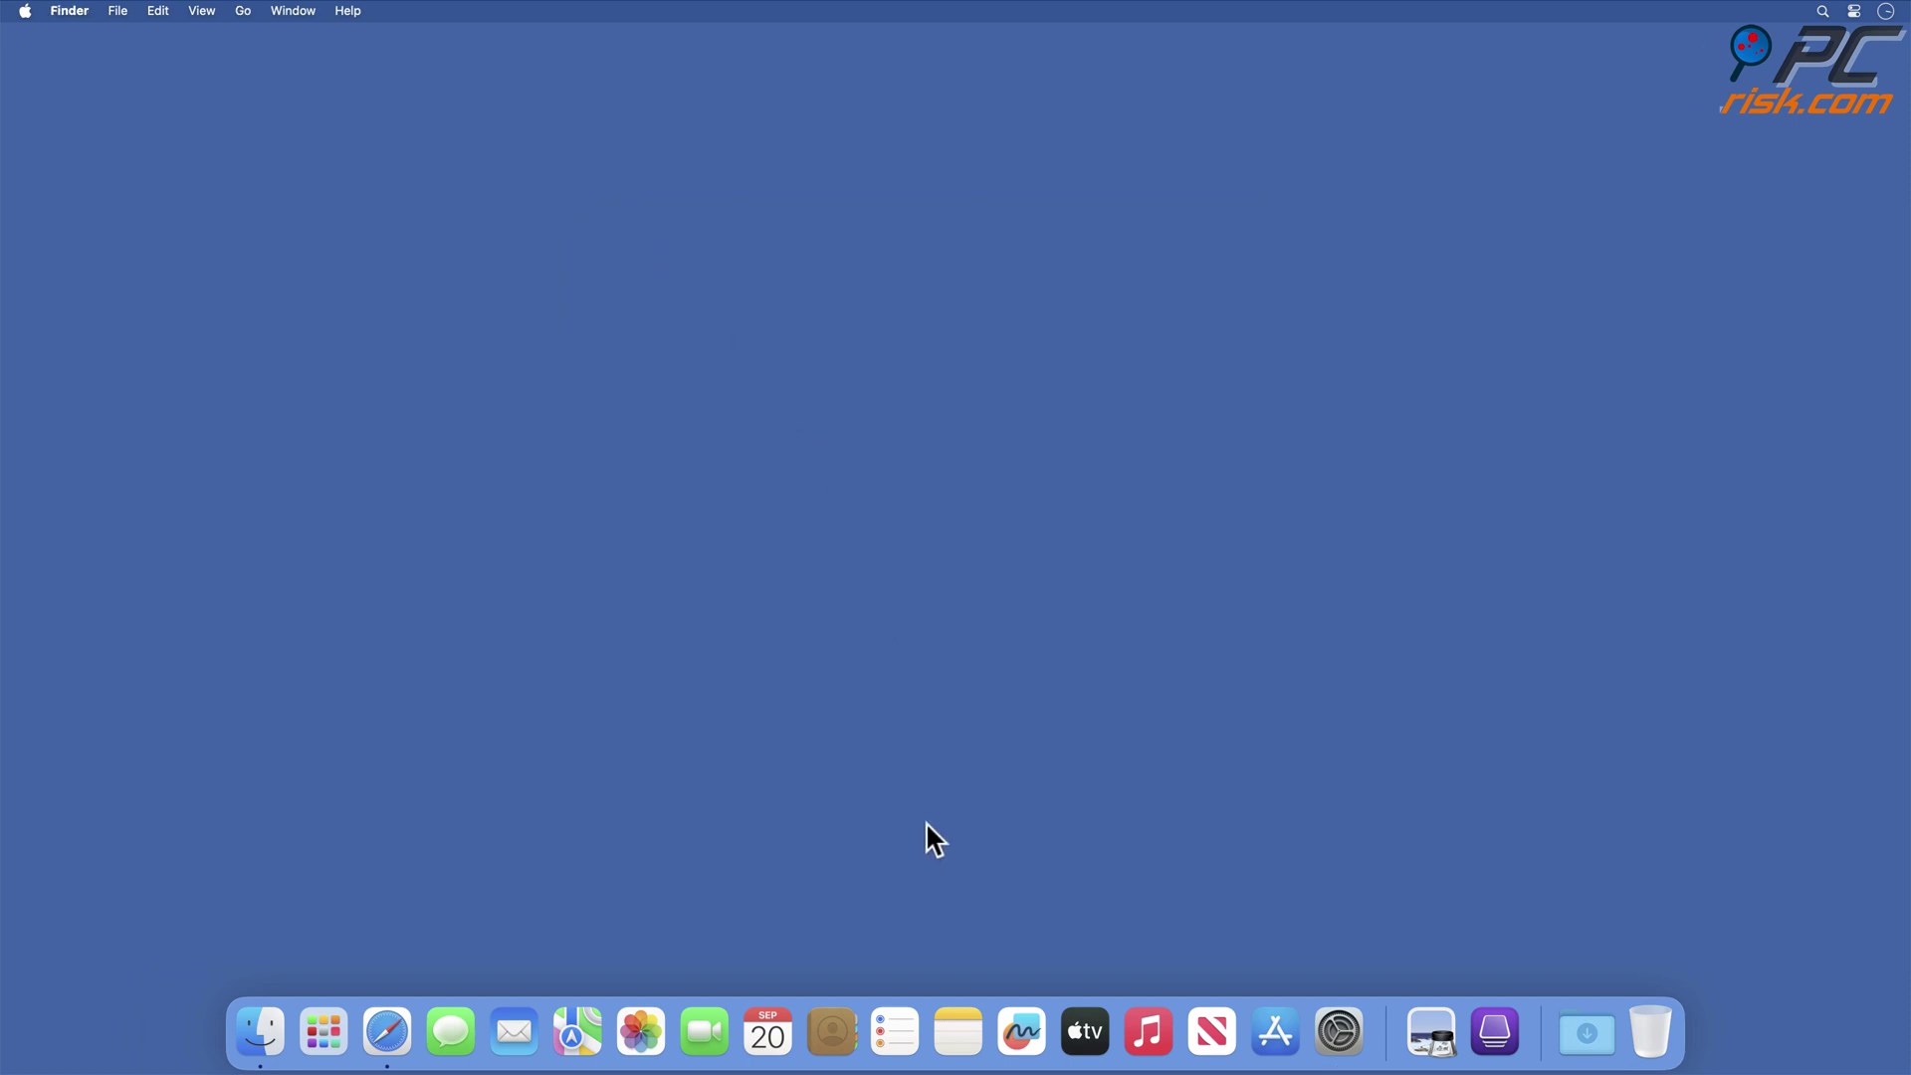